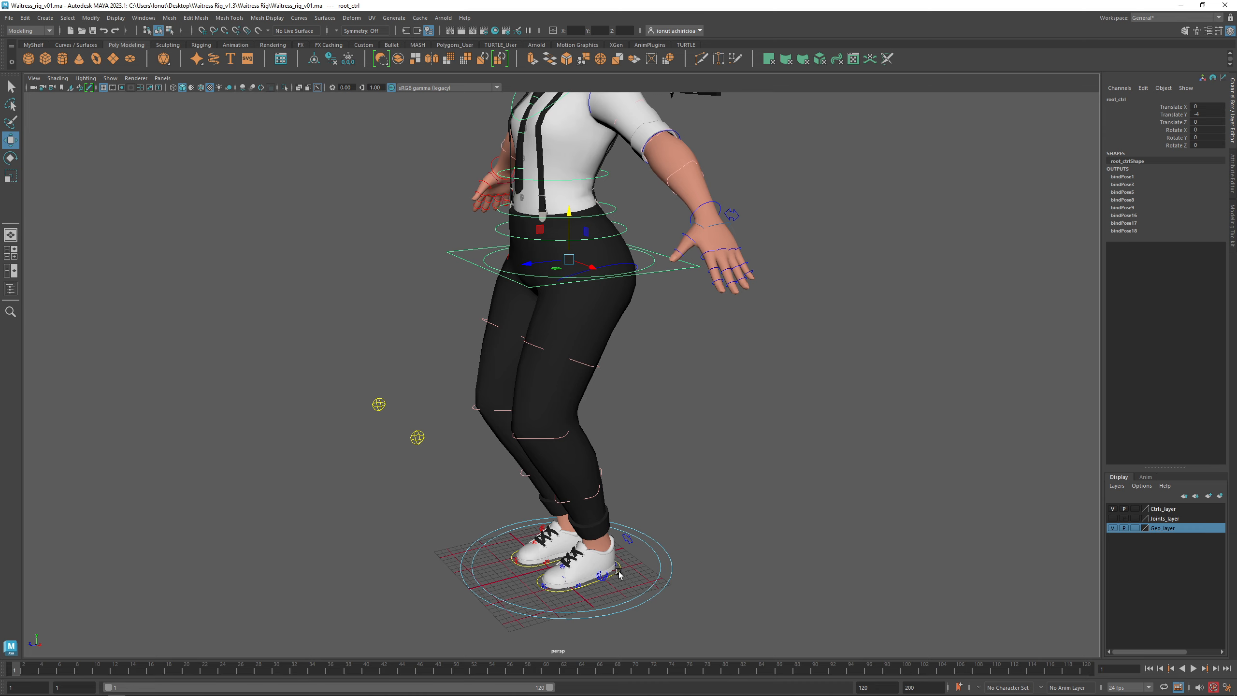
# Step: Try moving the left foot's IK control forward to test the leg stretch, and undo the move
pyautogui.click(620, 574)
pyautogui.scroll(6, 613, 574)
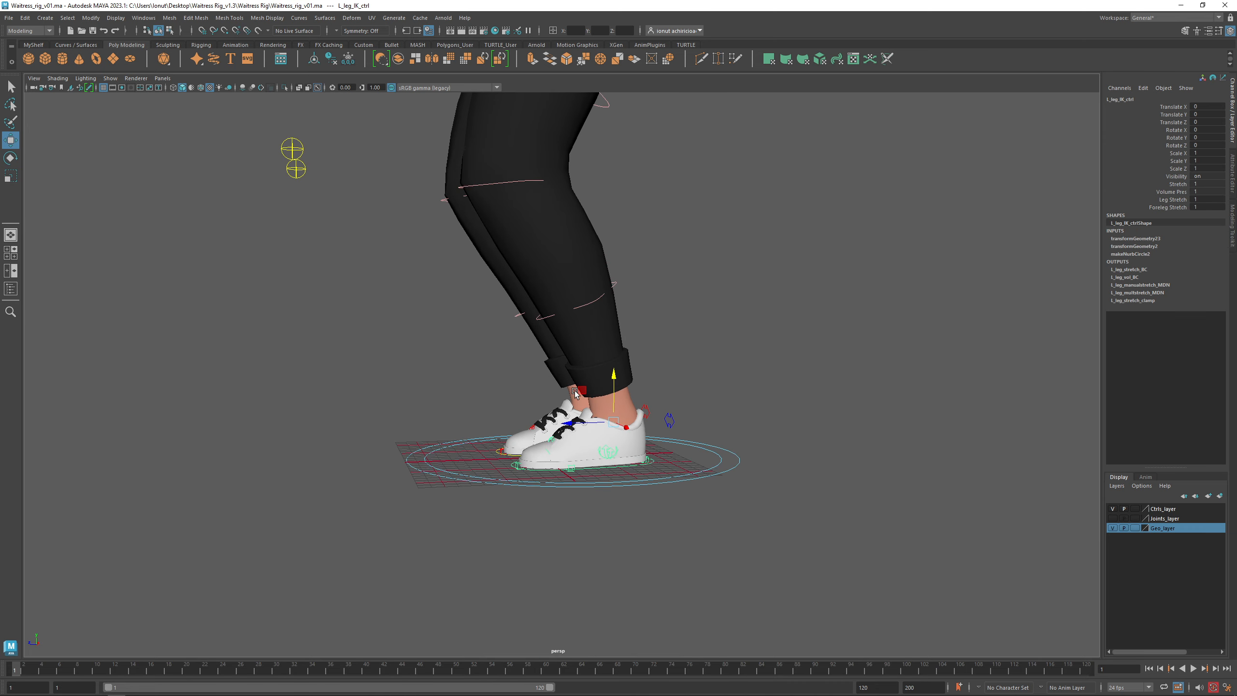
pyautogui.keyDown('alt'); pyautogui.moveTo(575, 393); pyautogui.dragTo(580, 446, button='middle'); pyautogui.keyUp('alt')
pyautogui.moveTo(580, 446); pyautogui.dragTo(337, 447)
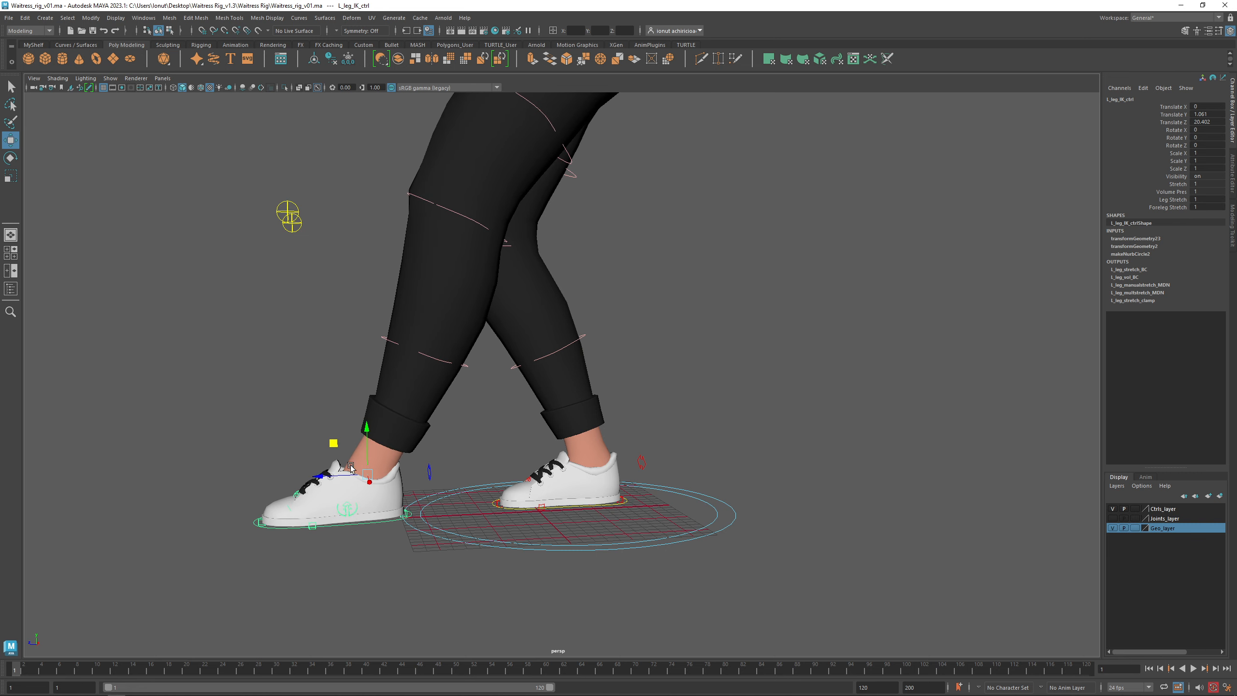
pyautogui.hotkey('ctrl', 'z')
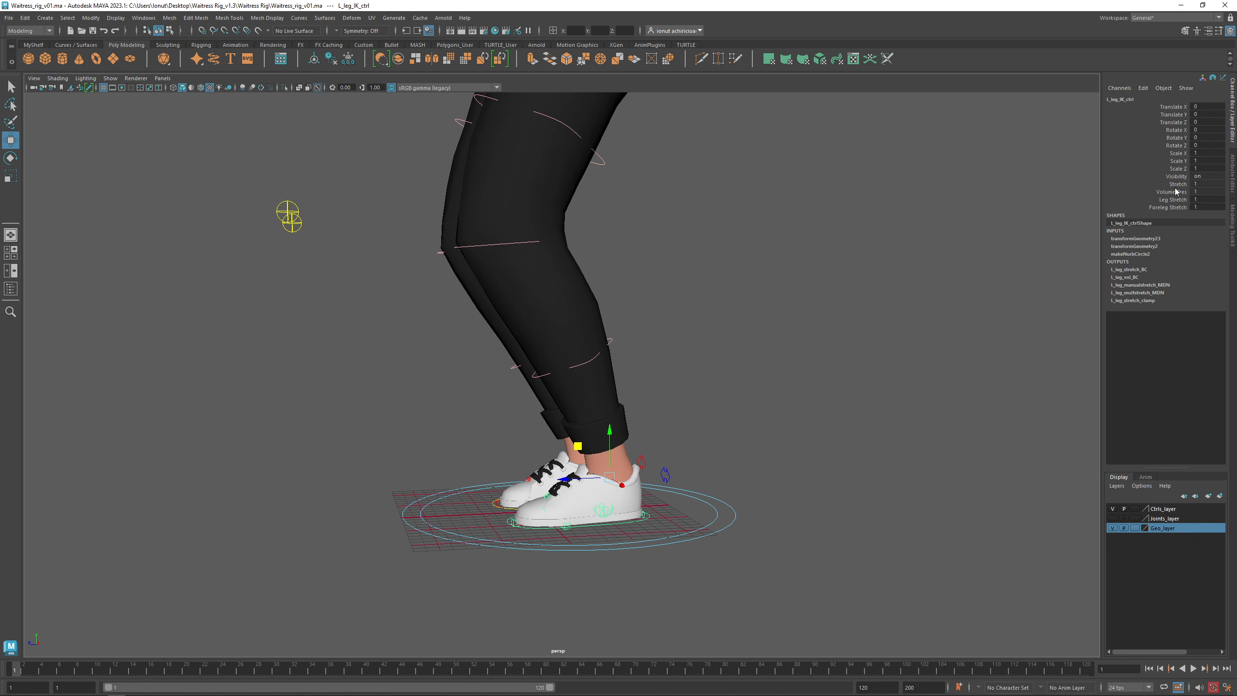
# Step: Set the left foot IK control's Stretch to 0, and its Leg Stretch and Foreleg Stretch to 0.01
pyautogui.click(1178, 185)
pyautogui.keyDown('ctrl'); pyautogui.click(1171, 200); pyautogui.keyUp('ctrl')
pyautogui.keyDown('ctrl'); pyautogui.click(1173, 208); pyautogui.keyUp('ctrl')
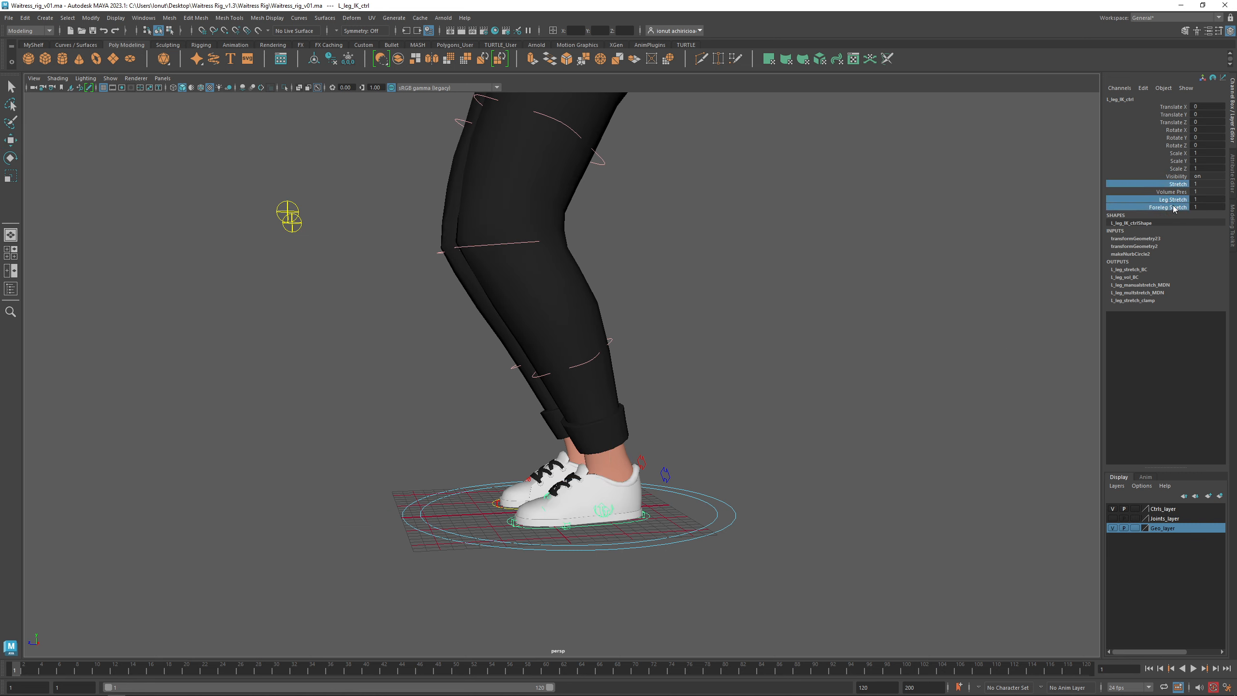
pyautogui.keyDown('alt'); pyautogui.moveTo(621, 522); pyautogui.dragTo(594, 533); pyautogui.keyUp('alt')
pyautogui.scroll(4, 518, 557)
pyautogui.keyDown('alt'); pyautogui.moveTo(522, 567); pyautogui.dragTo(619, 481, button='middle'); pyautogui.keyUp('alt')
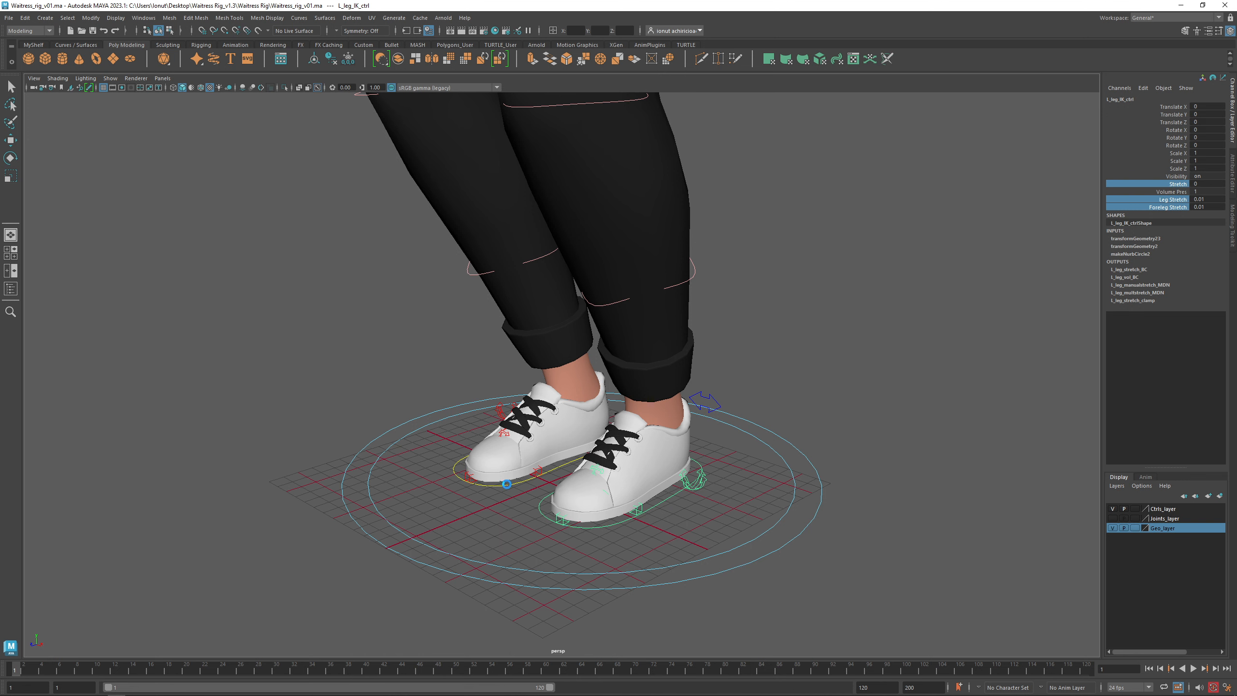
# Step: Select the right foot's IK control together with its Stretch, Leg Stretch and Foreleg Stretch channels
pyautogui.click(508, 485)
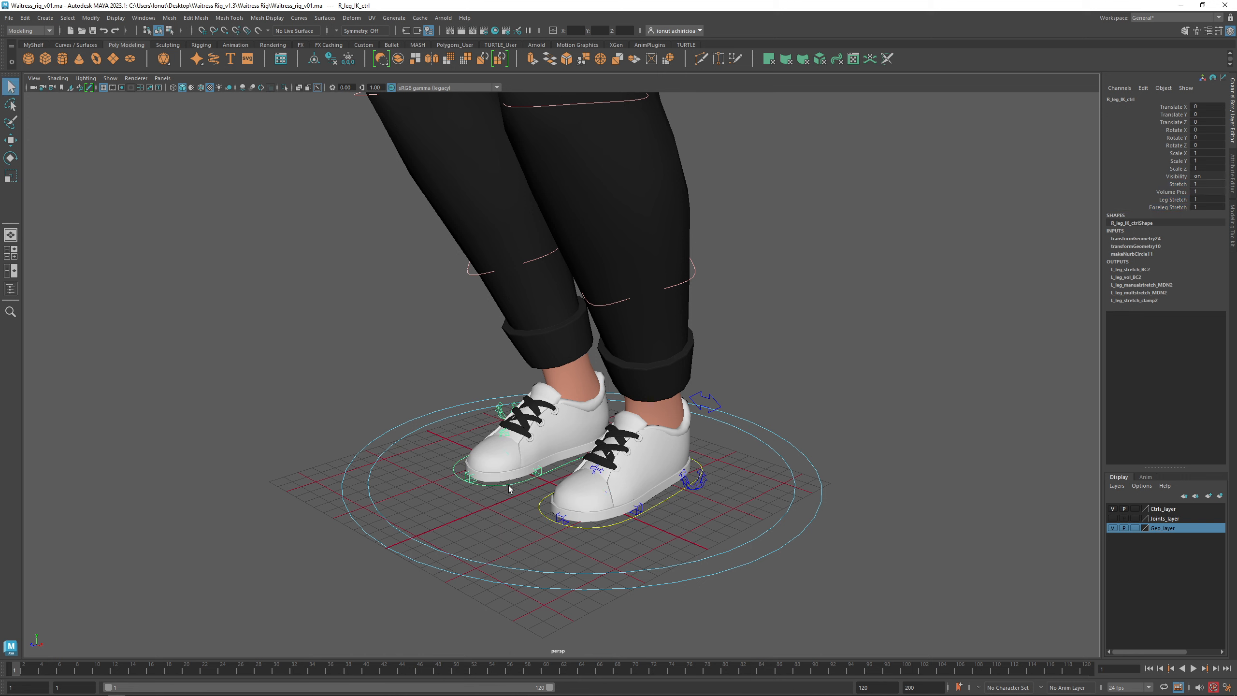
pyautogui.click(1181, 184)
pyautogui.keyDown('ctrl'); pyautogui.click(1175, 199); pyautogui.keyUp('ctrl')
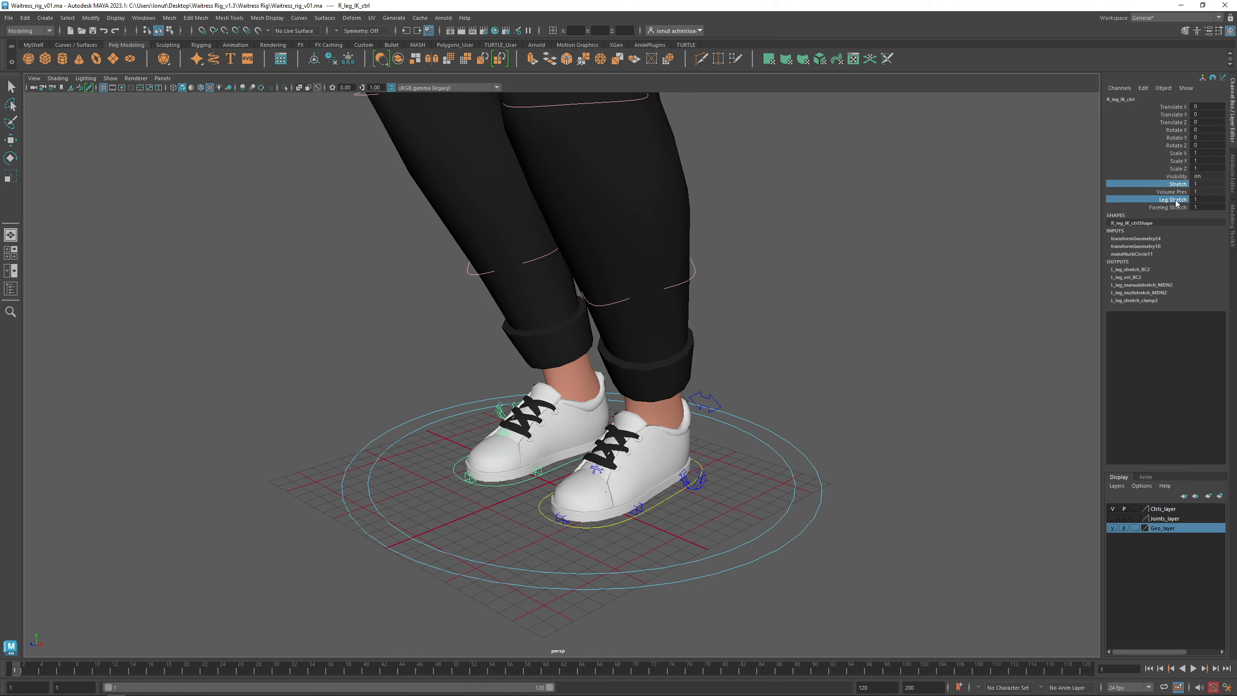
pyautogui.keyDown('ctrl'); pyautogui.click(1175, 207); pyautogui.keyUp('ctrl')
# Step: Move the left foot's IK control forward about 20 units in Z and tilt the toes up about 34 degrees
pyautogui.click(668, 501)
pyautogui.keyDown('alt'); pyautogui.moveTo(680, 507); pyautogui.dragTo(584, 463); pyautogui.keyUp('alt')
pyautogui.keyDown('alt'); pyautogui.moveTo(583, 460); pyautogui.dragTo(597, 509, button='middle'); pyautogui.keyUp('alt')
pyautogui.keyDown('alt'); pyautogui.moveTo(597, 509); pyautogui.dragTo(590, 437, button='right'); pyautogui.keyUp('alt')
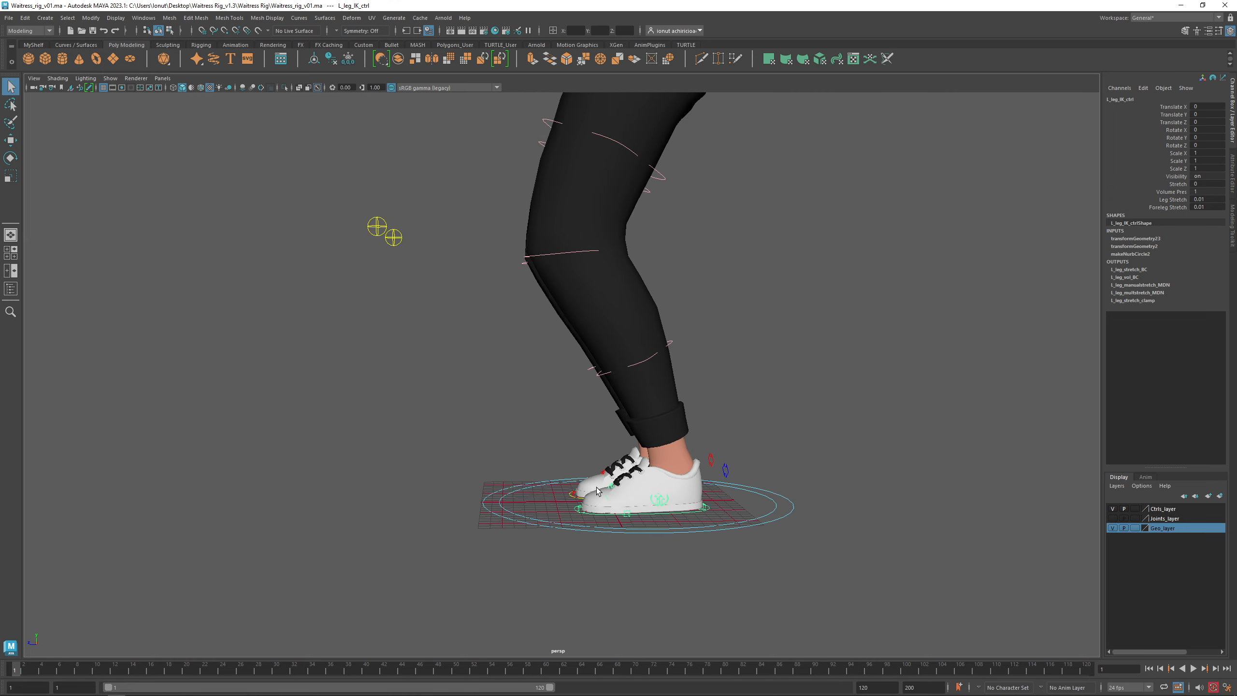
pyautogui.keyDown('alt'); pyautogui.moveTo(590, 437); pyautogui.dragTo(619, 473, button='middle'); pyautogui.keyUp('alt')
pyautogui.moveTo(619, 473)
pyautogui.keyDown('alt'); pyautogui.mouseDown()
pyautogui.moveTo(638, 428)
pyautogui.moveTo(607, 483)
pyautogui.moveTo(599, 476)
pyautogui.mouseUp(); pyautogui.keyUp('alt')
pyautogui.press('w')
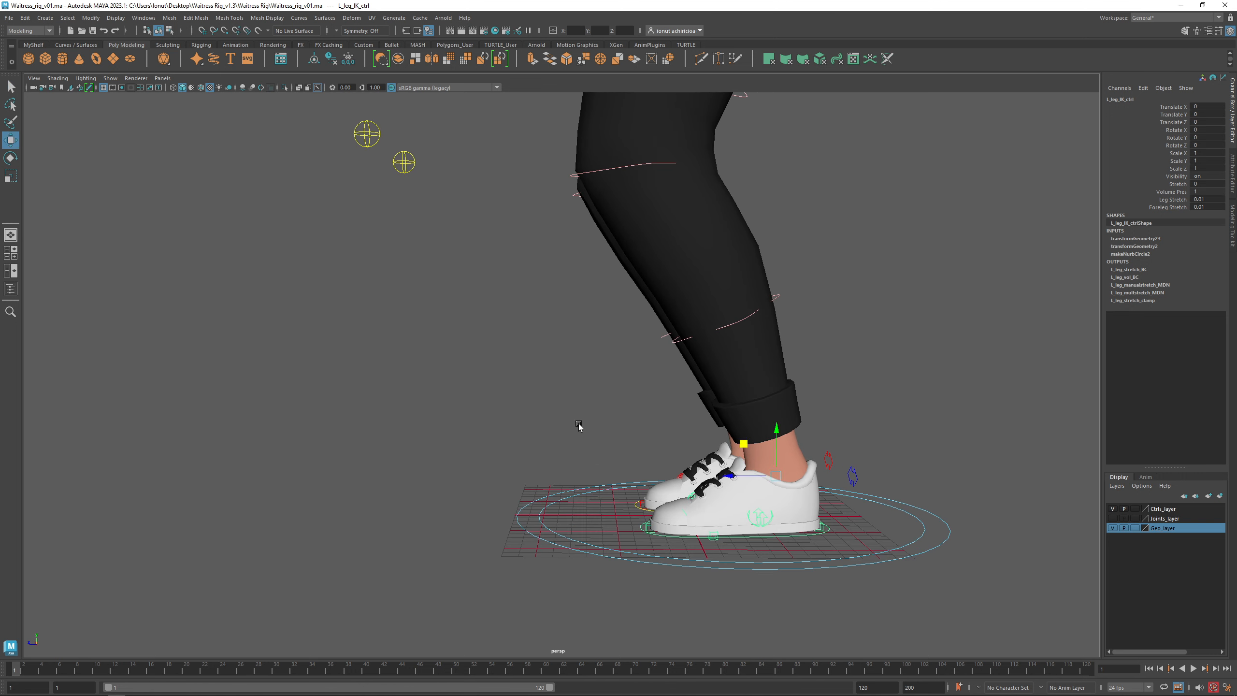
pyautogui.moveTo(747, 448); pyautogui.dragTo(349, 628)
pyautogui.press('e')
# Step: Set the playback range to run from frame 0 to frame 24
pyautogui.moveTo(550, 688); pyautogui.dragTo(188, 695)
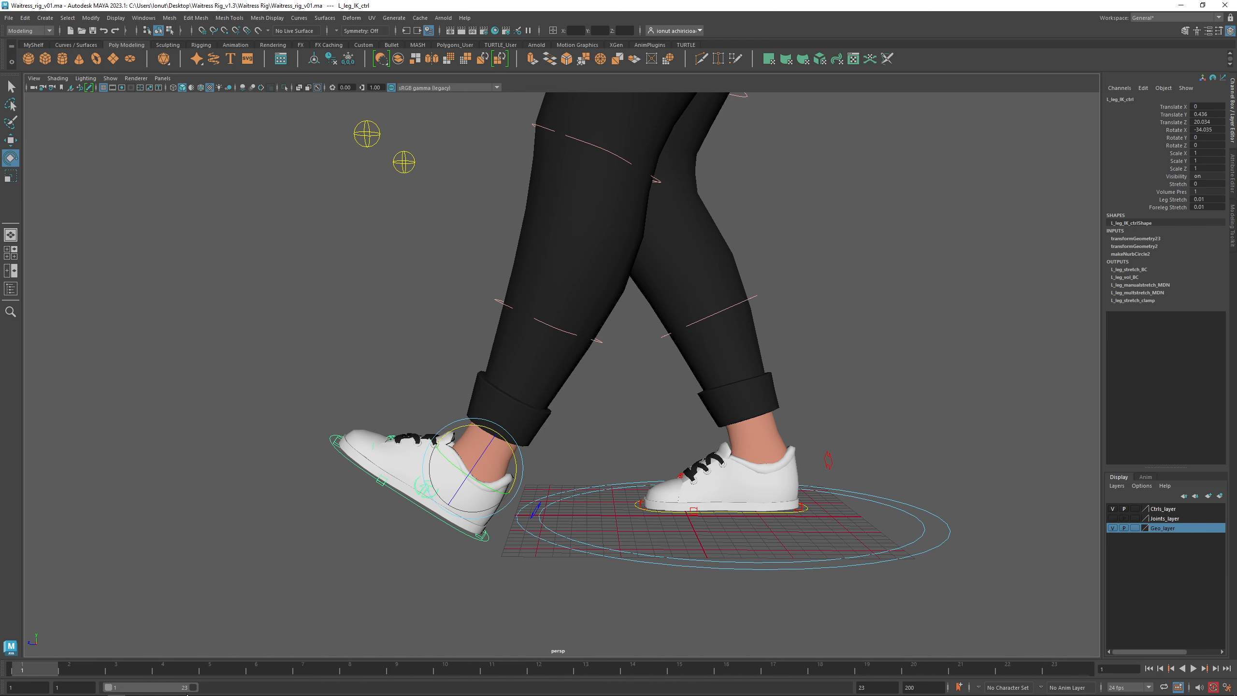
pyautogui.click(68, 685)
pyautogui.write('0')
pyautogui.press('Return')
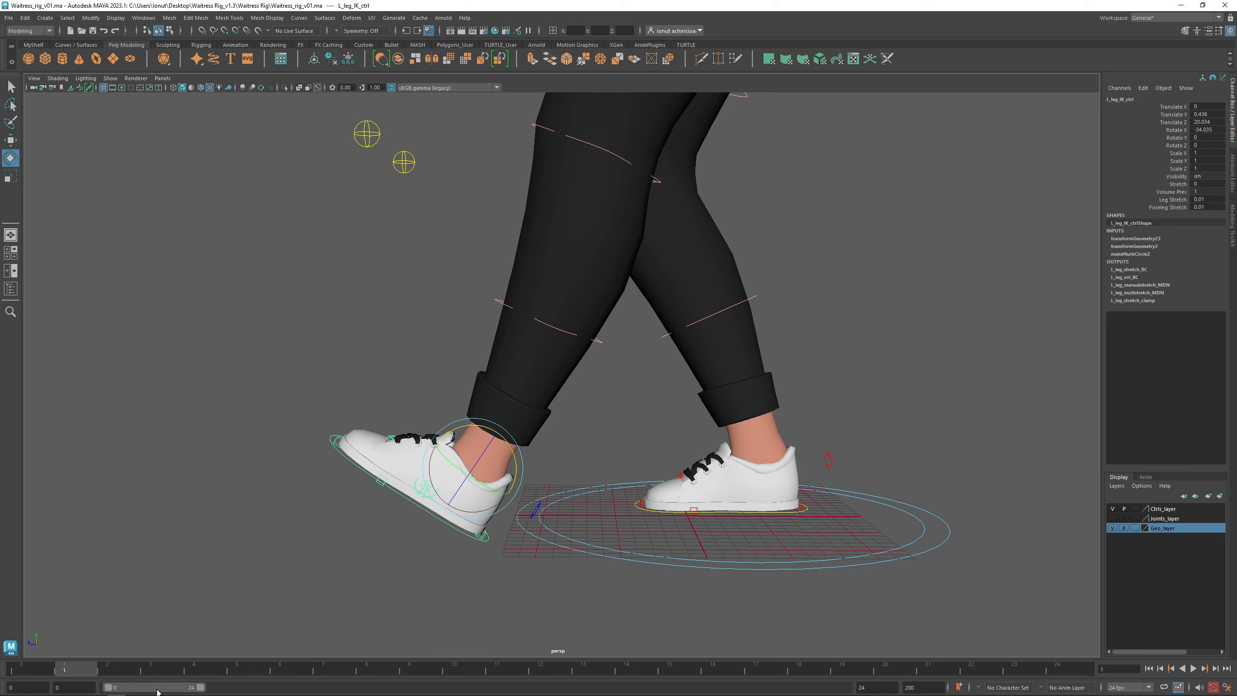
# Step: Go to frame 24 and shift the left foot's IK control to about 1.3 in Y and 22.1 in Z
pyautogui.click(1059, 672)
pyautogui.keyDown('alt'); pyautogui.moveTo(594, 491); pyautogui.dragTo(646, 434, button='middle'); pyautogui.keyUp('alt')
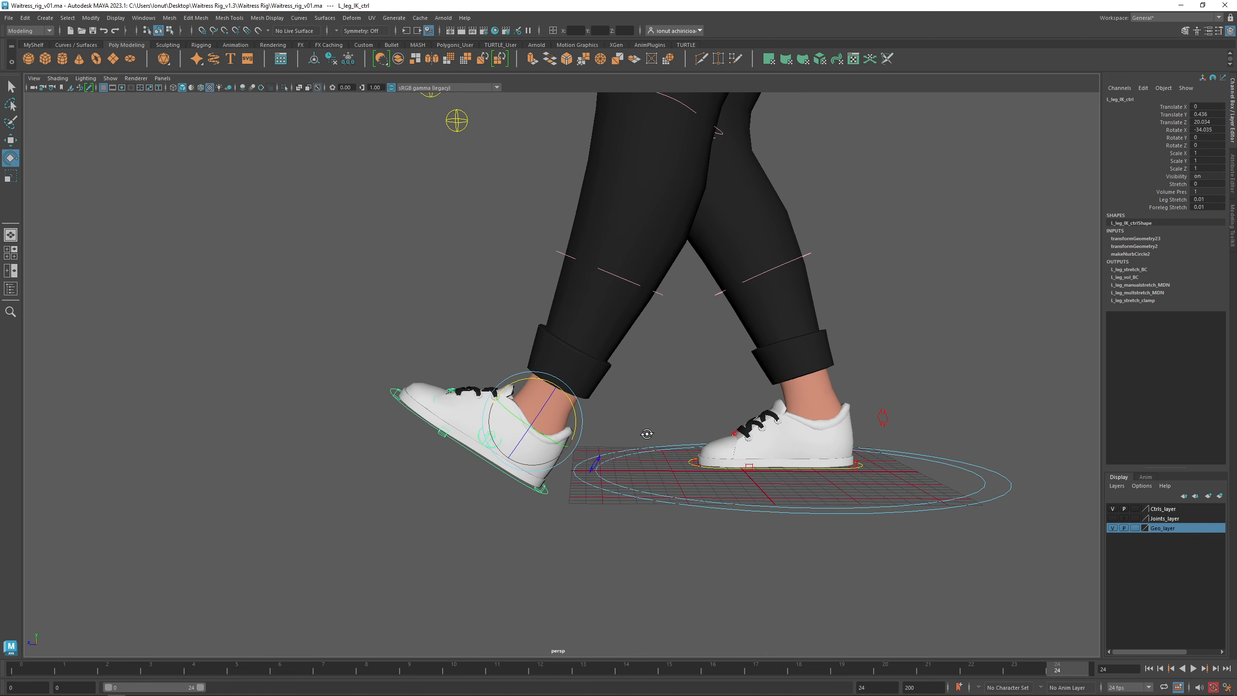
pyautogui.keyDown('alt'); pyautogui.moveTo(646, 435); pyautogui.dragTo(645, 429); pyautogui.keyUp('alt')
pyautogui.press('w')
pyautogui.moveTo(512, 400); pyautogui.dragTo(505, 365)
pyautogui.keyDown('alt'); pyautogui.moveTo(538, 338); pyautogui.dragTo(568, 458, button='middle'); pyautogui.keyUp('alt')
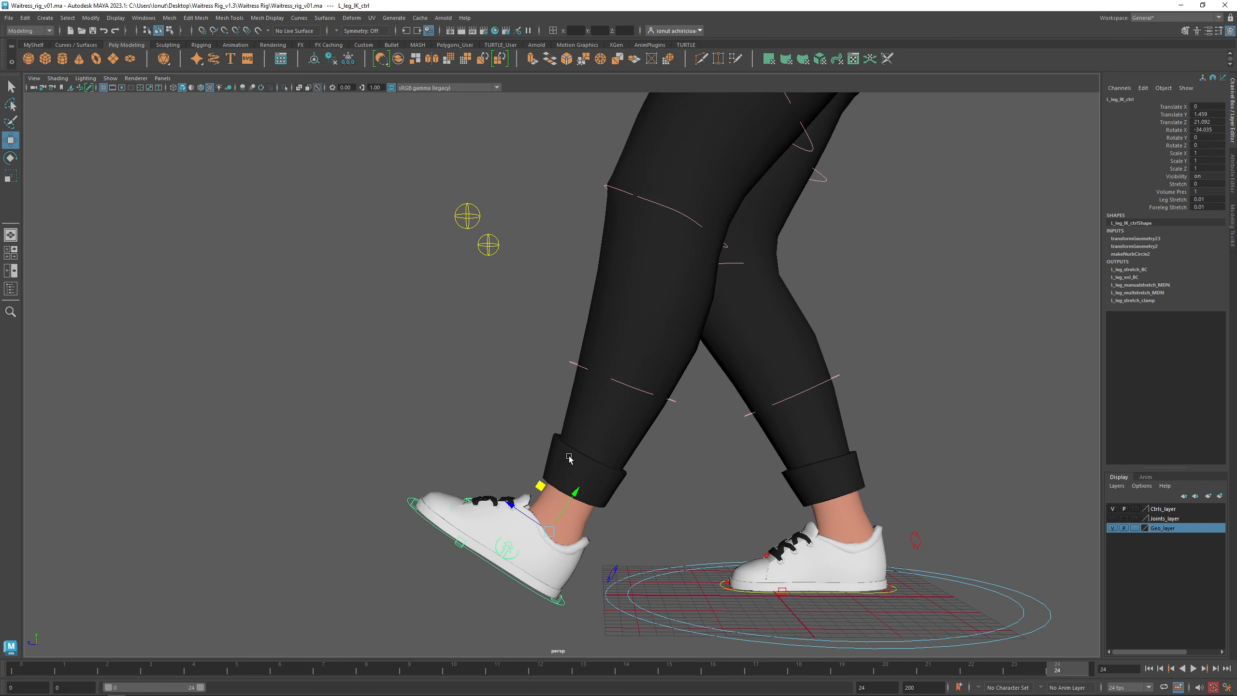
pyautogui.keyDown('alt'); pyautogui.moveTo(568, 458); pyautogui.dragTo(500, 476, button='right'); pyautogui.keyUp('alt')
pyautogui.moveTo(540, 467)
pyautogui.mouseDown()
pyautogui.moveTo(520, 469)
pyautogui.moveTo(530, 455)
pyautogui.moveTo(527, 477)
pyautogui.mouseUp()
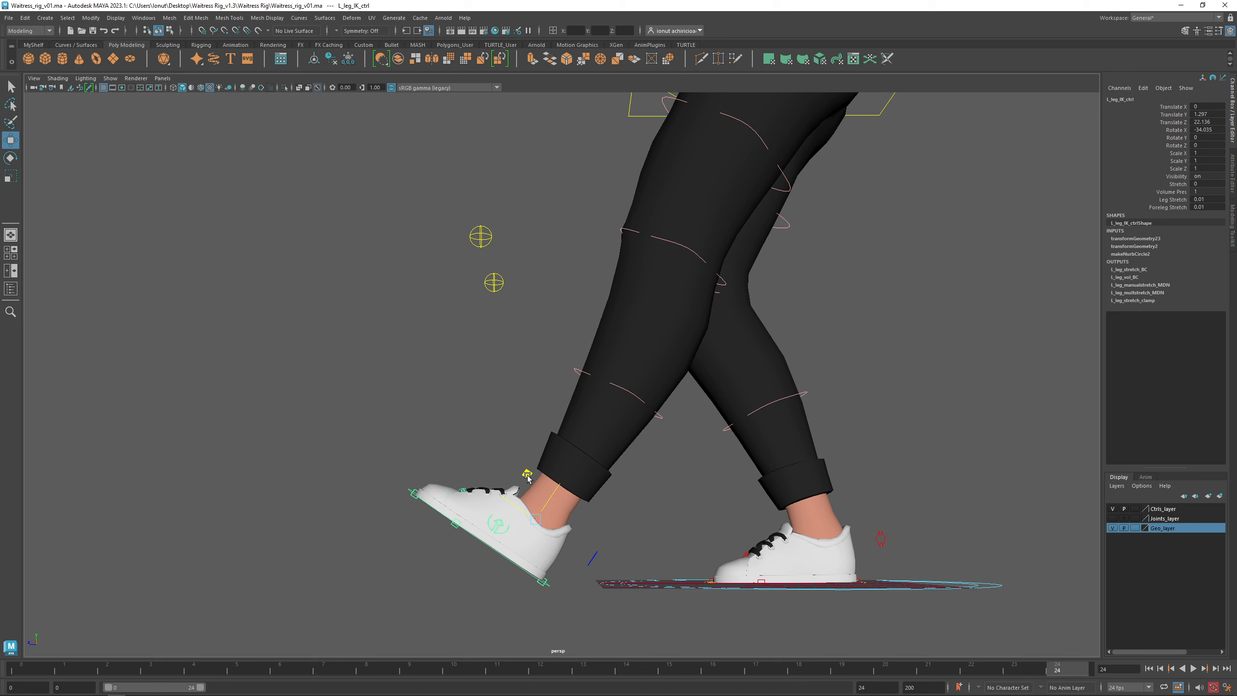
# Step: Create a polygon plane at the origin and scale it uniformly to about 158 as a ground floor
pyautogui.click(641, 536)
pyautogui.keyDown('alt'); pyautogui.moveTo(640, 536); pyautogui.dragTo(640, 539); pyautogui.keyUp('alt')
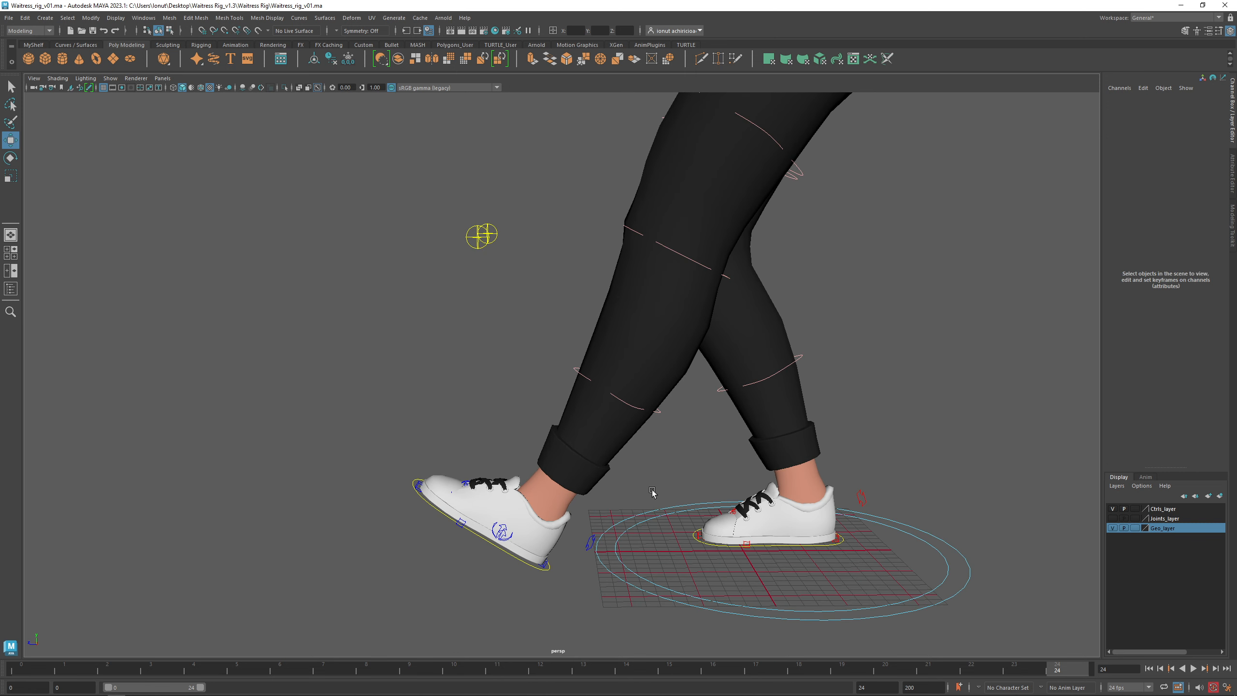
pyautogui.keyDown('shift'); pyautogui.rightClick(663, 467); pyautogui.keyUp('shift')
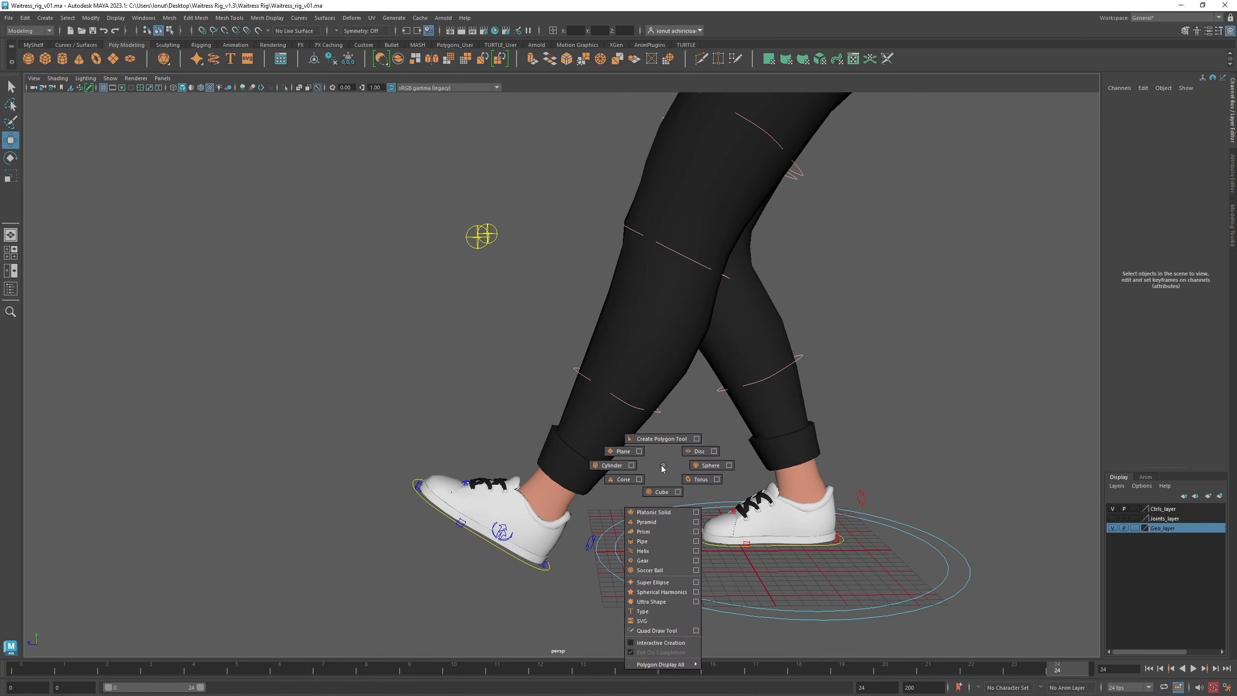
pyautogui.keyDown('shift'); pyautogui.moveTo(619, 454); pyautogui.dragTo(619, 453, button='right'); pyautogui.keyUp('shift')
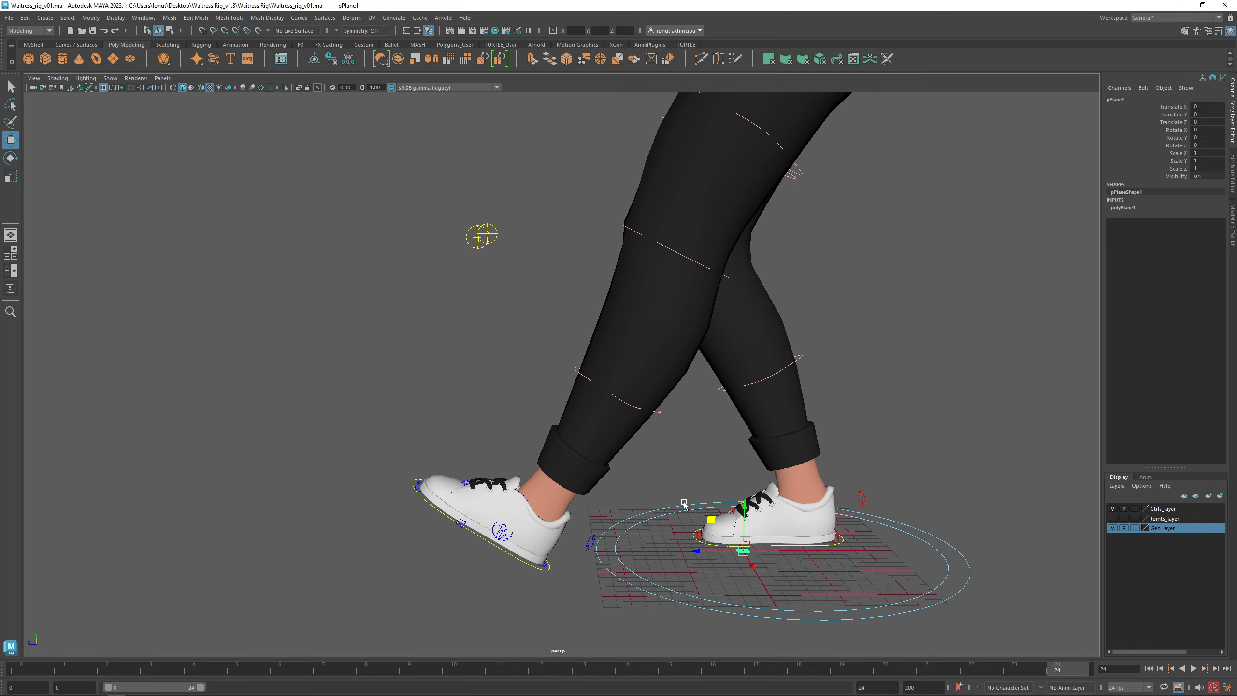
pyautogui.press('r')
pyautogui.moveTo(743, 551); pyautogui.dragTo(973, 562)
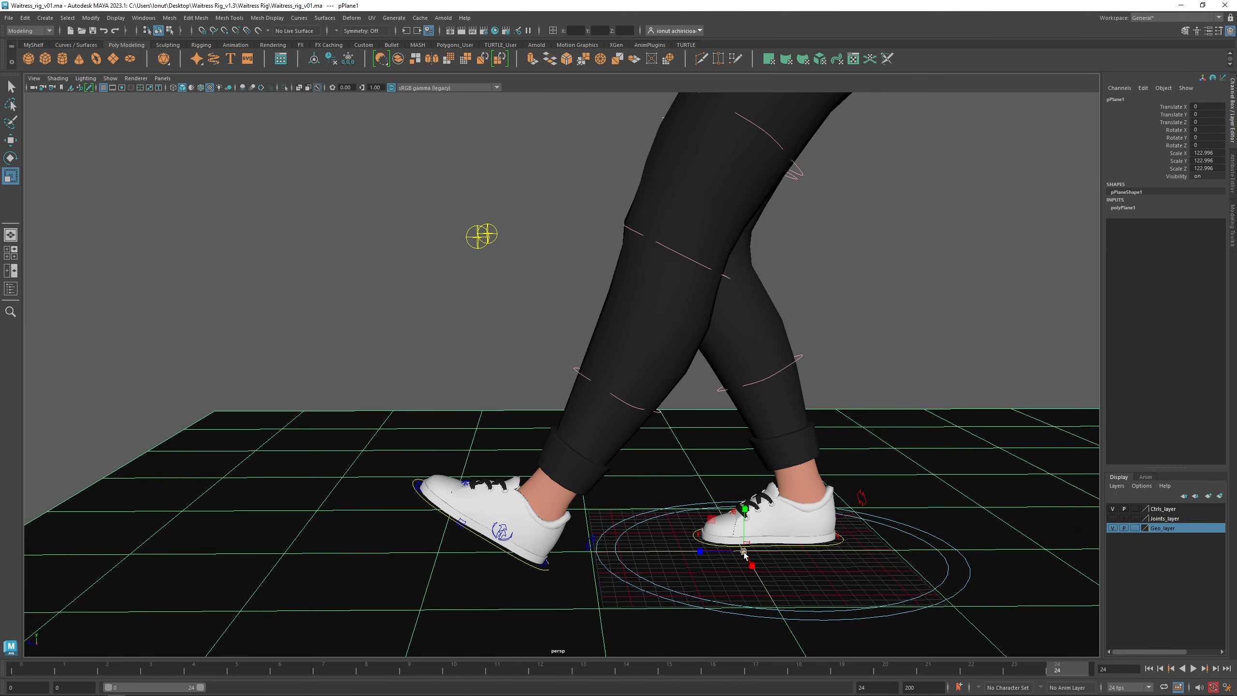
pyautogui.moveTo(743, 551); pyautogui.dragTo(1051, 571)
pyautogui.keyDown('alt'); pyautogui.moveTo(624, 511); pyautogui.dragTo(822, 520); pyautogui.keyUp('alt')
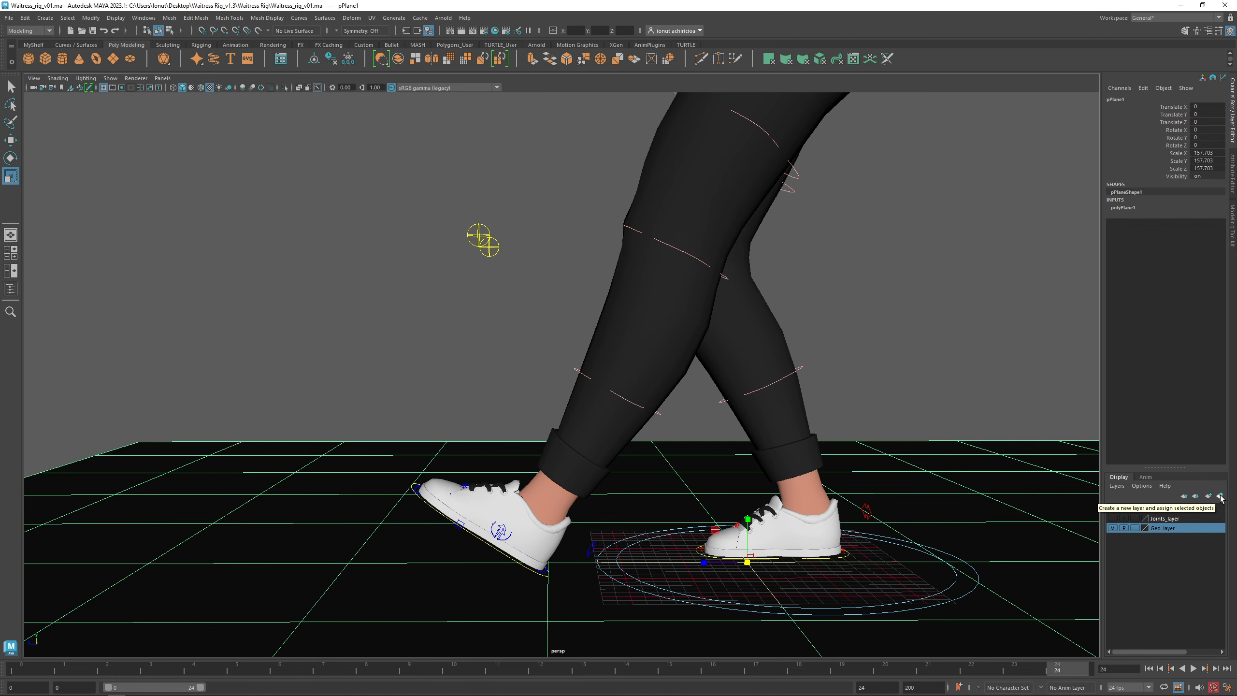
# Step: Put the ground plane on a new display layer and set that layer to Reference
pyautogui.click(1220, 497)
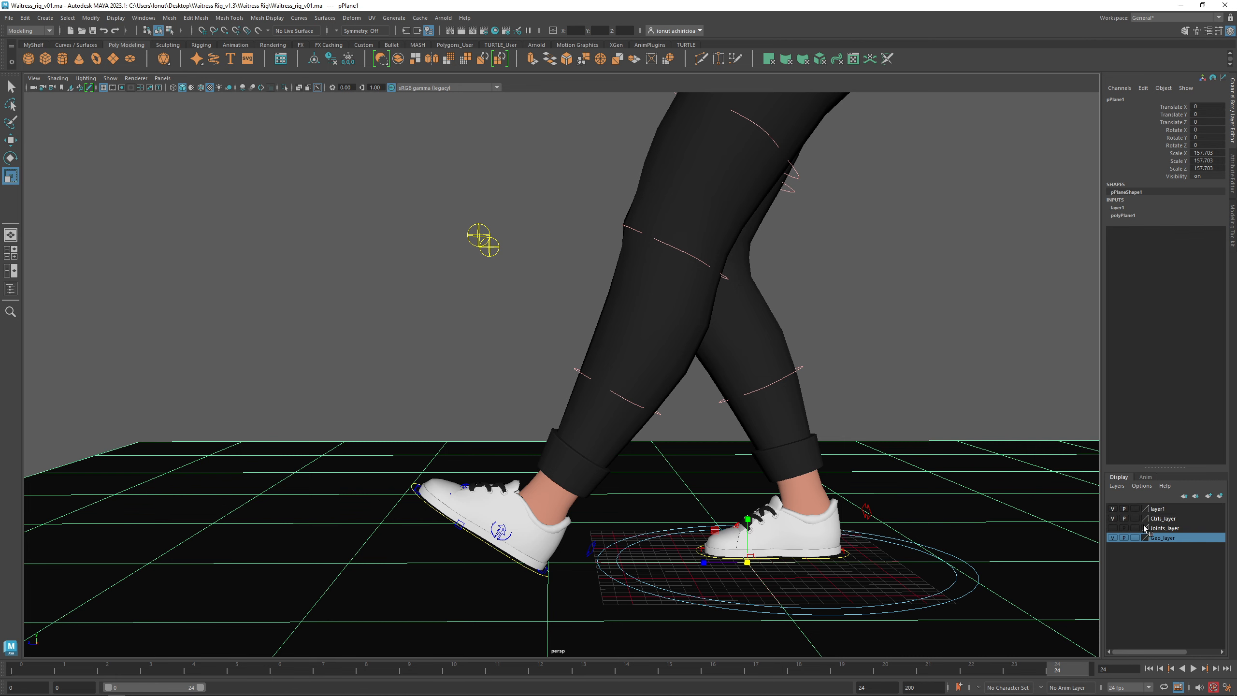
pyautogui.click(1135, 510)
pyautogui.click(1135, 510)
pyautogui.click(938, 432)
# Step: Lower the left foot's IK control so the heel meets the ground, at about 0.88 in Y and 21.3 in Z
pyautogui.keyDown('alt'); pyautogui.moveTo(579, 575); pyautogui.dragTo(591, 442); pyautogui.keyUp('alt')
pyautogui.click(623, 482)
pyautogui.press('f')
pyautogui.press('w')
pyautogui.moveTo(518, 231); pyautogui.dragTo(546, 236)
pyautogui.scroll(-2, 546, 239)
pyautogui.keyDown('alt'); pyautogui.moveTo(550, 263); pyautogui.dragTo(542, 432, button='middle'); pyautogui.keyUp('alt')
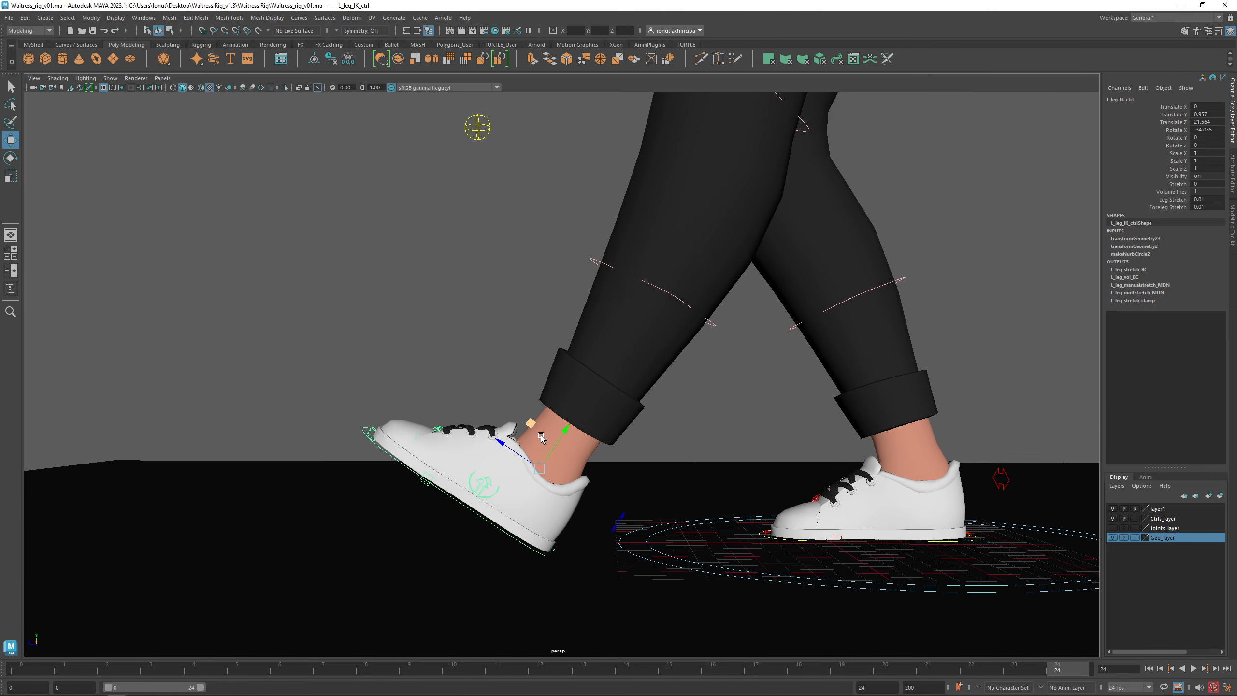
pyautogui.keyDown('alt'); pyautogui.moveTo(613, 410); pyautogui.dragTo(621, 427); pyautogui.keyUp('alt')
pyautogui.scroll(-3, 627, 390)
pyautogui.keyDown('alt'); pyautogui.moveTo(632, 372); pyautogui.dragTo(577, 471, button='middle'); pyautogui.keyUp('alt')
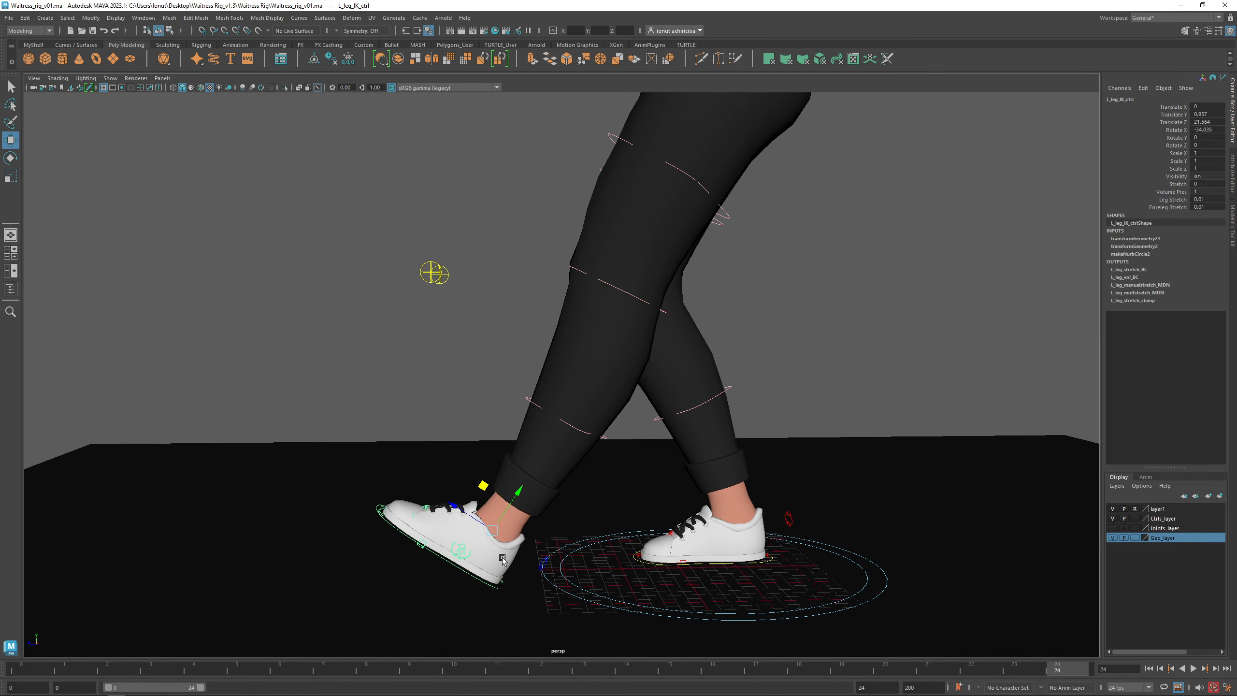
pyautogui.keyDown('alt'); pyautogui.moveTo(479, 563); pyautogui.dragTo(485, 491); pyautogui.keyUp('alt')
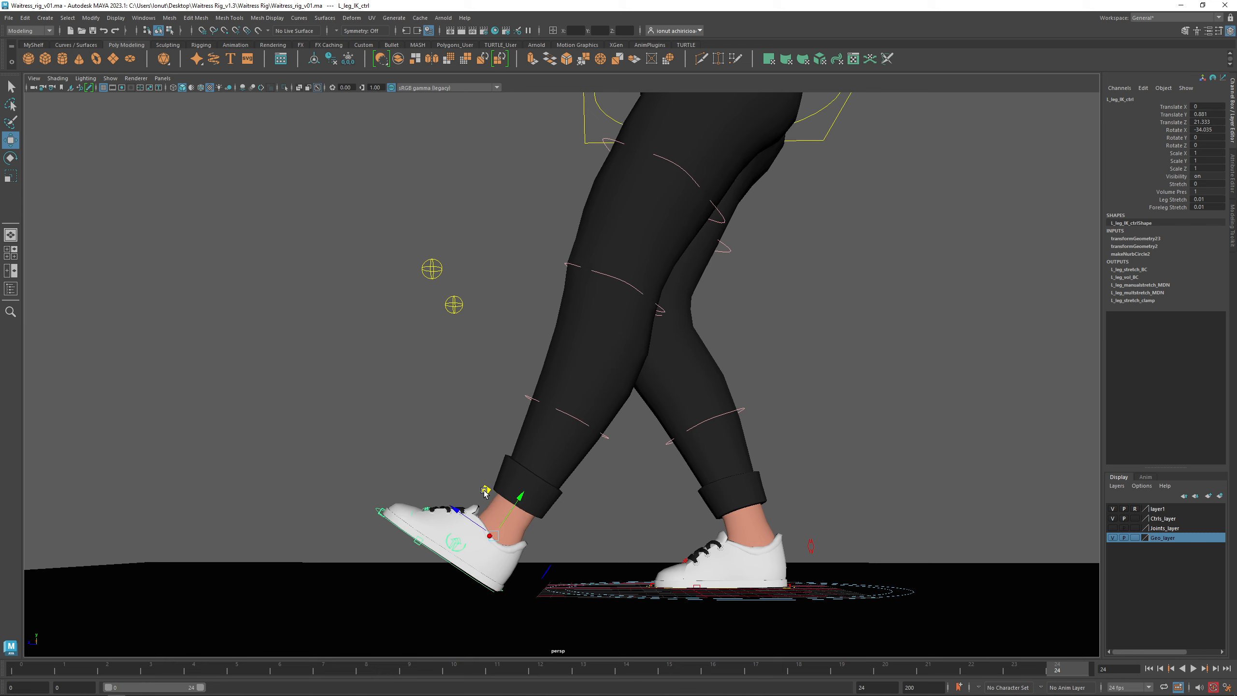
# Step: Key the translation and rotation of the left foot's IK control at frame 0 and frame 24
pyautogui.click(38, 669)
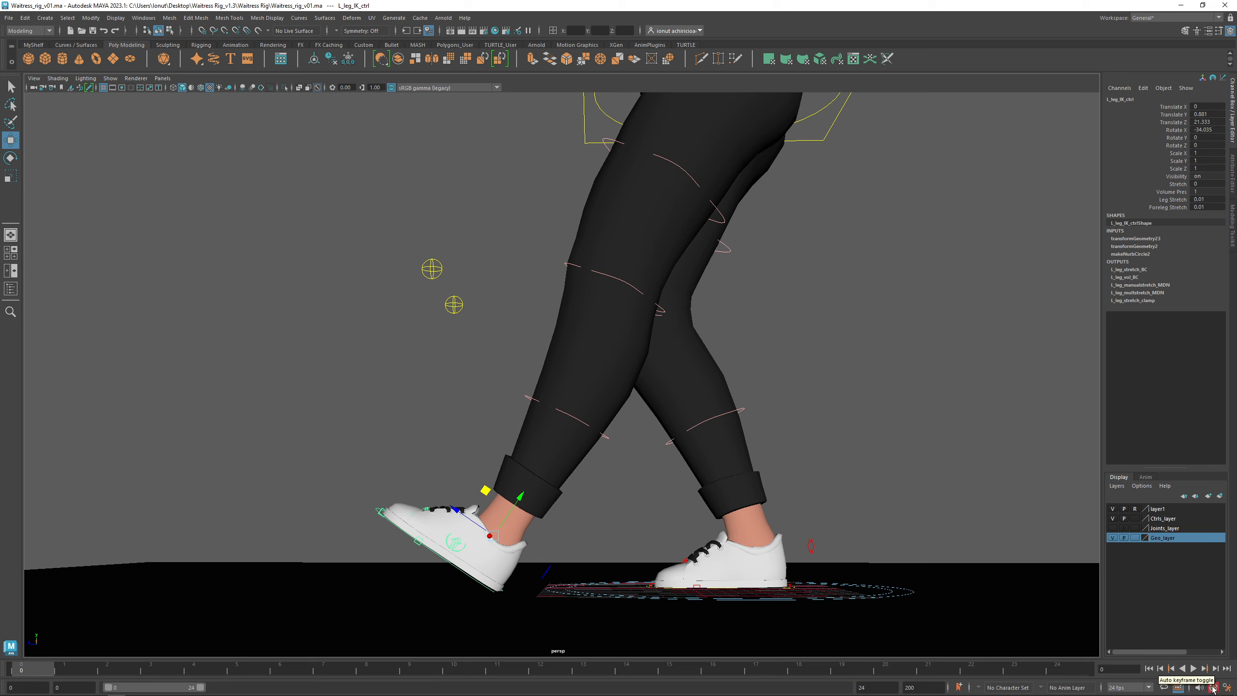
pyautogui.hotkey('shift', 'w')
pyautogui.hotkey('shift', 'e')
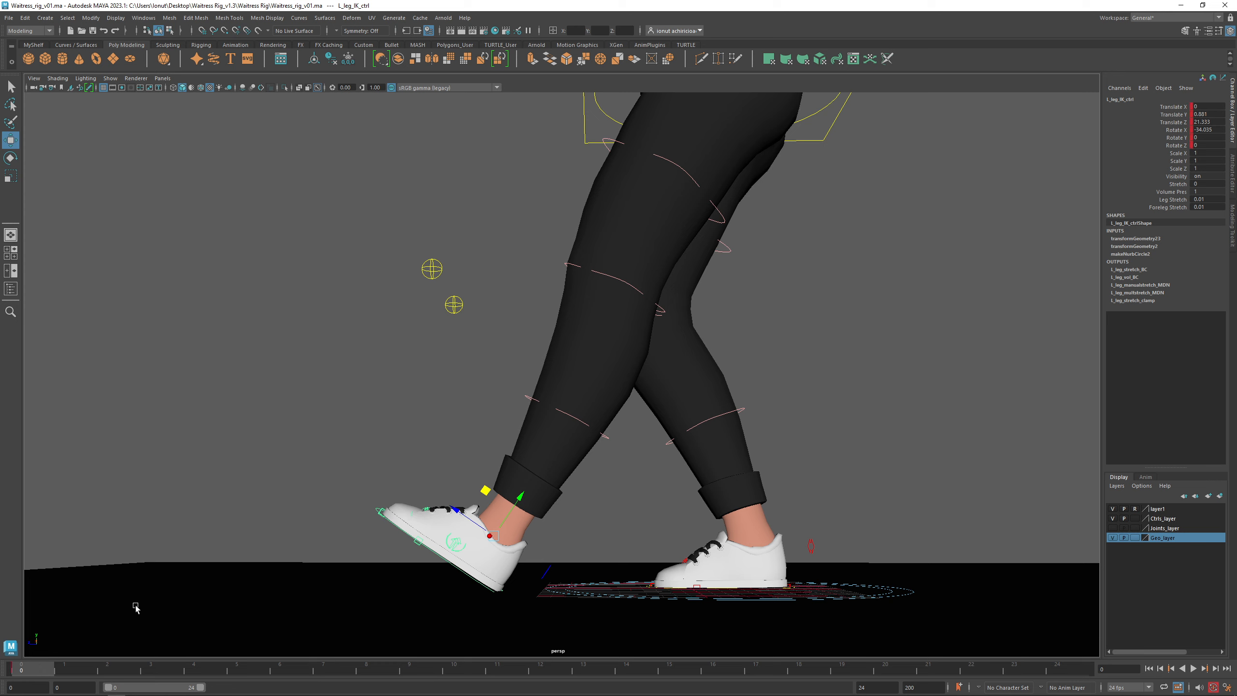
pyautogui.click(1071, 673)
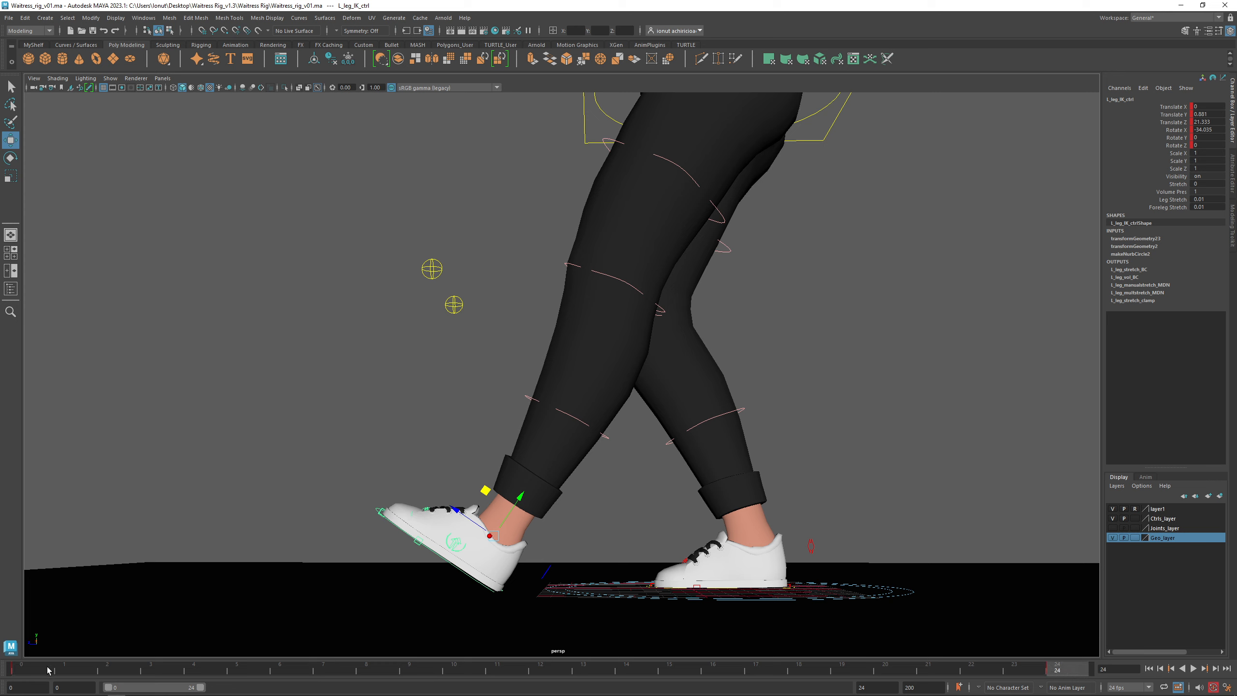
# Step: At frame 12, place the left foot flat behind the body, at about 0.09 in Y and -15.4 in Z with Rotate X about 0.7
pyautogui.click(548, 670)
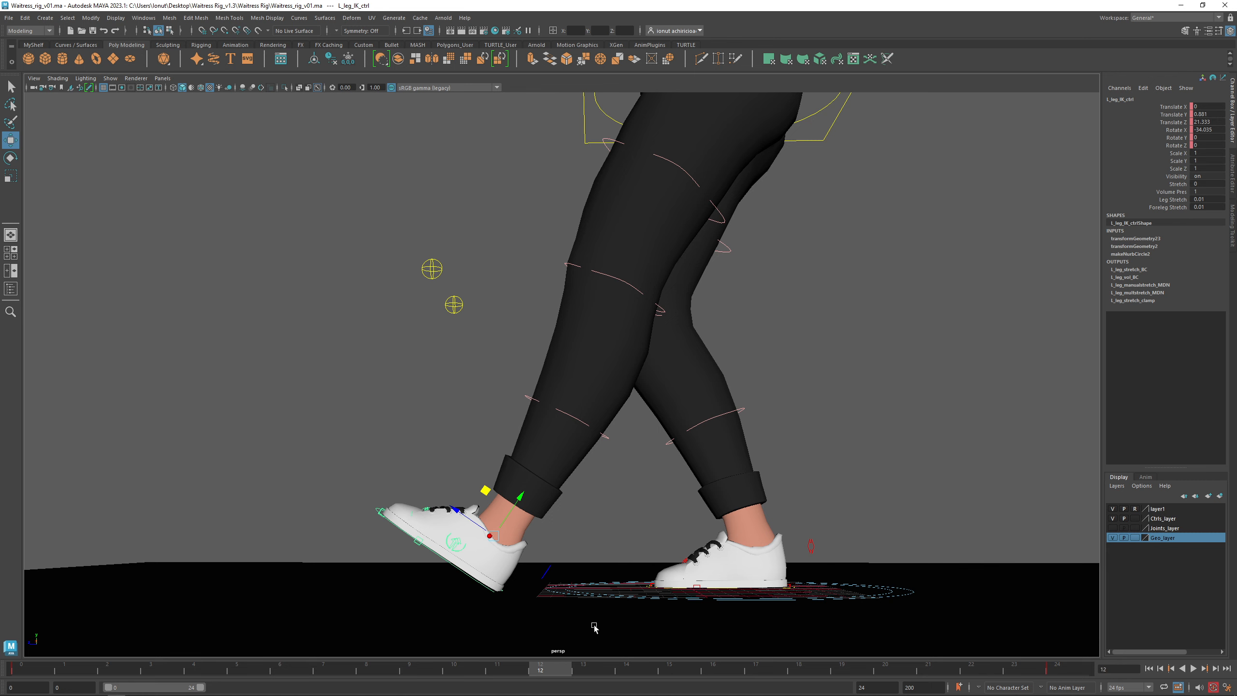
pyautogui.keyDown('alt'); pyautogui.moveTo(594, 627); pyautogui.dragTo(547, 603, button='middle'); pyautogui.keyUp('alt')
pyautogui.moveTo(437, 490); pyautogui.dragTo(825, 466)
pyautogui.press('e')
pyautogui.keyDown('alt'); pyautogui.moveTo(859, 480); pyautogui.dragTo(742, 454, button='middle'); pyautogui.keyUp('alt')
pyautogui.keyDown('alt'); pyautogui.moveTo(743, 455); pyautogui.dragTo(781, 464, button='right'); pyautogui.keyUp('alt')
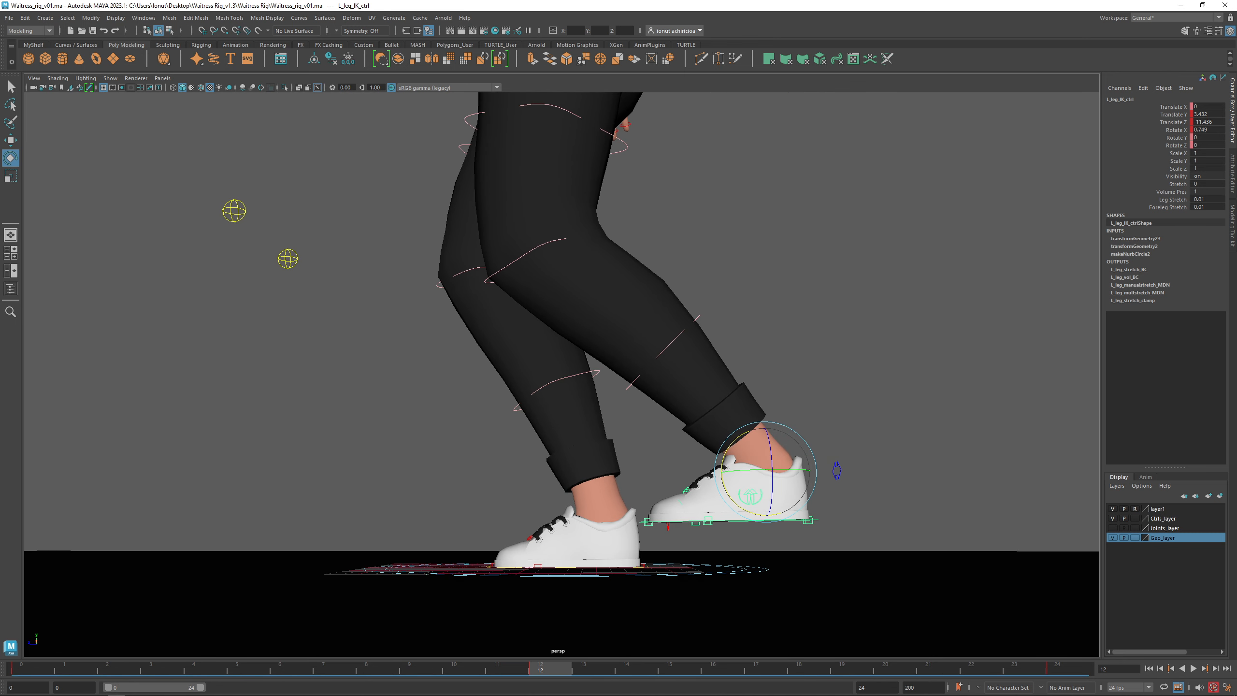
pyautogui.press('w')
pyautogui.moveTo(732, 445); pyautogui.dragTo(791, 490)
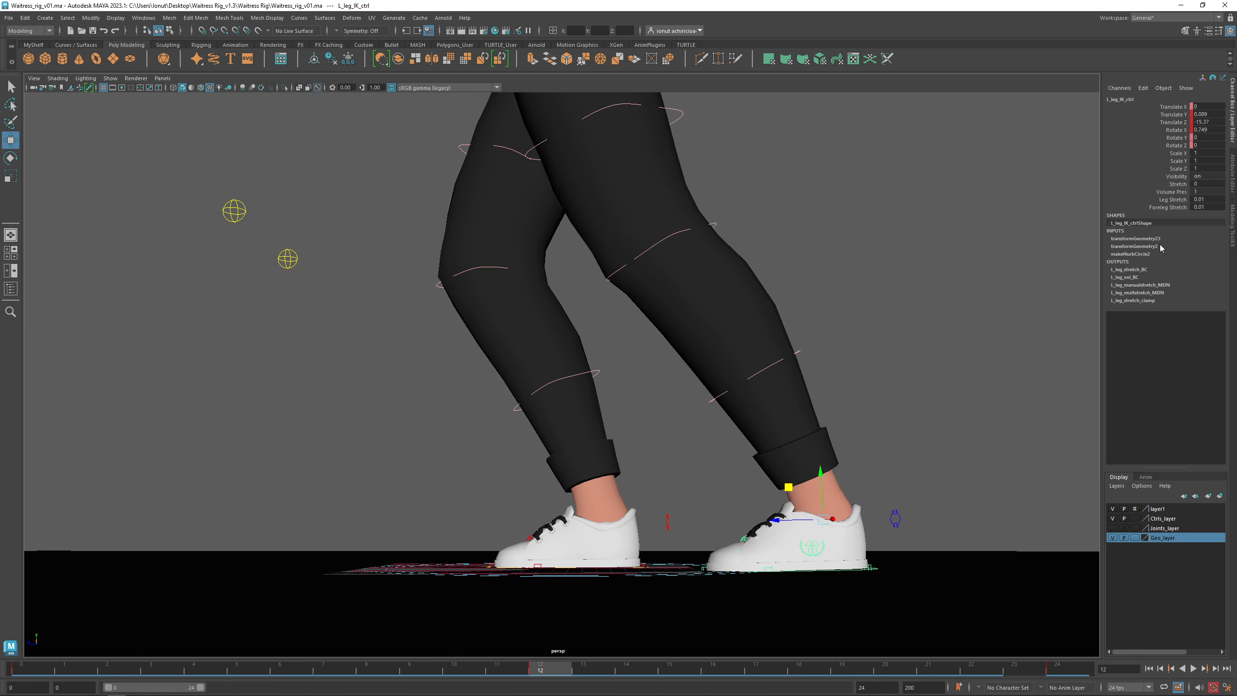
# Step: Select the left foot's reverse-foot control, L_leg_RFC_ctrl, and examine its rotation and weight channels
pyautogui.keyDown('alt'); pyautogui.moveTo(784, 494); pyautogui.dragTo(783, 457, button='middle'); pyautogui.keyUp('alt')
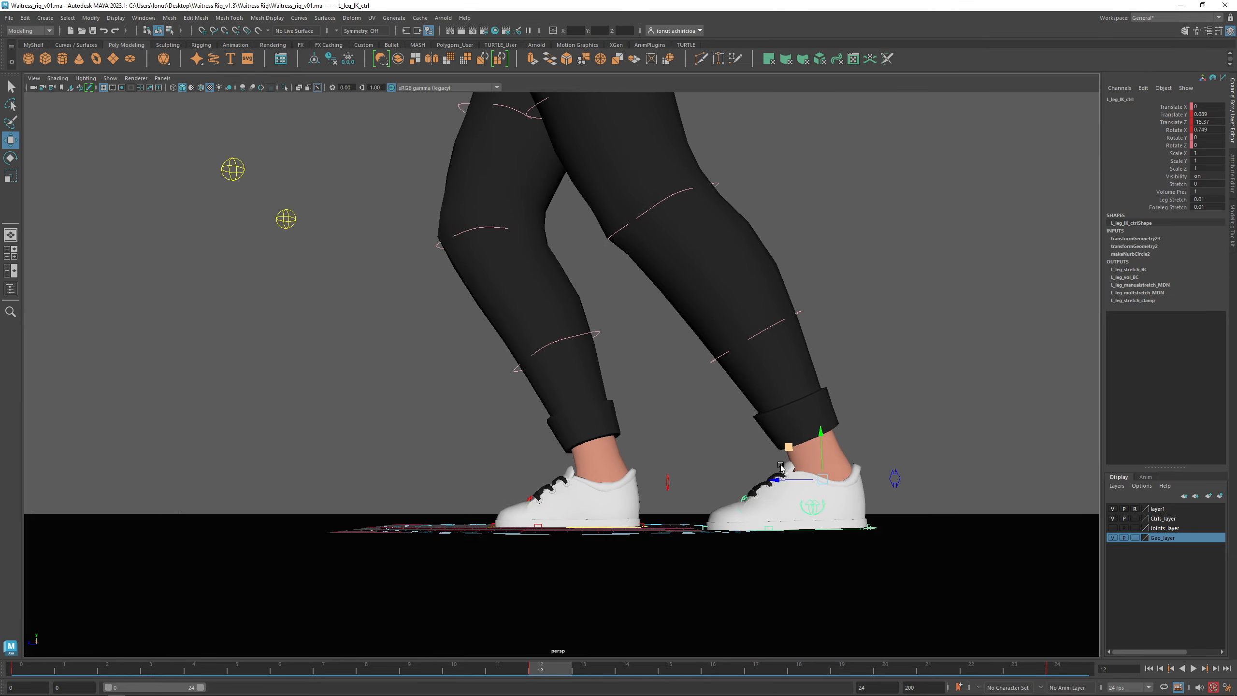
pyautogui.keyDown('alt'); pyautogui.moveTo(783, 458); pyautogui.dragTo(780, 474); pyautogui.keyUp('alt')
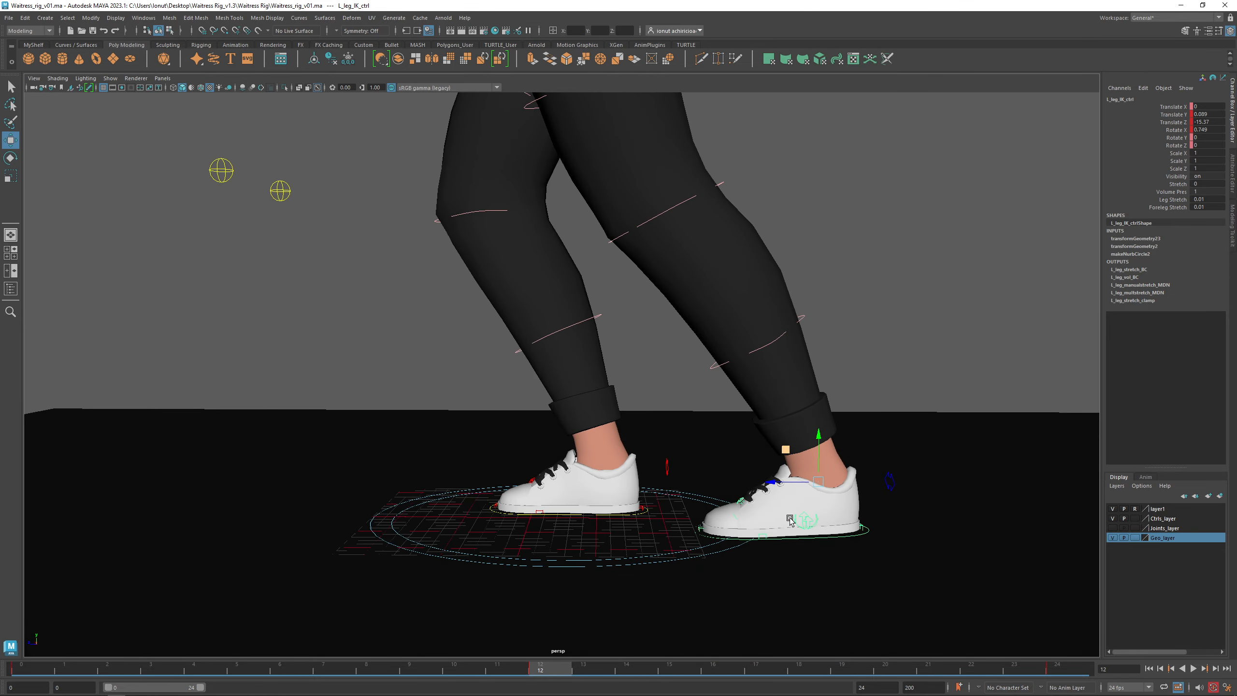
pyautogui.keyDown('alt'); pyautogui.moveTo(789, 518); pyautogui.dragTo(712, 485, button='middle'); pyautogui.keyUp('alt')
pyautogui.keyDown('alt'); pyautogui.moveTo(712, 484); pyautogui.dragTo(800, 527, button='right'); pyautogui.keyUp('alt')
pyautogui.click(818, 540)
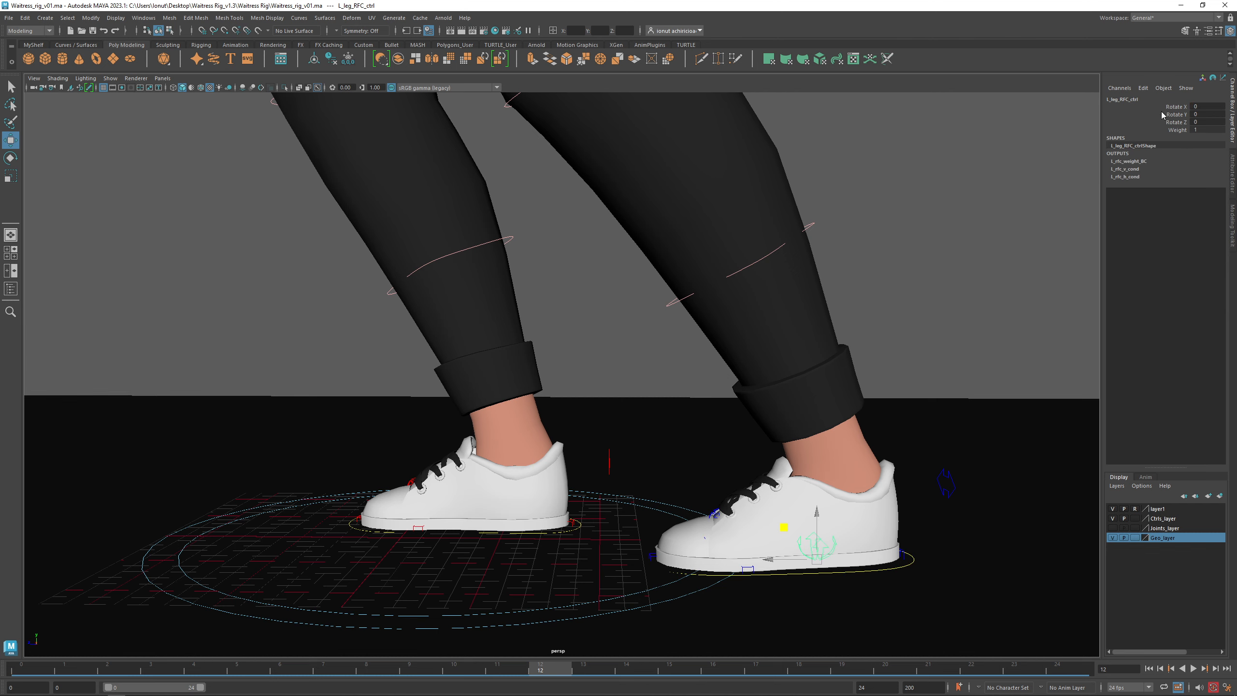
pyautogui.keyDown('alt'); pyautogui.moveTo(815, 486); pyautogui.dragTo(801, 523); pyautogui.keyUp('alt')
pyautogui.keyDown('alt'); pyautogui.moveTo(801, 524); pyautogui.dragTo(691, 498, button='middle'); pyautogui.keyUp('alt')
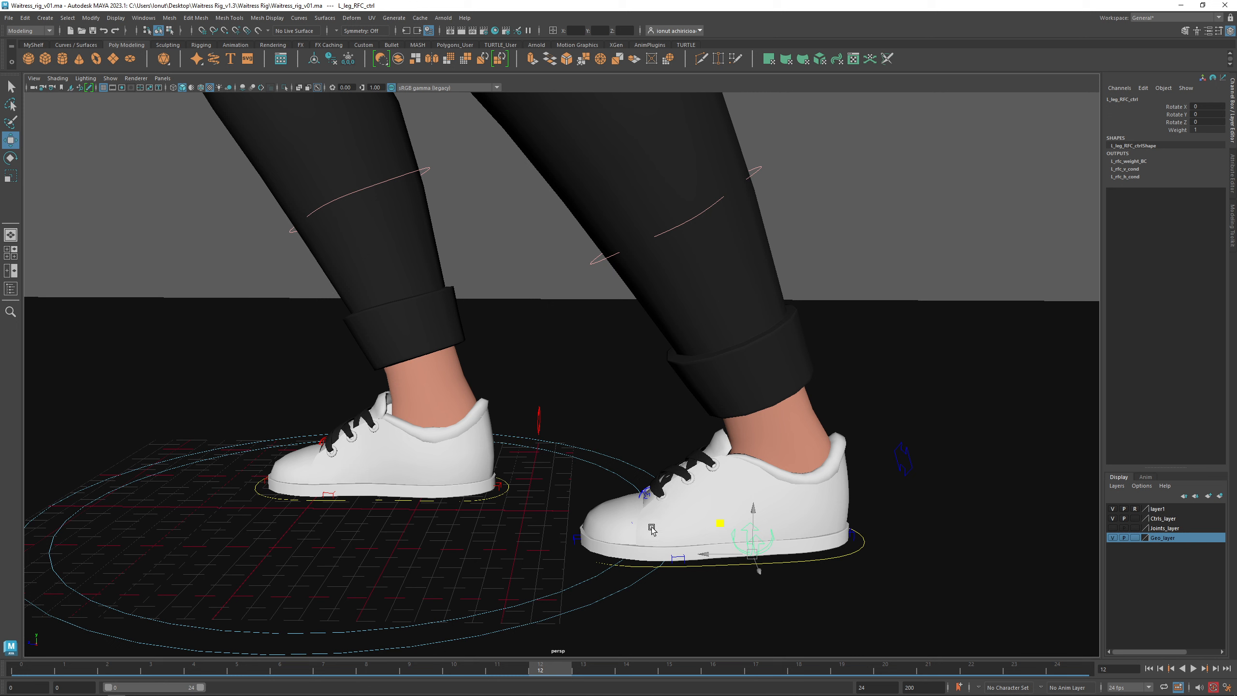
# Step: Raise the left heel at frame 12 by rotating the IK control about 30 degrees in X and lifting it to about 2.1 in Y
pyautogui.click(836, 559)
pyautogui.press('e')
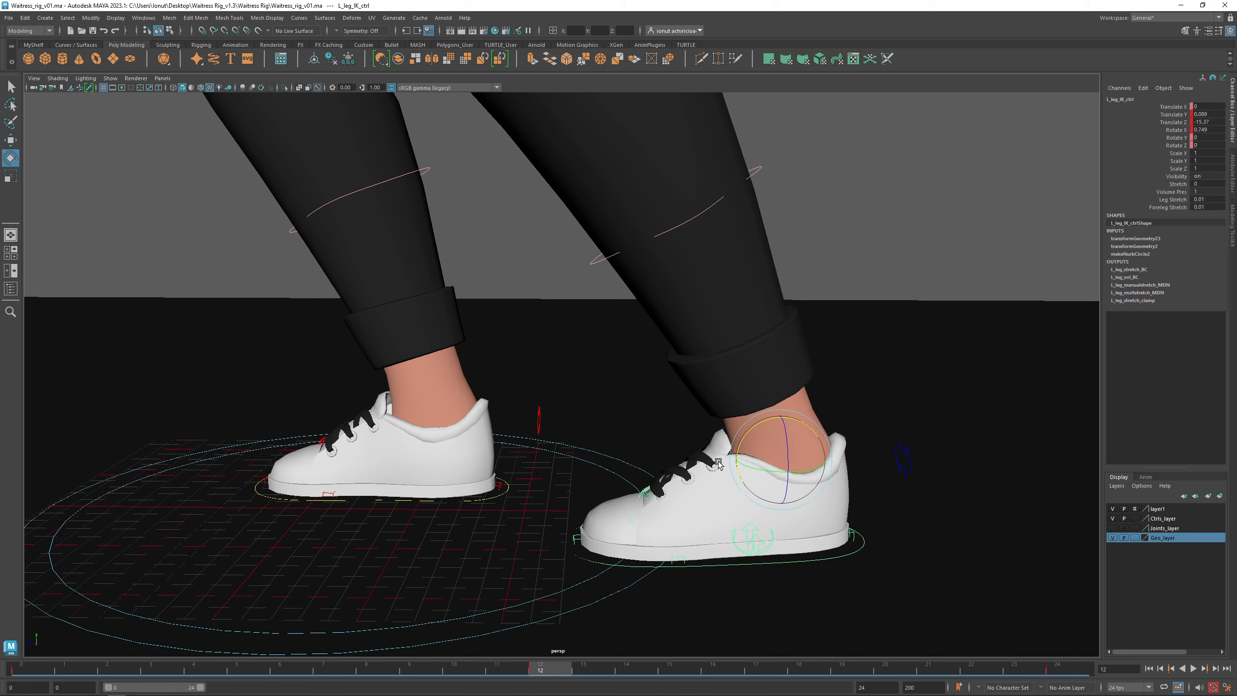
pyautogui.moveTo(743, 445); pyautogui.dragTo(738, 401)
pyautogui.press('w')
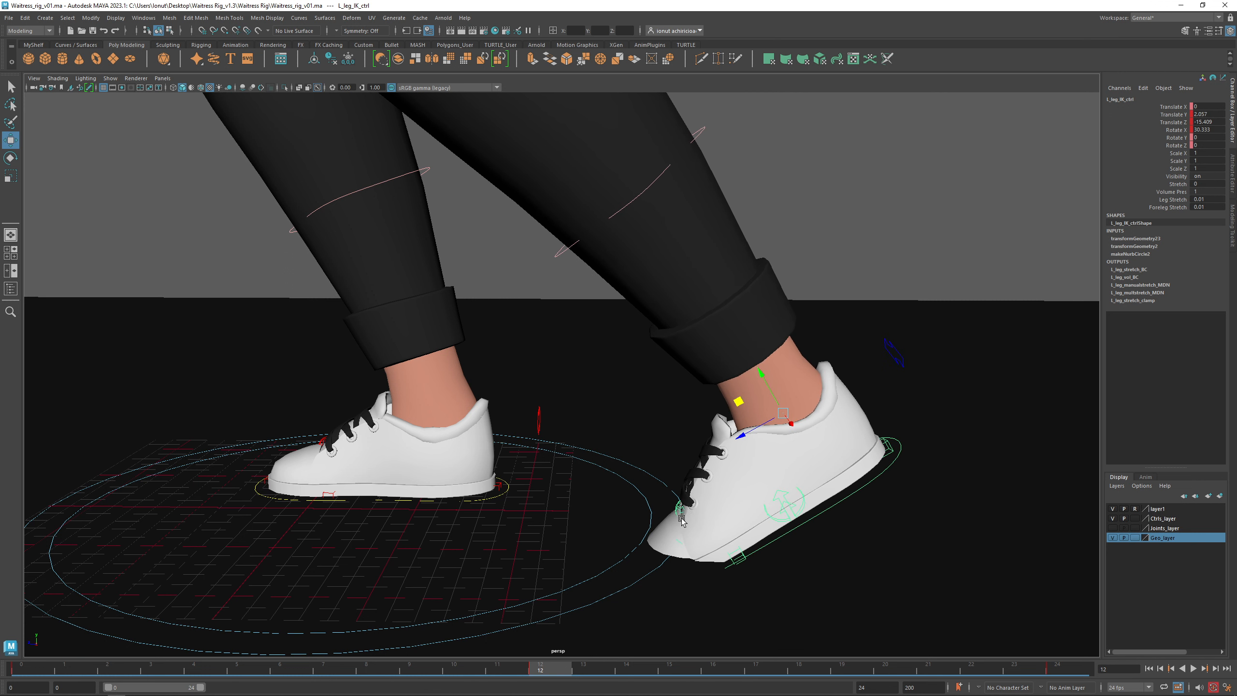
# Step: Undo the left heel's rotation and lift at frame 12, and move the IK control back to about -15.7 in Z
pyautogui.hotkey('ctrl', 'z')
pyautogui.hotkey('ctrl', 'z')
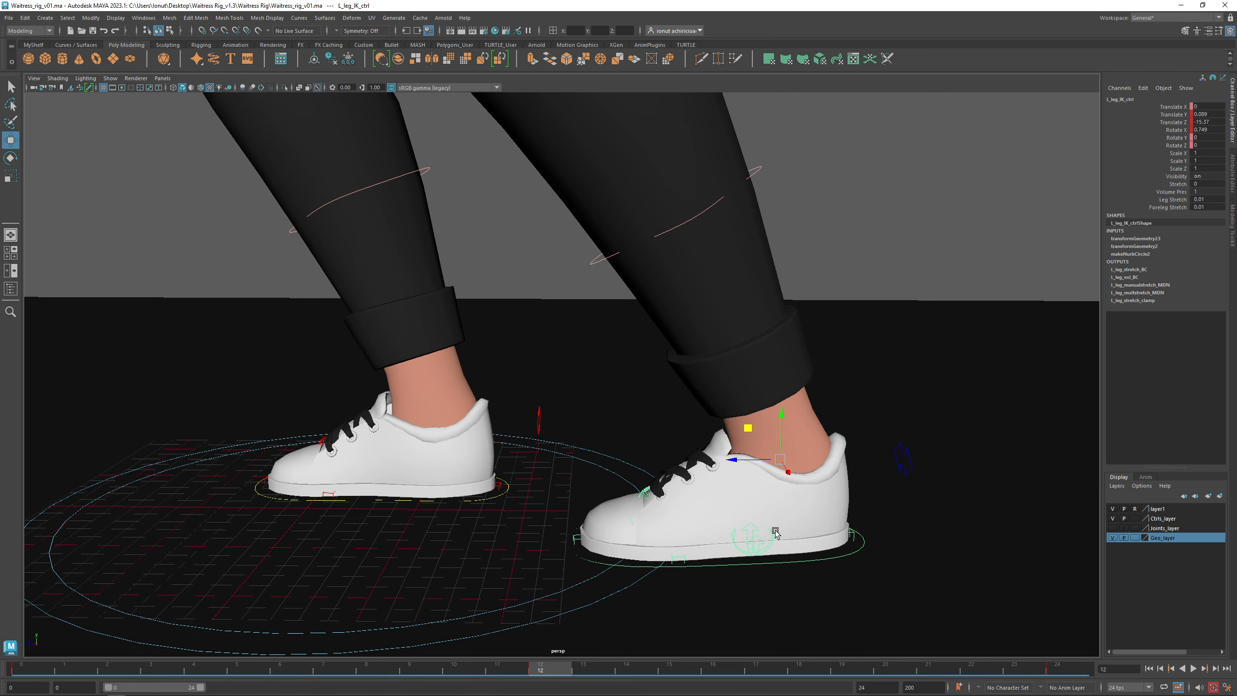
pyautogui.keyDown('alt'); pyautogui.moveTo(775, 544); pyautogui.dragTo(734, 532); pyautogui.keyUp('alt')
pyautogui.scroll(-4, 745, 509)
pyautogui.keyDown('alt'); pyautogui.moveTo(737, 499); pyautogui.dragTo(732, 548, button='middle'); pyautogui.keyUp('alt')
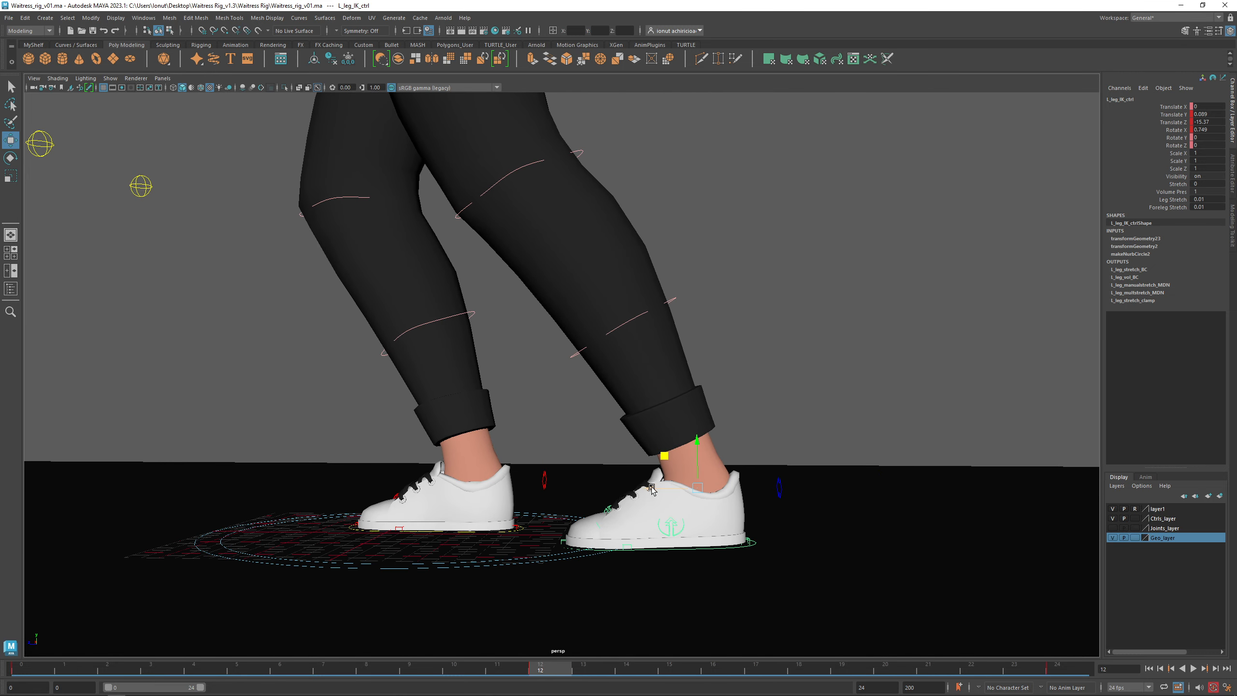
pyautogui.moveTo(650, 488); pyautogui.dragTo(739, 542)
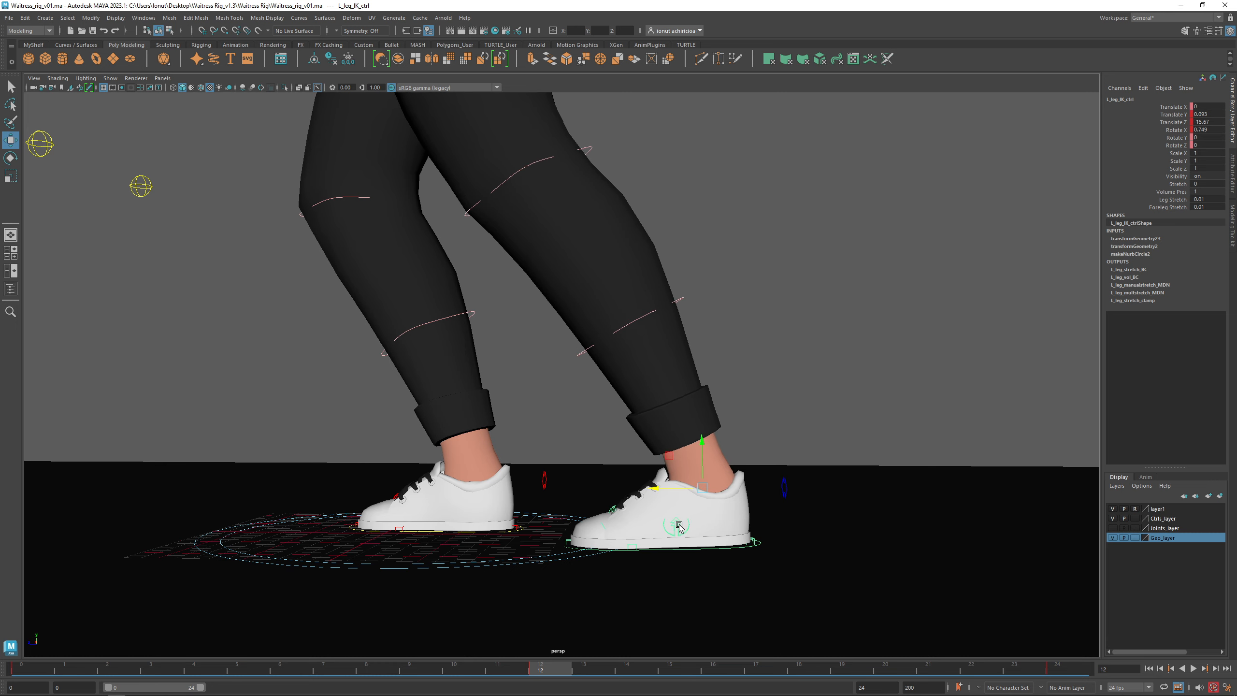
# Step: Raise the left heel at frame 12 by setting the reverse-foot control's Rotate X to 40
pyautogui.click(679, 527)
pyautogui.scroll(2, 739, 542)
pyautogui.click(1177, 108)
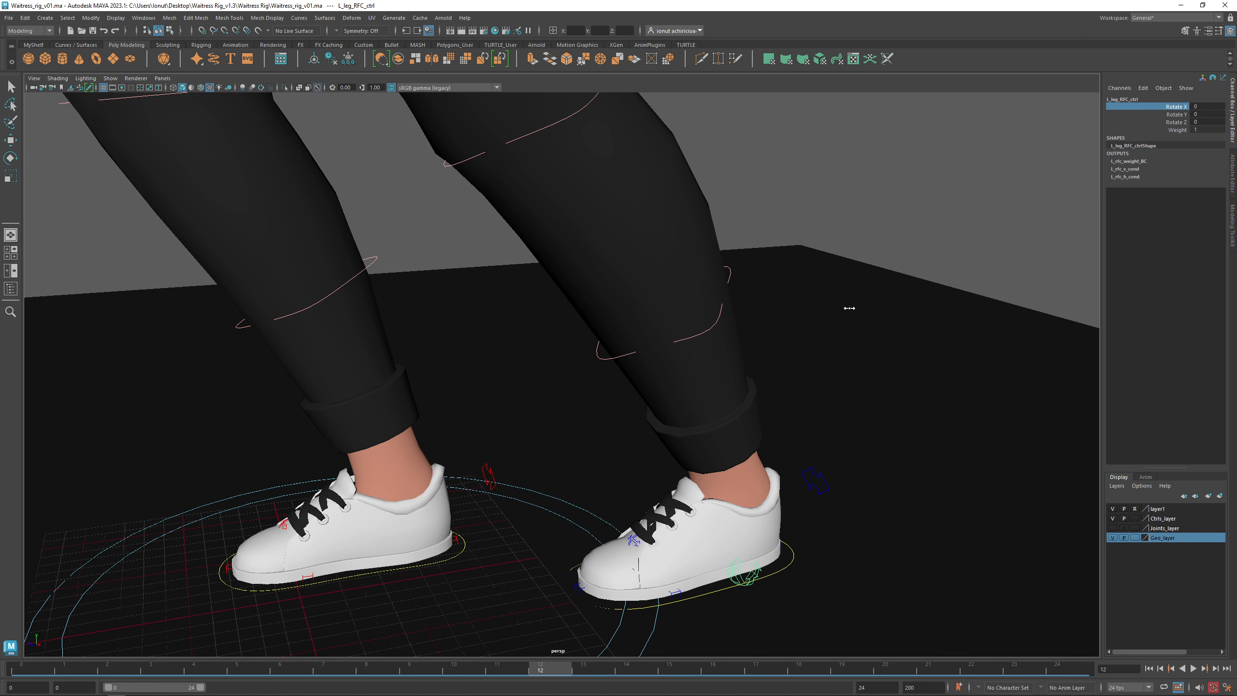
pyautogui.moveTo(849, 308); pyautogui.dragTo(864, 307, button='middle')
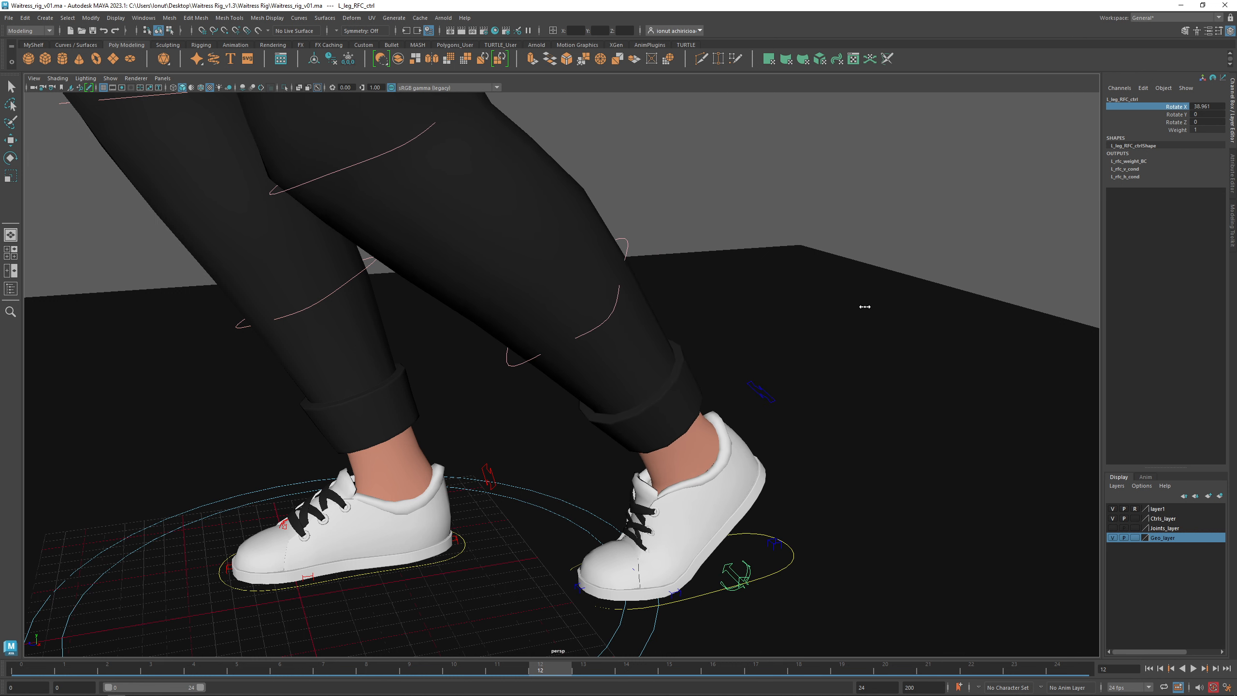
pyautogui.doubleClick(1207, 106)
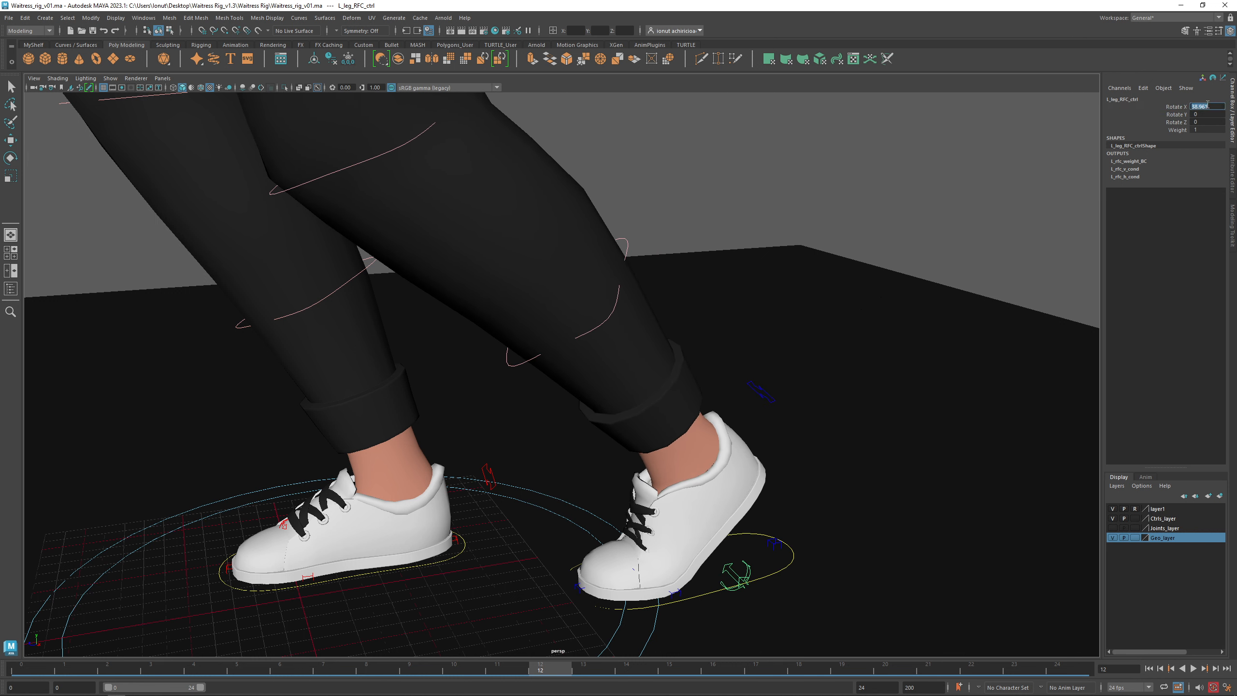
pyautogui.write('40')
pyautogui.press('Return')
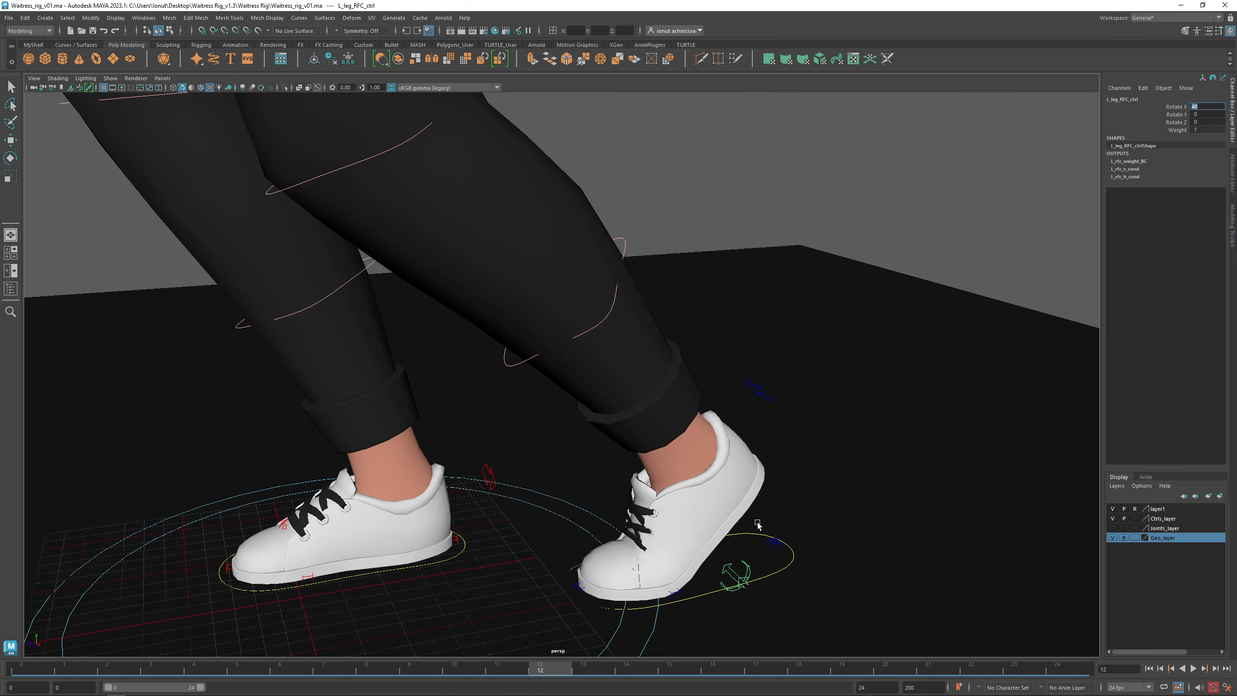
# Step: Move the left foot's IK control further behind the body at frame 12, to about -19.3 in Z
pyautogui.keyDown('alt'); pyautogui.moveTo(758, 523); pyautogui.dragTo(779, 639); pyautogui.keyUp('alt')
pyautogui.click(780, 630)
pyautogui.press('w')
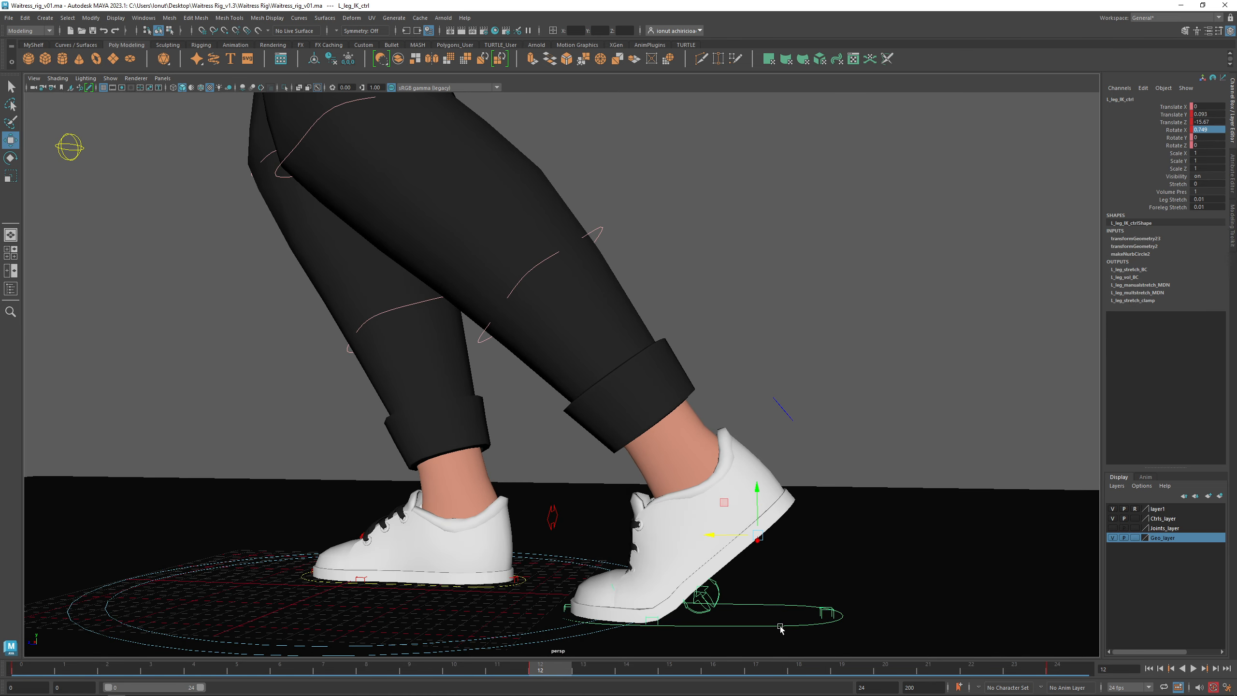
pyautogui.moveTo(720, 535); pyautogui.dragTo(795, 535)
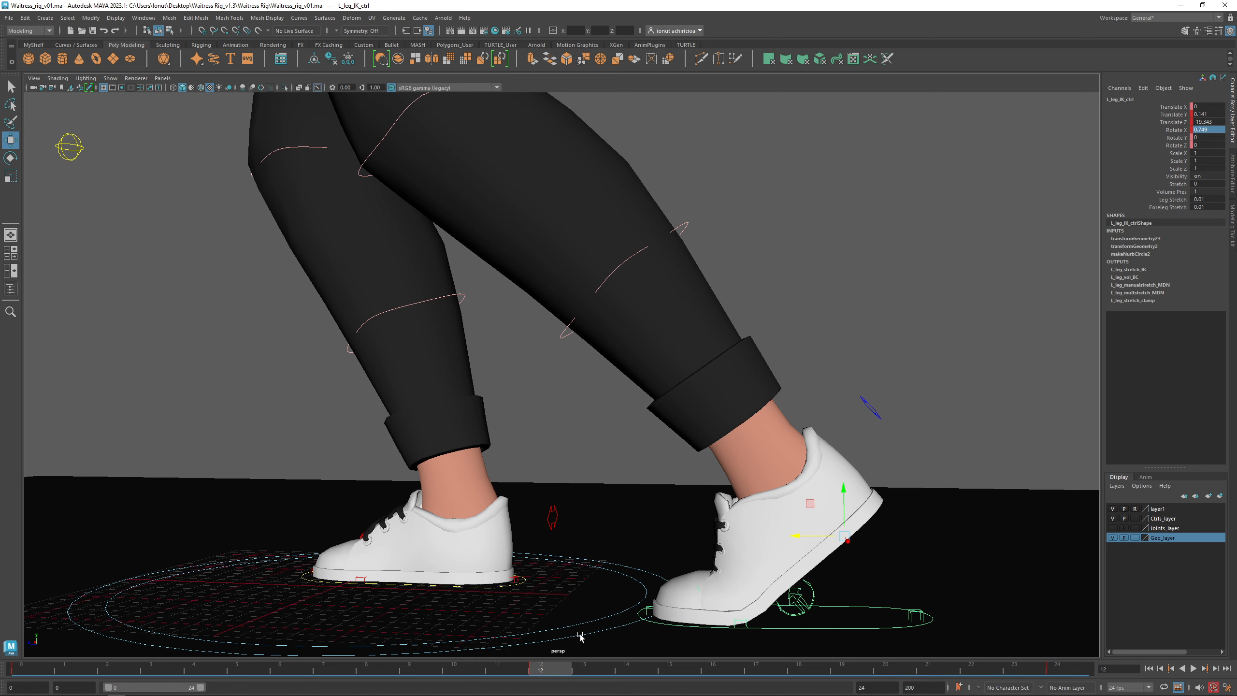
# Step: Key the Rotate X channel of the left reverse-foot control, L_leg_RFC_ctrl, at frame 12
pyautogui.scroll(-1, 388, 463)
pyautogui.keyDown('alt'); pyautogui.moveTo(414, 461); pyautogui.dragTo(701, 423, button='middle'); pyautogui.keyUp('alt')
pyautogui.keyDown('alt'); pyautogui.moveTo(361, 465); pyautogui.dragTo(379, 448); pyautogui.keyUp('alt')
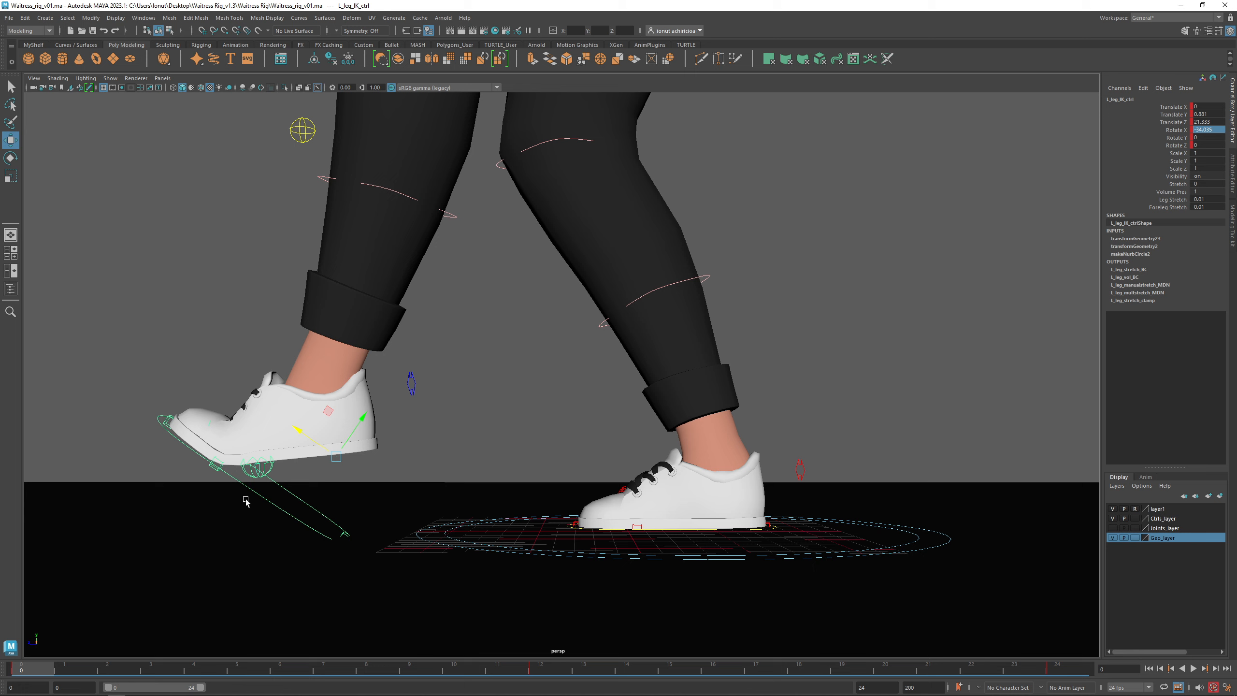
pyautogui.click(261, 468)
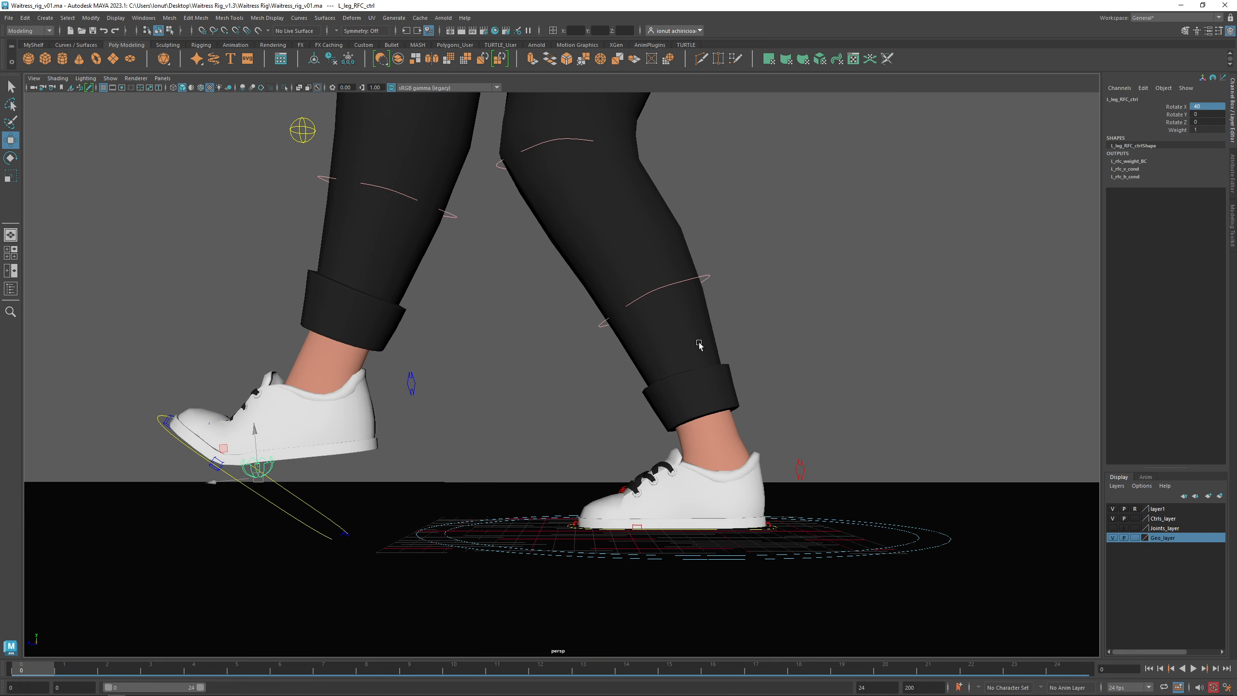
pyautogui.doubleClick(1208, 105)
pyautogui.click(541, 666)
pyautogui.click(1176, 106)
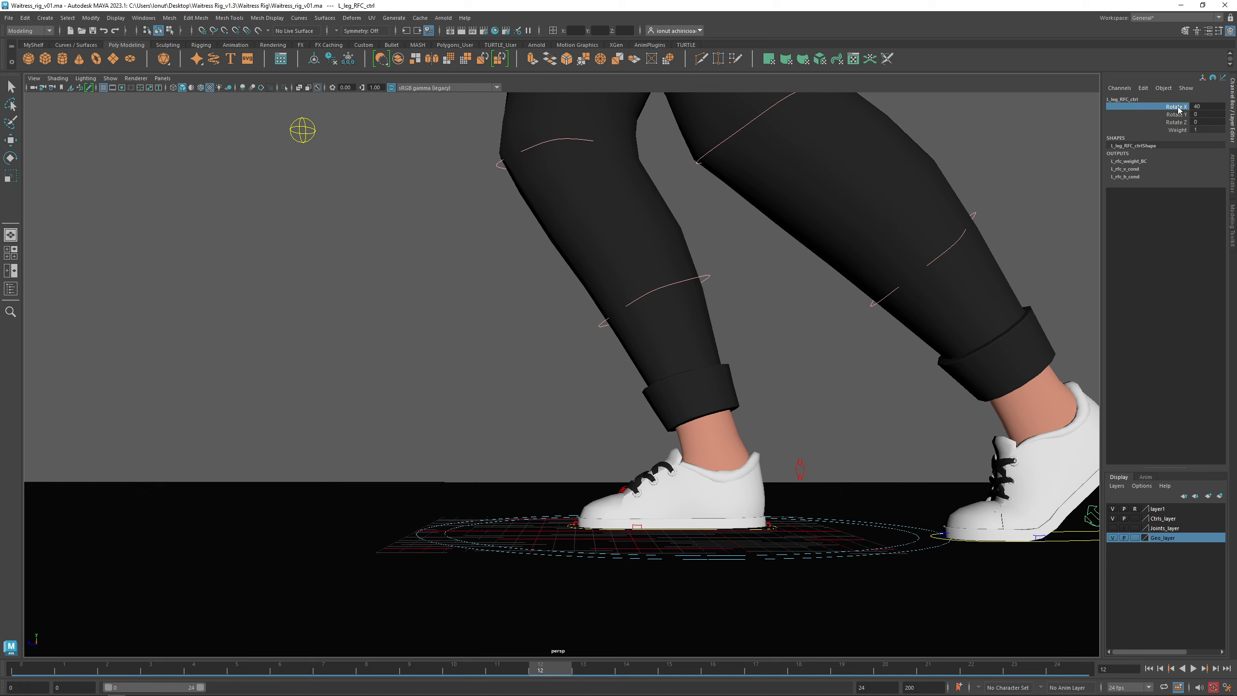
pyautogui.rightClick(1176, 106)
pyautogui.click(1159, 126)
# Step: Set the left reverse-foot control's Rotate X to 0 at frame 0 and frame 24
pyautogui.click(29, 671)
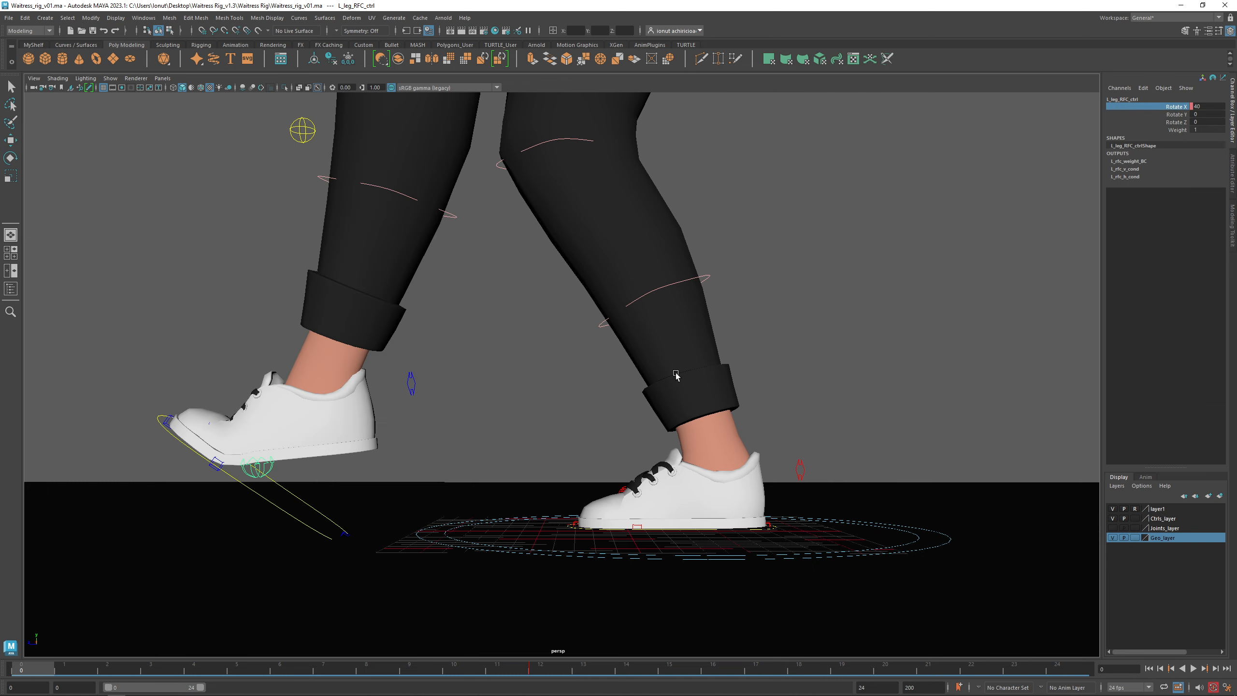
pyautogui.doubleClick(1210, 106)
pyautogui.write('0')
pyautogui.press('Return')
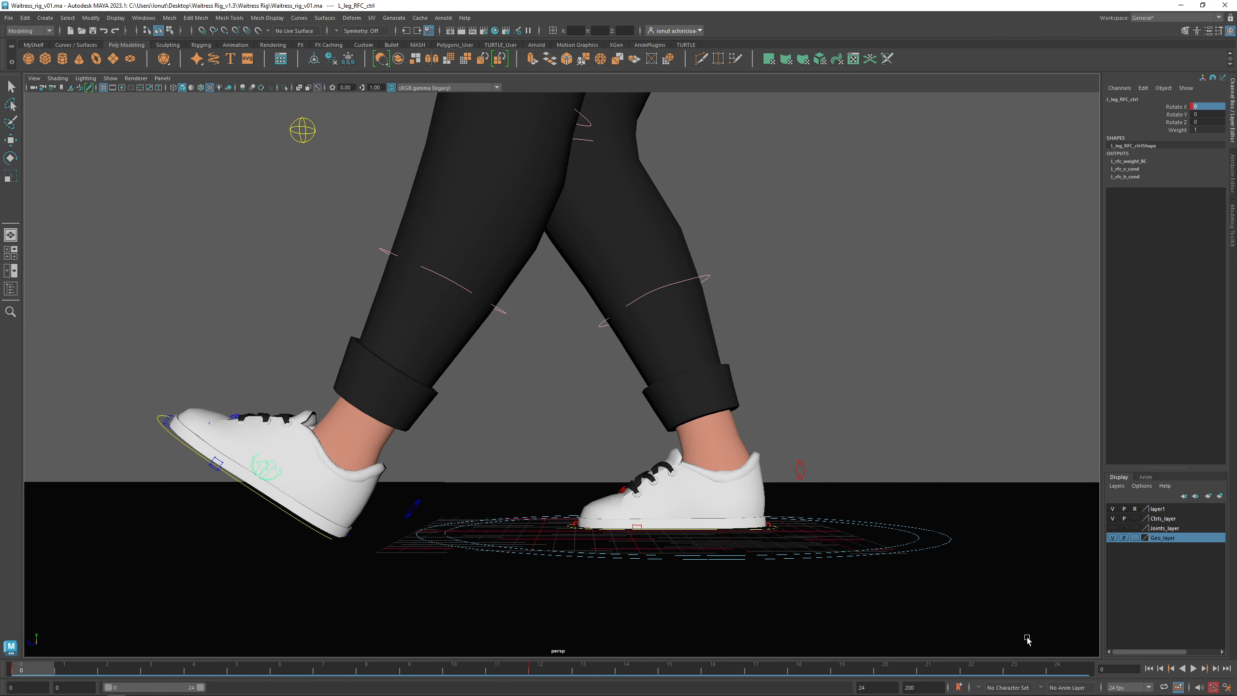
pyautogui.click(1056, 669)
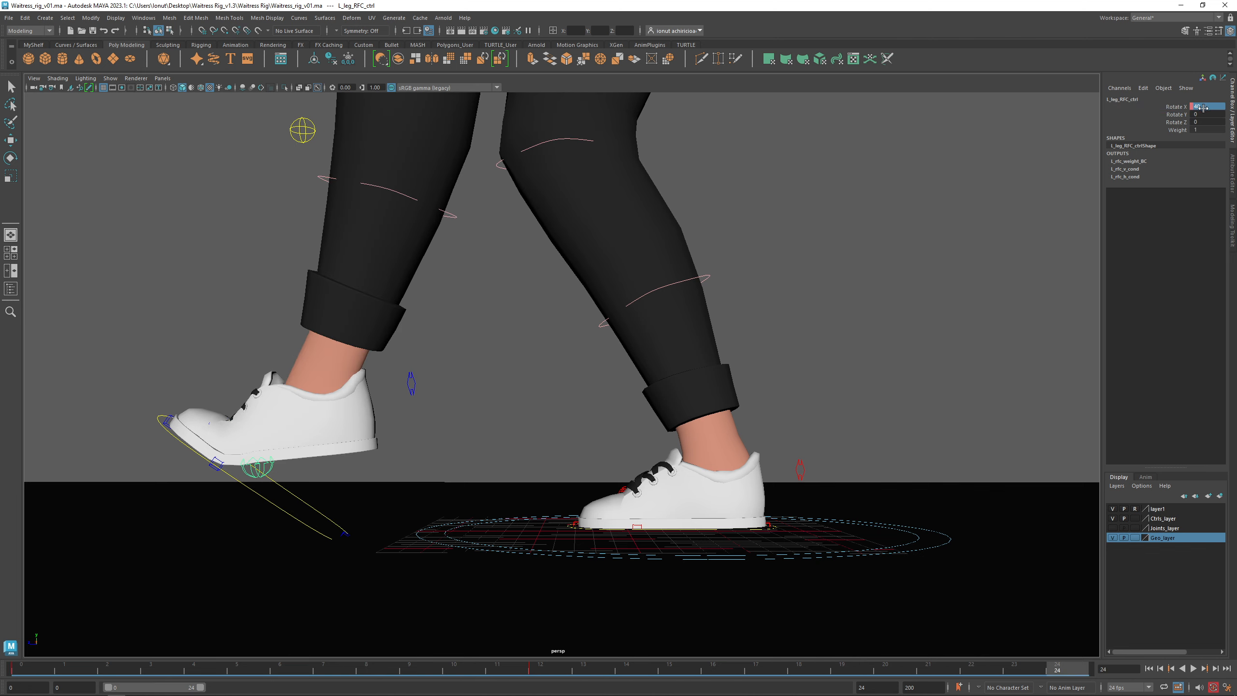
pyautogui.doubleClick(1204, 107)
pyautogui.write('0')
pyautogui.press('Return')
# Step: Scrub and play the left foot's motion between frames 0 and 24, stopping at frame 12
pyautogui.doubleClick(526, 674)
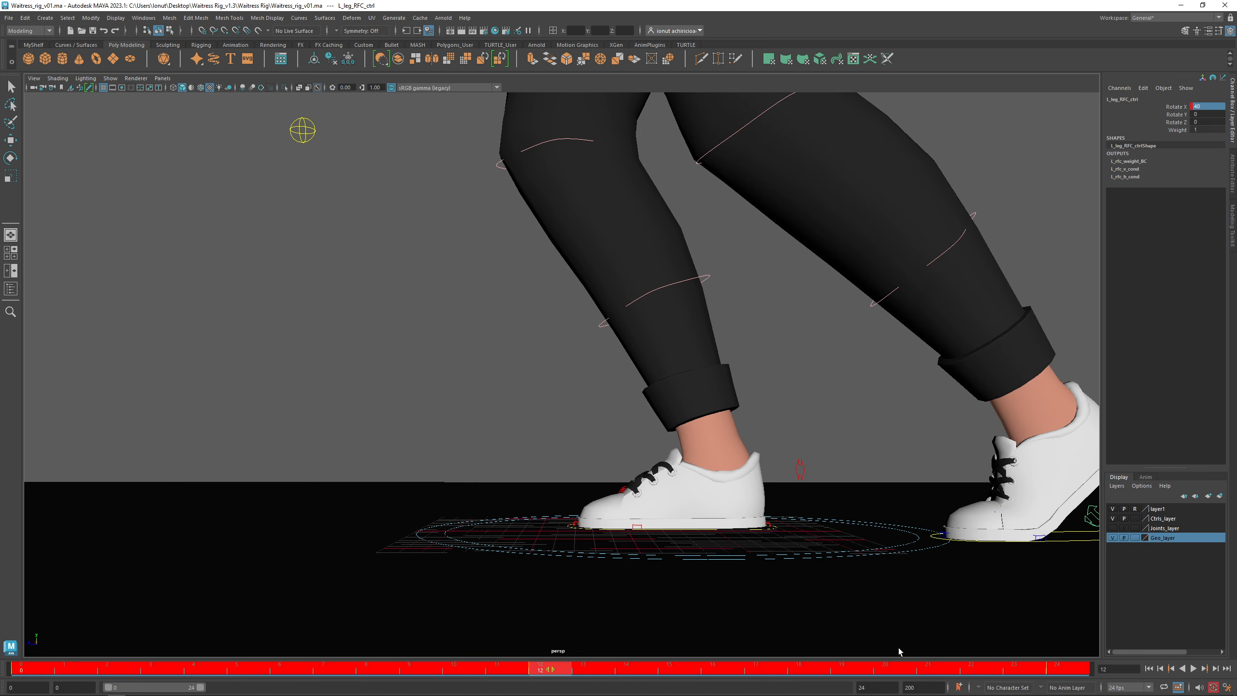
pyautogui.click(643, 666)
pyautogui.moveTo(565, 672); pyautogui.dragTo(5, 680)
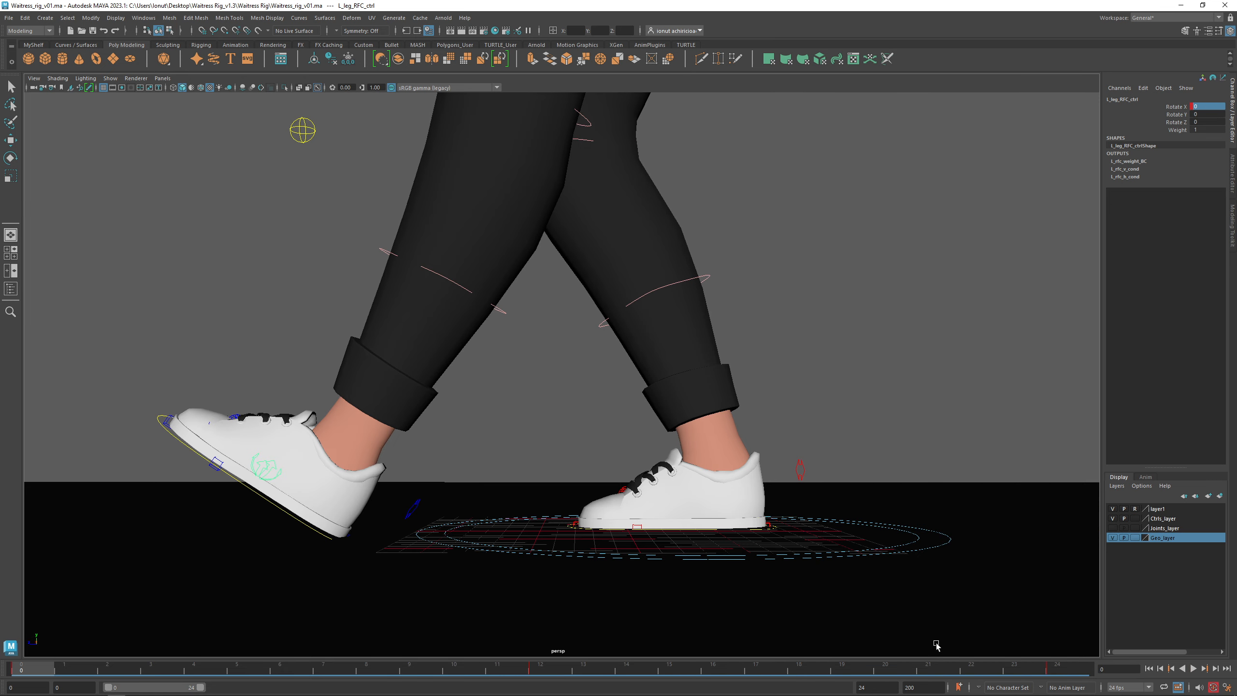
pyautogui.click(1193, 669)
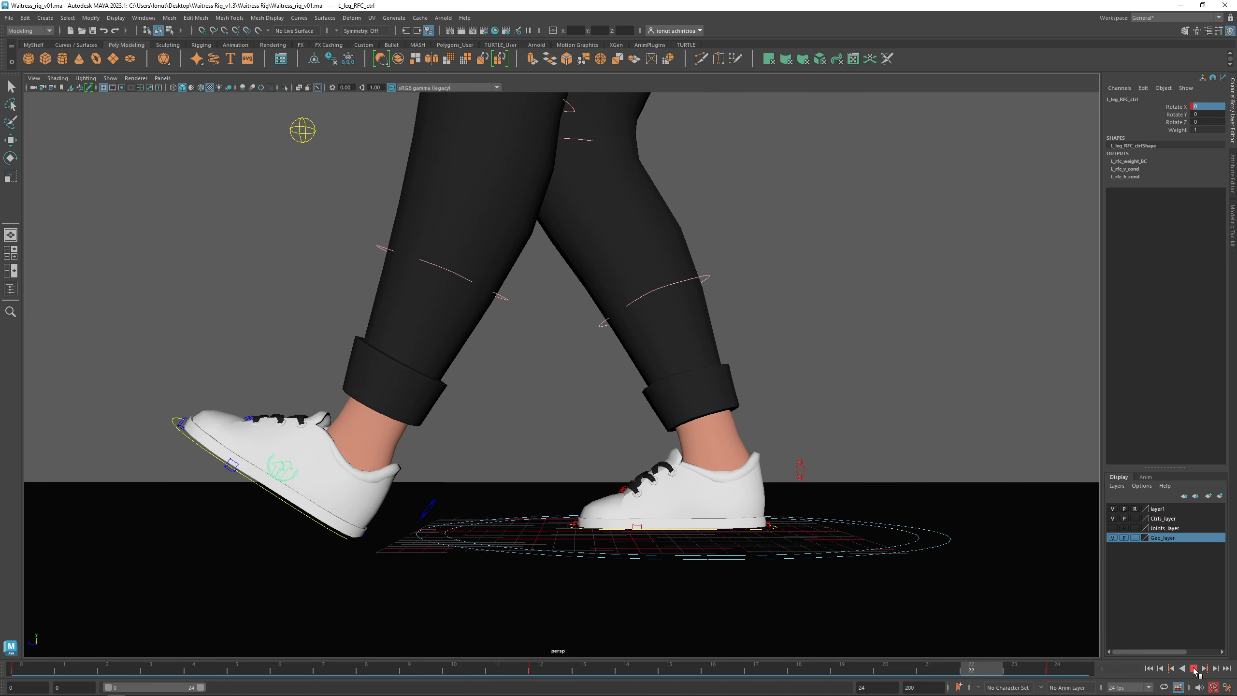
pyautogui.click(1193, 669)
pyautogui.click(29, 672)
pyautogui.hotkey('alt', 'v')
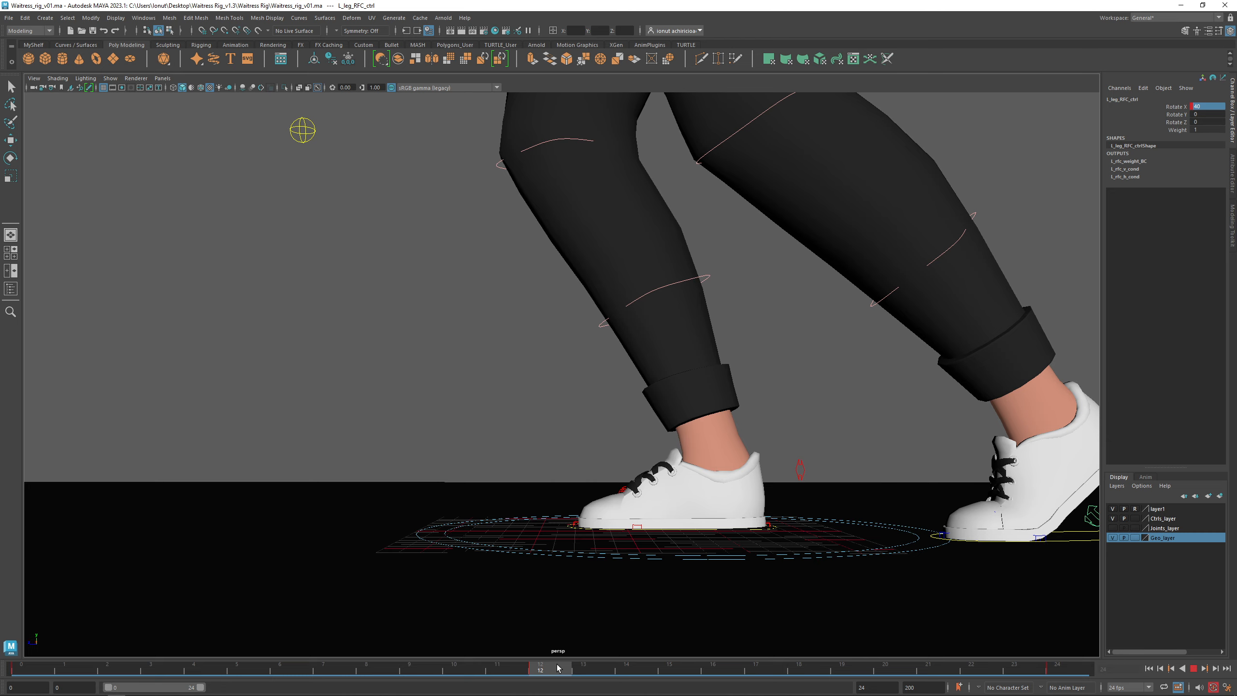
pyautogui.moveTo(558, 668); pyautogui.dragTo(559, 669)
# Step: Hide the viewport grid and turn on multisample anti-aliasing, with both feet framed from the side
pyautogui.keyDown('alt'); pyautogui.moveTo(754, 486); pyautogui.dragTo(682, 505, button='middle'); pyautogui.keyUp('alt')
pyautogui.keyDown('alt'); pyautogui.moveTo(682, 505); pyautogui.dragTo(650, 415, button='right'); pyautogui.keyUp('alt')
pyautogui.keyDown('alt'); pyautogui.moveTo(650, 410); pyautogui.dragTo(648, 422); pyautogui.keyUp('alt')
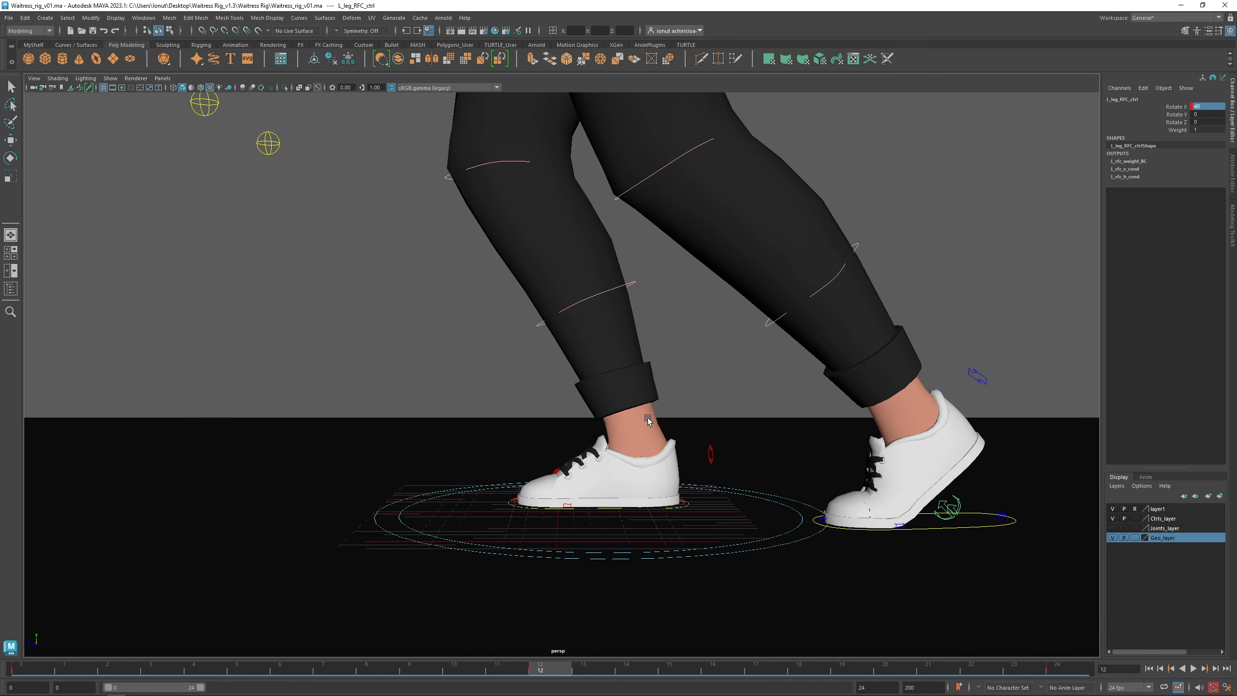
pyautogui.click(104, 88)
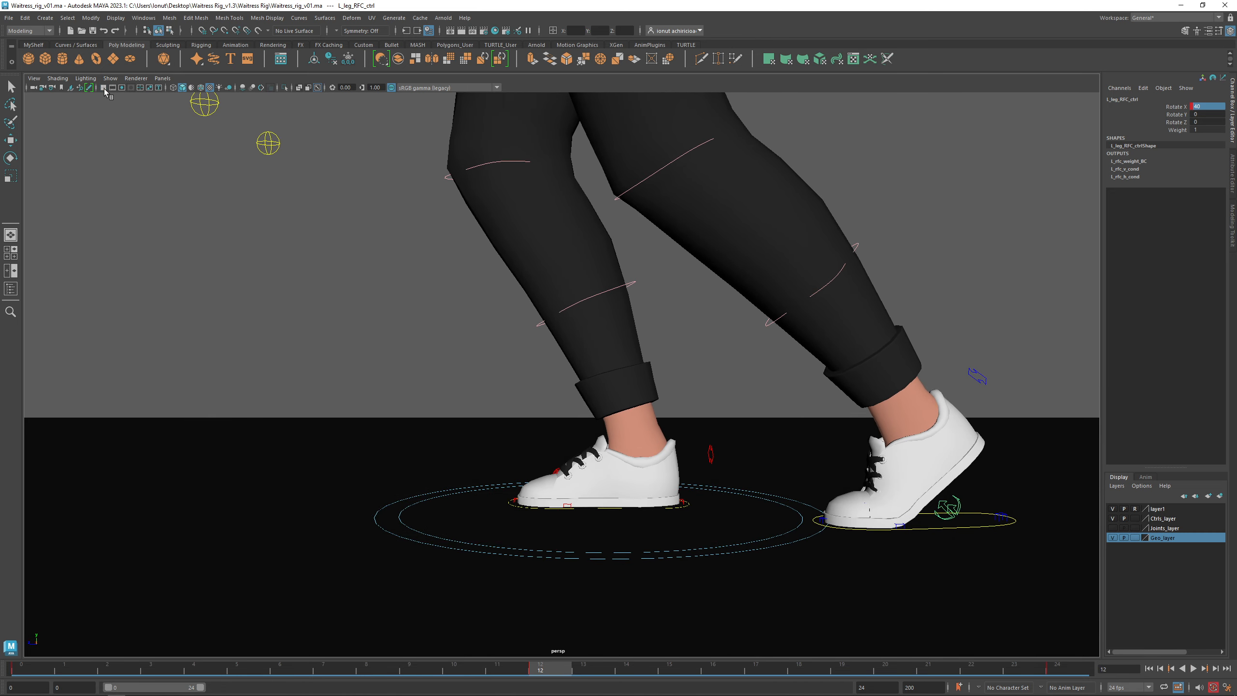
pyautogui.keyDown('alt'); pyautogui.moveTo(610, 493); pyautogui.dragTo(539, 479, button='middle'); pyautogui.keyUp('alt')
pyautogui.keyDown('alt'); pyautogui.moveTo(555, 484); pyautogui.dragTo(570, 489); pyautogui.keyUp('alt')
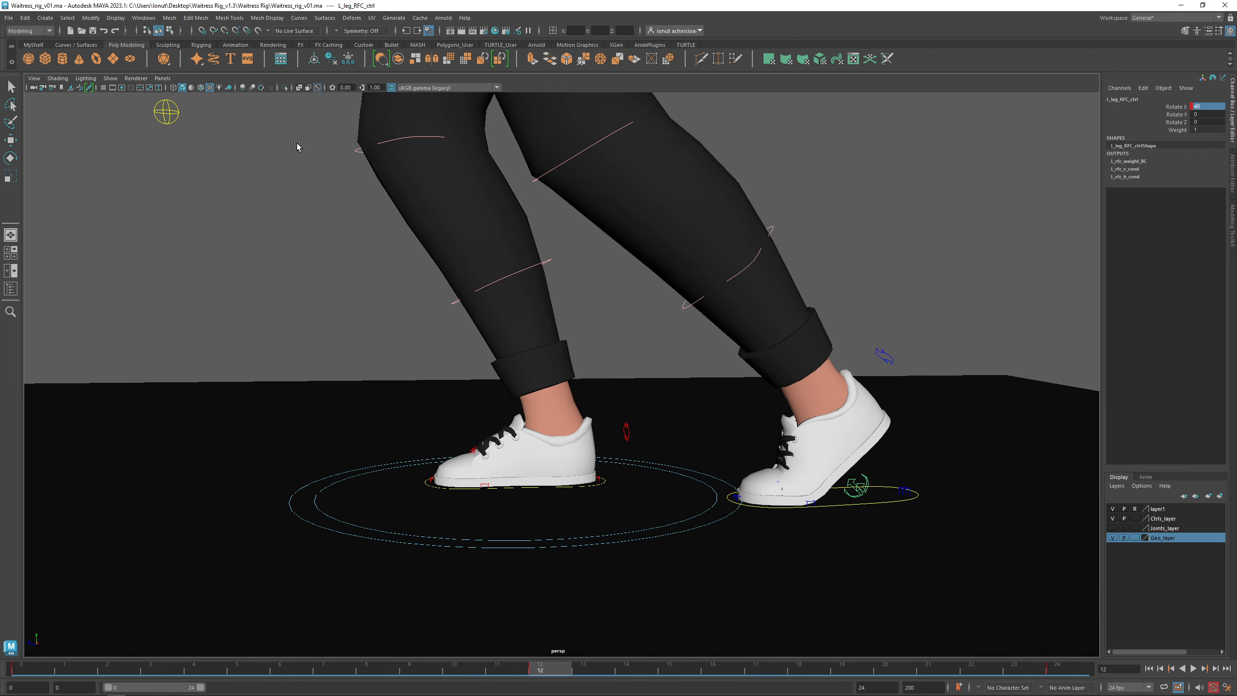
pyautogui.click(261, 88)
pyautogui.moveTo(737, 526)
pyautogui.keyDown('alt'); pyautogui.mouseDown(button='right')
pyautogui.moveTo(871, 564)
pyautogui.moveTo(754, 497)
pyautogui.mouseUp(button='right'); pyautogui.keyUp('alt')
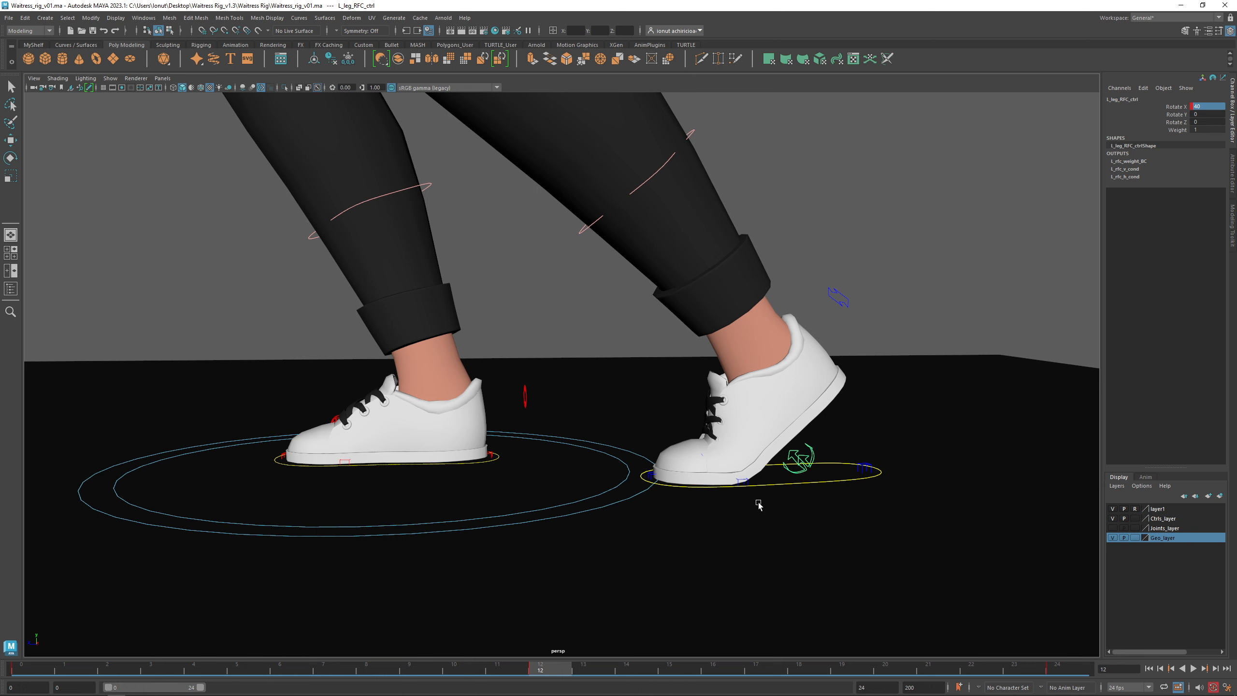
# Step: Switch to the Animator's Survival Kit PDF in Adobe Acrobat and examine the walk's contact, down, passing and up positions and tempo charts
pyautogui.hotkey('alt', 'Tab')
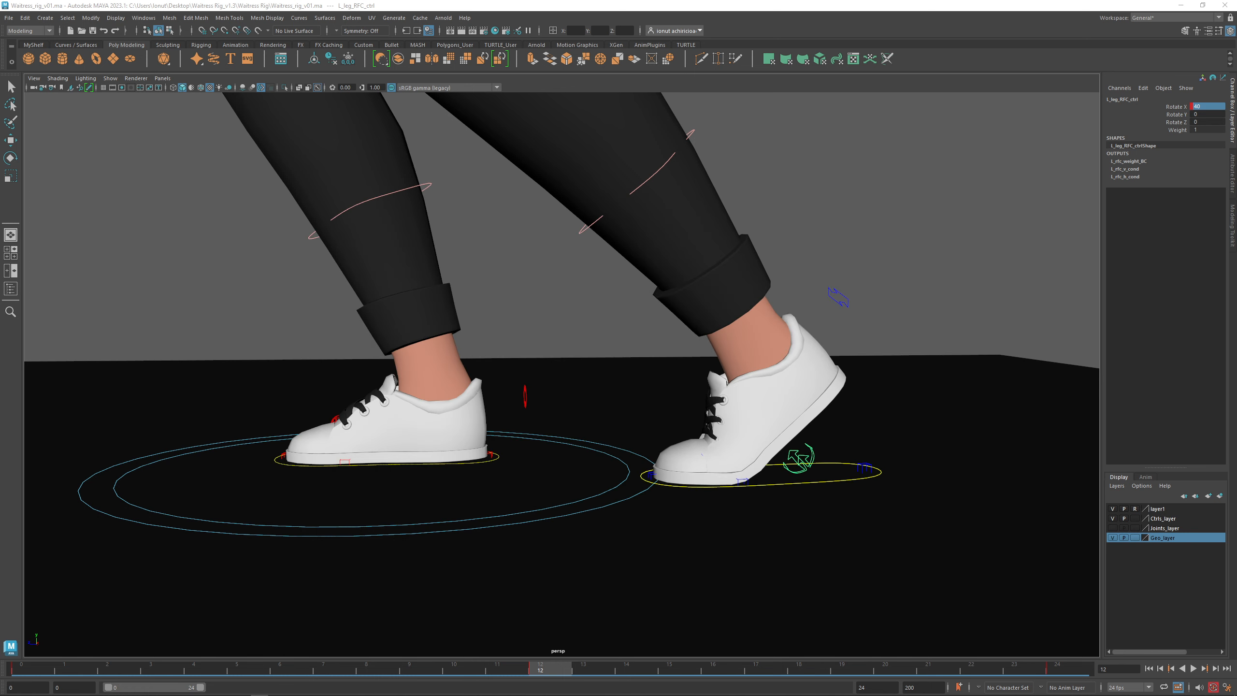
pyautogui.hotkey('alt', 'Tab')
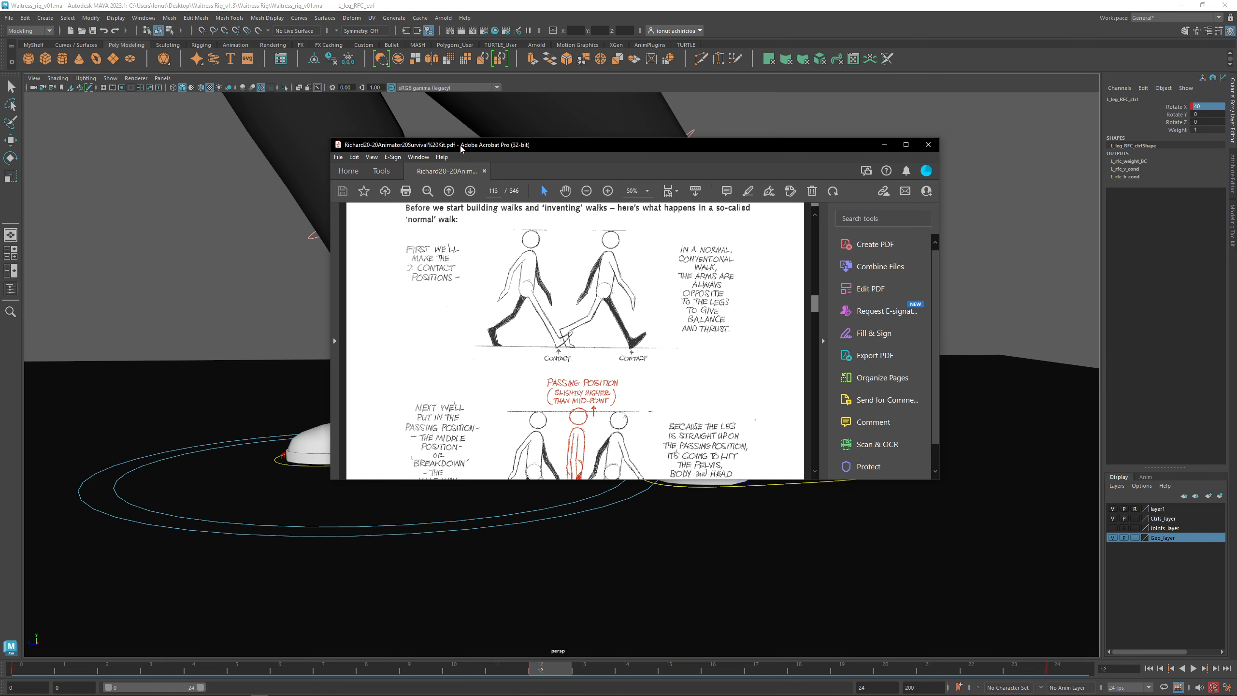
pyautogui.doubleClick(459, 146)
pyautogui.scroll(12, 521, 451)
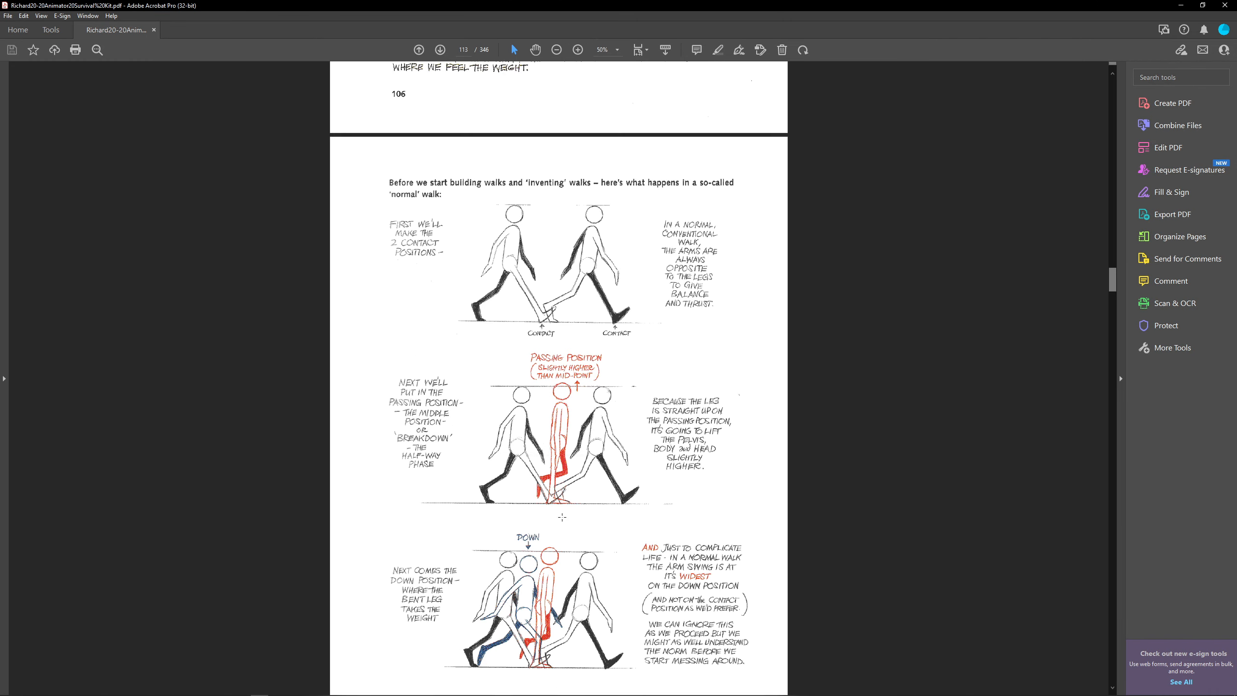
pyautogui.scroll(-12, 562, 530)
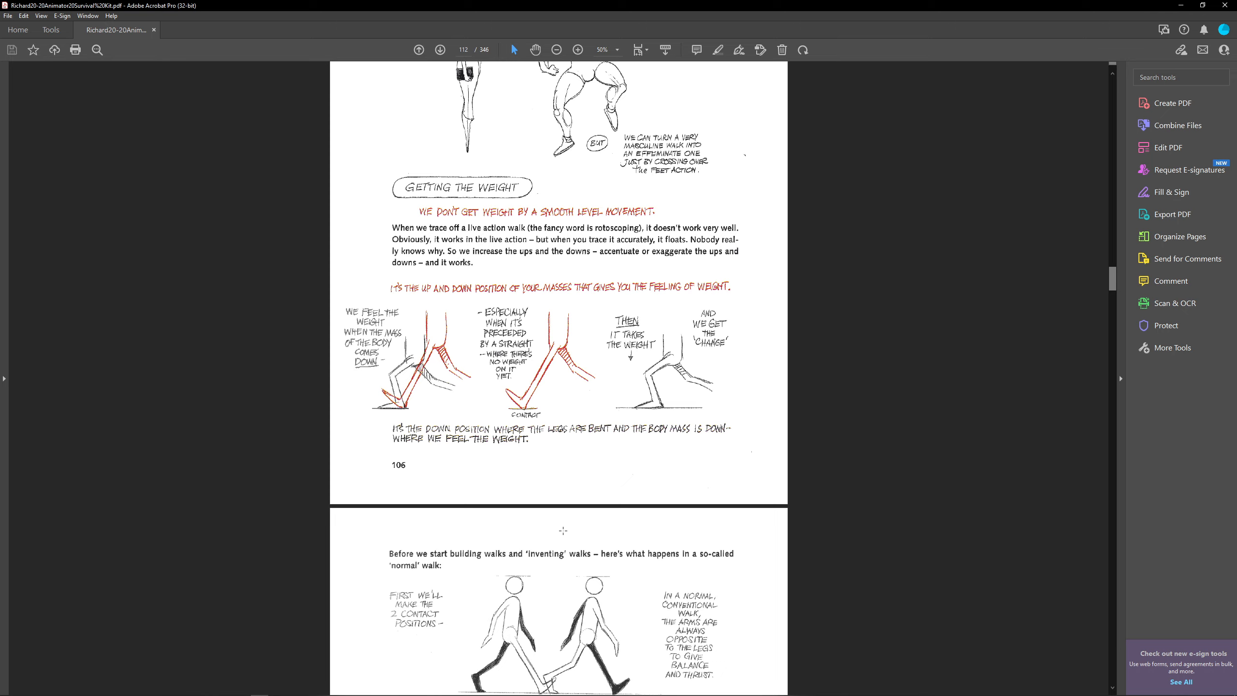
pyautogui.scroll(-3, 562, 530)
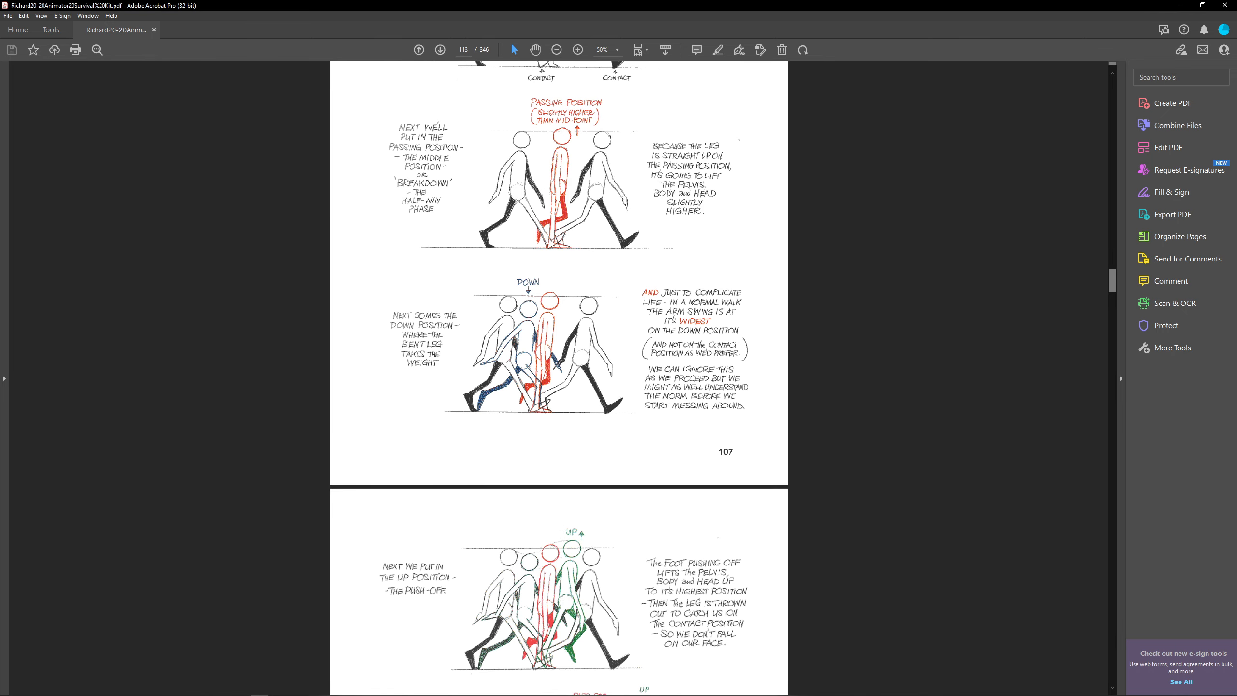
pyautogui.scroll(-3, 563, 530)
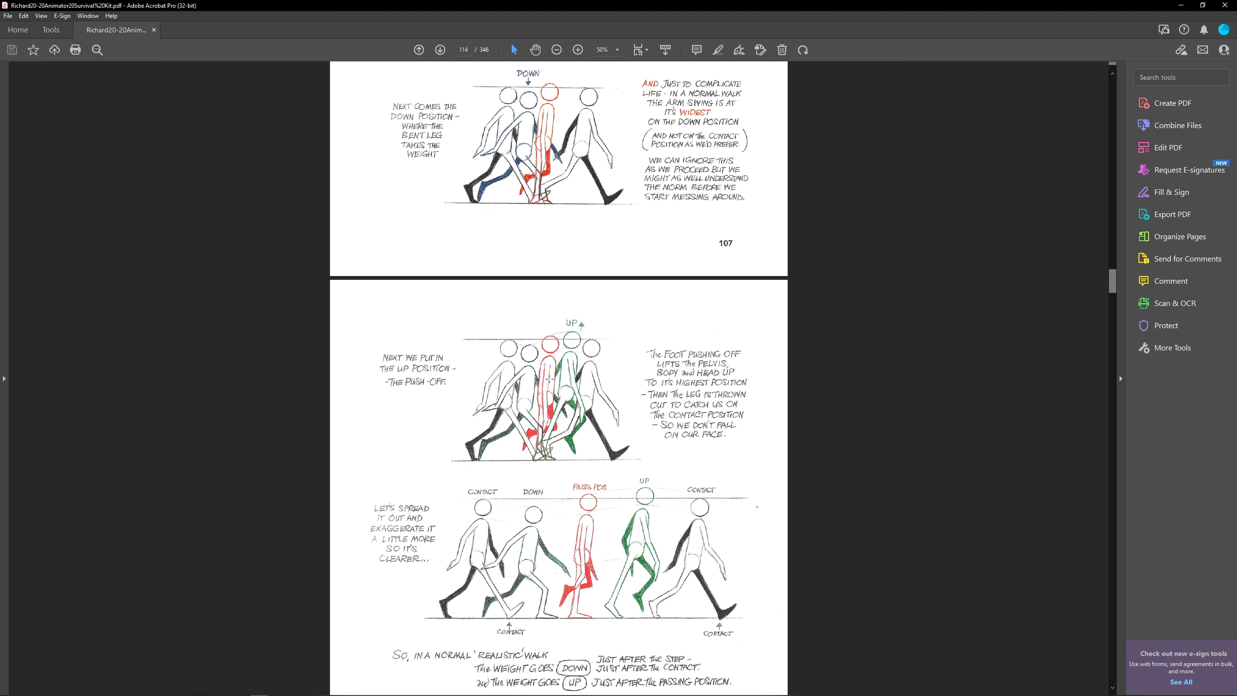
pyautogui.scroll(-15, 551, 379)
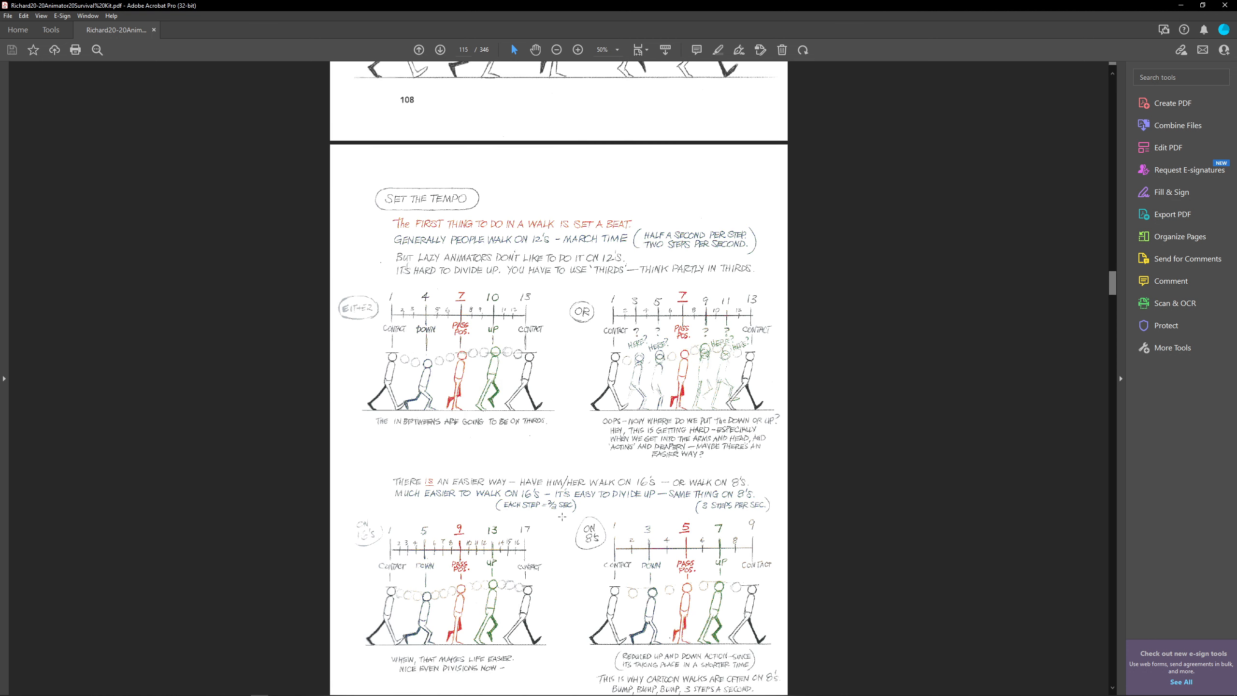
pyautogui.scroll(-2, 493, 532)
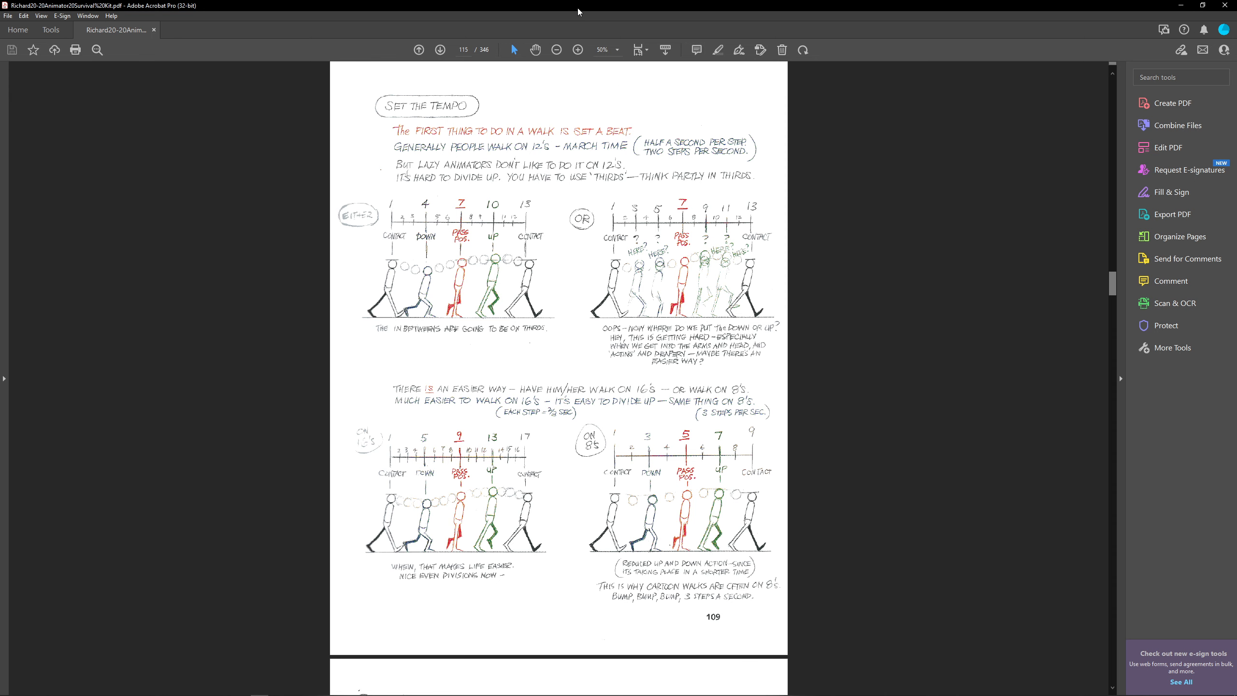
pyautogui.moveTo(577, 8); pyautogui.dragTo(1235, 412)
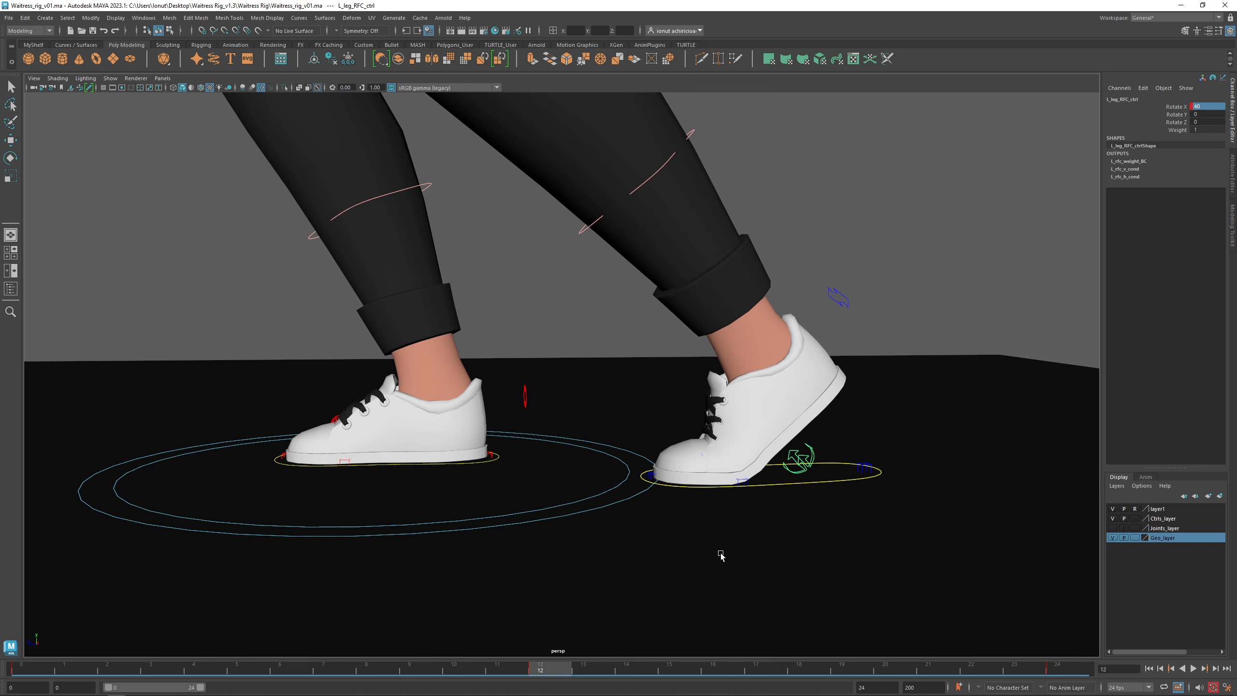
# Step: Lay the left foot flat at frame 14 by setting the reverse-foot control's Rotate X to 0
pyautogui.moveTo(531, 682); pyautogui.dragTo(643, 670)
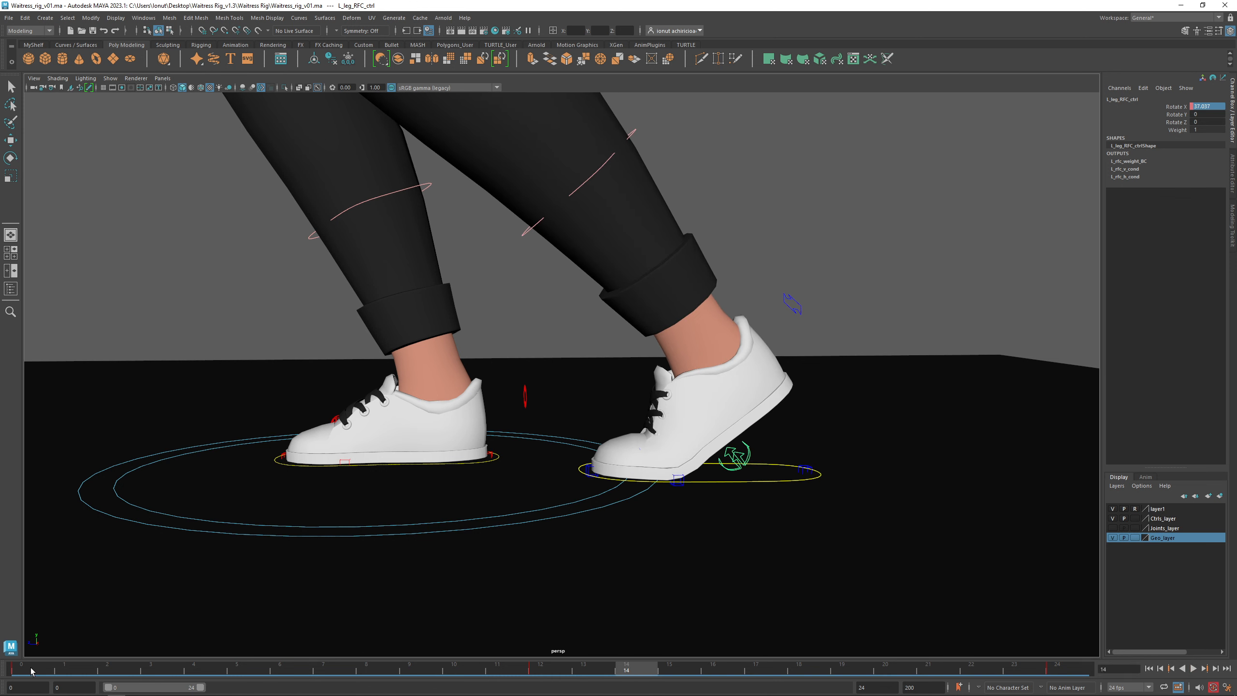
pyautogui.moveTo(31, 672); pyautogui.dragTo(624, 684)
pyautogui.moveTo(636, 681); pyautogui.dragTo(632, 679)
pyautogui.press('e')
pyautogui.moveTo(708, 446); pyautogui.dragTo(697, 468)
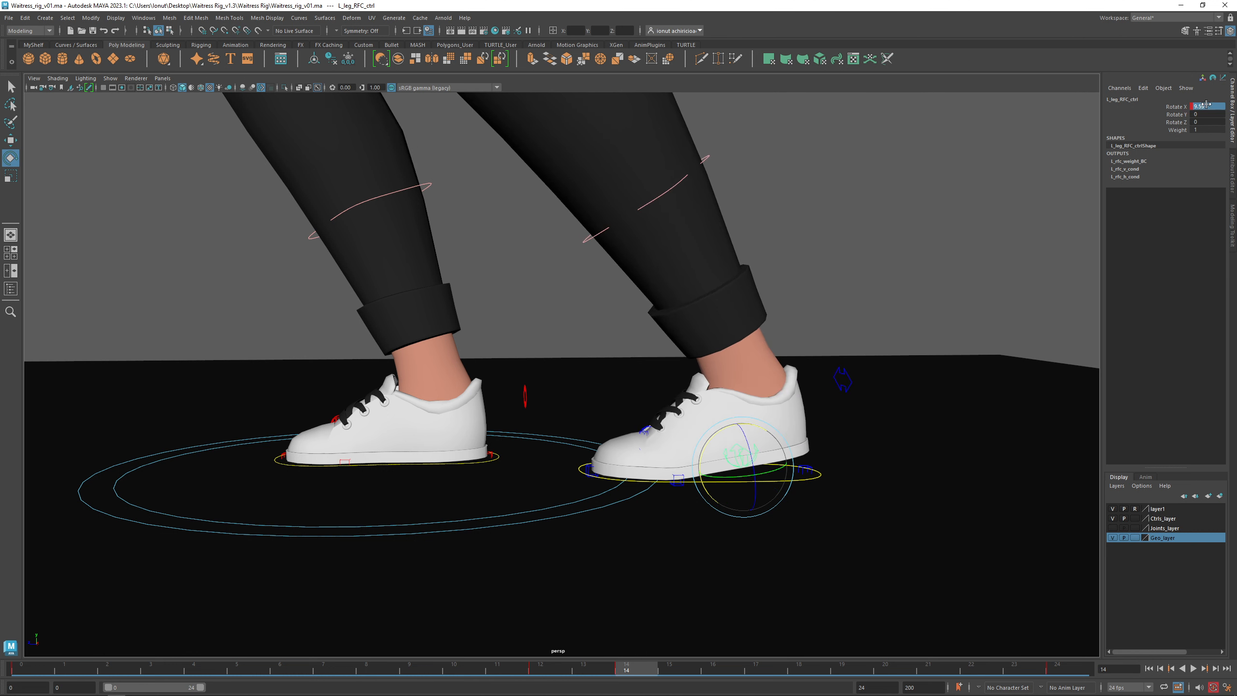
pyautogui.doubleClick(1207, 106)
pyautogui.write('0')
pyautogui.press('Return')
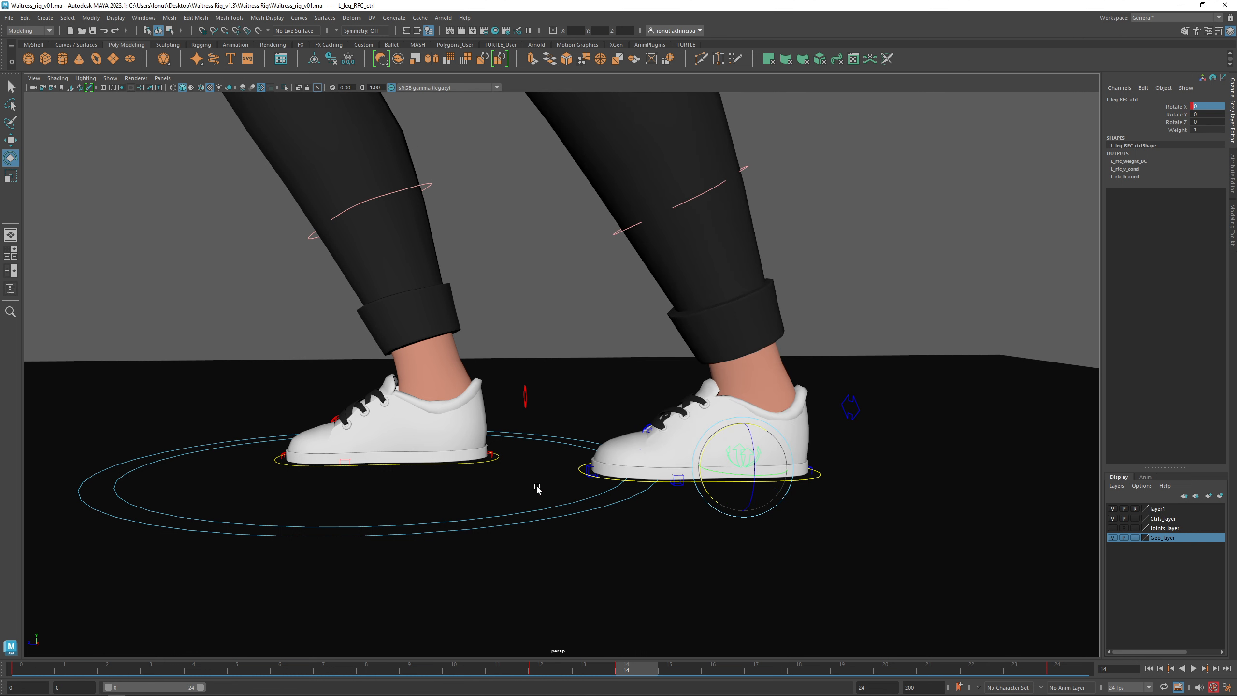
# Step: Pose the left foot at frame 14 pushing off its toe, with IK Rotate X about 57, Translate Y 1.3 and Translate Z -18.3
pyautogui.click(581, 472)
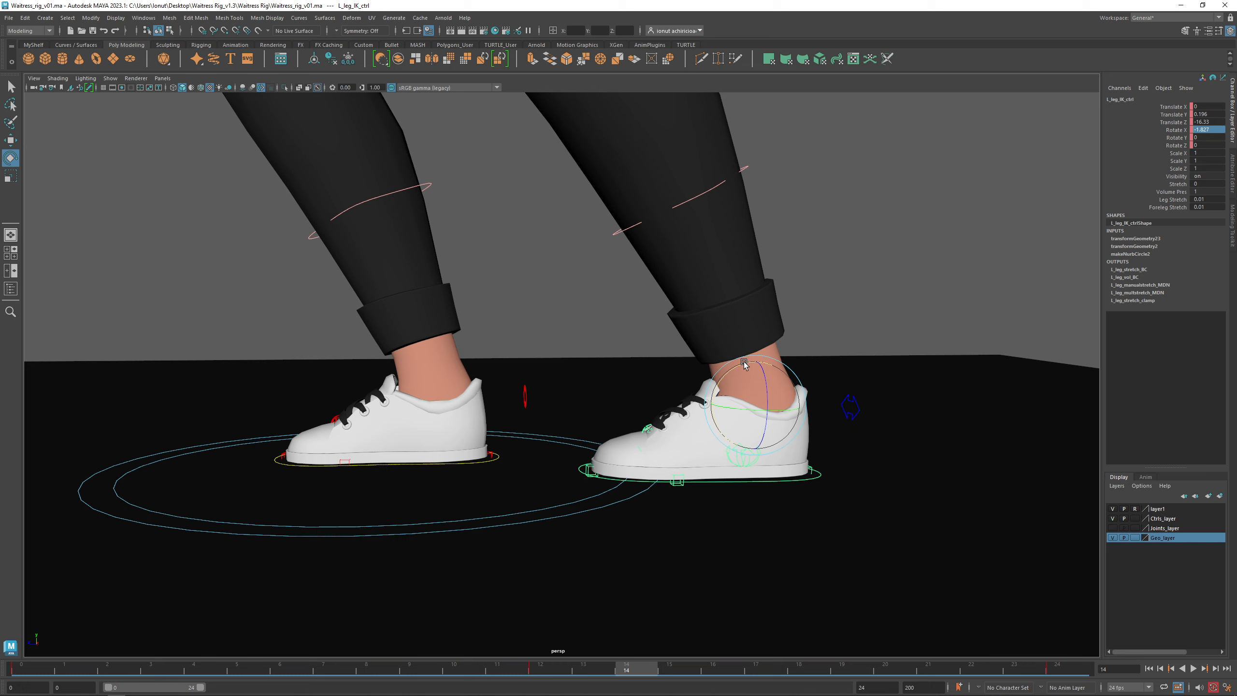
pyautogui.moveTo(741, 367); pyautogui.dragTo(751, 315)
pyautogui.press('w')
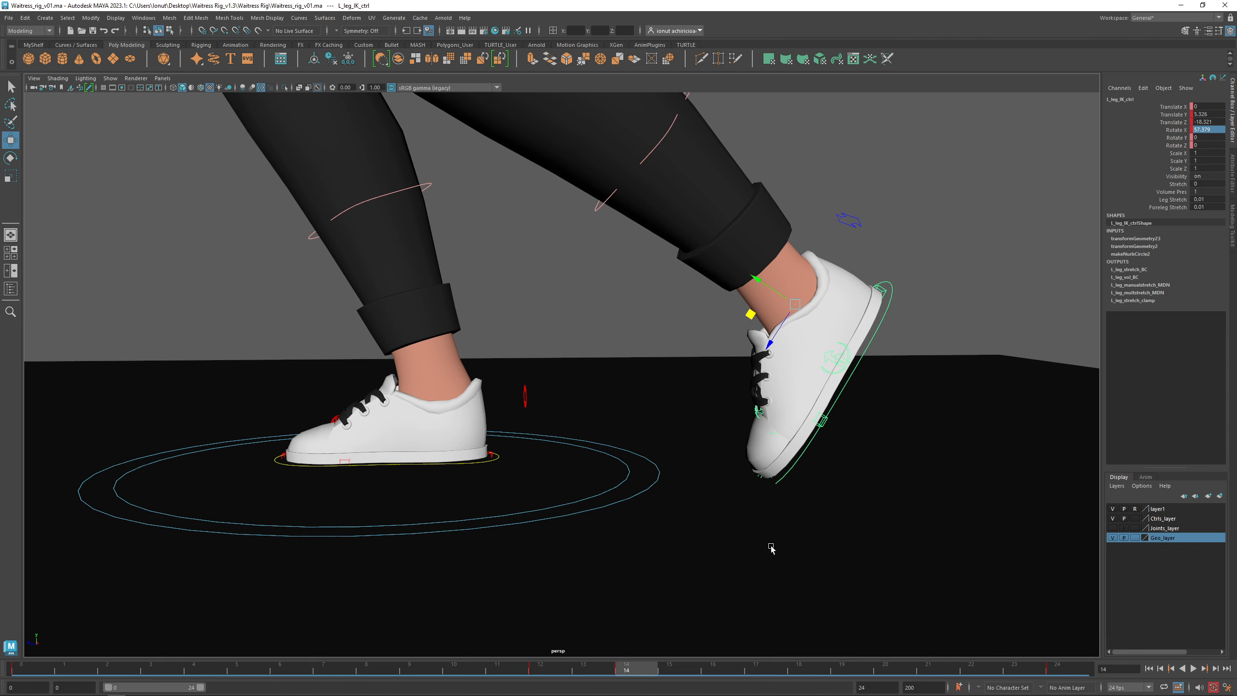
# Step: Plant the left foot flat at frame 1 by setting its IK control's Rotate X and Translate Y to 0
pyautogui.moveTo(562, 677); pyautogui.dragTo(19, 691)
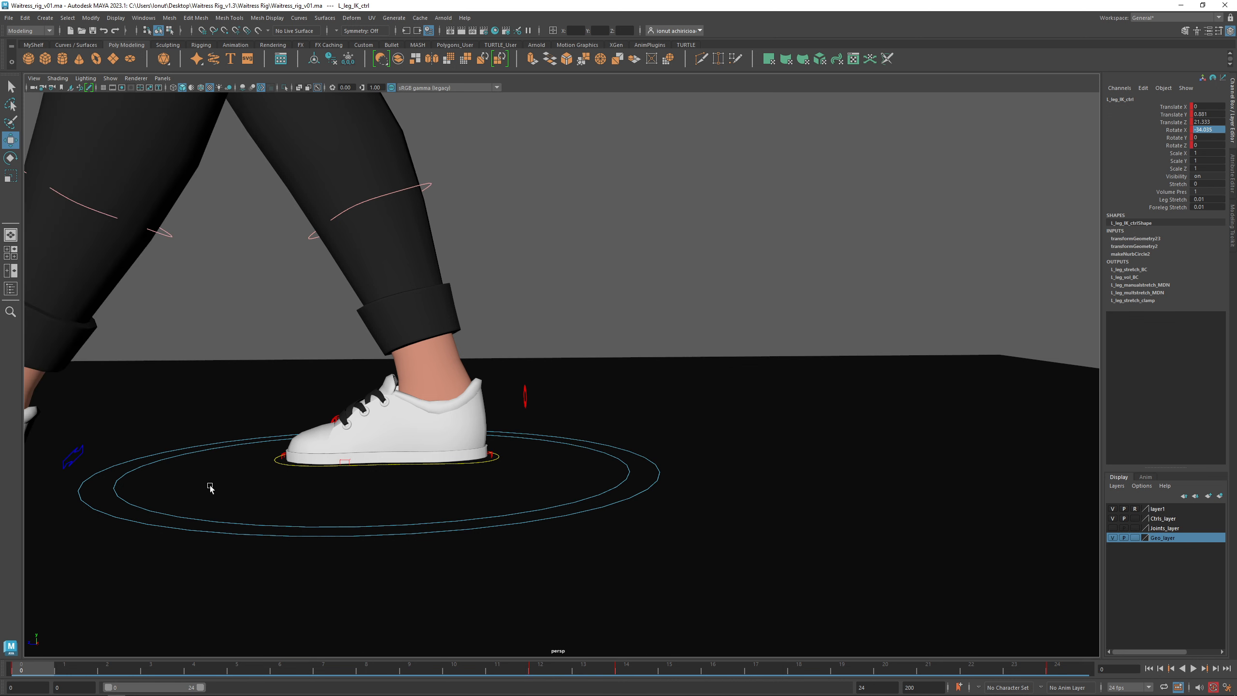
pyautogui.keyDown('alt'); pyautogui.moveTo(207, 484); pyautogui.dragTo(685, 476, button='middle'); pyautogui.keyUp('alt')
pyautogui.keyDown('alt'); pyautogui.moveTo(394, 468); pyautogui.dragTo(389, 465); pyautogui.keyUp('alt')
pyautogui.moveTo(48, 673)
pyautogui.mouseDown()
pyautogui.moveTo(39, 672)
pyautogui.moveTo(64, 672)
pyautogui.mouseUp()
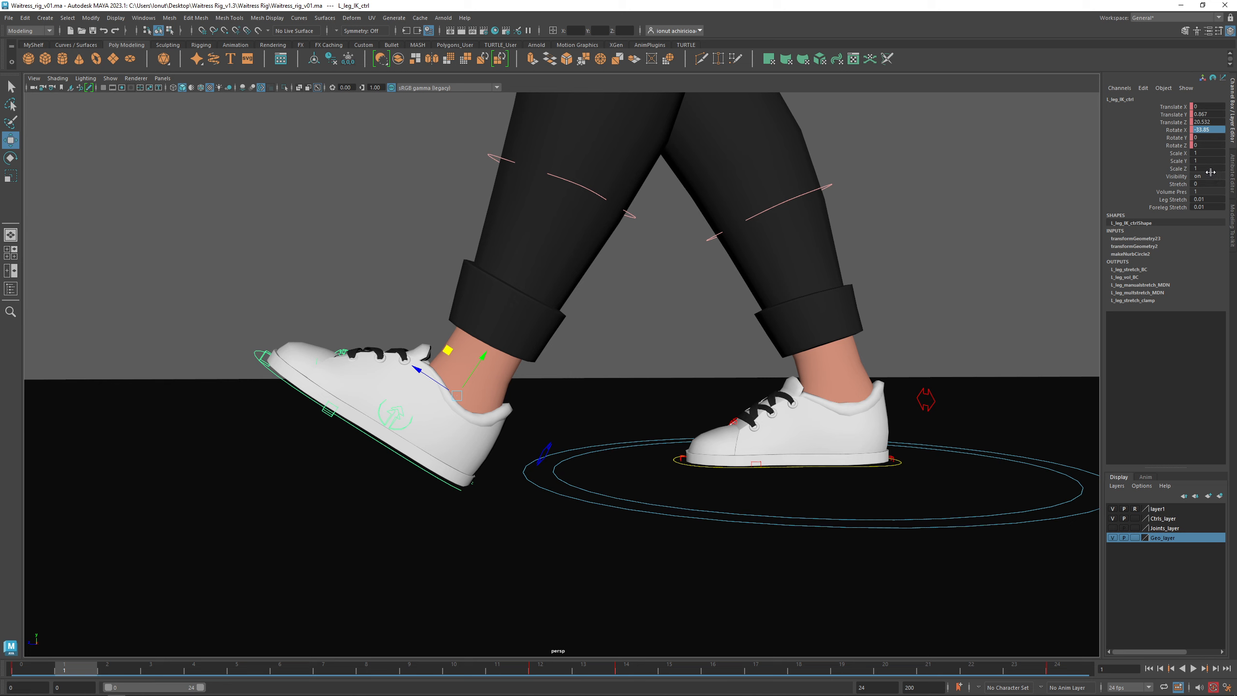
pyautogui.doubleClick(1213, 129)
pyautogui.press('Return')
pyautogui.doubleClick(1208, 114)
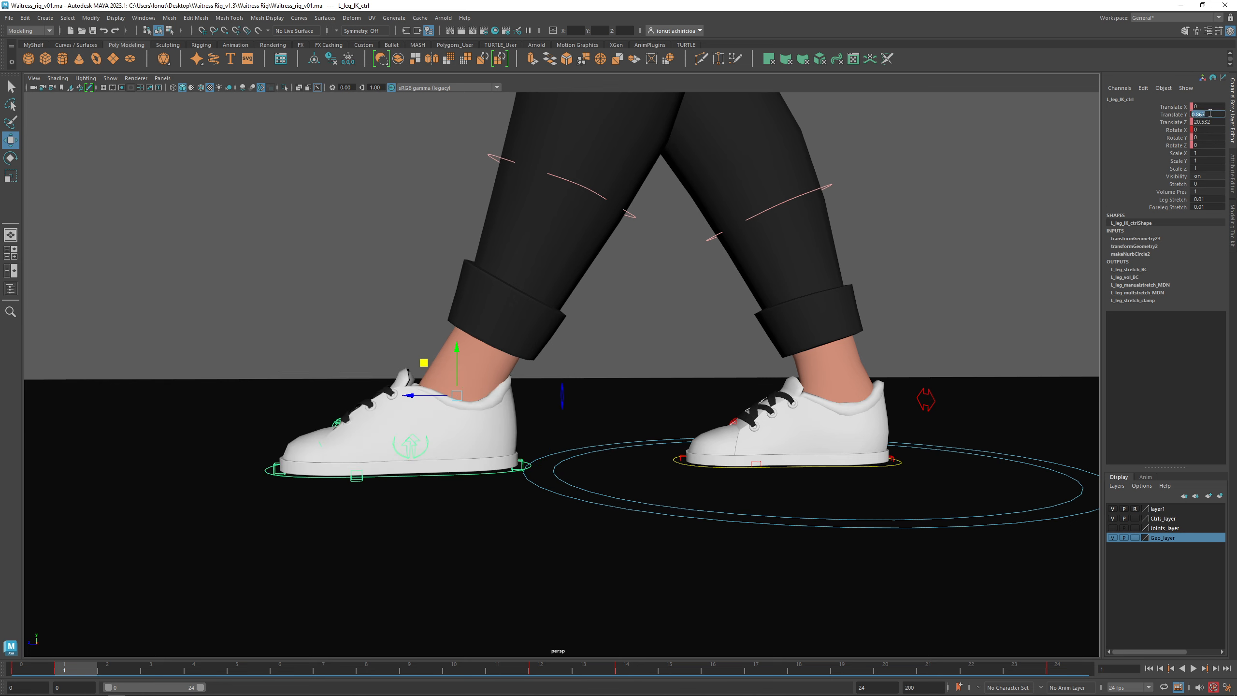
pyautogui.press('Return')
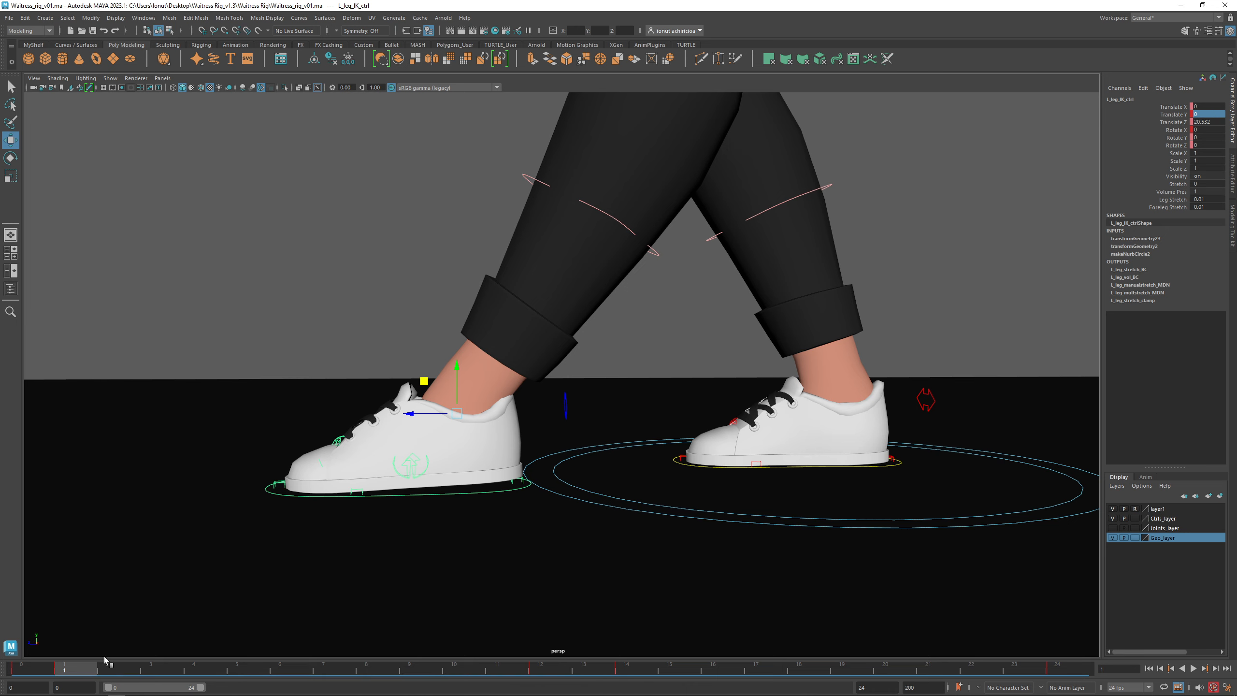
pyautogui.moveTo(68, 671)
pyautogui.mouseDown()
pyautogui.moveTo(34, 668)
pyautogui.moveTo(70, 666)
pyautogui.mouseUp()
# Step: Lower the root control slightly further along Y at frame 1 so both knees bend more, checking the legs from the side
pyautogui.keyDown('alt'); pyautogui.moveTo(453, 521); pyautogui.dragTo(482, 574); pyautogui.keyUp('alt')
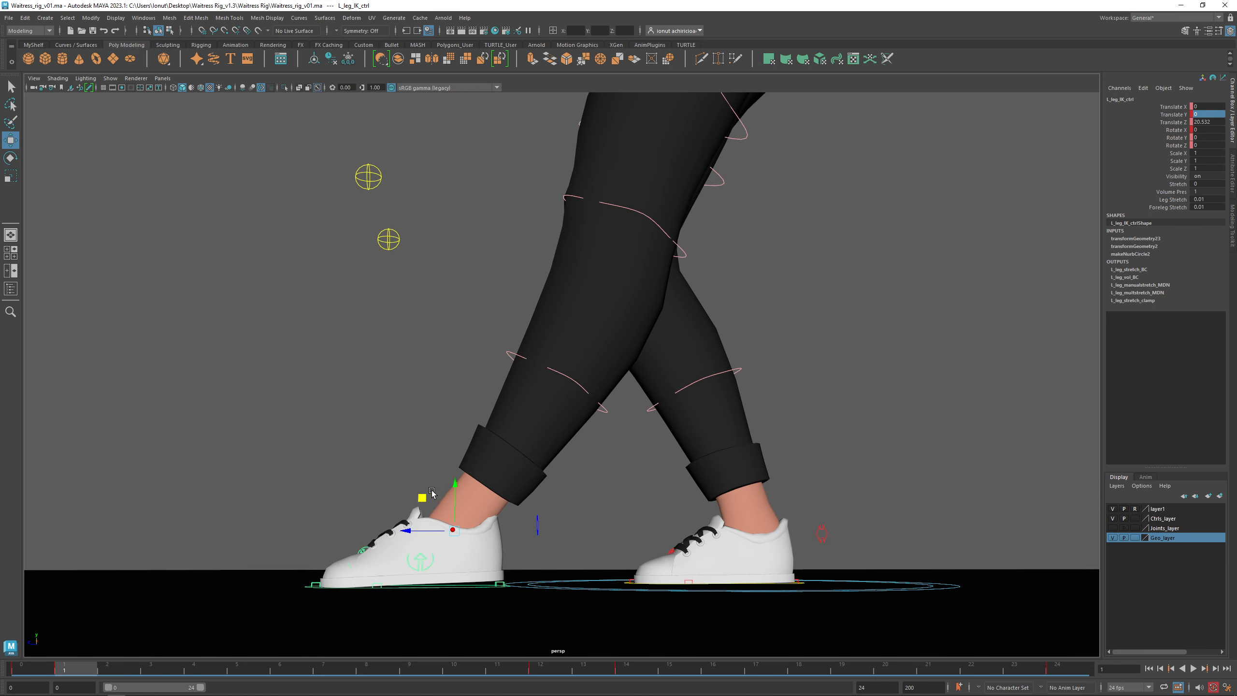
pyautogui.keyDown('alt'); pyautogui.moveTo(684, 313); pyautogui.dragTo(633, 563, button='middle'); pyautogui.keyUp('alt')
pyautogui.scroll(-2, 734, 350)
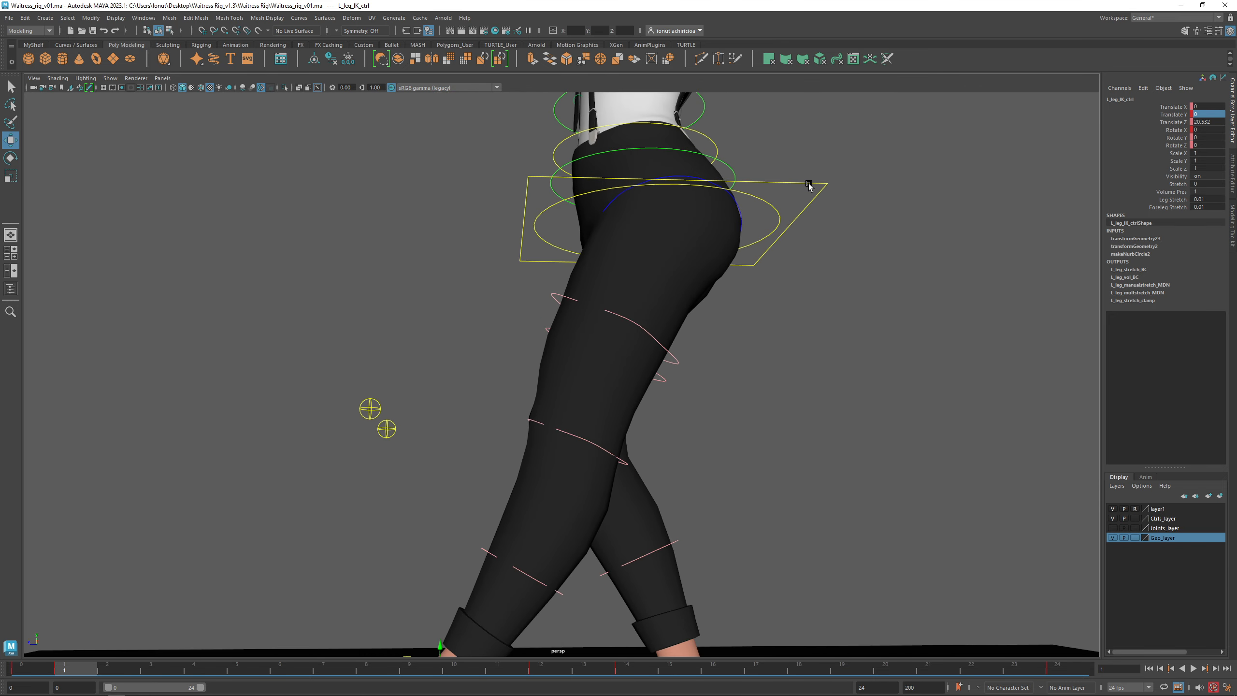
pyautogui.moveTo(820, 175); pyautogui.dragTo(829, 201)
pyautogui.keyDown('alt'); pyautogui.moveTo(745, 344); pyautogui.dragTo(771, 310, button='middle'); pyautogui.keyUp('alt')
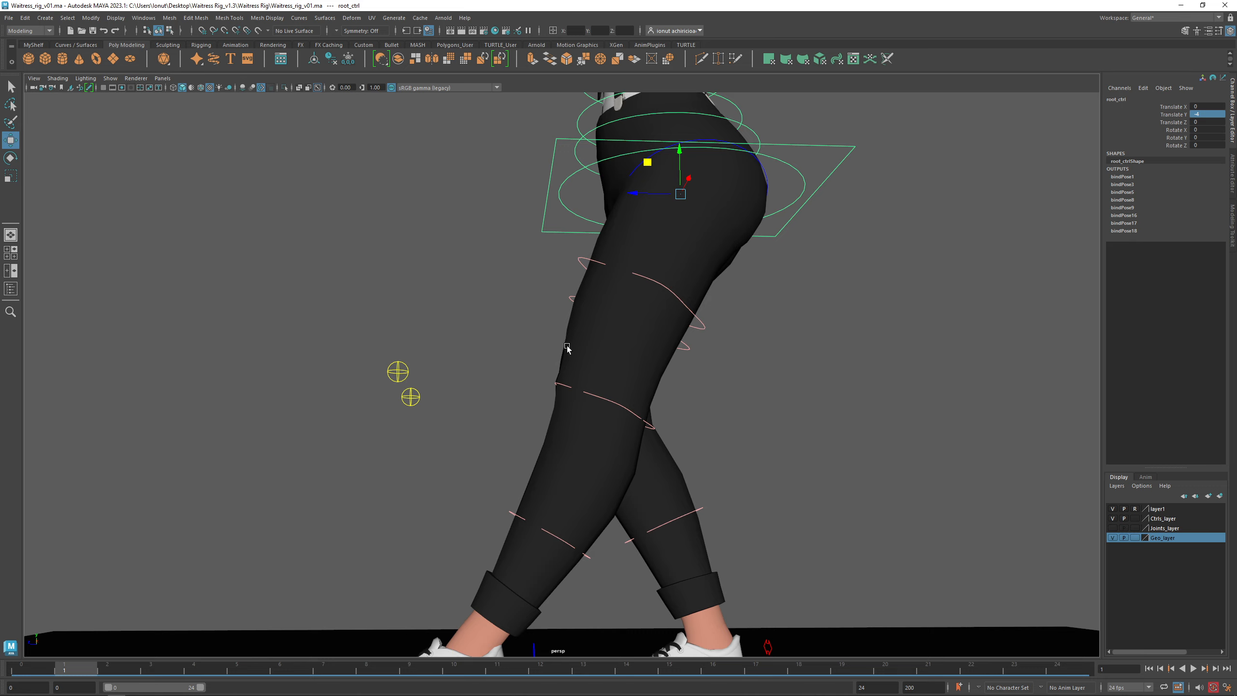
pyautogui.keyDown('alt'); pyautogui.moveTo(566, 351); pyautogui.dragTo(589, 274, button='middle'); pyautogui.keyUp('alt')
pyautogui.keyDown('alt'); pyautogui.moveTo(625, 298); pyautogui.dragTo(594, 326); pyautogui.keyUp('alt')
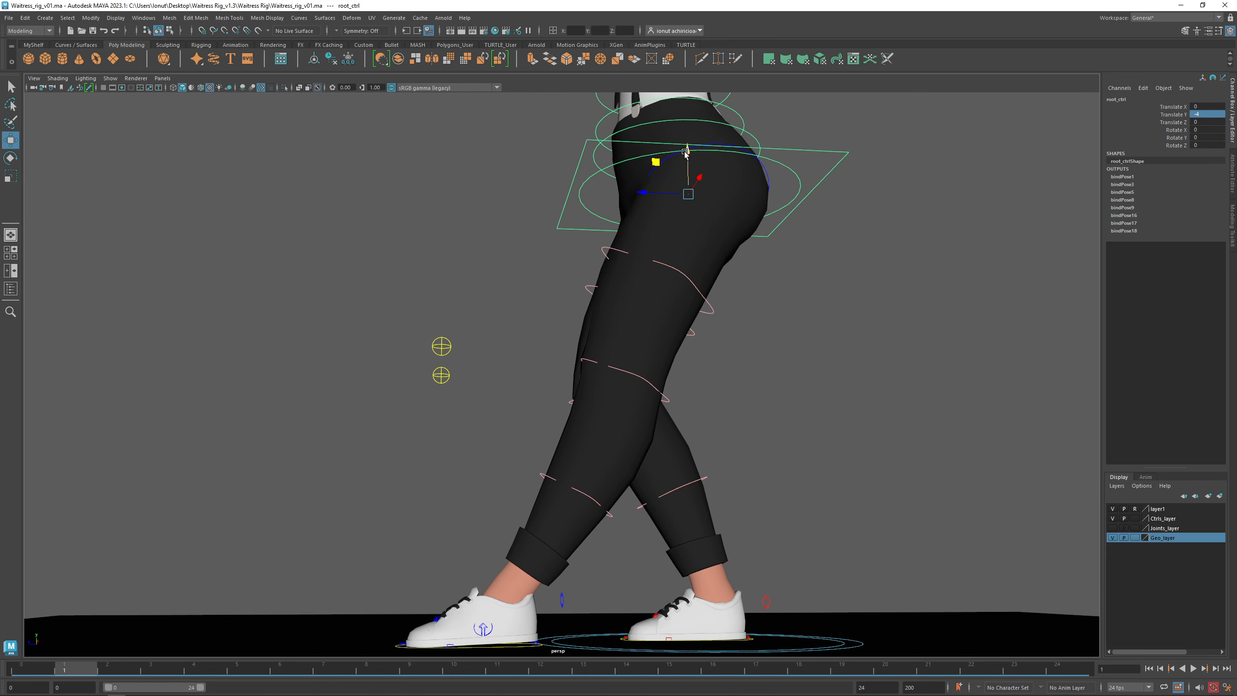
pyautogui.moveTo(688, 152); pyautogui.dragTo(689, 155)
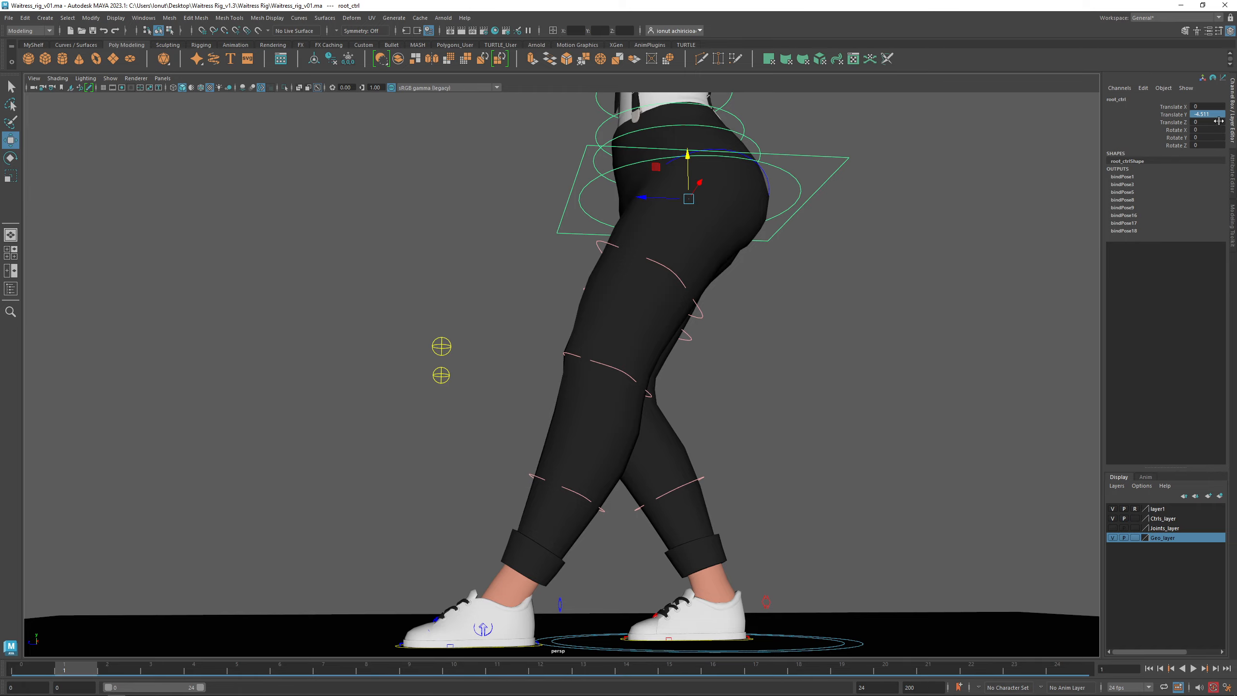
pyautogui.moveTo(562, 457)
pyautogui.keyDown('alt'); pyautogui.mouseDown()
pyautogui.moveTo(608, 470)
pyautogui.moveTo(643, 461)
pyautogui.moveTo(543, 457)
pyautogui.mouseUp(); pyautogui.keyUp('alt')
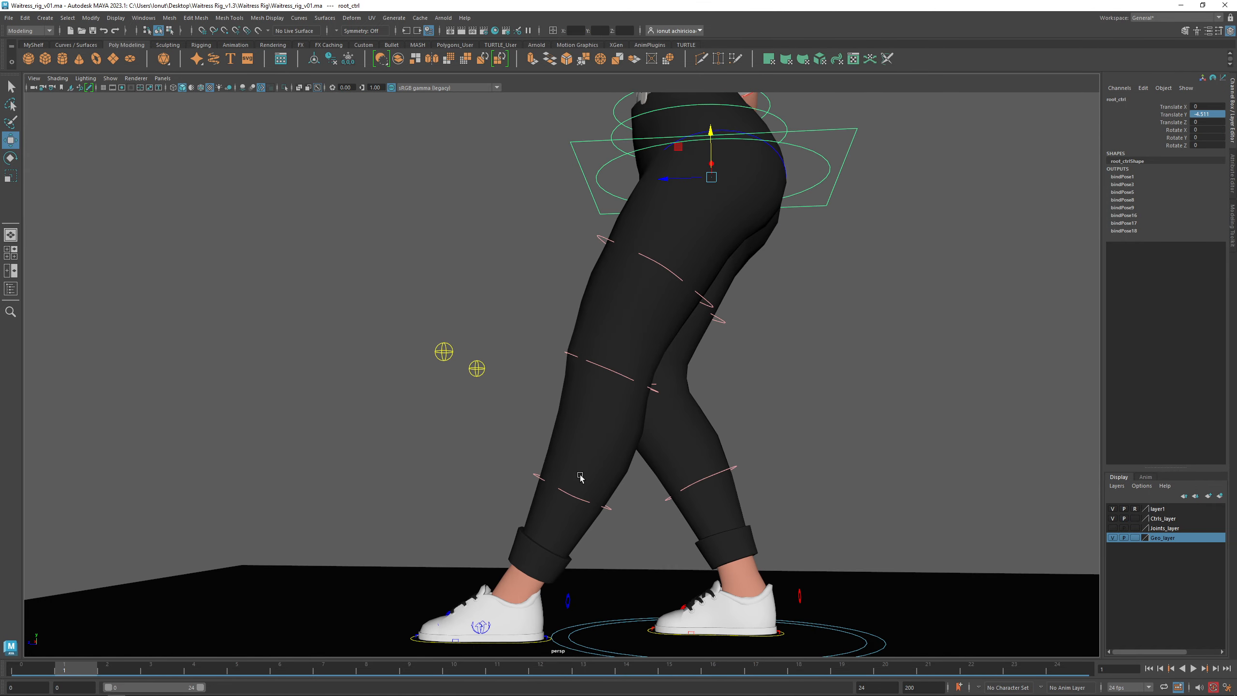
pyautogui.keyDown('alt'); pyautogui.moveTo(578, 474); pyautogui.dragTo(599, 384, button='middle'); pyautogui.keyUp('alt')
pyautogui.keyDown('alt'); pyautogui.moveTo(599, 384); pyautogui.dragTo(768, 357); pyautogui.keyUp('alt')
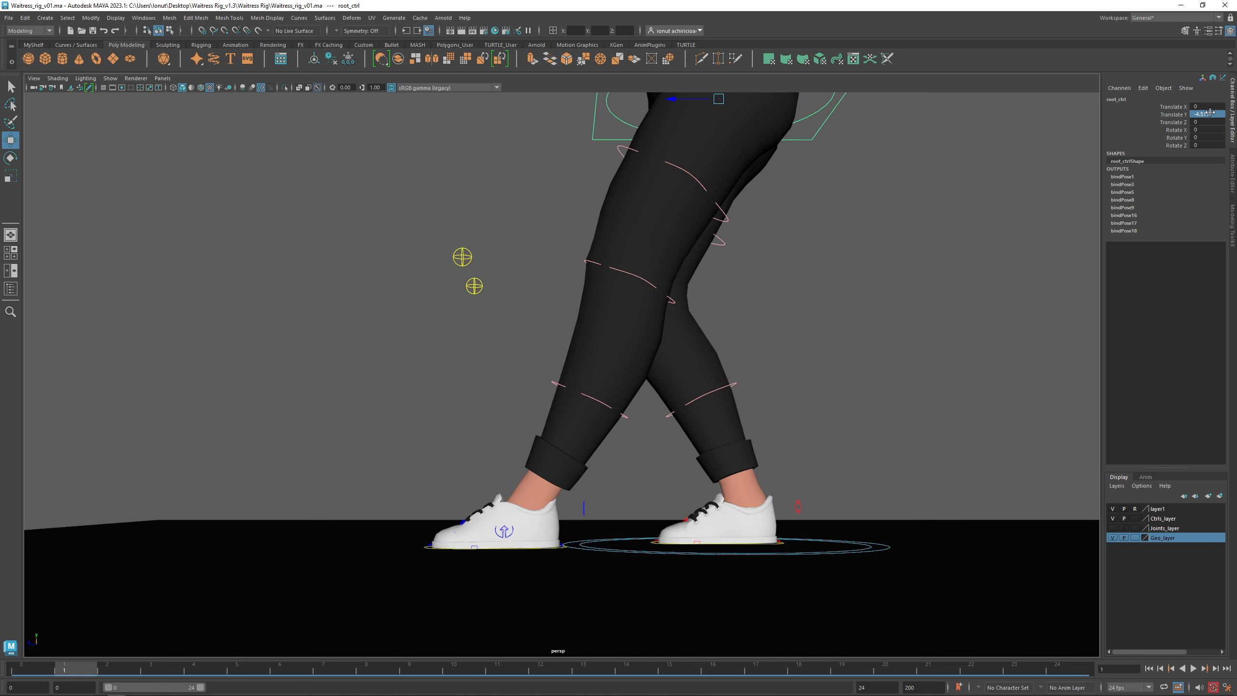
pyautogui.keyDown('alt'); pyautogui.moveTo(564, 594); pyautogui.dragTo(599, 546, button='middle'); pyautogui.keyUp('alt')
pyautogui.scroll(5, 599, 546)
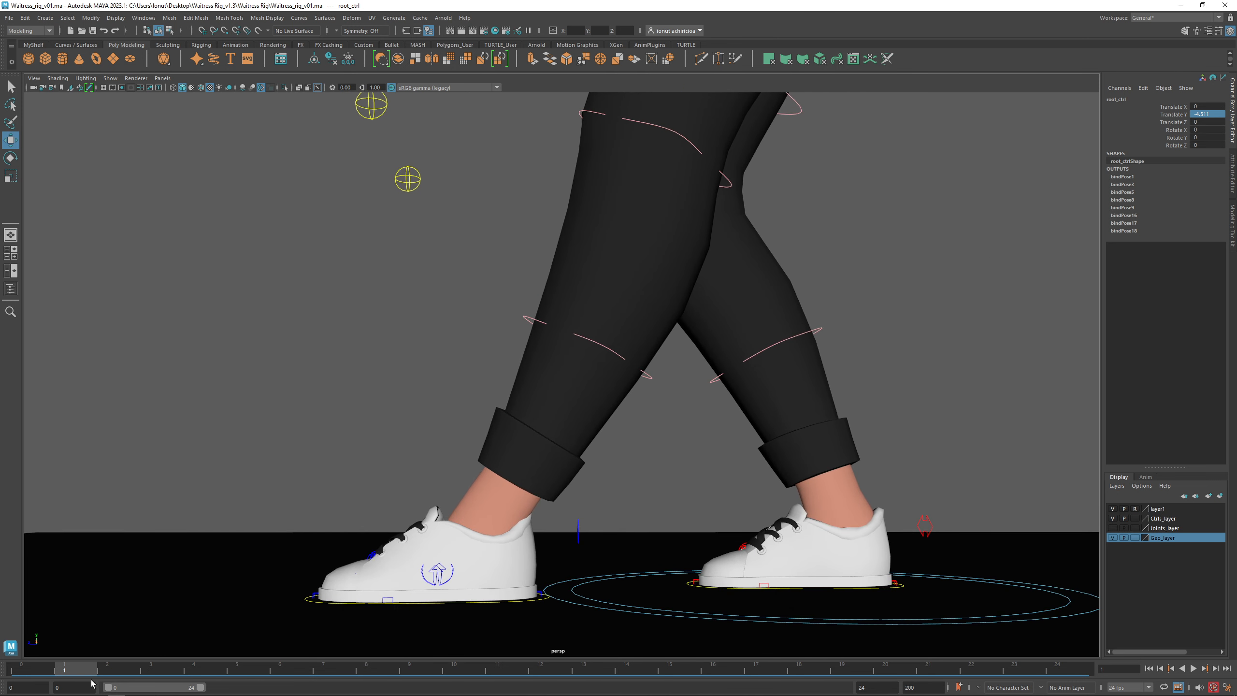
# Step: Play the motion, stop at frame 6, and set the left foot IK control's Rotate X and Translate Y to 0
pyautogui.hotkey('alt', 'v')
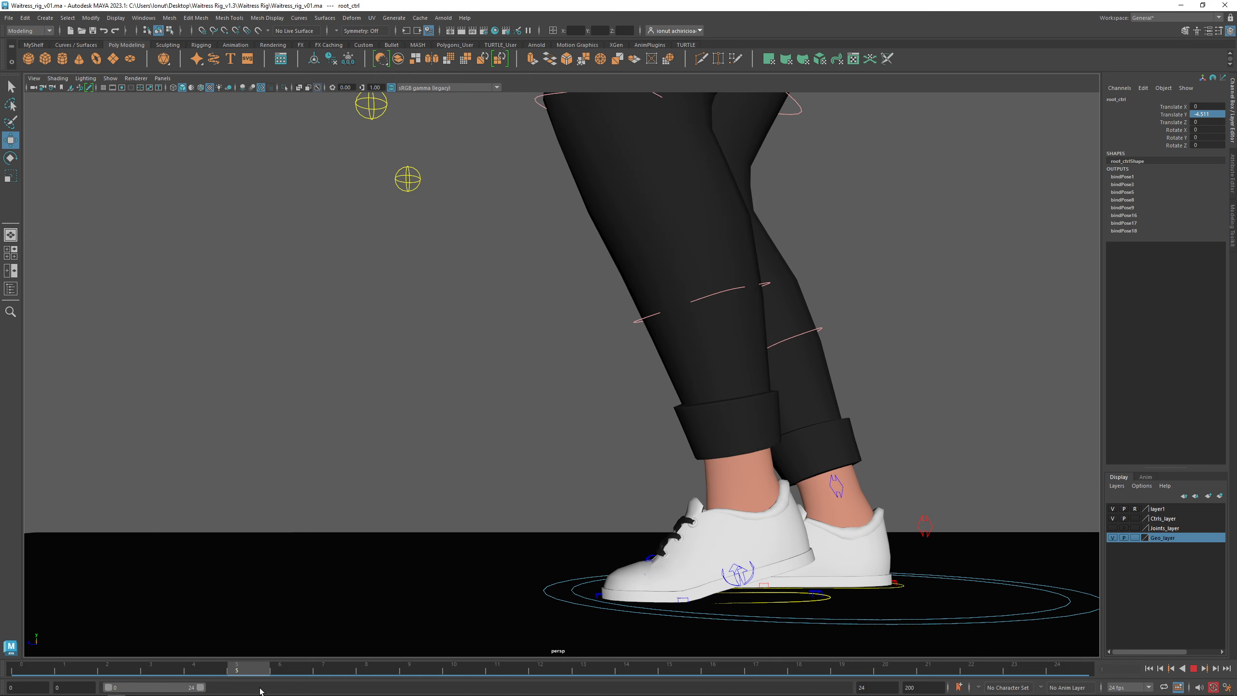
pyautogui.hotkey('alt', 'v')
pyautogui.keyDown('alt'); pyautogui.moveTo(714, 597); pyautogui.dragTo(613, 508, button='middle'); pyautogui.keyUp('alt')
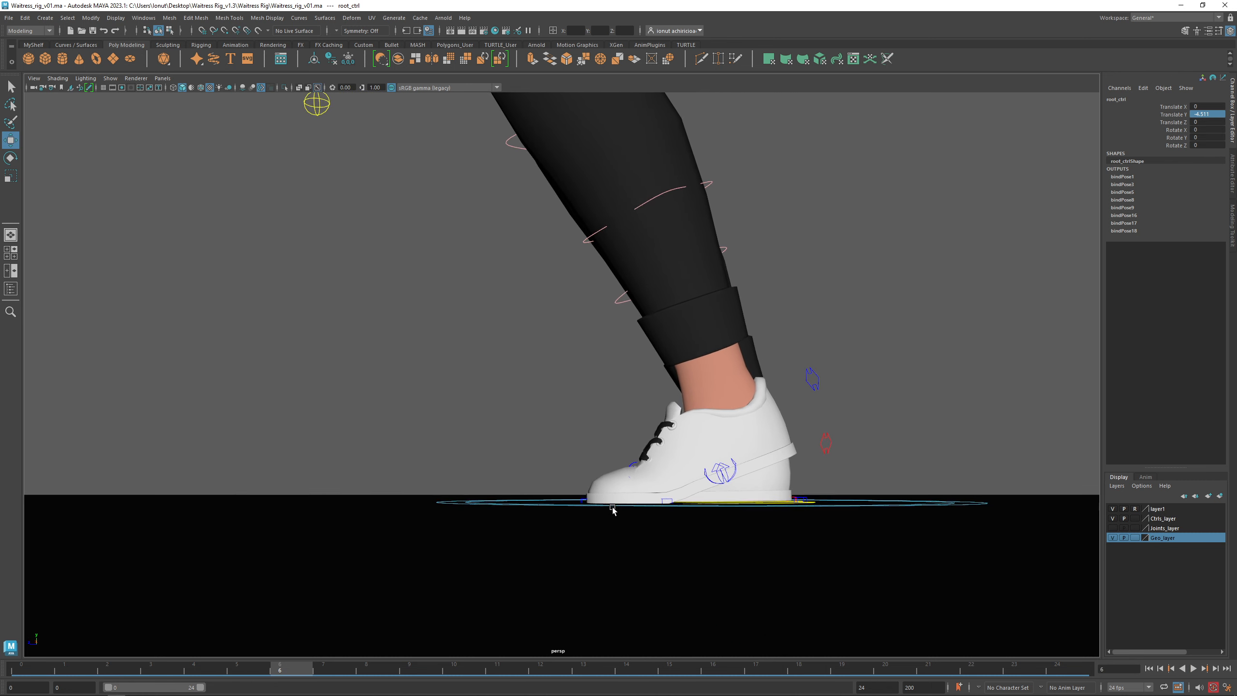
pyautogui.keyDown('alt'); pyautogui.moveTo(613, 509); pyautogui.dragTo(819, 558, button='right'); pyautogui.keyUp('alt')
pyautogui.keyDown('alt'); pyautogui.moveTo(820, 558); pyautogui.dragTo(875, 568); pyautogui.keyUp('alt')
pyautogui.click(851, 555)
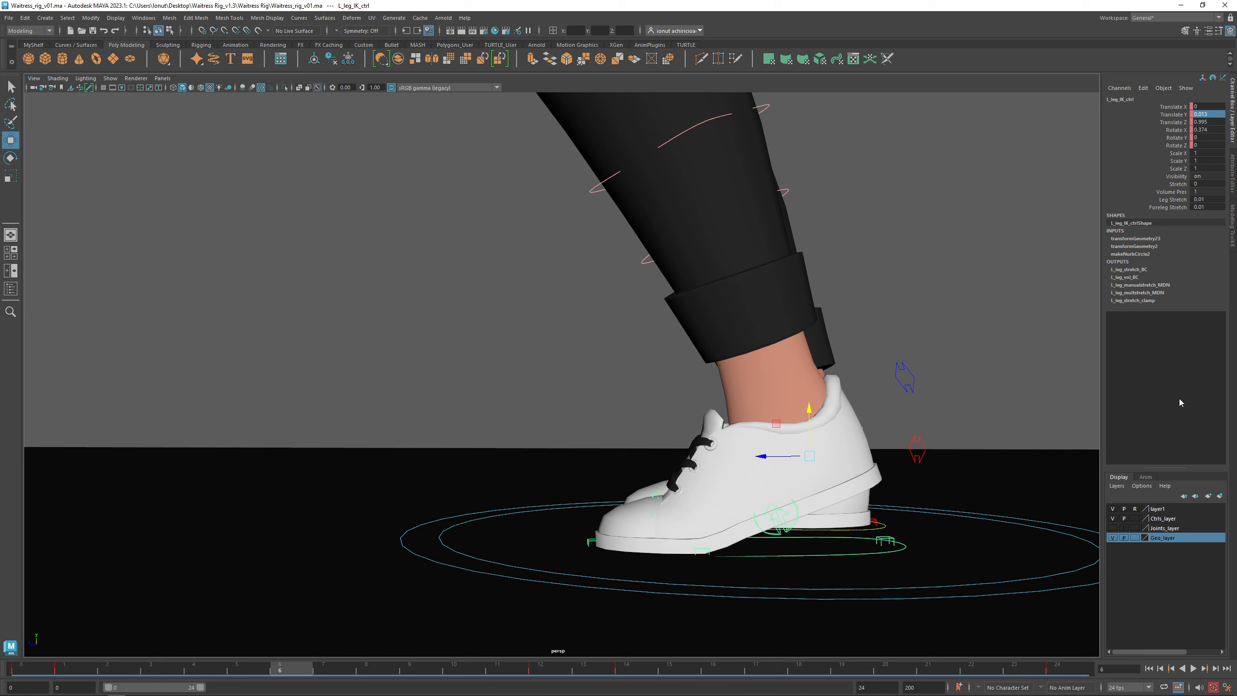
pyautogui.doubleClick(1208, 129)
pyautogui.write('0')
pyautogui.press('Return')
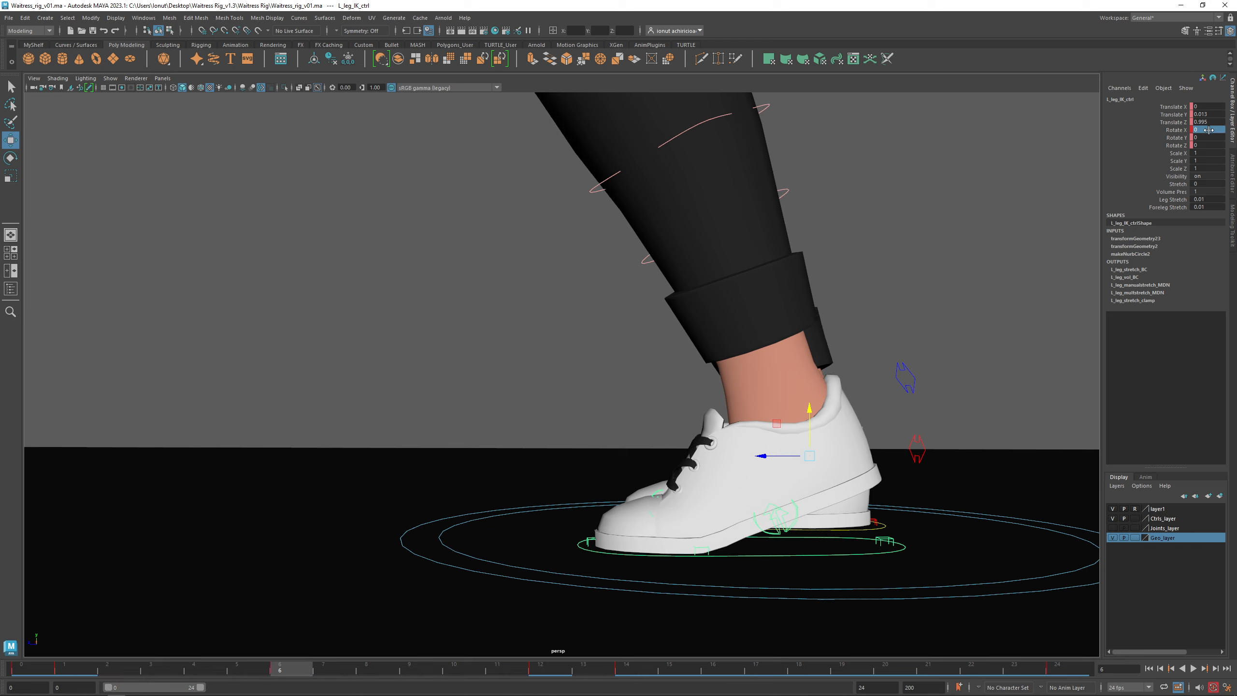
pyautogui.doubleClick(1201, 115)
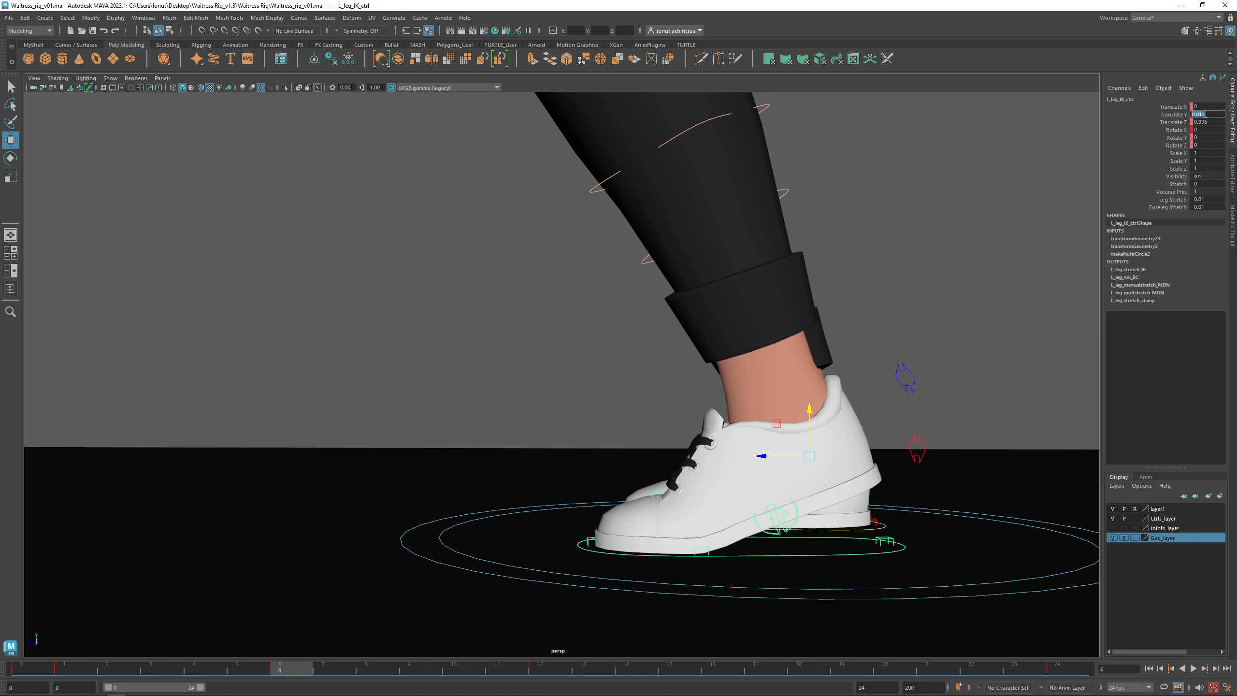
pyautogui.press('Return')
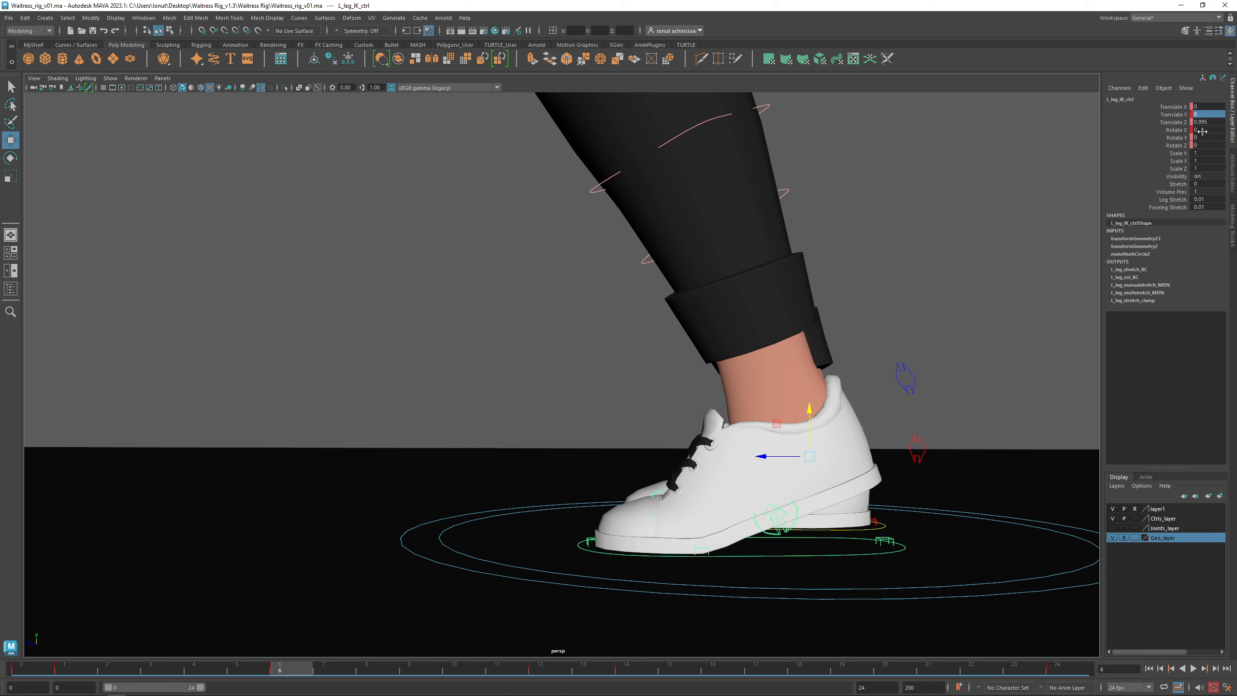
# Step: Lower the left heel at frame 6 by setting the reverse-foot control's Rotate X to 0
pyautogui.click(777, 510)
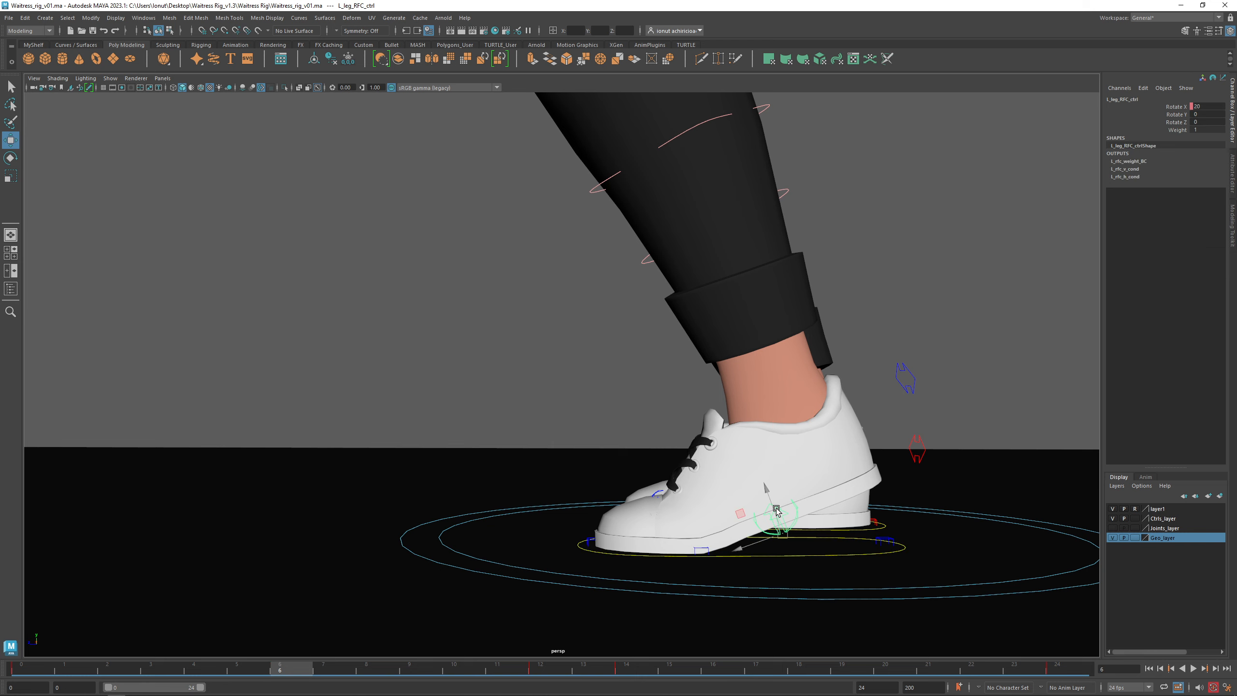
pyautogui.click(1198, 106)
pyautogui.write('0')
pyautogui.press('Return')
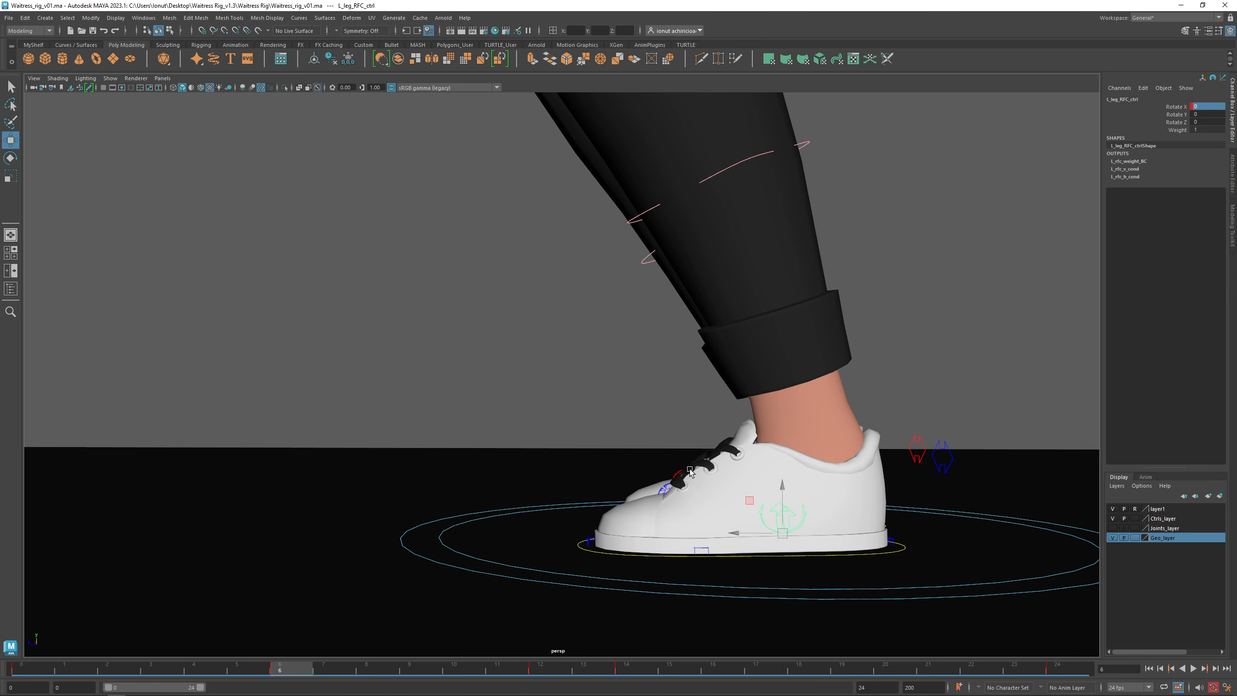
pyautogui.keyDown('alt'); pyautogui.moveTo(689, 469); pyautogui.dragTo(682, 482); pyautogui.keyUp('alt')
# Step: Pose the left foot raised behind the body at frame 16, with IK Rotate X about 82, Translate Y 6.3 and Translate Z -16.4
pyautogui.hotkey('alt', 'v')
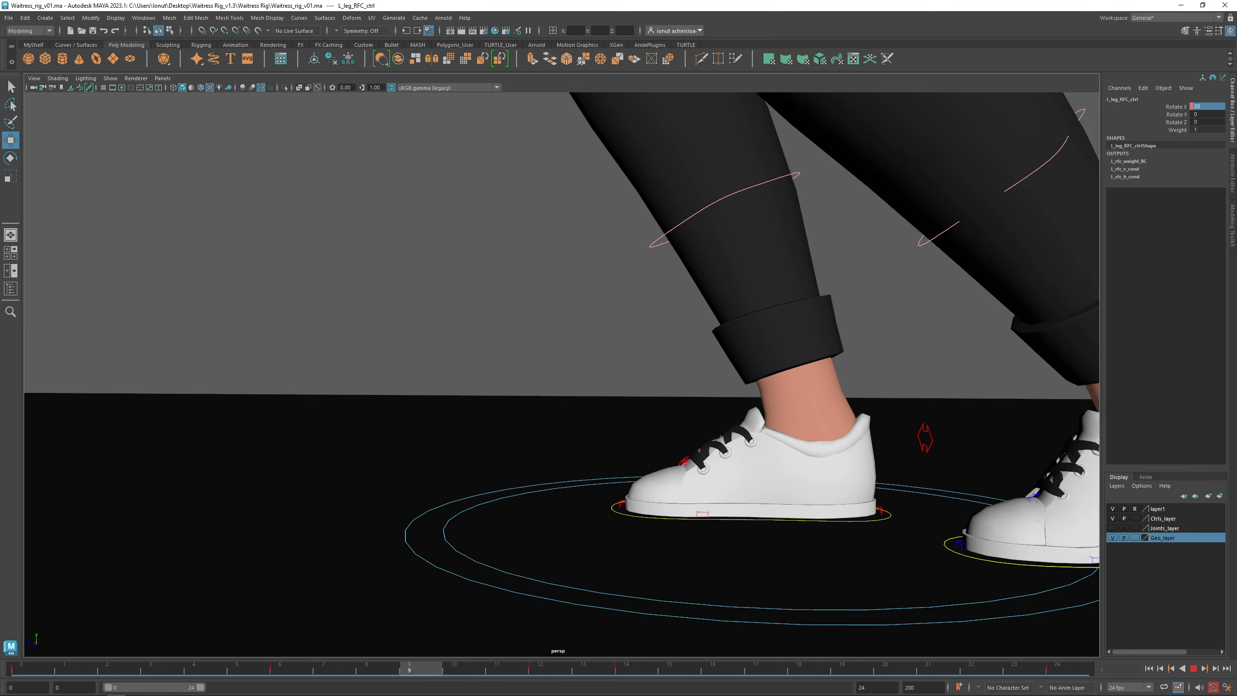
pyautogui.keyDown('alt'); pyautogui.moveTo(973, 491); pyautogui.dragTo(521, 484, button='middle'); pyautogui.keyUp('alt')
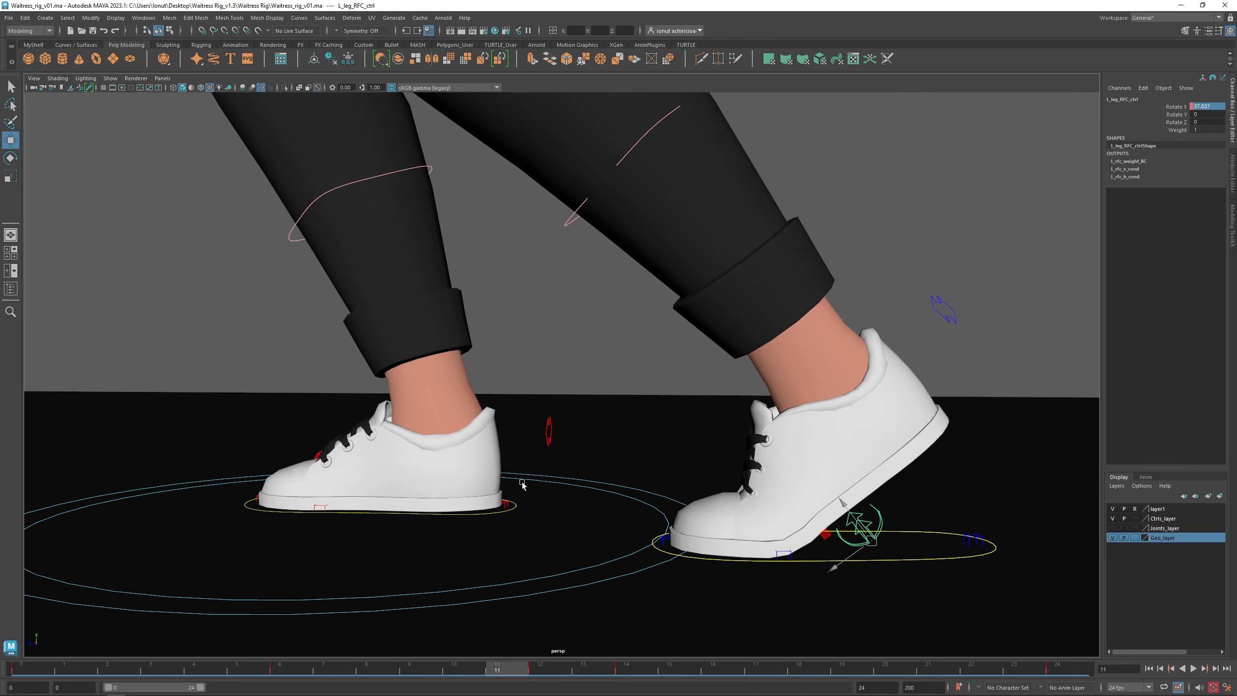
pyautogui.moveTo(563, 683)
pyautogui.mouseDown()
pyautogui.moveTo(633, 682)
pyautogui.moveTo(171, 684)
pyautogui.moveTo(534, 695)
pyautogui.moveTo(584, 671)
pyautogui.moveTo(710, 675)
pyautogui.mouseUp()
pyautogui.keyDown('alt'); pyautogui.moveTo(796, 501); pyautogui.dragTo(715, 485); pyautogui.keyUp('alt')
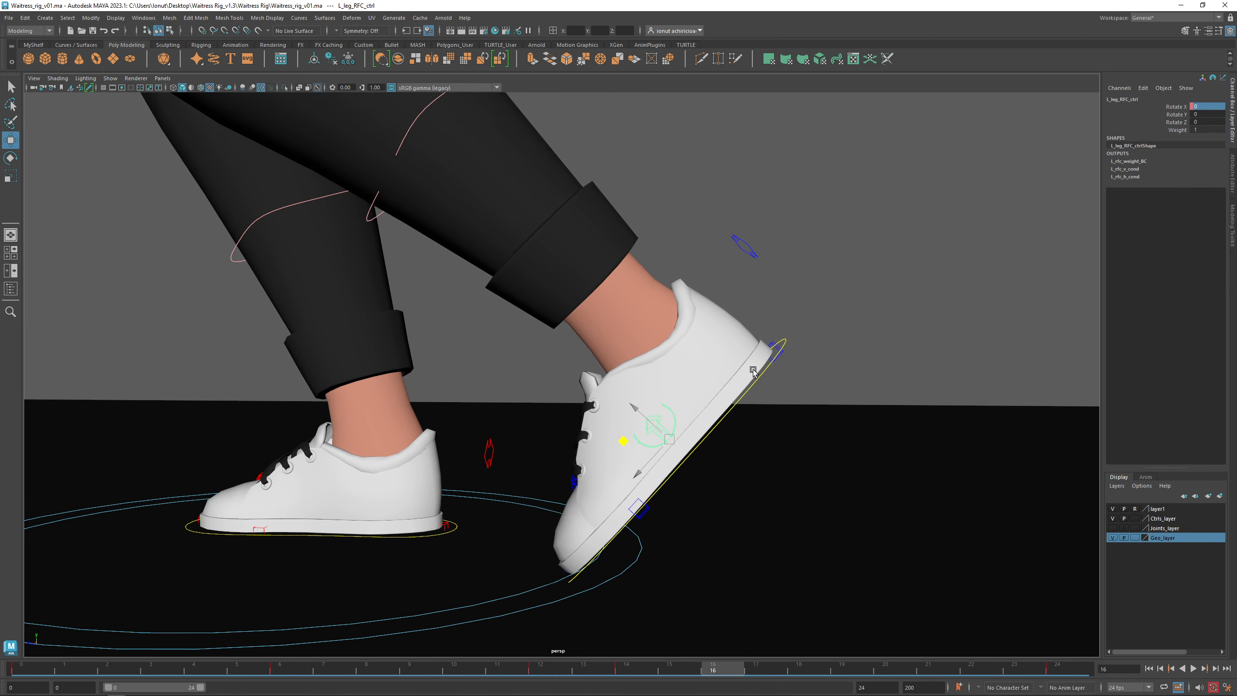
pyautogui.click(785, 341)
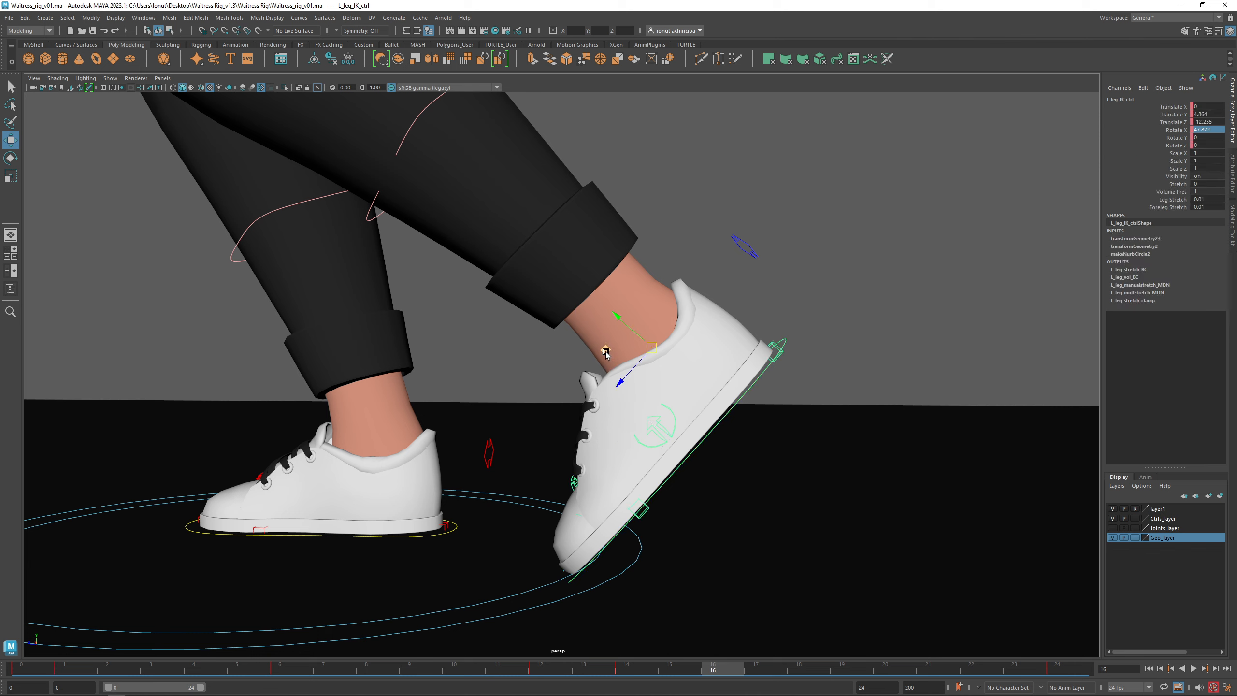
pyautogui.moveTo(605, 353); pyautogui.dragTo(743, 289)
pyautogui.press('e')
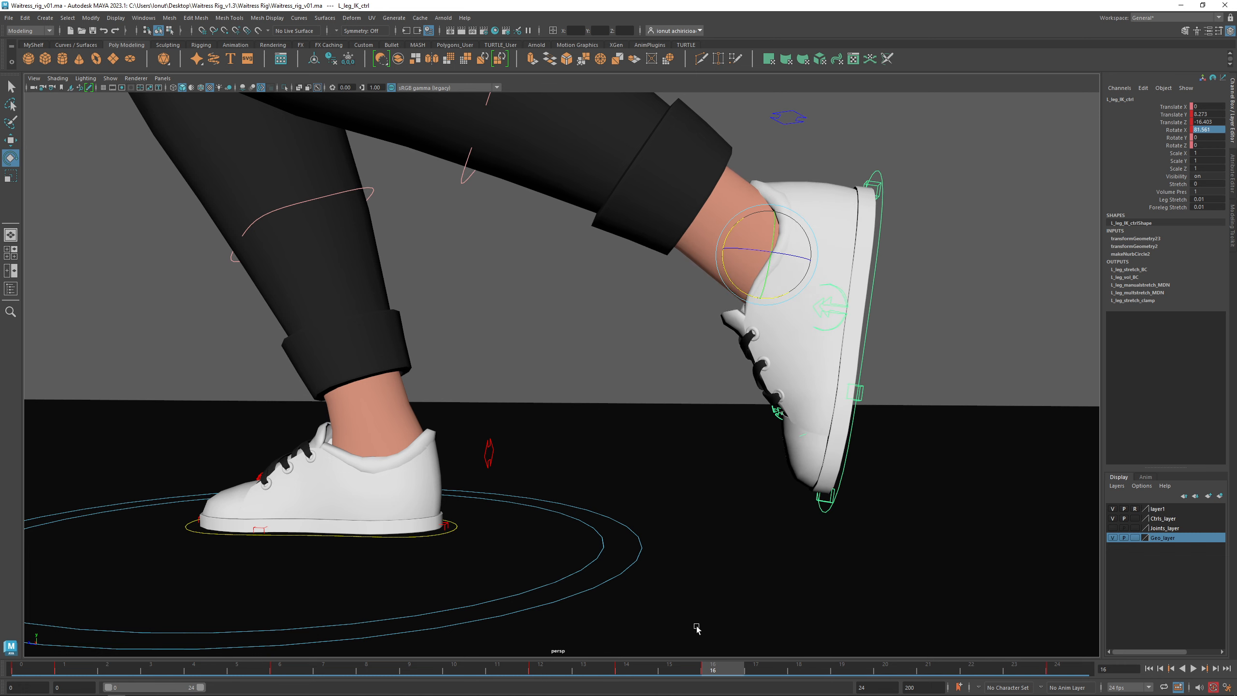
# Step: Lower the left foot close to the ground at frame 20, with IK Rotate X about 6.7, Translate Y 1.3 and Translate Z 3.9
pyautogui.hotkey('alt', 'v')
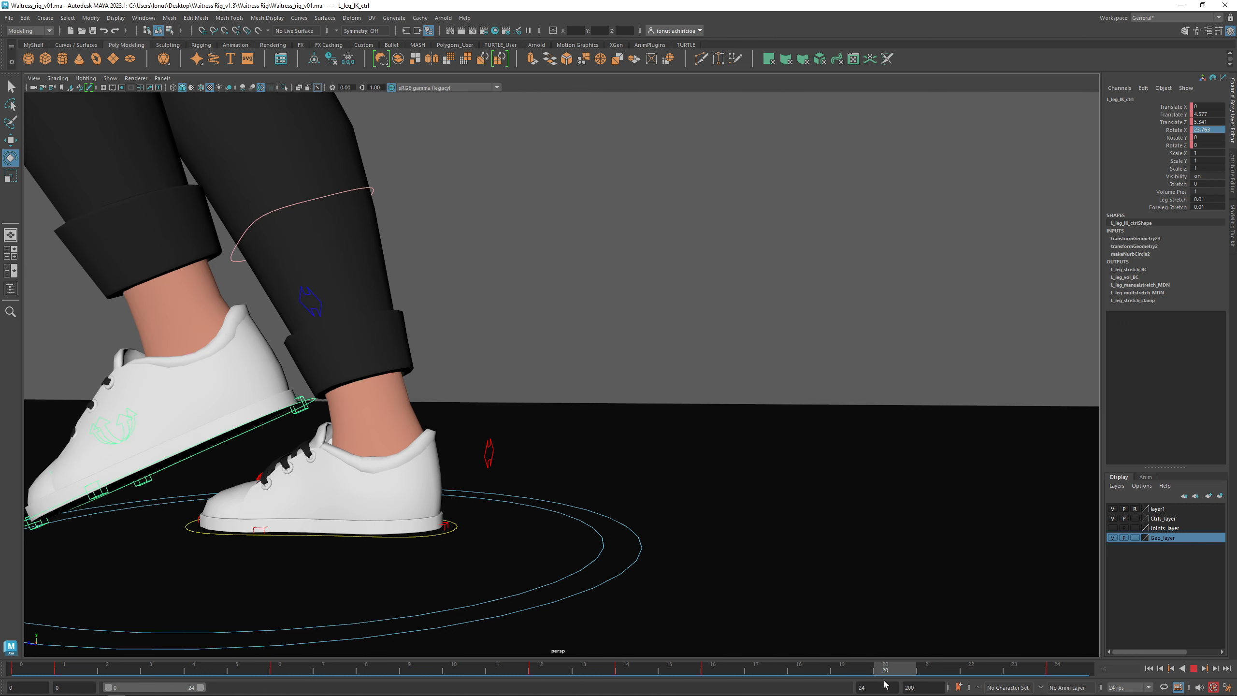
pyautogui.moveTo(884, 682); pyautogui.dragTo(860, 679)
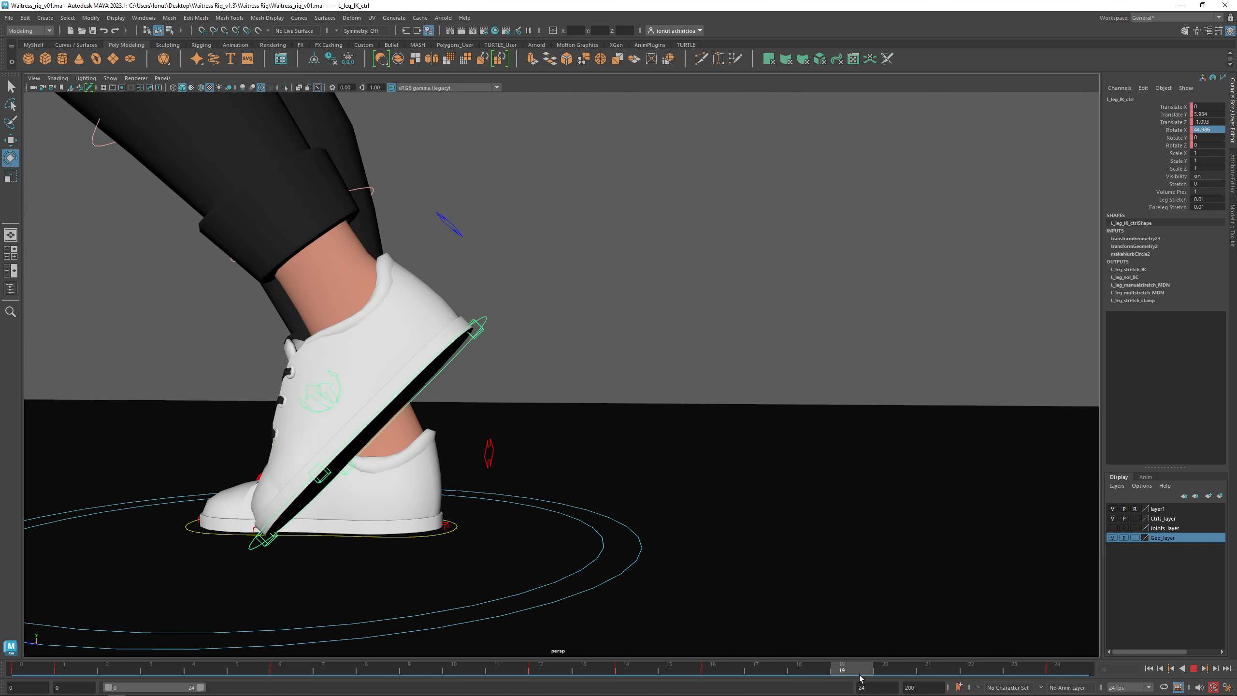
pyautogui.keyDown('alt'); pyautogui.moveTo(426, 487); pyautogui.dragTo(530, 459, button='middle'); pyautogui.keyUp('alt')
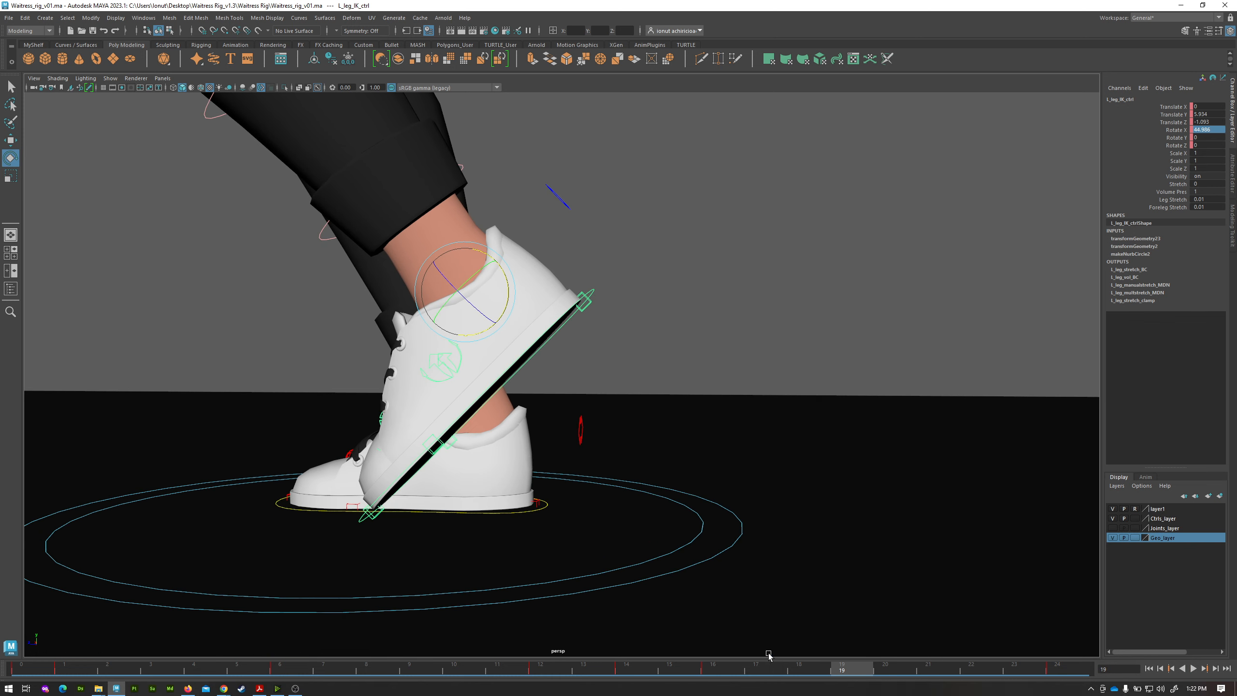
pyautogui.moveTo(854, 672); pyautogui.dragTo(883, 671)
pyautogui.keyDown('alt'); pyautogui.moveTo(304, 278); pyautogui.dragTo(509, 276, button='middle'); pyautogui.keyUp('alt')
pyautogui.press('w')
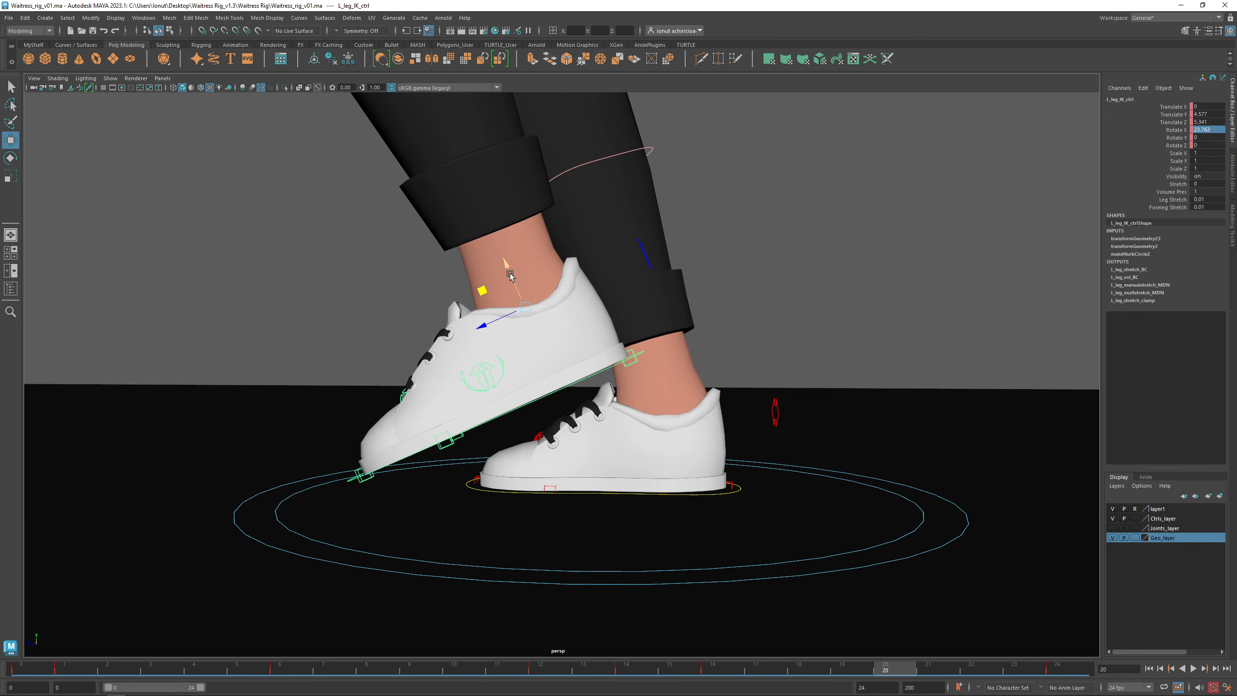
pyautogui.moveTo(510, 276); pyautogui.dragTo(577, 354)
pyautogui.press('e')
pyautogui.keyDown('alt'); pyautogui.moveTo(555, 402); pyautogui.dragTo(563, 390); pyautogui.keyUp('alt')
pyautogui.keyDown('alt'); pyautogui.moveTo(332, 483); pyautogui.dragTo(398, 487); pyautogui.keyUp('alt')
pyautogui.keyDown('alt'); pyautogui.moveTo(538, 436); pyautogui.dragTo(527, 449); pyautogui.keyUp('alt')
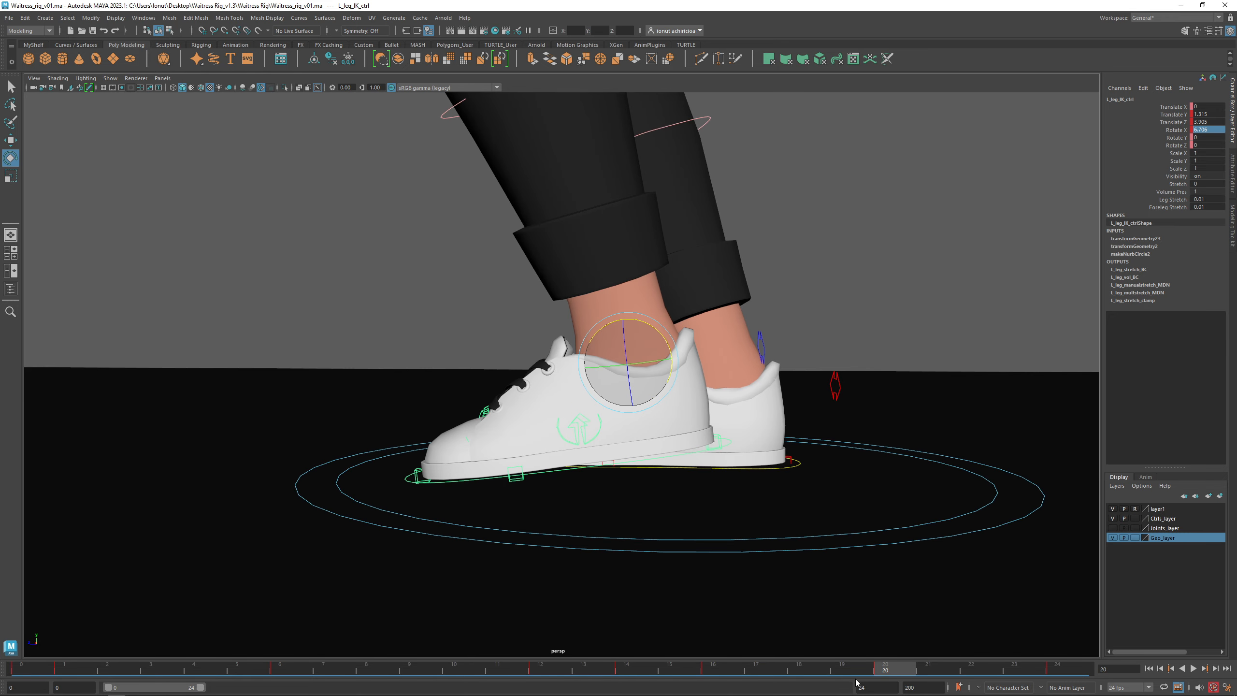
# Step: Scrub the left foot's motion up to frame 24 and play back the cycle with both feet framed
pyautogui.moveTo(852, 672); pyautogui.dragTo(1057, 674)
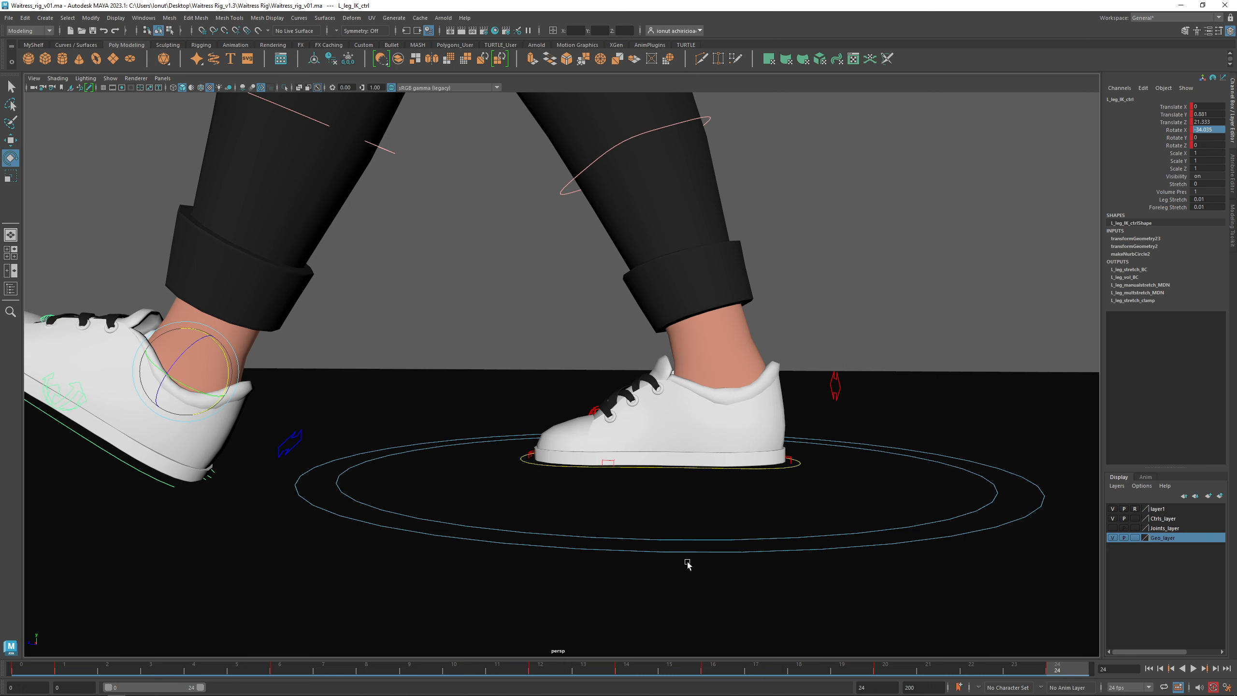
pyautogui.keyDown('alt'); pyautogui.moveTo(676, 503); pyautogui.dragTo(531, 458, button='right'); pyautogui.keyUp('alt')
pyautogui.keyDown('alt'); pyautogui.moveTo(535, 456); pyautogui.dragTo(555, 518, button='middle'); pyautogui.keyUp('alt')
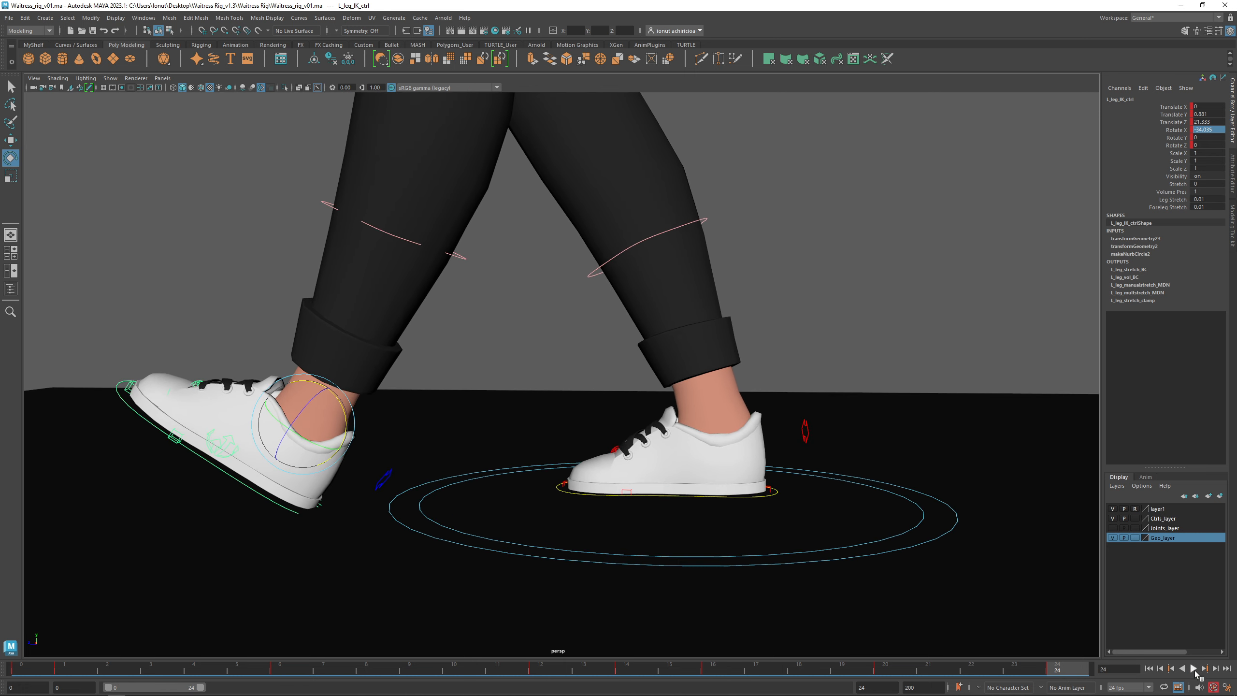
pyautogui.click(1193, 669)
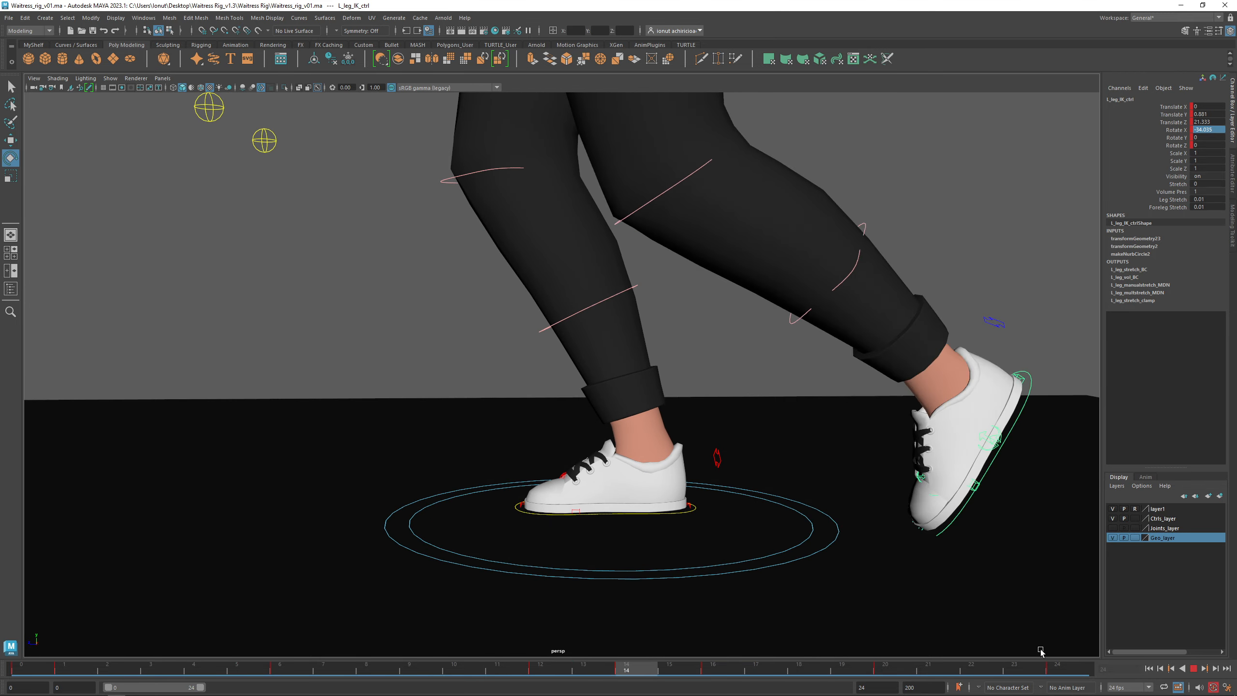
# Step: Try turning the left foot IK control about -2.4 in Rotate Y at frame 6, and undo it
pyautogui.click(367, 674)
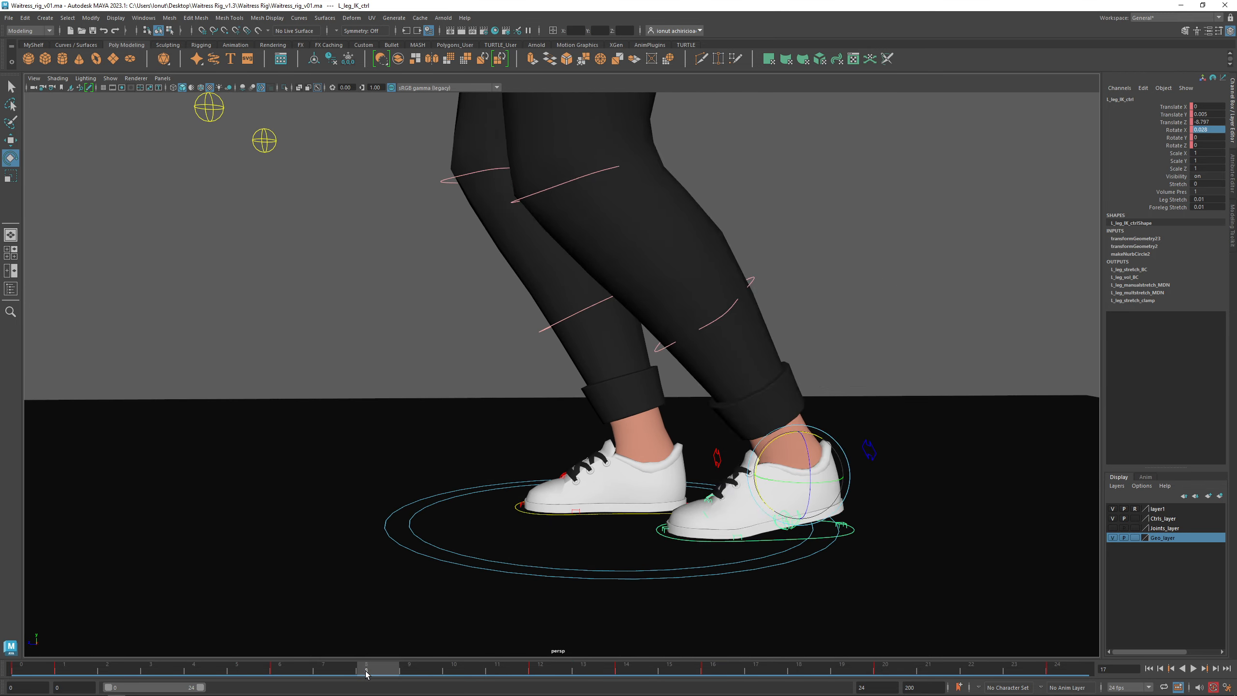
pyautogui.moveTo(366, 674); pyautogui.dragTo(310, 673)
pyautogui.keyDown('alt'); pyautogui.moveTo(545, 424); pyautogui.dragTo(626, 475); pyautogui.keyUp('alt')
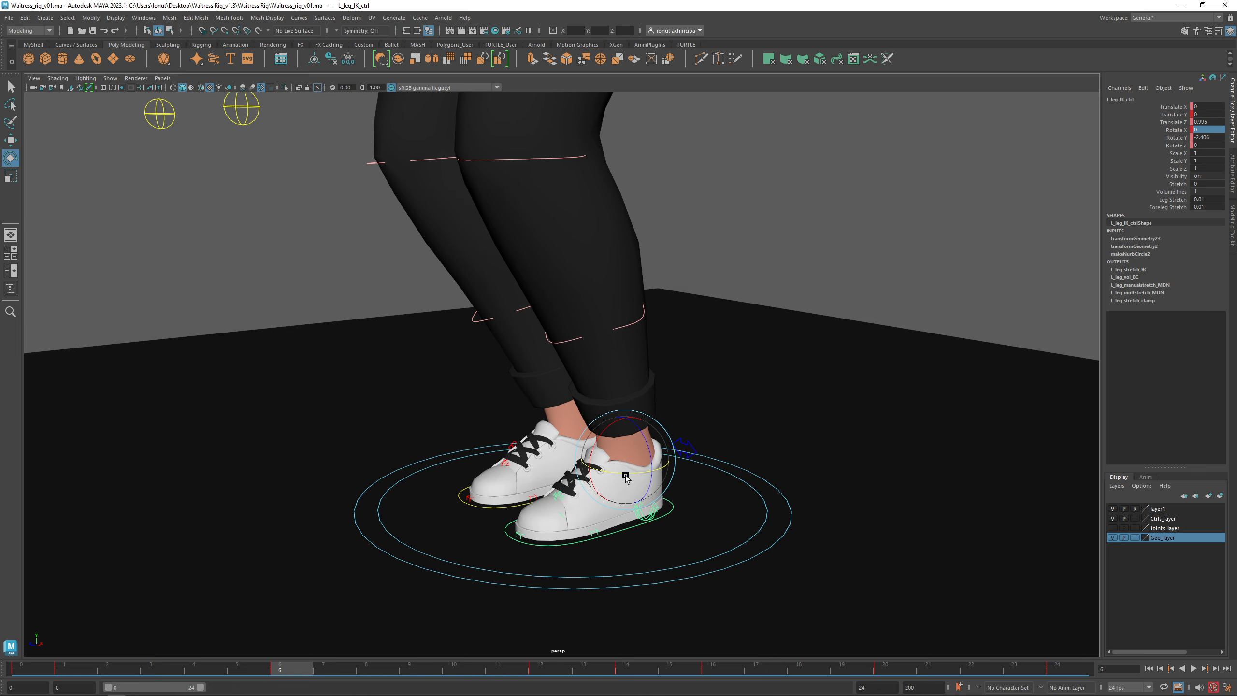
pyautogui.hotkey('ctrl', 'z')
pyautogui.keyDown('alt'); pyautogui.moveTo(706, 517); pyautogui.dragTo(569, 561); pyautogui.keyUp('alt')
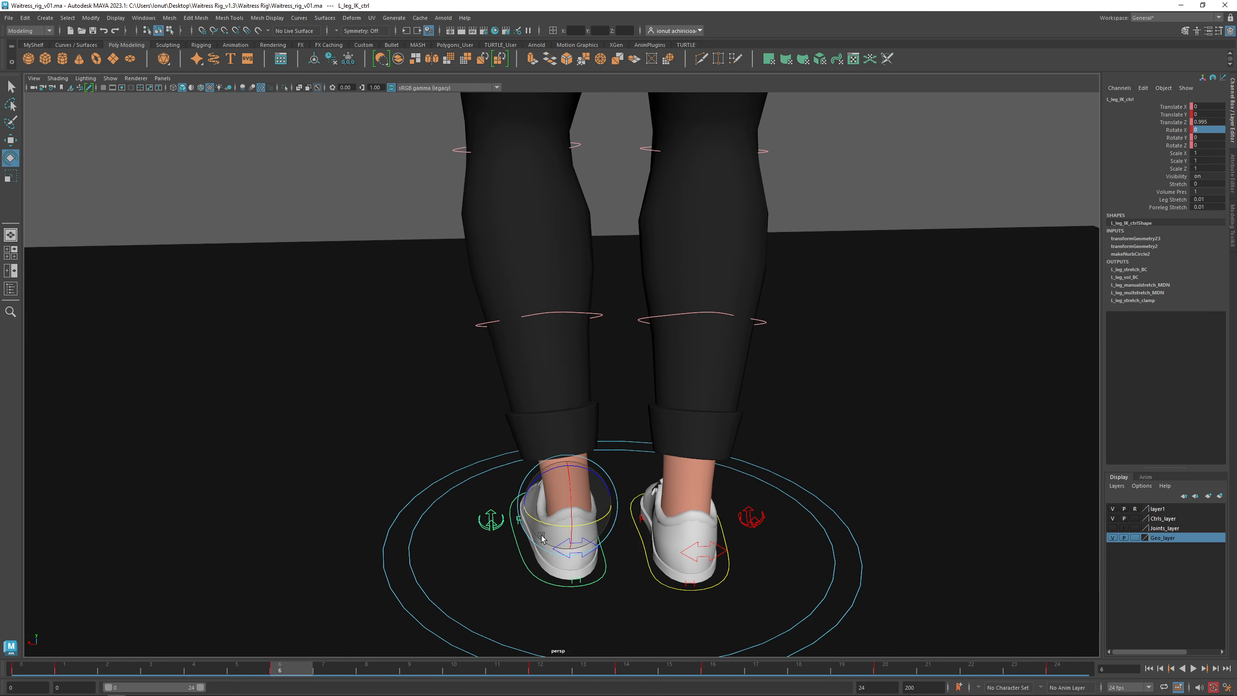
# Step: Step through the left foot's keys and play back the walk cycle viewed from behind
pyautogui.press('.')
pyautogui.press('.')
pyautogui.press('.')
pyautogui.press('.')
pyautogui.hotkey('alt', 'v')
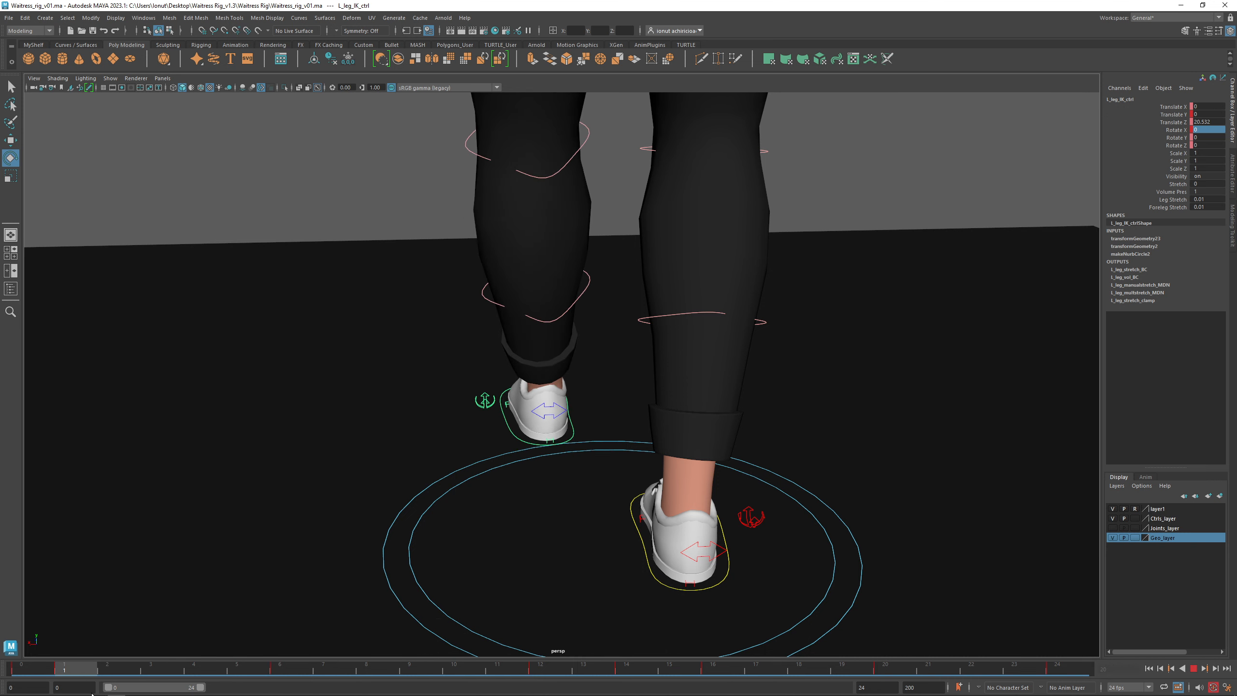
pyautogui.hotkey('alt', 'v')
# Step: Try rotating the left heel's reverse-foot control about 10.5 in Rotate Y at frame 1
pyautogui.keyDown('alt'); pyautogui.moveTo(449, 450); pyautogui.dragTo(449, 493); pyautogui.keyUp('alt')
pyautogui.click(394, 513)
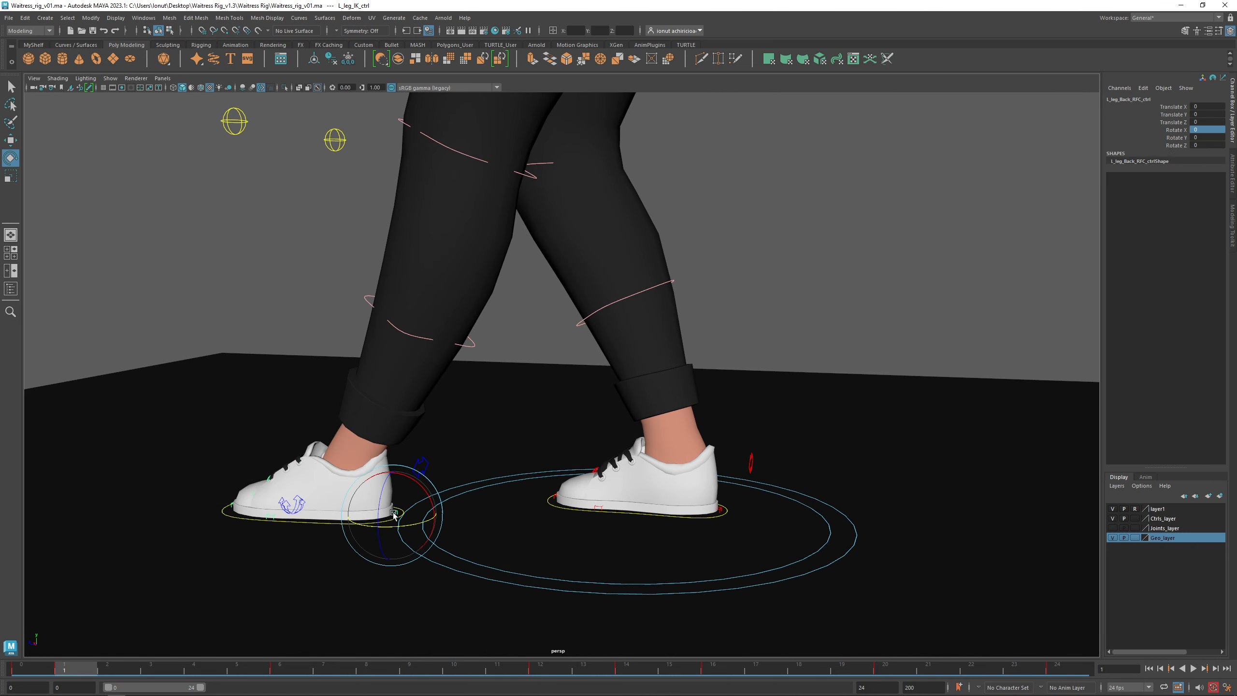
pyautogui.keyDown('alt'); pyautogui.moveTo(428, 509); pyautogui.dragTo(720, 422, button='middle'); pyautogui.keyUp('alt')
pyautogui.scroll(4, 735, 429)
pyautogui.keyDown('alt'); pyautogui.moveTo(736, 429); pyautogui.dragTo(876, 497, button='right'); pyautogui.keyUp('alt')
pyautogui.keyDown('alt'); pyautogui.moveTo(877, 497); pyautogui.dragTo(760, 492, button='middle'); pyautogui.keyUp('alt')
pyautogui.keyDown('alt'); pyautogui.moveTo(760, 492); pyautogui.dragTo(704, 496); pyautogui.keyUp('alt')
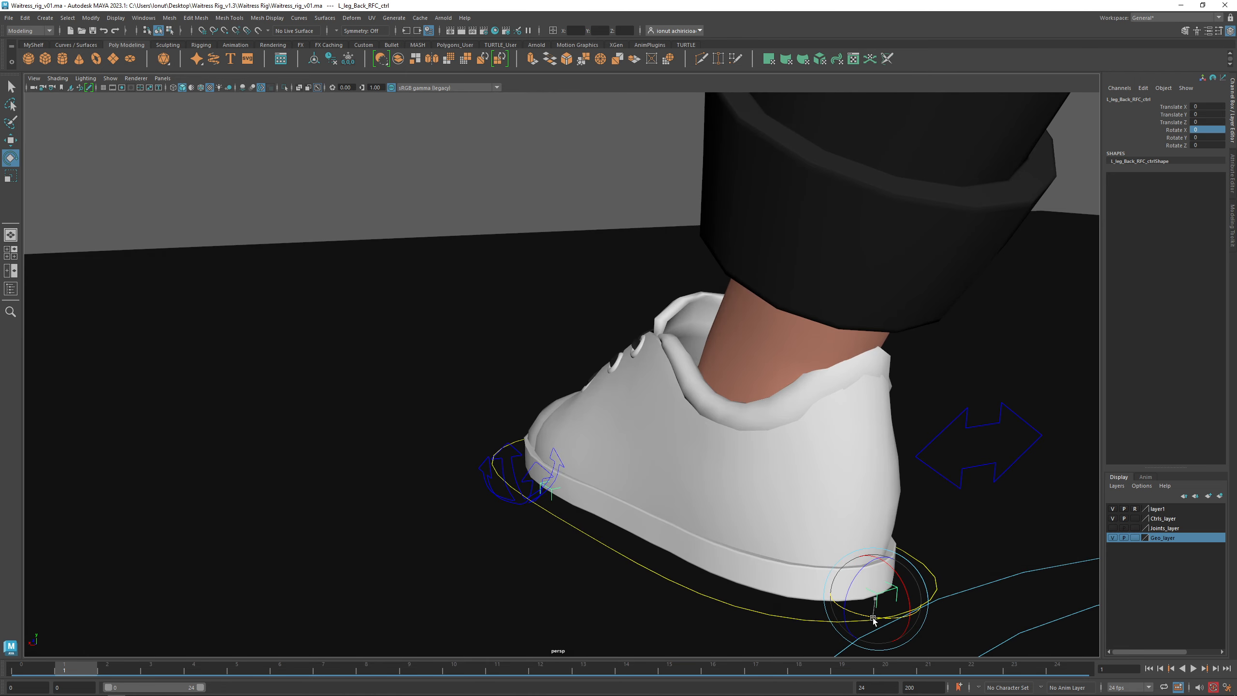
pyautogui.moveTo(873, 620); pyautogui.dragTo(883, 620)
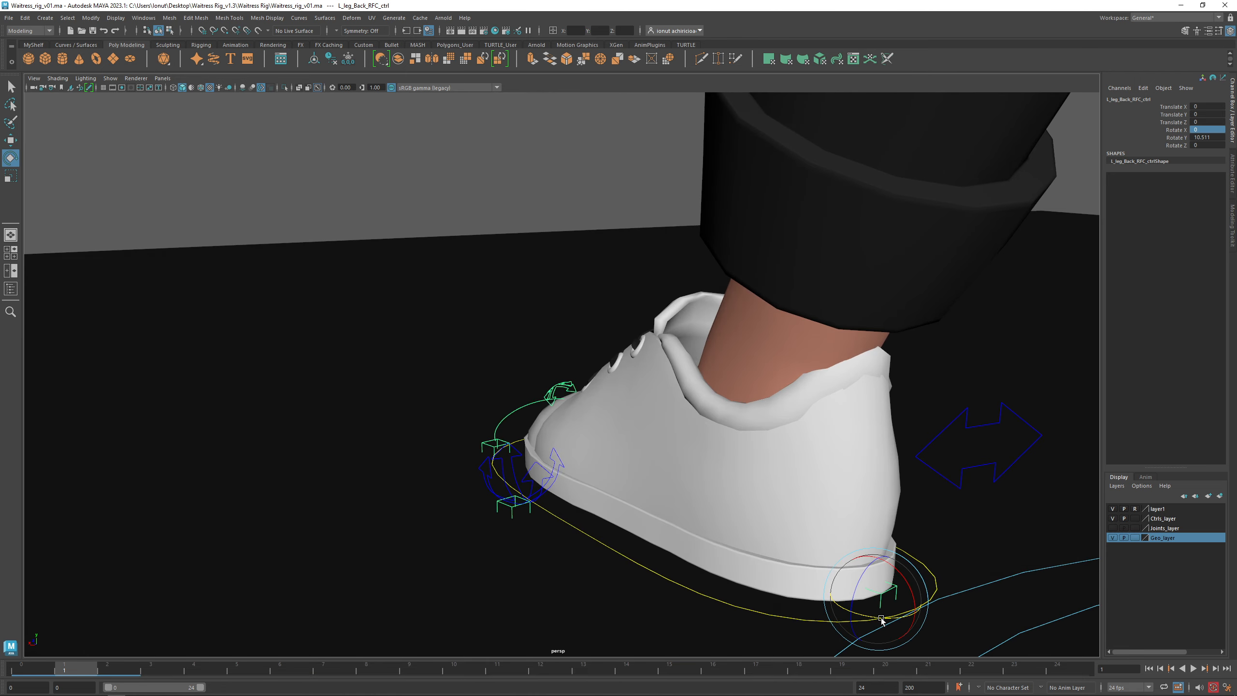
# Step: Inspect the turned left foot from the front at frames 0 and 1, and reset the heel control's Rotate Y to 0
pyautogui.click(30, 673)
pyautogui.keyDown('alt'); pyautogui.moveTo(532, 441); pyautogui.dragTo(610, 323); pyautogui.keyUp('alt')
pyautogui.keyDown('alt'); pyautogui.moveTo(610, 323); pyautogui.dragTo(679, 340, button='middle'); pyautogui.keyUp('alt')
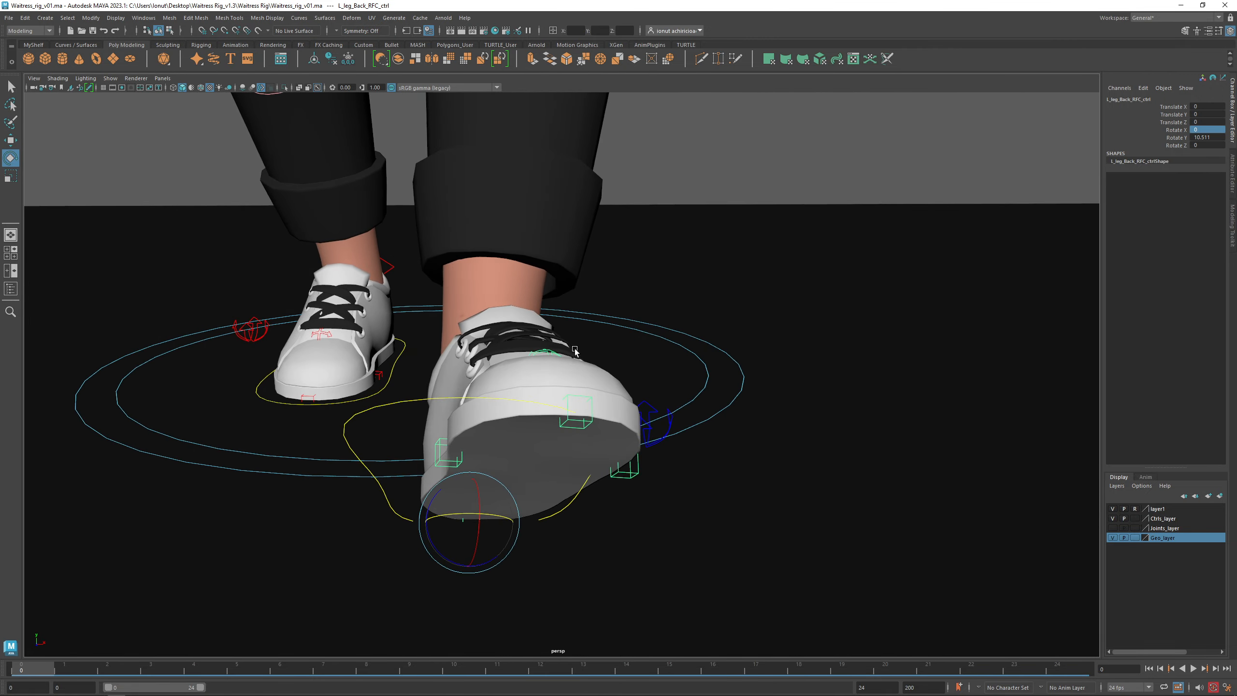
pyautogui.keyDown('alt'); pyautogui.moveTo(679, 340); pyautogui.dragTo(334, 308, button='right'); pyautogui.keyUp('alt')
pyautogui.keyDown('alt'); pyautogui.moveTo(474, 393); pyautogui.dragTo(466, 397); pyautogui.keyUp('alt')
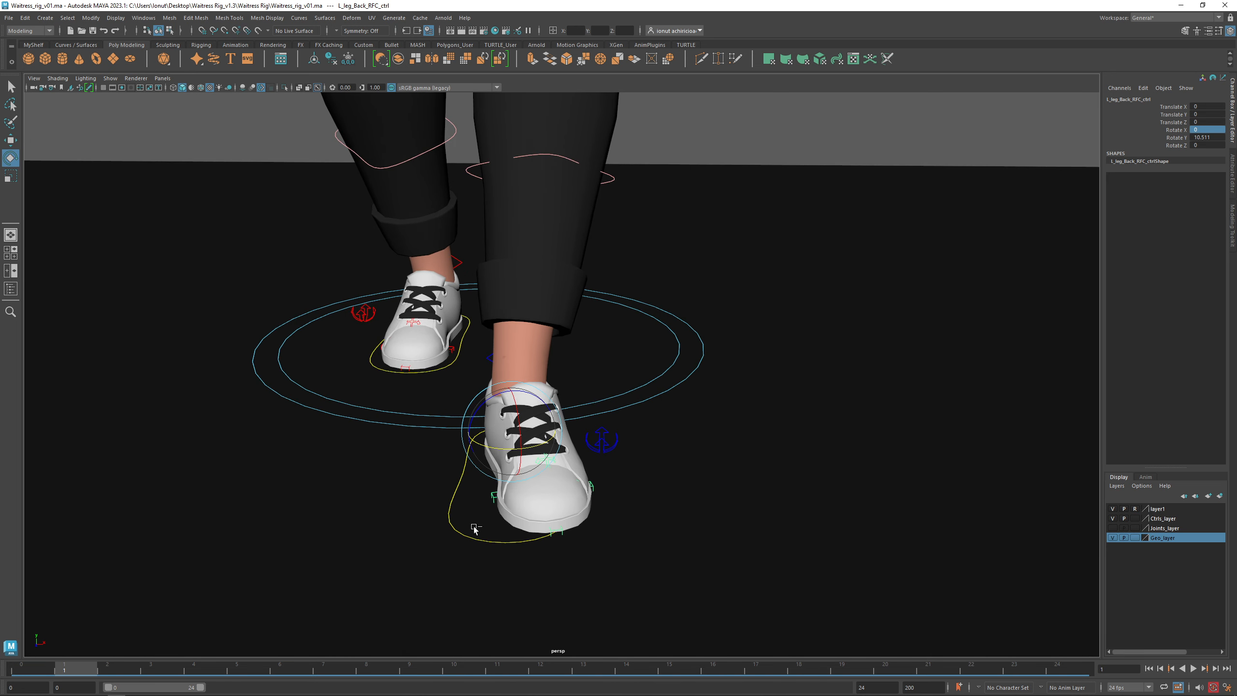
pyautogui.hotkey('alt', '.')
pyautogui.moveTo(81, 673); pyautogui.dragTo(45, 673)
pyautogui.keyDown('alt'); pyautogui.moveTo(486, 469); pyautogui.dragTo(477, 457); pyautogui.keyUp('alt')
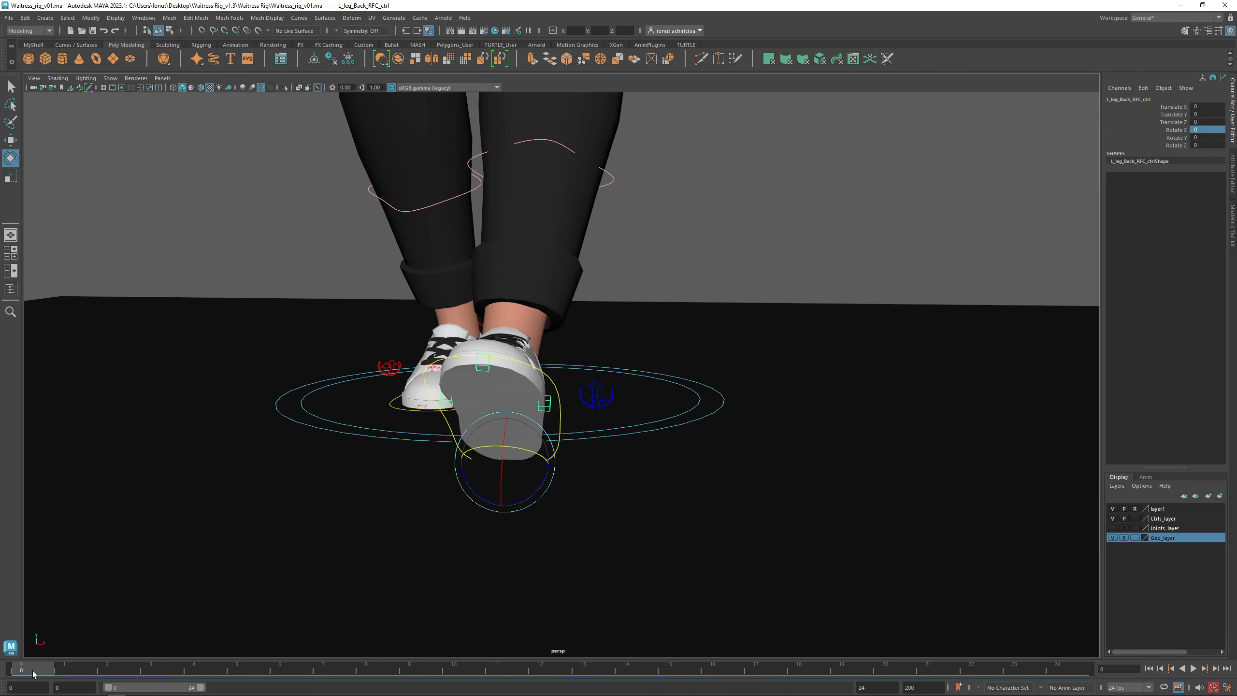
# Step: Key the left heel reverse-foot control's rotation at frames 0, 24 and 12
pyautogui.hotkey('shift', 'e')
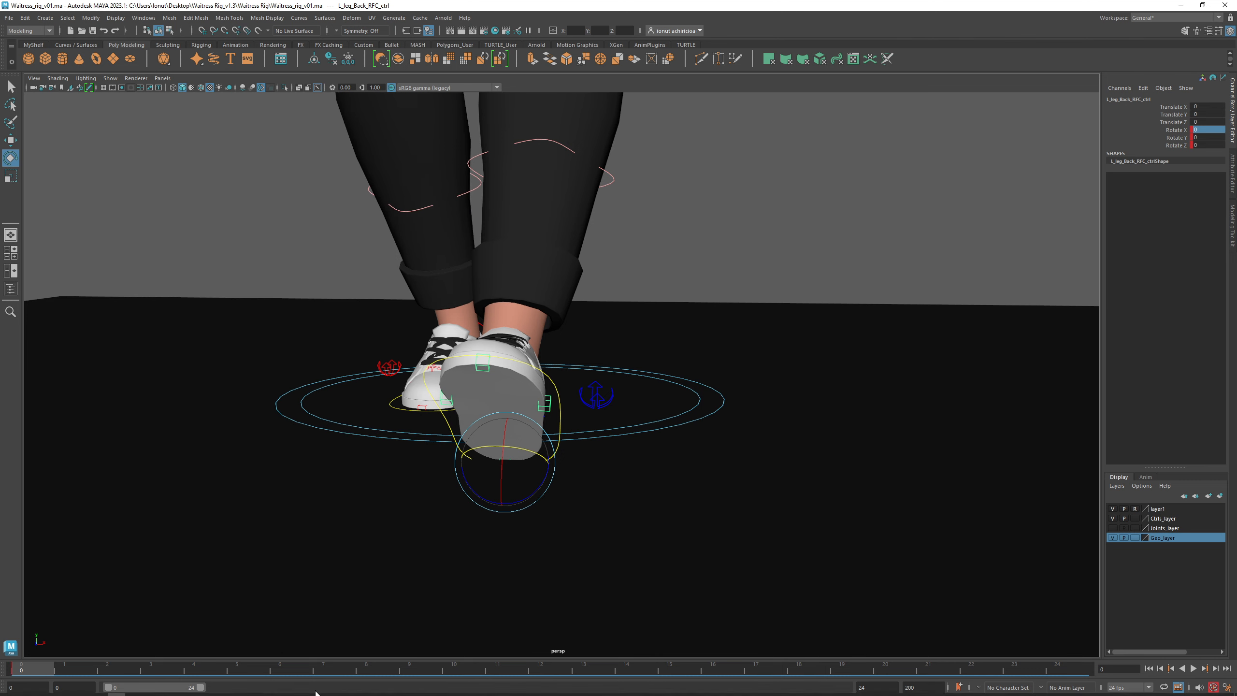
pyautogui.click(1064, 673)
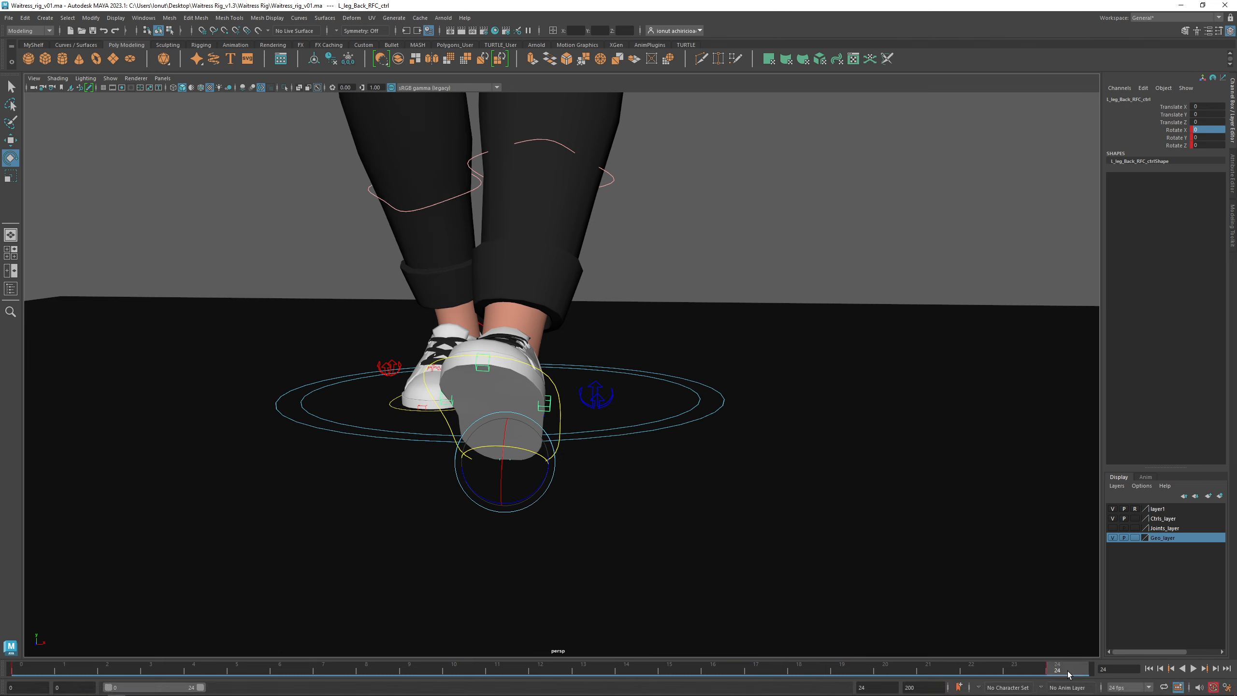
pyautogui.click(546, 671)
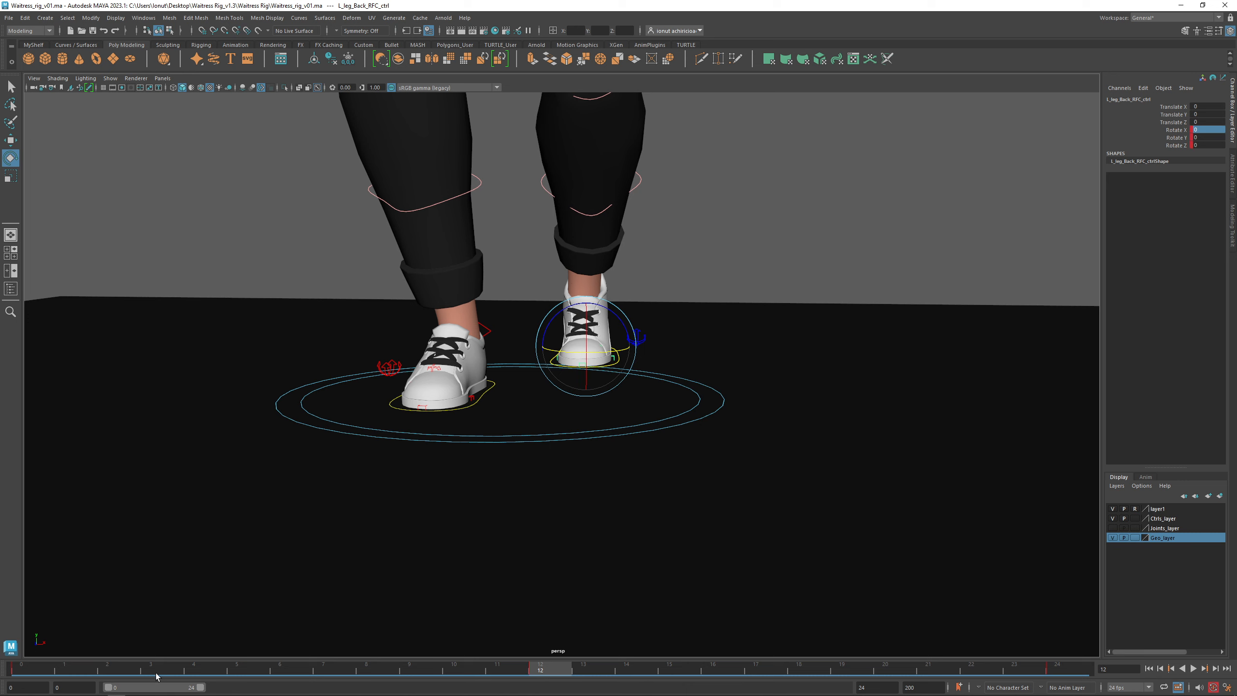
# Step: Set the left heel control's Rotate Y to 7 at frames 0 and 24
pyautogui.click(21, 669)
pyautogui.moveTo(528, 448); pyautogui.dragTo(529, 452)
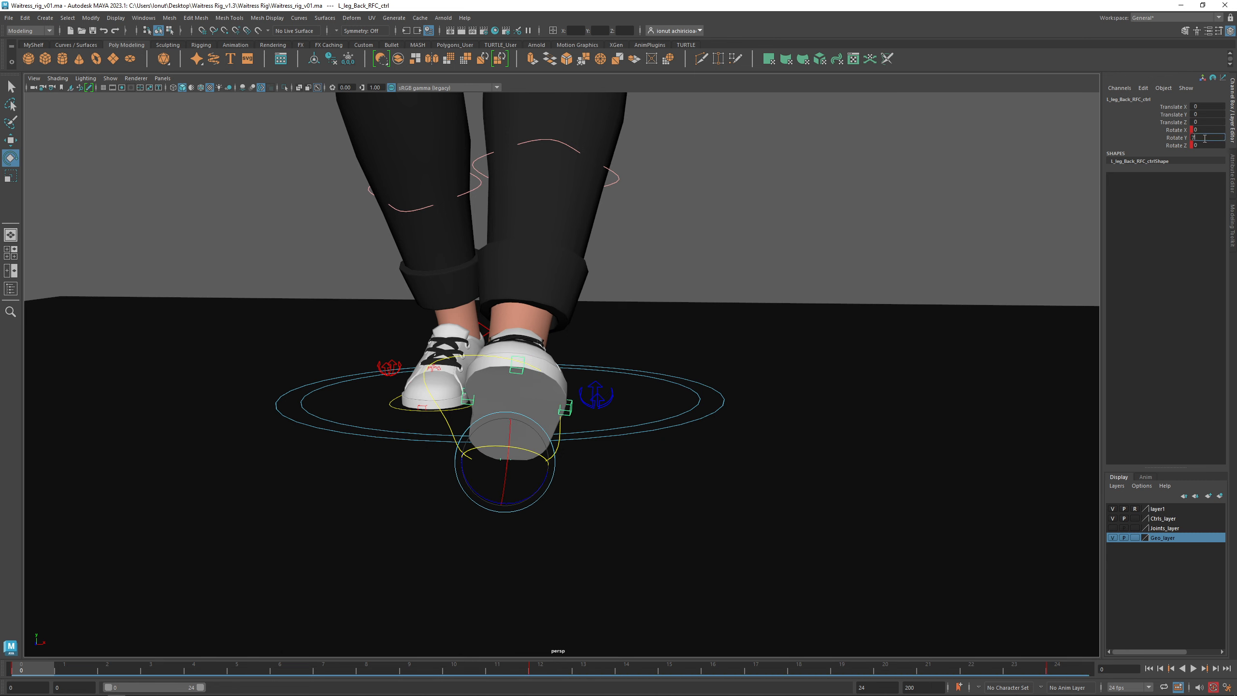
pyautogui.moveTo(1189, 139); pyautogui.dragTo(1183, 145)
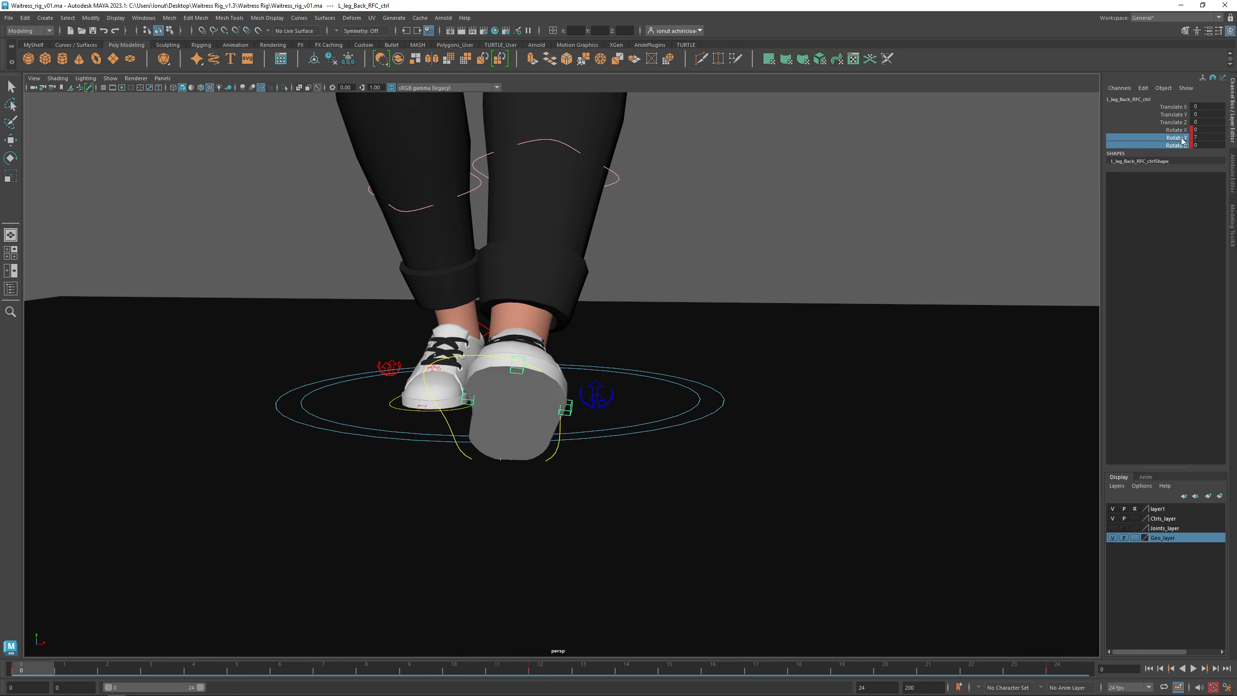
pyautogui.keyDown('alt'); pyautogui.moveTo(533, 427); pyautogui.dragTo(548, 429); pyautogui.keyUp('alt')
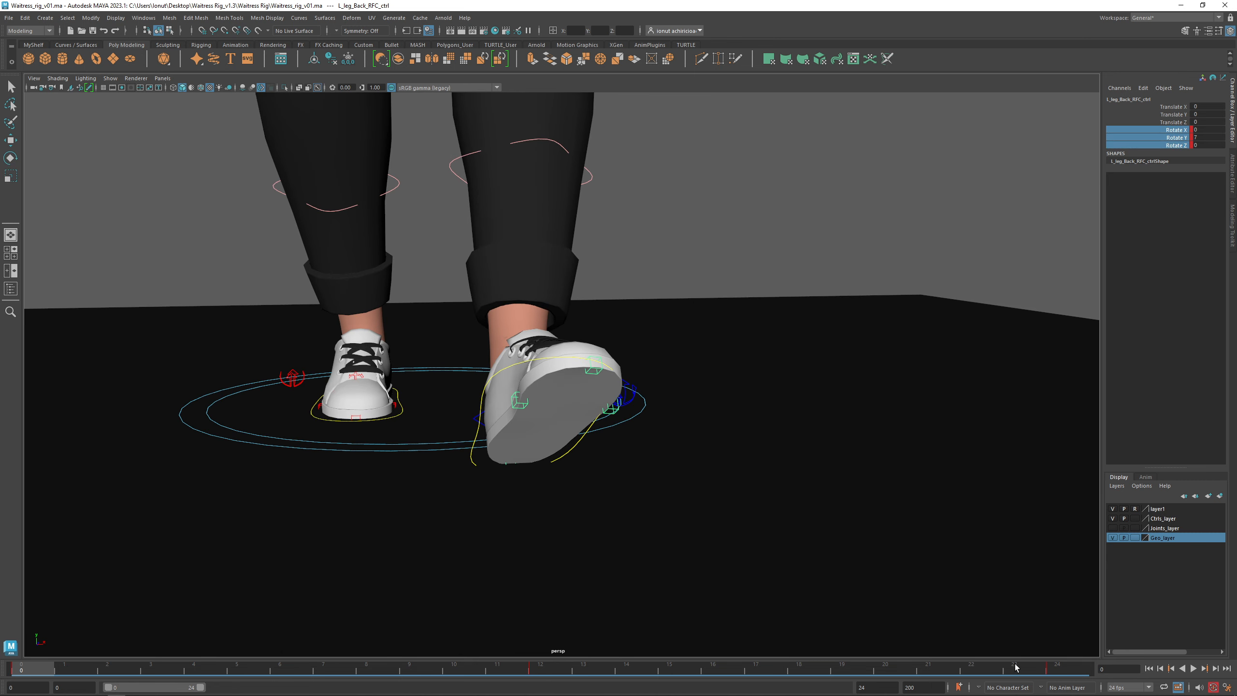
pyautogui.click(1063, 673)
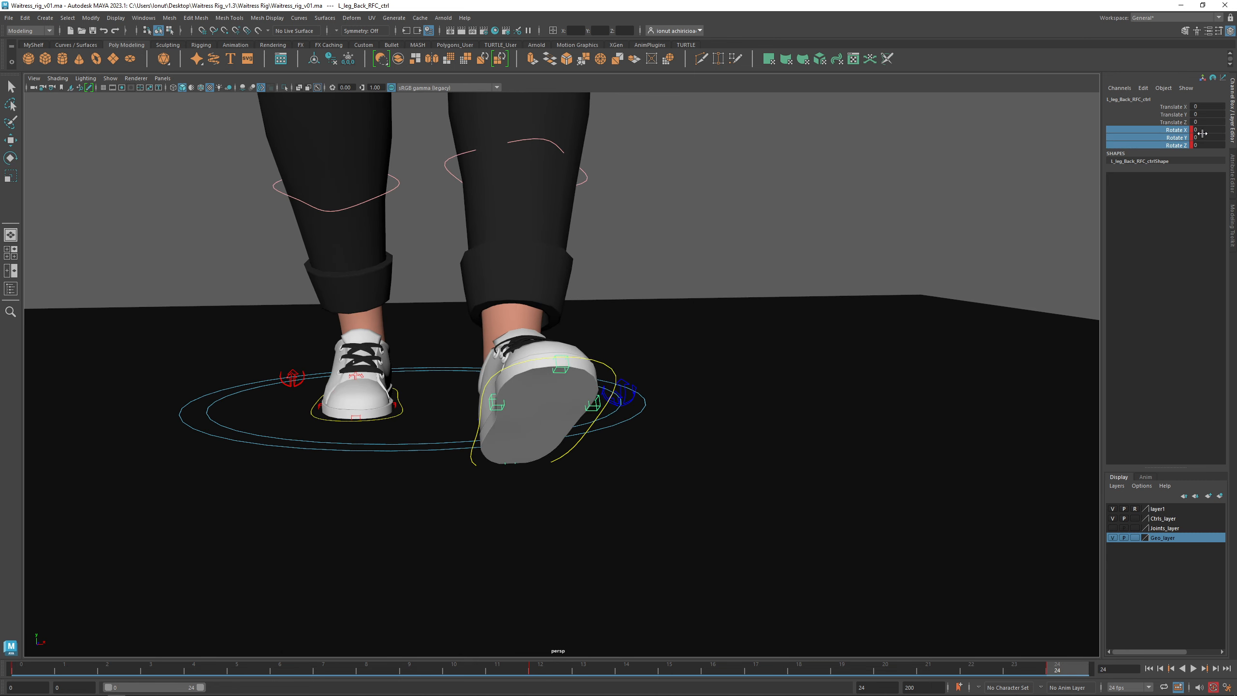
pyautogui.click(1205, 137)
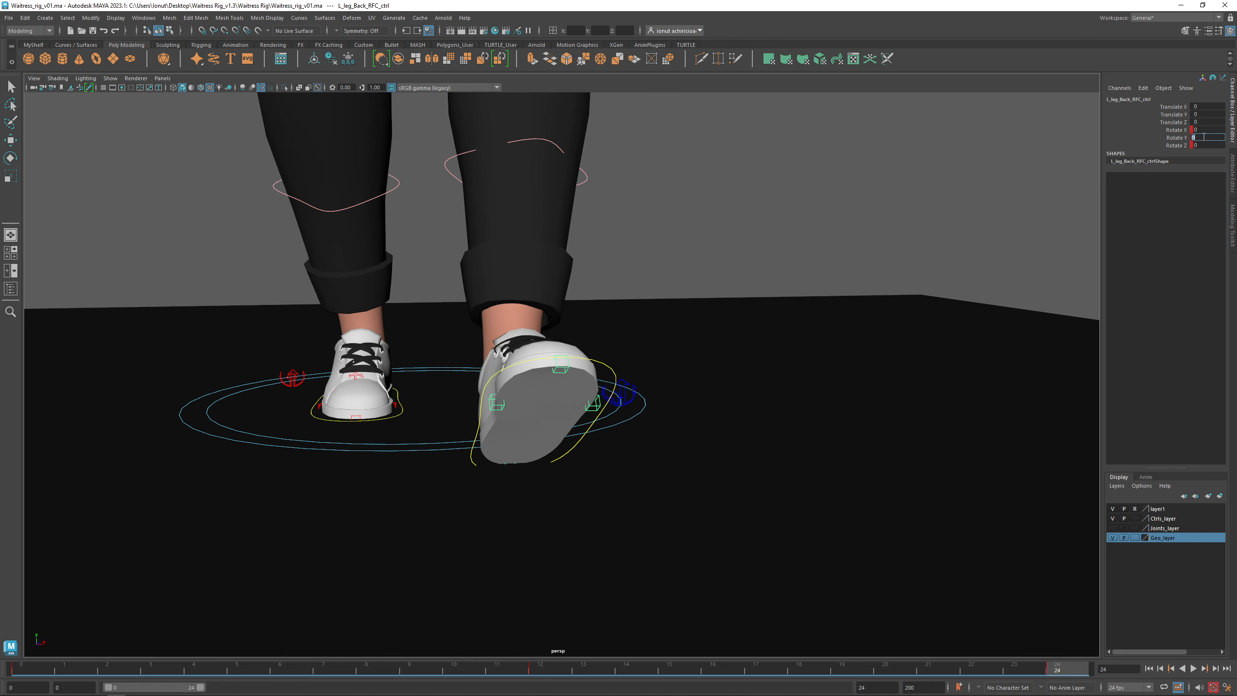
pyautogui.write('7')
pyautogui.press('Return')
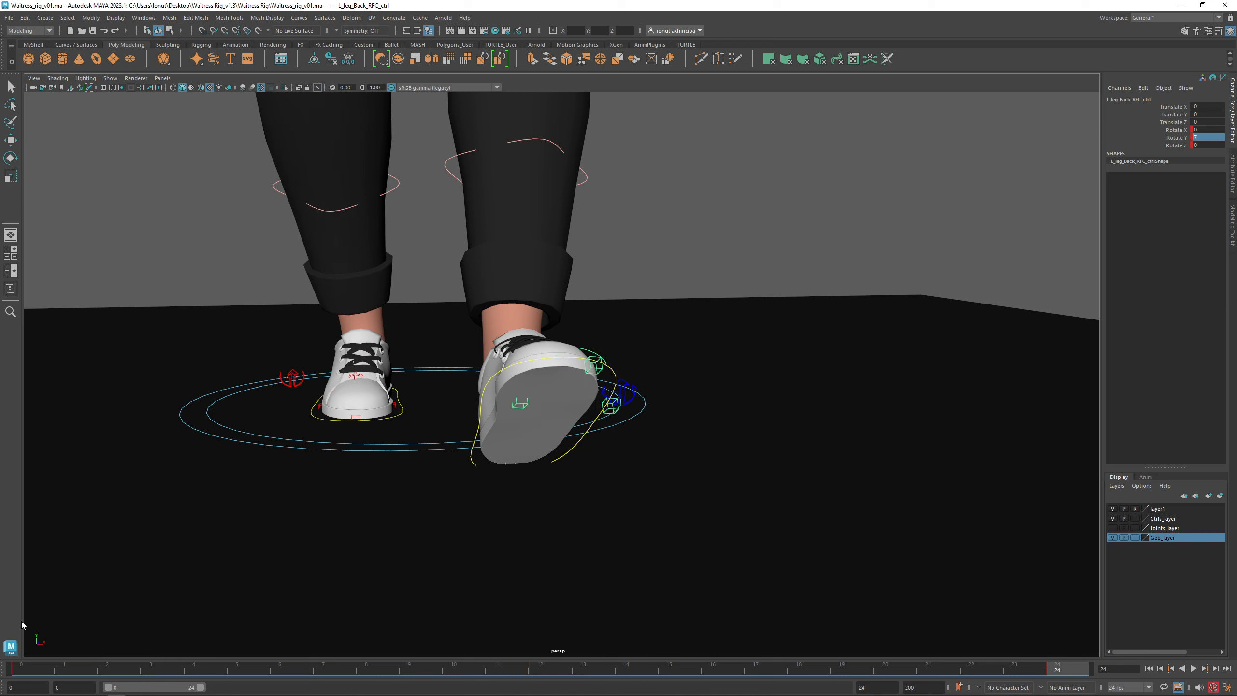
# Step: Review the left foot's outward turn in playback and set the heel control's Rotate Y to 5 at frame 0
pyautogui.hotkey('alt', 'v')
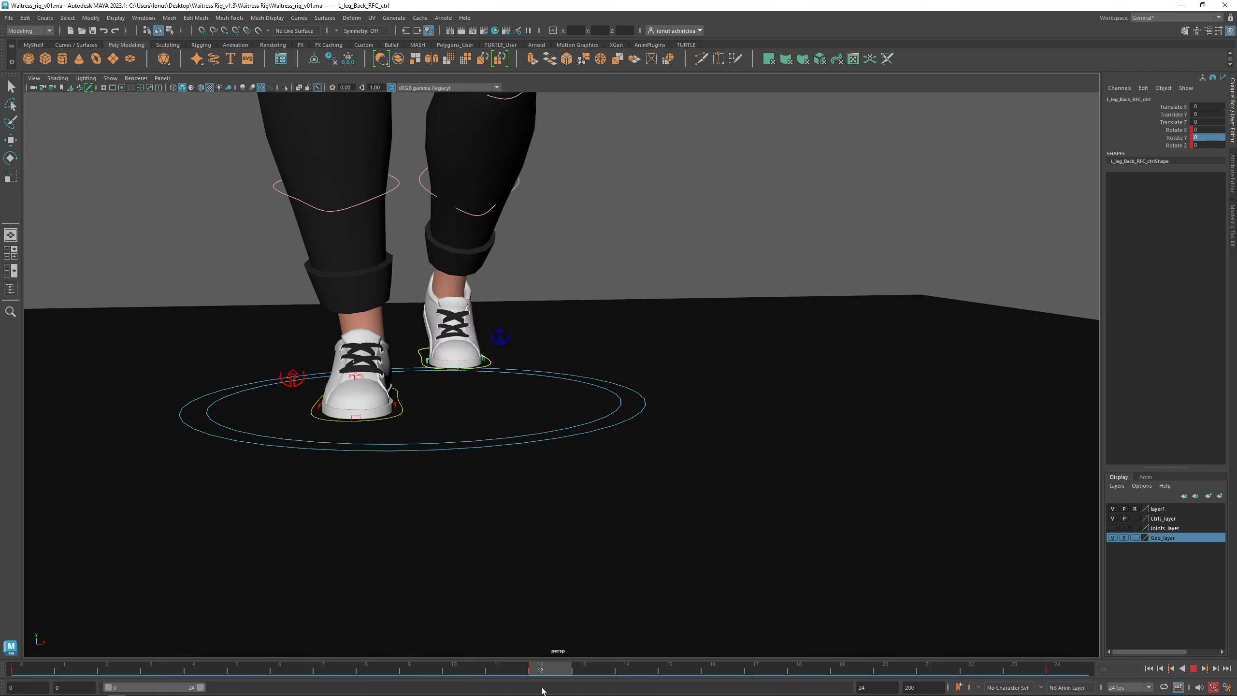
pyautogui.moveTo(572, 688); pyautogui.dragTo(550, 688)
pyautogui.keyDown('alt'); pyautogui.moveTo(567, 441); pyautogui.dragTo(510, 442); pyautogui.keyUp('alt')
pyautogui.click(30, 670)
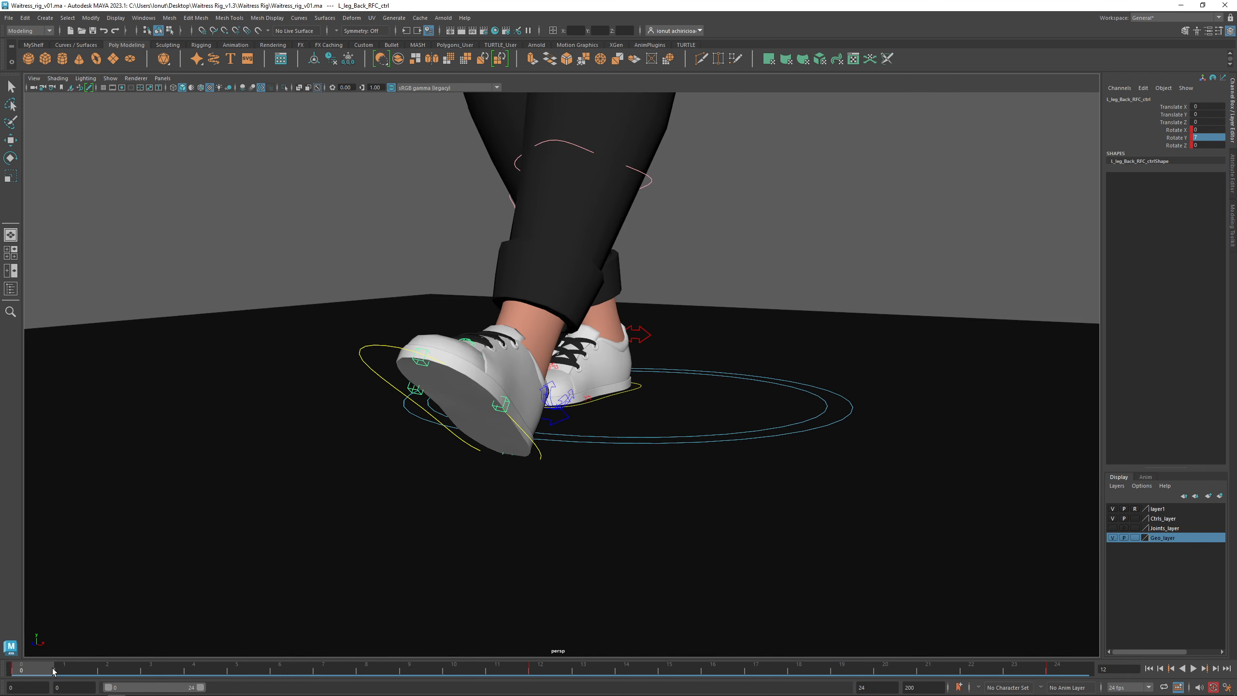
pyautogui.moveTo(52, 668); pyautogui.dragTo(82, 668)
pyautogui.keyDown('alt'); pyautogui.moveTo(445, 446); pyautogui.dragTo(467, 460); pyautogui.keyUp('alt')
pyautogui.click(14, 672)
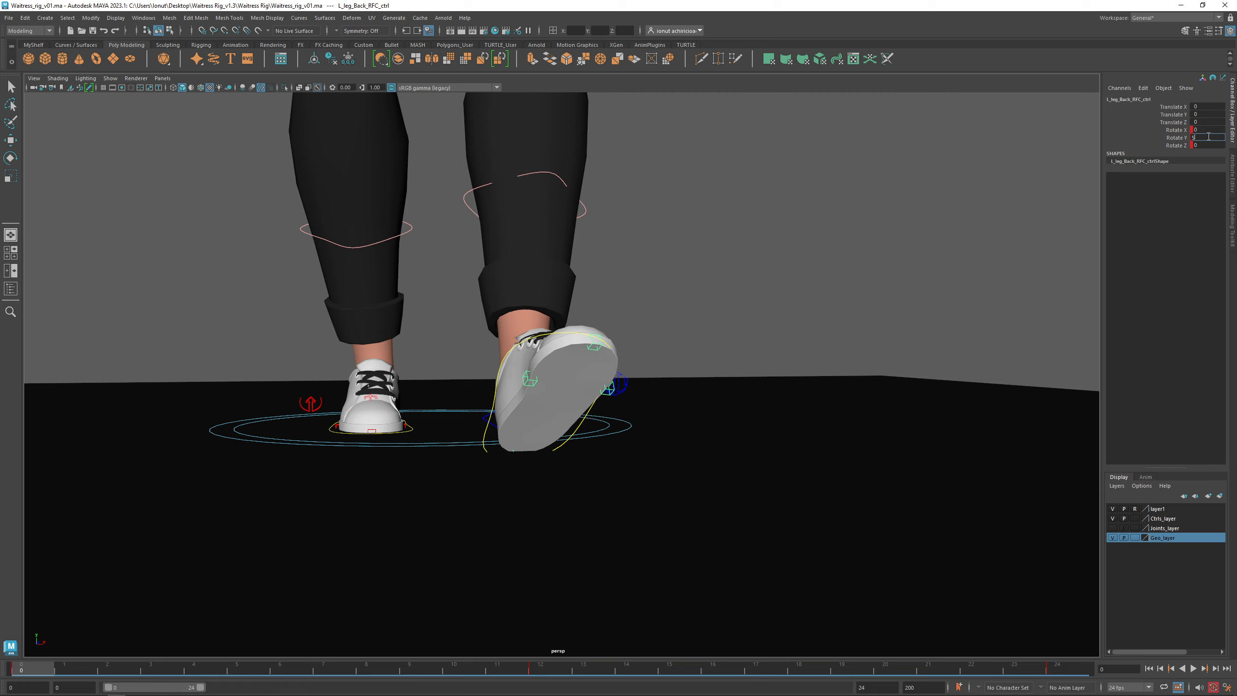
pyautogui.press('Return')
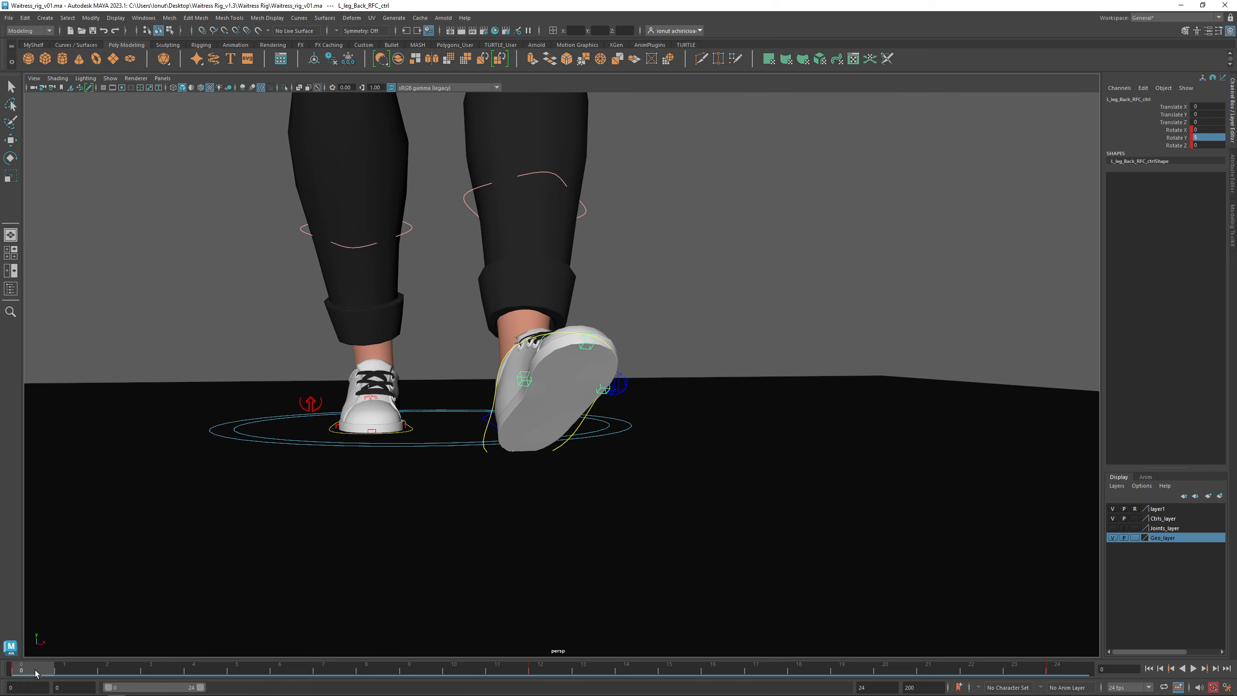
# Step: Copy the left heel control's frame 0 rotation to frame 24 and compare the poses at frames 0, 12 and 24
pyautogui.hotkey('alt', 'v')
pyautogui.moveTo(41, 670); pyautogui.dragTo(1056, 671)
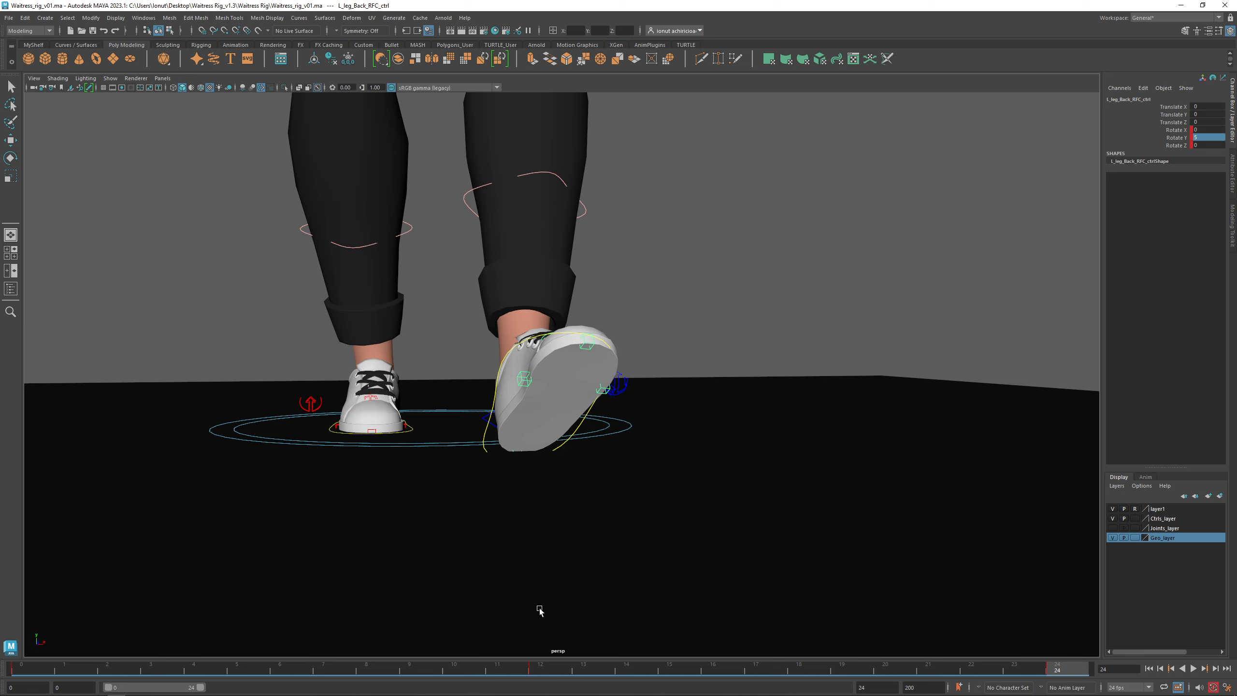
pyautogui.click(545, 671)
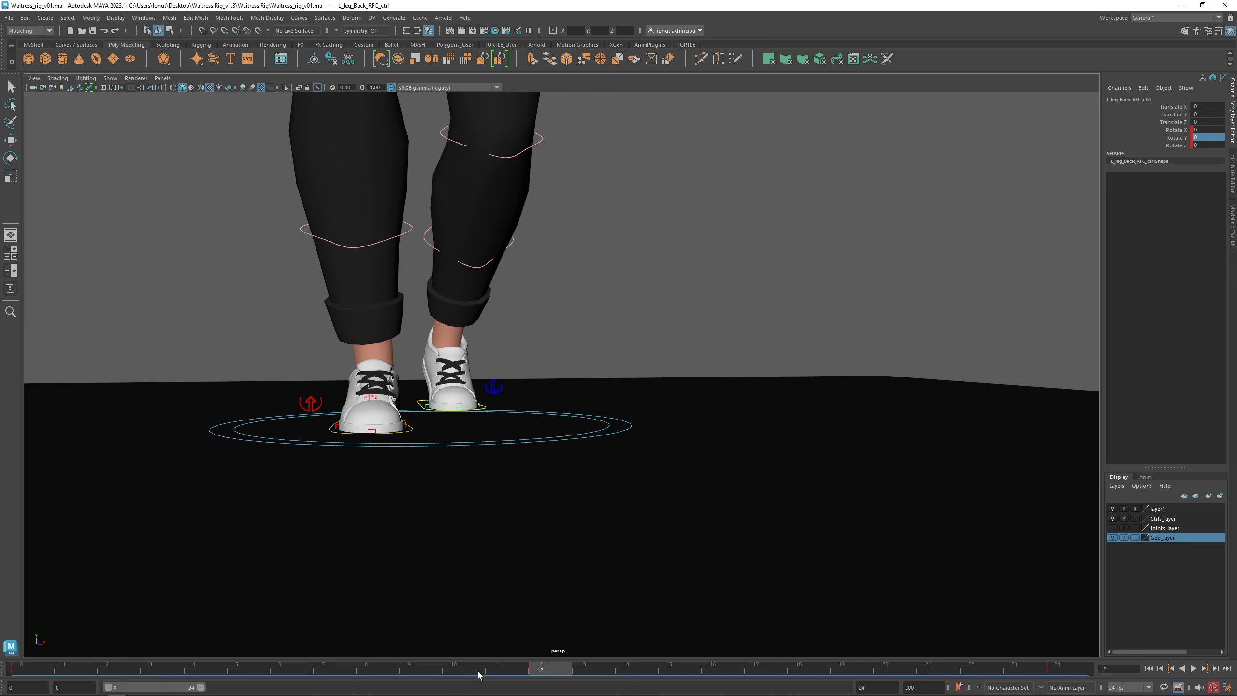
pyautogui.click(26, 674)
pyautogui.click(1065, 671)
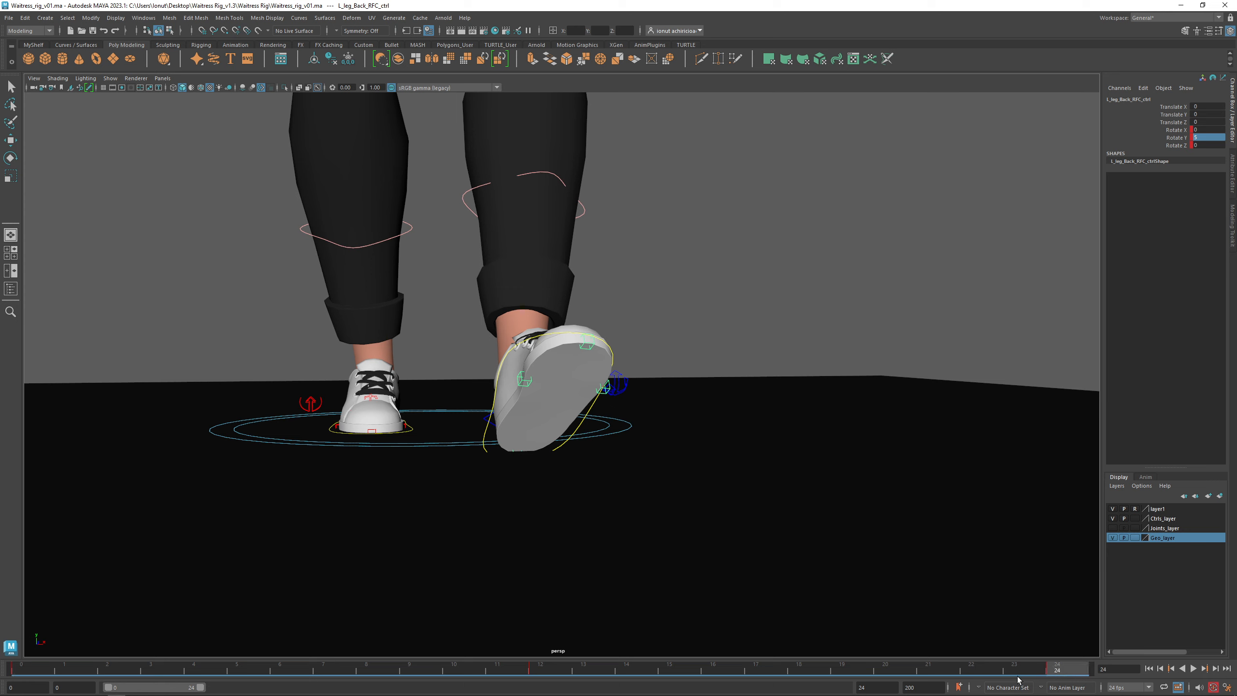
pyautogui.click(33, 674)
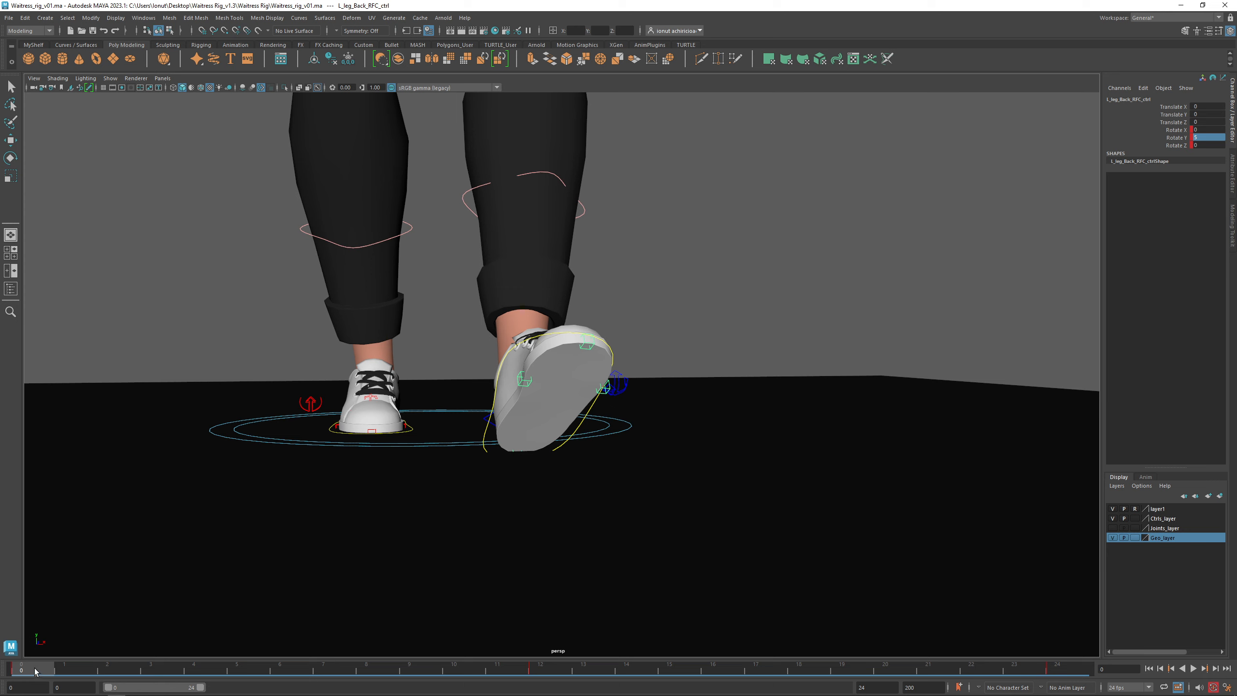
# Step: Select the left foot IK control and examine the foot's motion between frames 12 and 14 from the front
pyautogui.moveTo(35, 669)
pyautogui.mouseDown()
pyautogui.moveTo(1067, 651)
pyautogui.moveTo(32, 662)
pyautogui.mouseUp()
pyautogui.keyDown('alt'); pyautogui.moveTo(611, 486); pyautogui.dragTo(489, 498); pyautogui.keyUp('alt')
pyautogui.scroll(3, 529, 458)
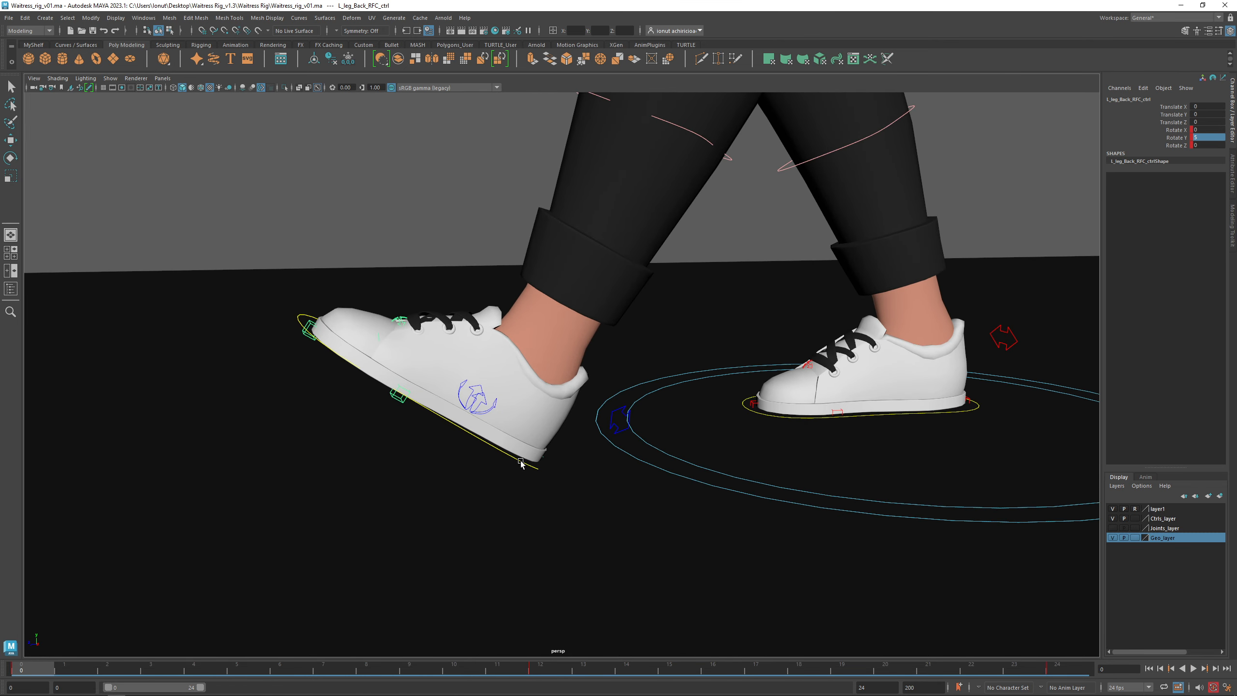
pyautogui.click(520, 462)
pyautogui.press('e')
pyautogui.keyDown('alt'); pyautogui.moveTo(521, 475); pyautogui.dragTo(638, 469); pyautogui.keyUp('alt')
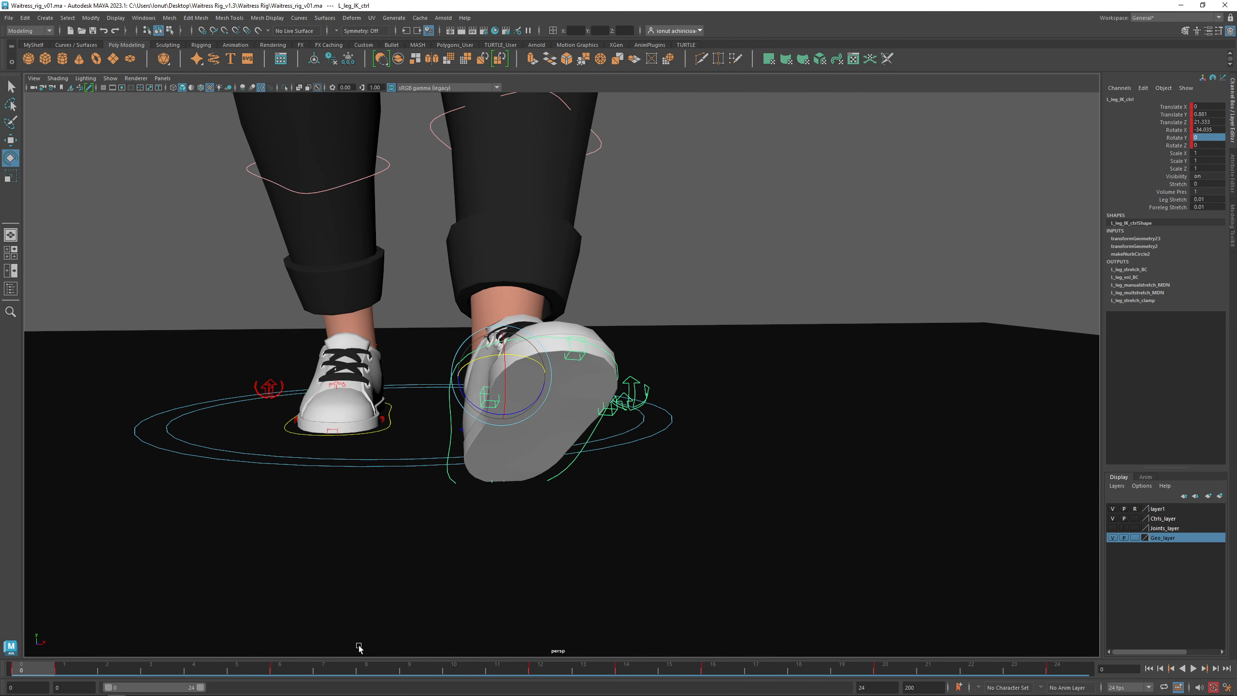
pyautogui.click(540, 673)
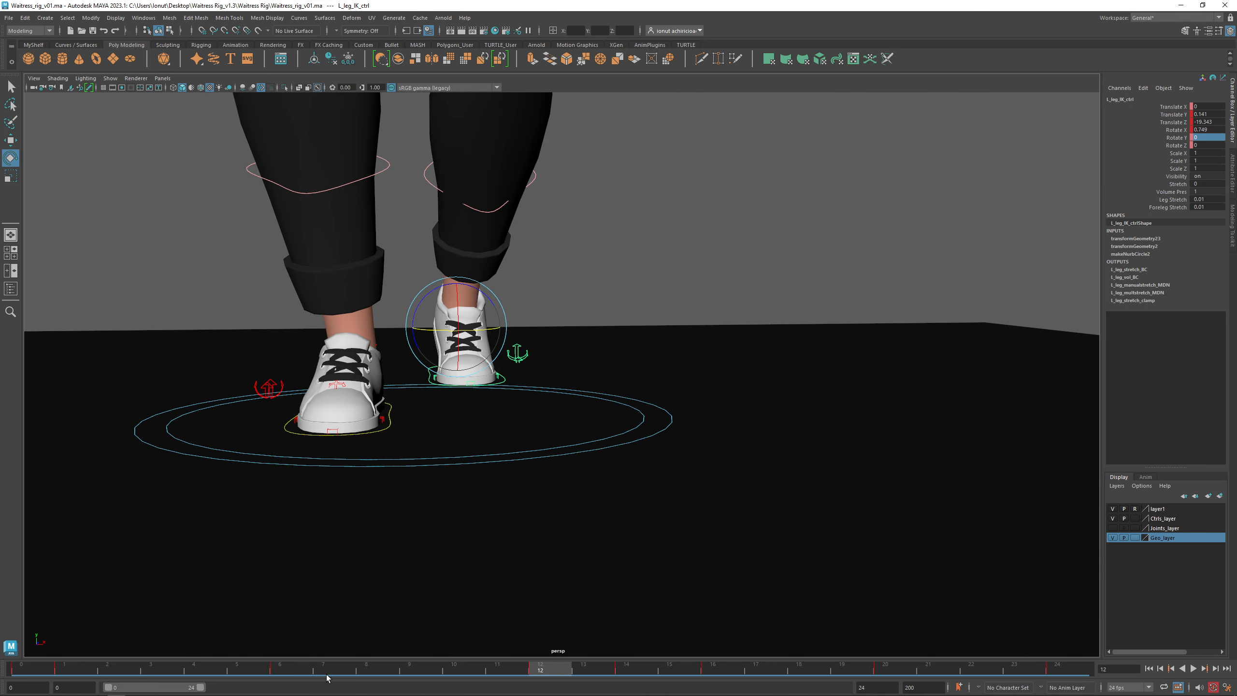
pyautogui.moveTo(327, 677); pyautogui.dragTo(614, 670)
pyautogui.moveTo(620, 671); pyautogui.dragTo(621, 671)
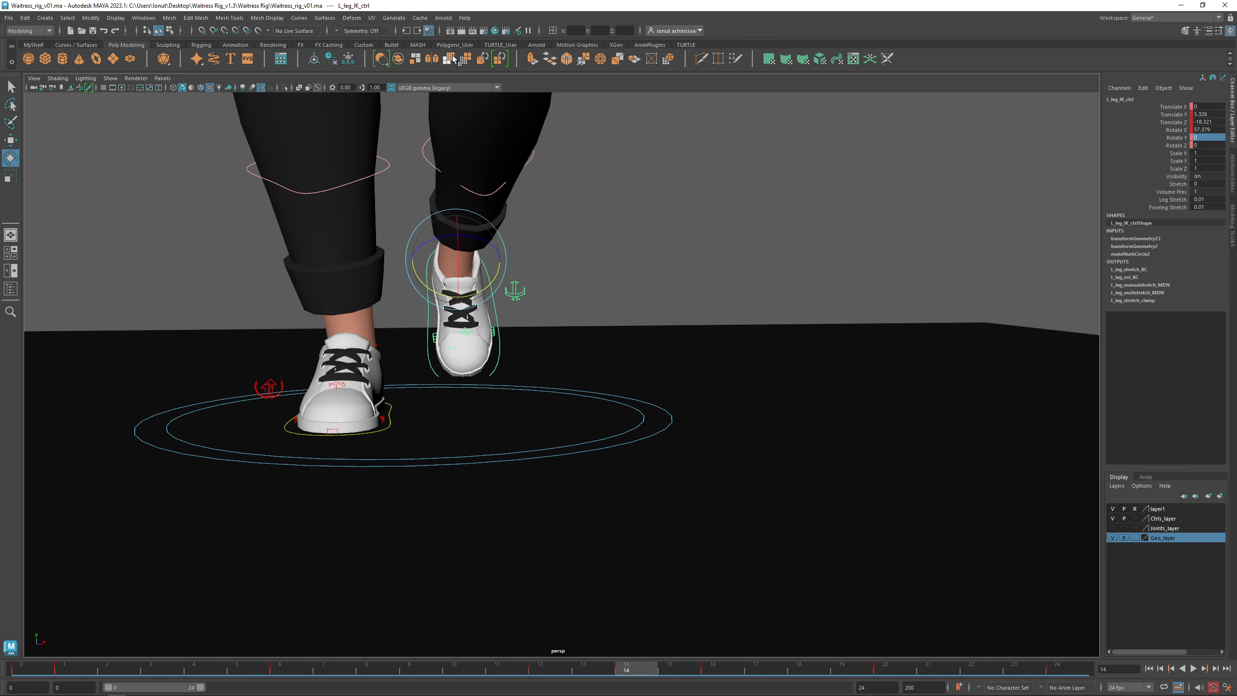
# Step: Open the Graph Editor beside the feet and isolate the left foot IK control's Translate Z curve
pyautogui.click(134, 19)
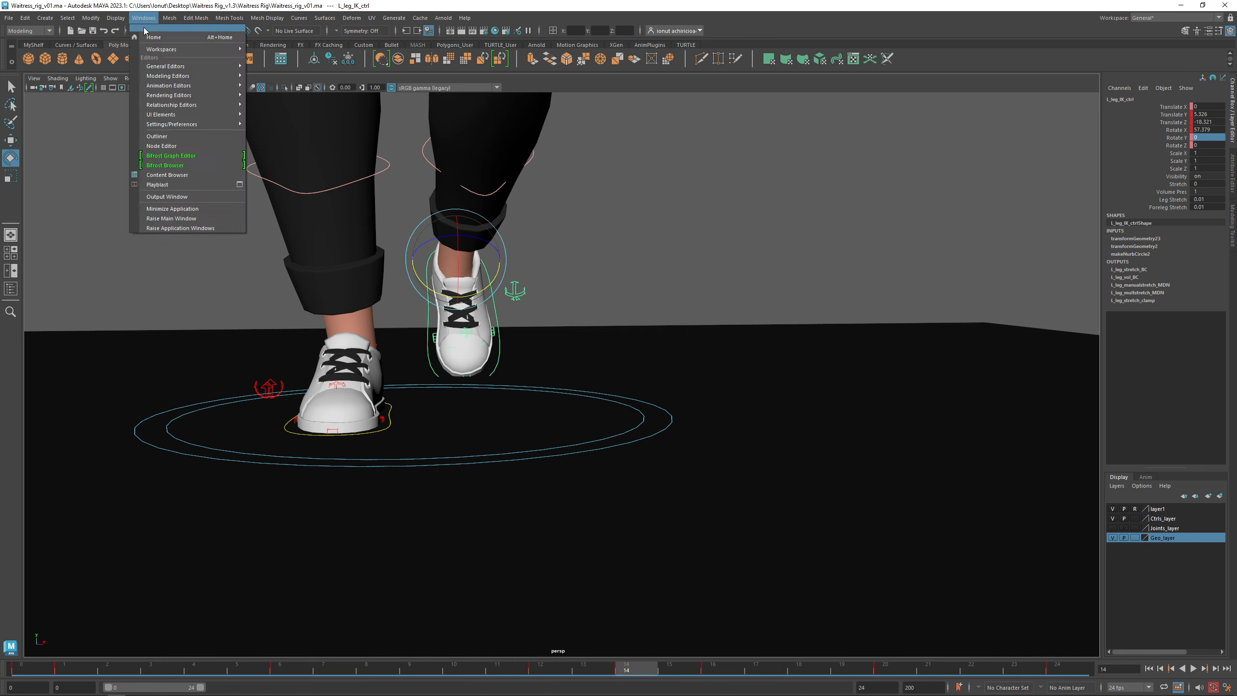
pyautogui.moveTo(168, 85)
pyautogui.click(271, 94)
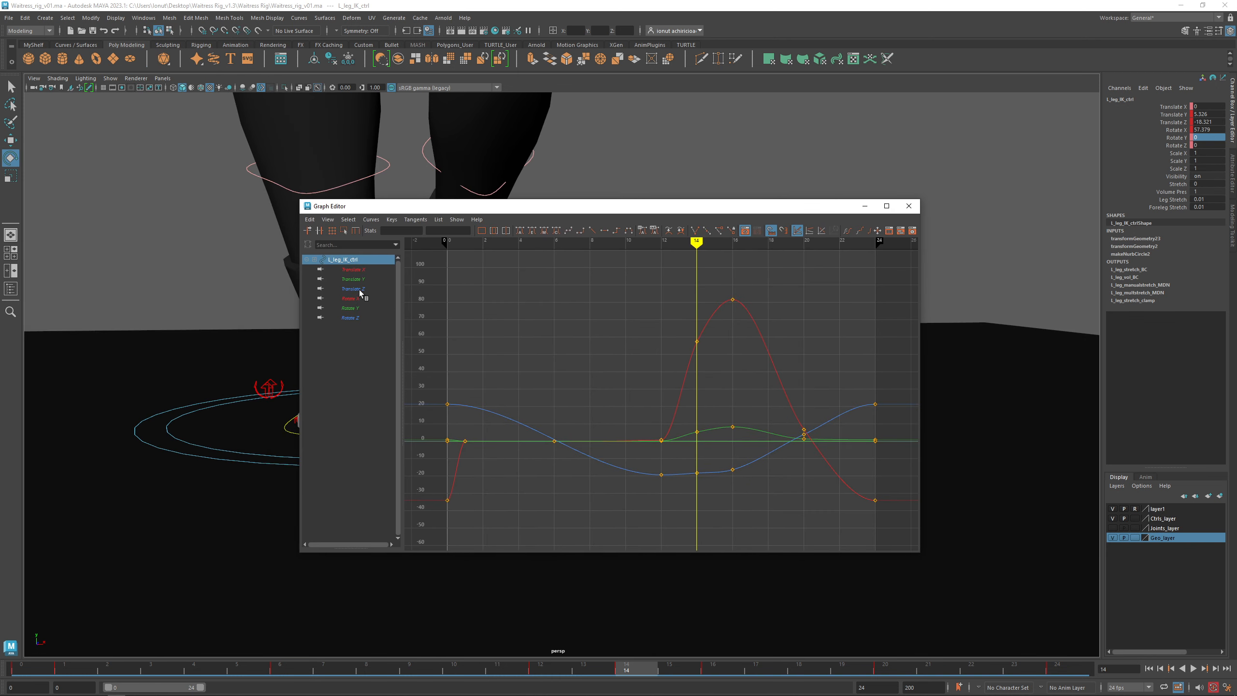
pyautogui.click(360, 288)
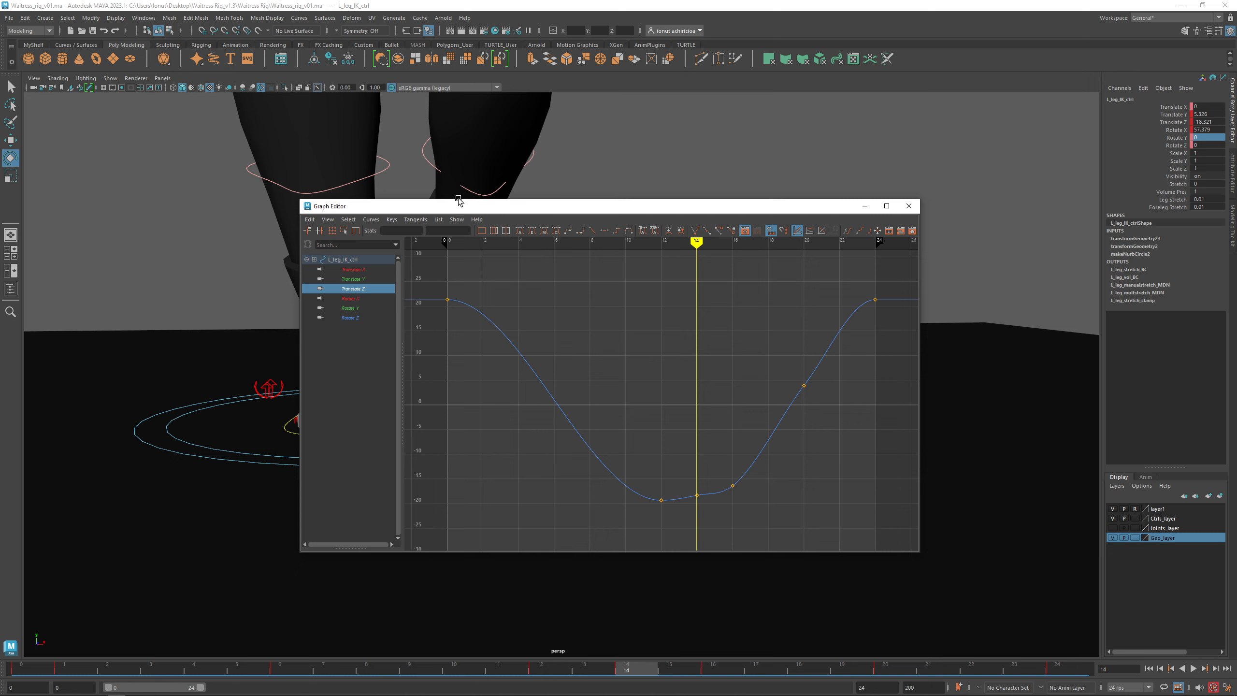
pyautogui.moveTo(488, 206); pyautogui.dragTo(728, 168)
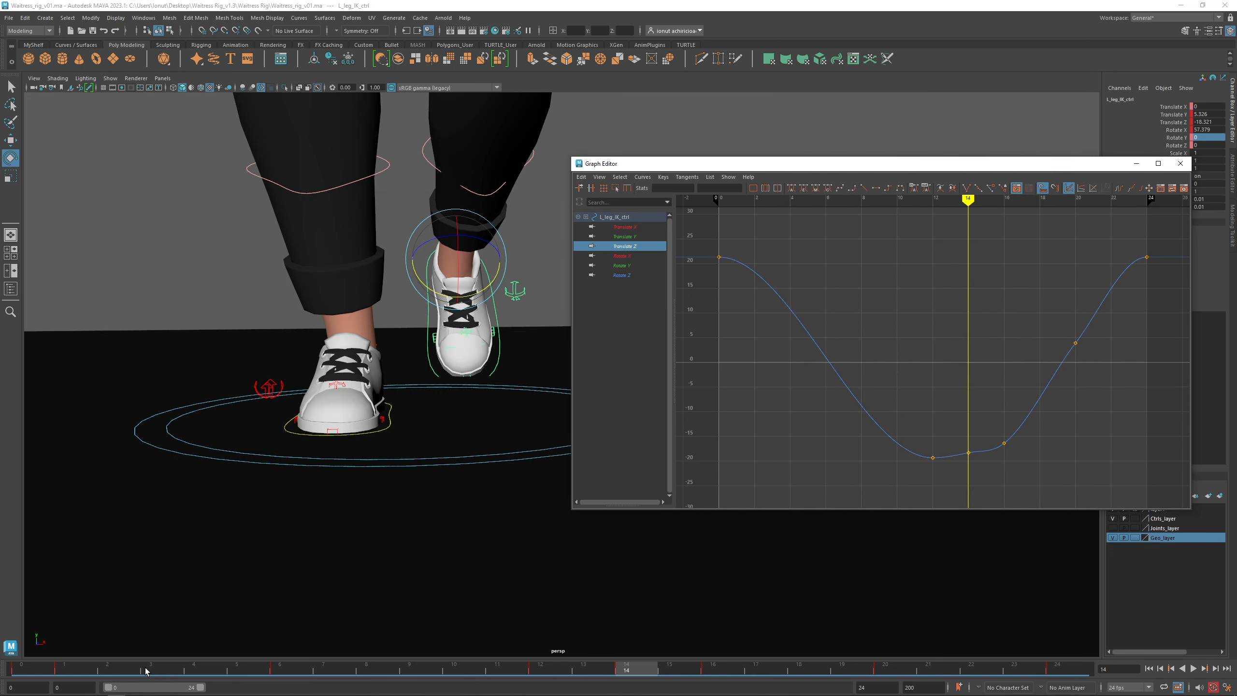
# Step: Examine the left foot's motion from the side between frames 0 and 14 by playing and scrubbing the animation
pyautogui.click(41, 671)
pyautogui.keyDown('alt'); pyautogui.moveTo(443, 415); pyautogui.dragTo(340, 421); pyautogui.keyUp('alt')
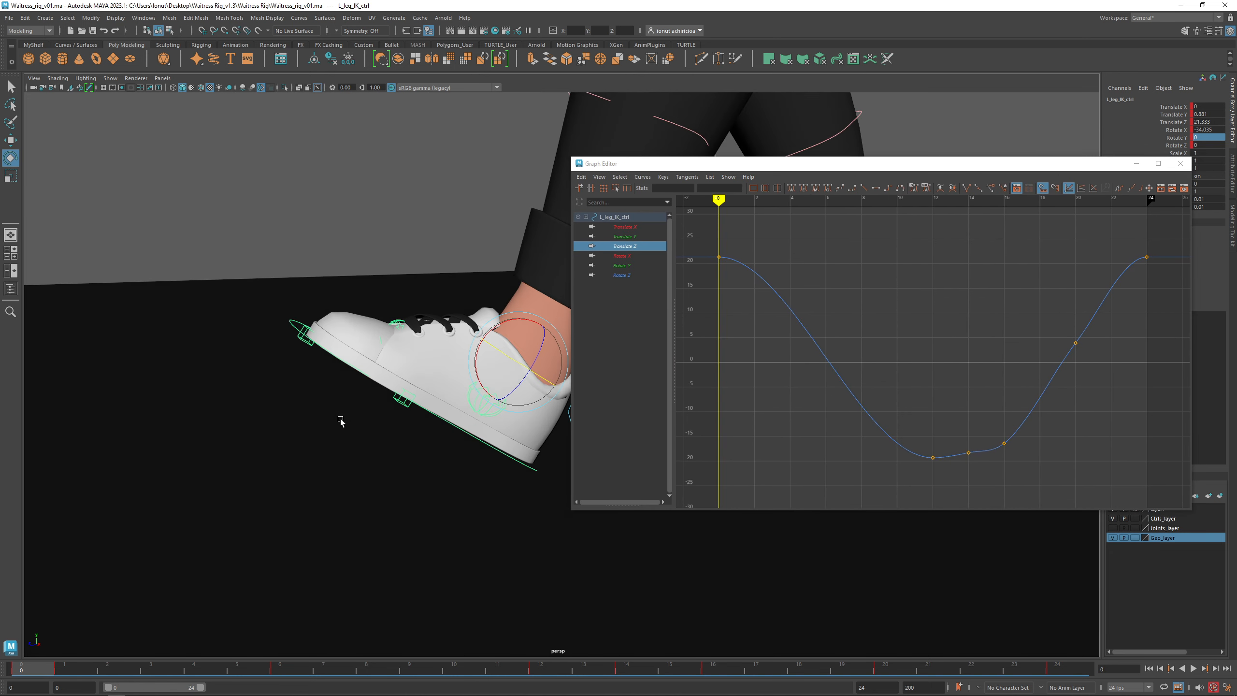
pyautogui.press('w')
pyautogui.keyDown('alt'); pyautogui.moveTo(389, 424); pyautogui.dragTo(257, 419, button='middle'); pyautogui.keyUp('alt')
pyautogui.keyDown('alt'); pyautogui.moveTo(358, 404); pyautogui.dragTo(309, 386, button='right'); pyautogui.keyUp('alt')
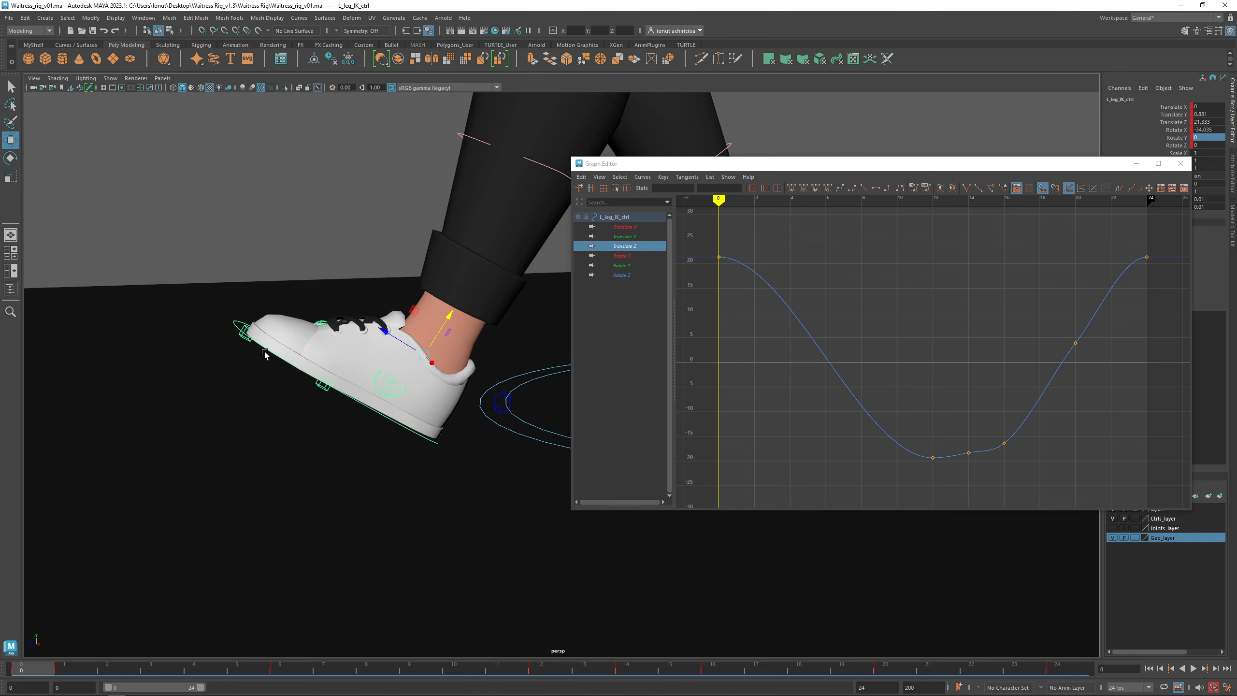
pyautogui.keyDown('alt'); pyautogui.moveTo(361, 397); pyautogui.dragTo(185, 369, button='middle'); pyautogui.keyUp('alt')
pyautogui.hotkey('alt', 'v')
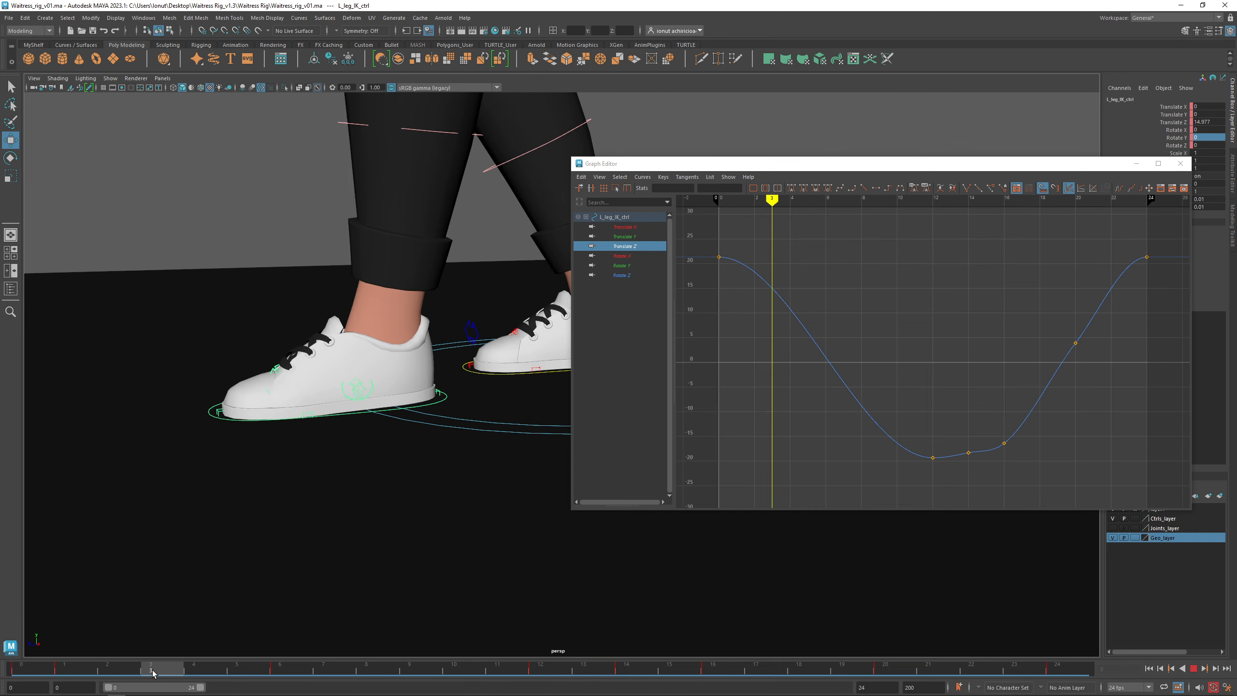
pyautogui.moveTo(30, 676); pyautogui.dragTo(624, 662)
pyautogui.keyDown('alt'); pyautogui.moveTo(402, 325); pyautogui.dragTo(0, 356, button='middle'); pyautogui.keyUp('alt')
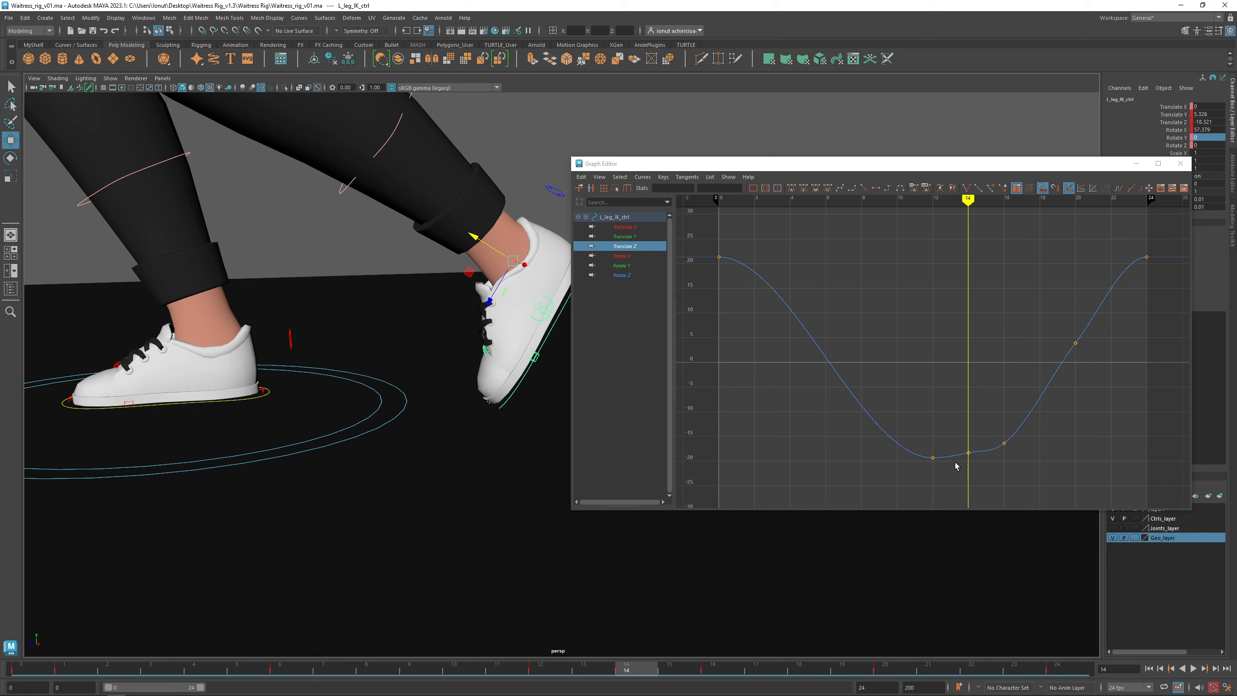
# Step: Delete the Translate Z key at frame 12 and apply linear tangents to make the curve straight between frames 0 and 14
pyautogui.moveTo(921, 439); pyautogui.dragTo(942, 475)
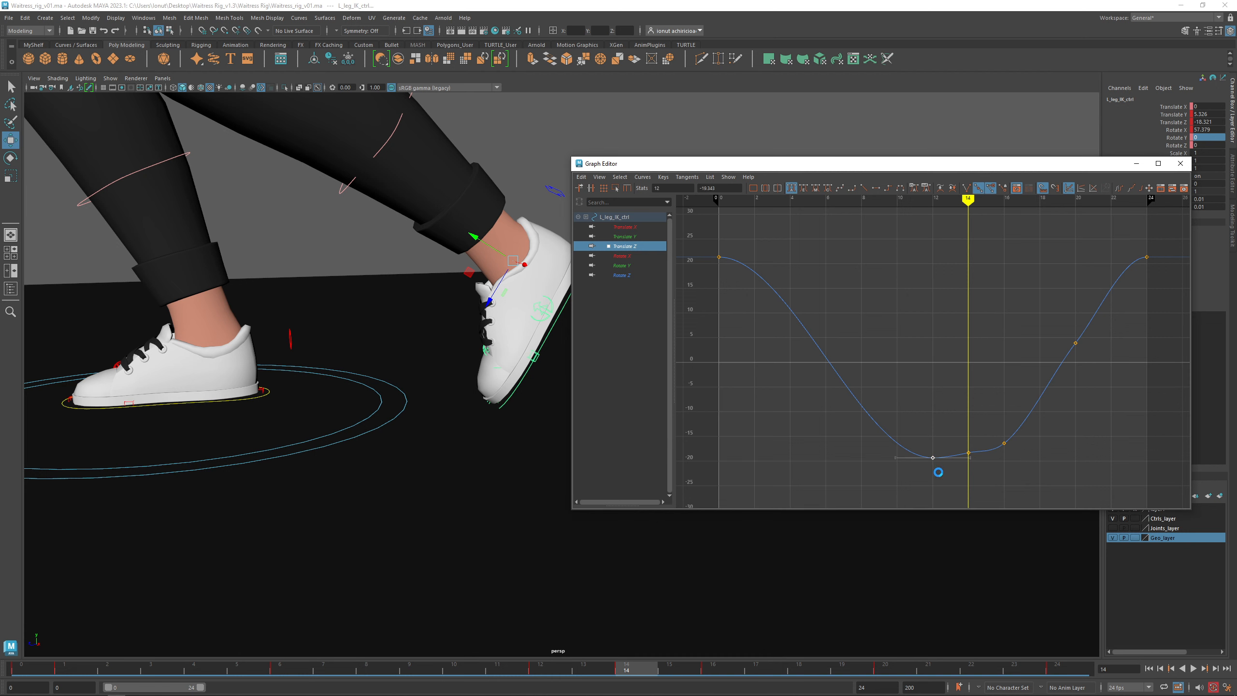
pyautogui.press('Delete')
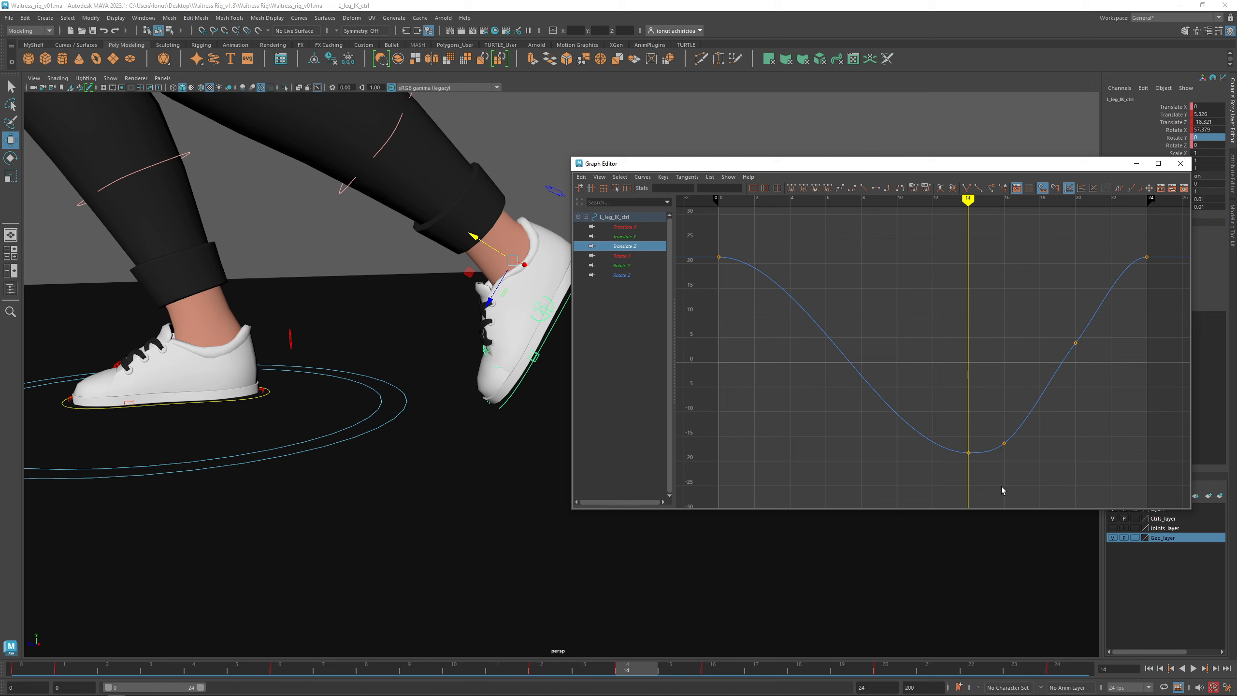
pyautogui.moveTo(711, 255); pyautogui.dragTo(725, 262)
pyautogui.click(864, 189)
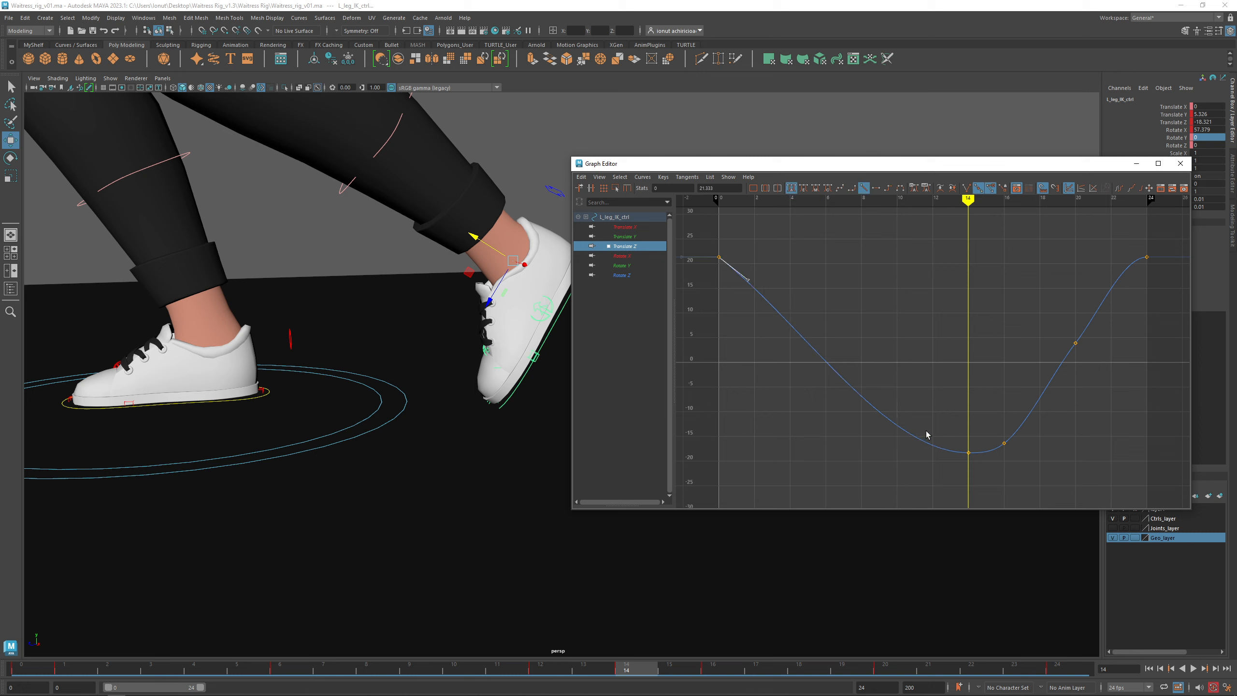
pyautogui.moveTo(926, 433); pyautogui.dragTo(983, 489)
pyautogui.moveTo(917, 449); pyautogui.dragTo(947, 478)
pyautogui.click(863, 190)
# Step: Play the walk, go to frame 20 and delete the left foot IK control's Translate Z key there
pyautogui.click(32, 670)
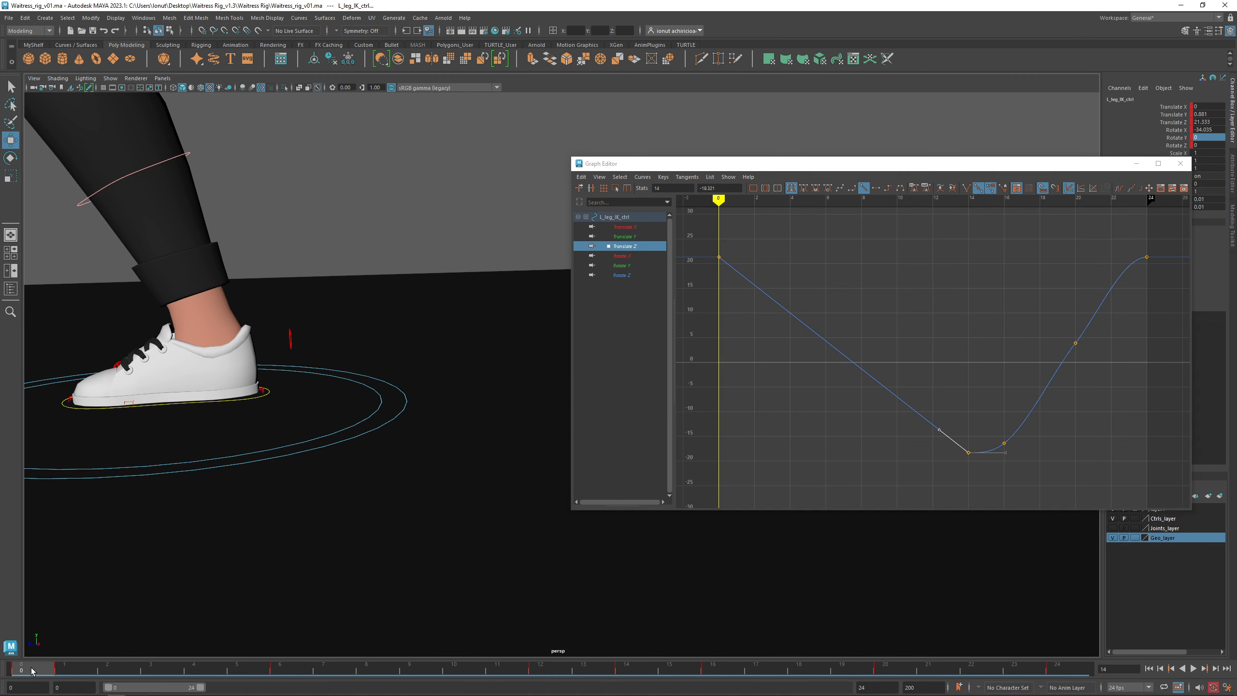
pyautogui.hotkey('alt', 'v')
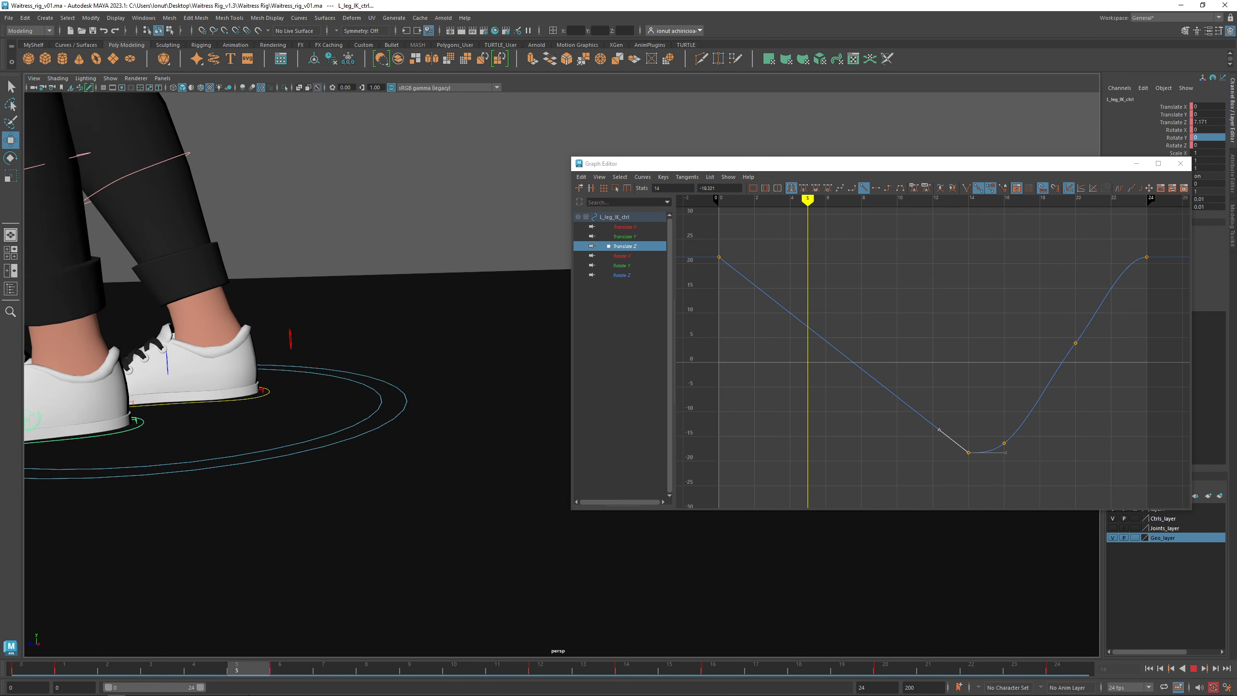
pyautogui.moveTo(914, 666); pyautogui.dragTo(914, 666)
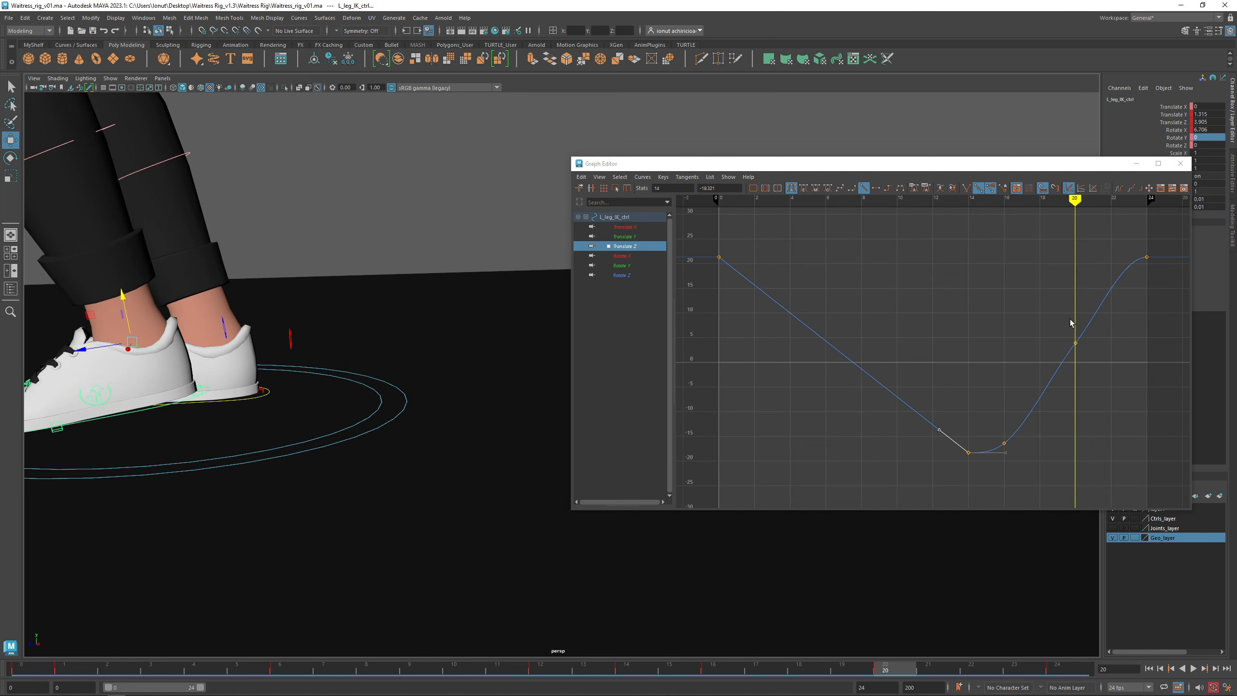
pyautogui.moveTo(1069, 322); pyautogui.dragTo(1087, 367)
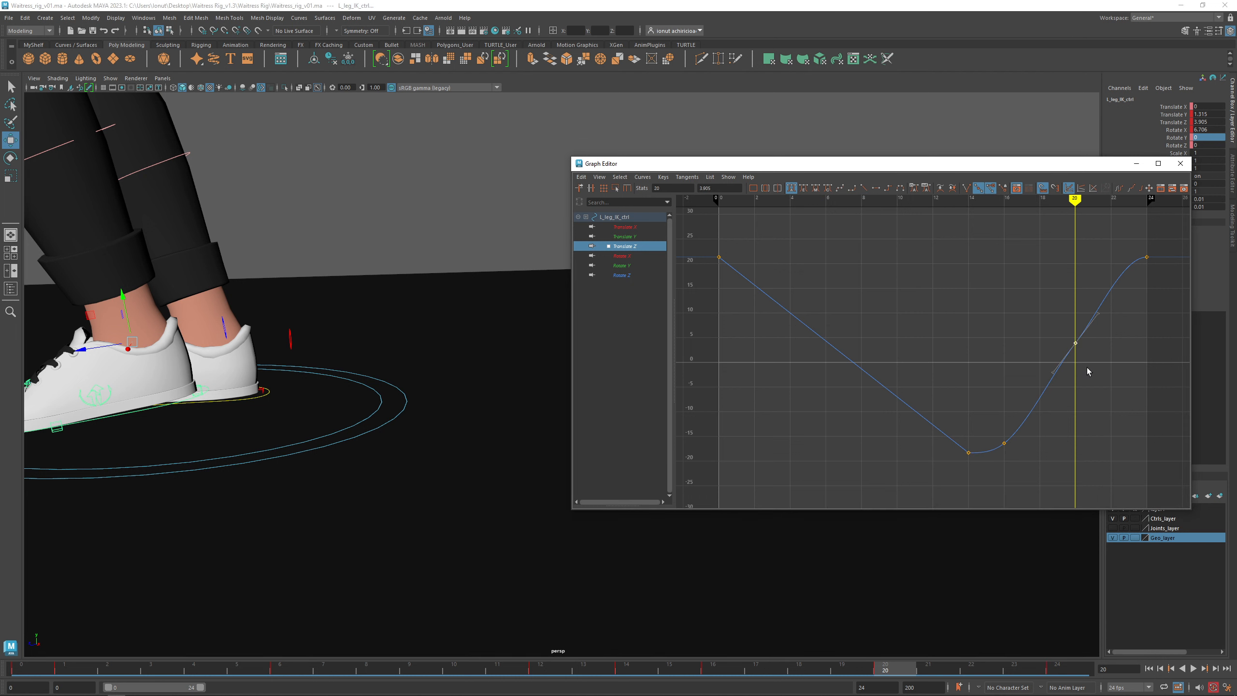
pyautogui.press('Delete')
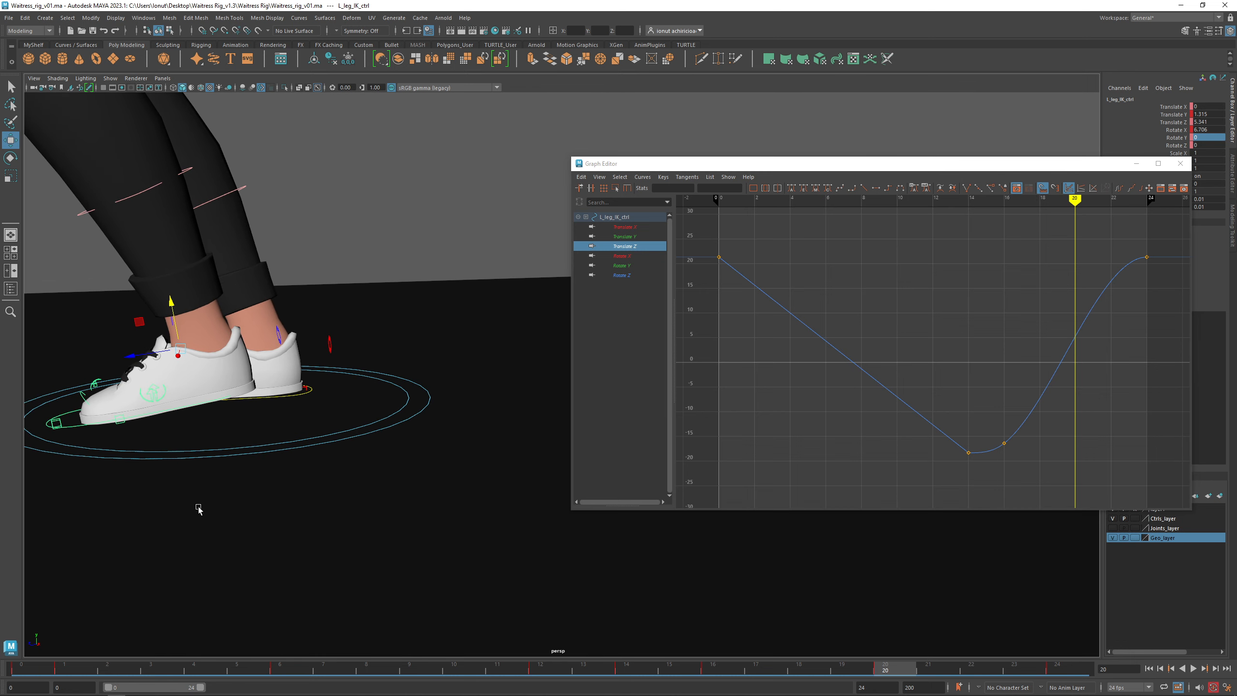
# Step: Return to frame 0 and close the Graph Editor to check both feet in the full view
pyautogui.click(43, 674)
pyautogui.moveTo(43, 671); pyautogui.dragTo(18, 678)
pyautogui.keyDown('alt'); pyautogui.moveTo(168, 541); pyautogui.dragTo(315, 547, button='middle'); pyautogui.keyUp('alt')
pyautogui.keyDown('alt'); pyautogui.moveTo(314, 547); pyautogui.dragTo(379, 499); pyautogui.keyUp('alt')
pyautogui.click(1181, 164)
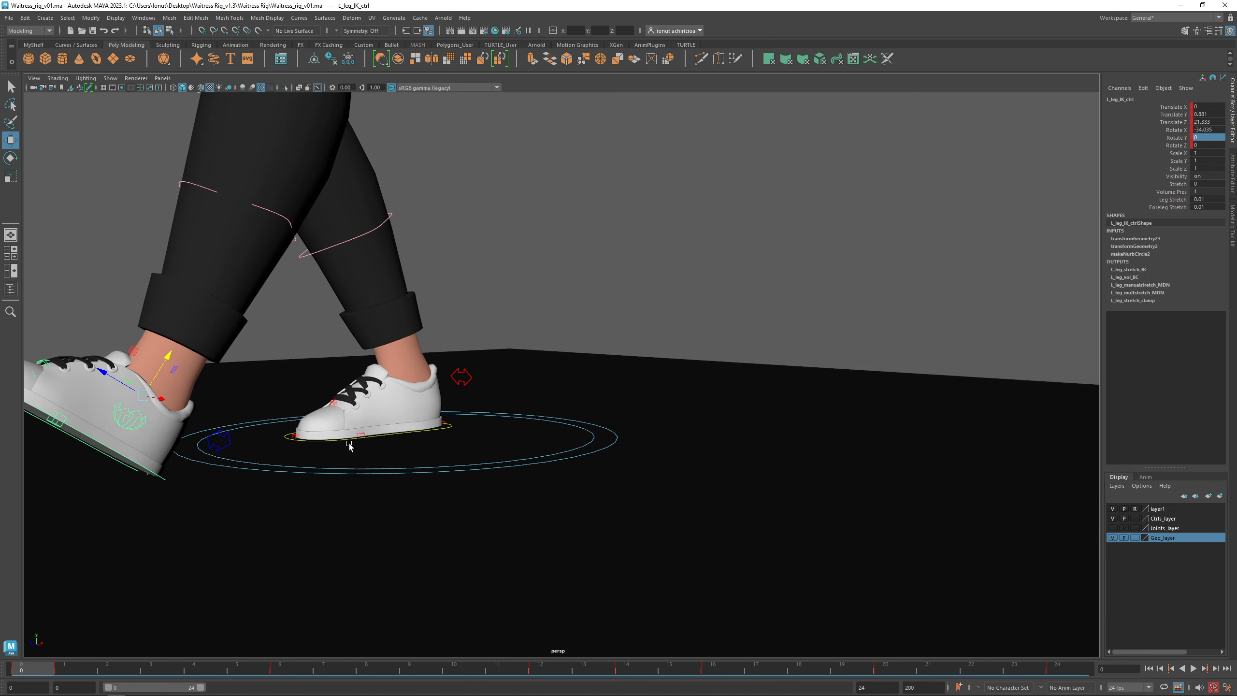
pyautogui.keyDown('alt'); pyautogui.moveTo(350, 445); pyautogui.dragTo(486, 456, button='middle'); pyautogui.keyUp('alt')
pyautogui.keyDown('alt'); pyautogui.moveTo(486, 456); pyautogui.dragTo(457, 474); pyautogui.keyUp('alt')
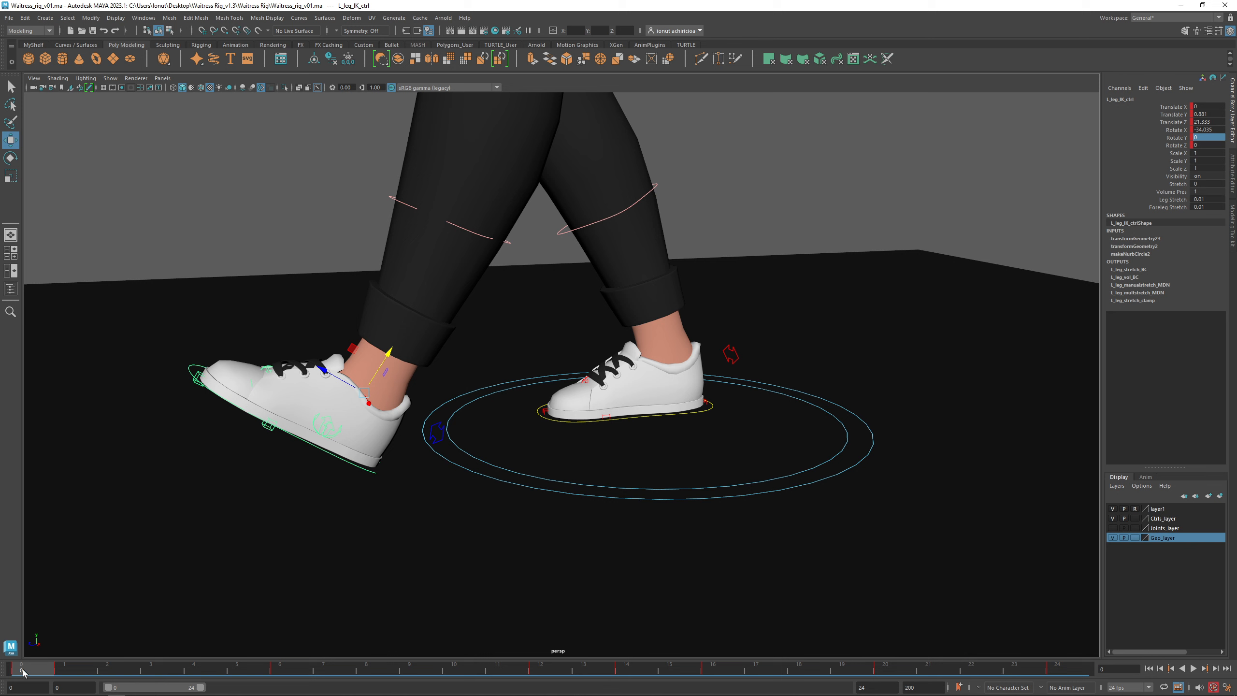
# Step: Play the walk, select frames 0 to 24 on the timeline and copy the left foot IK control's keys
pyautogui.hotkey('alt', 'v')
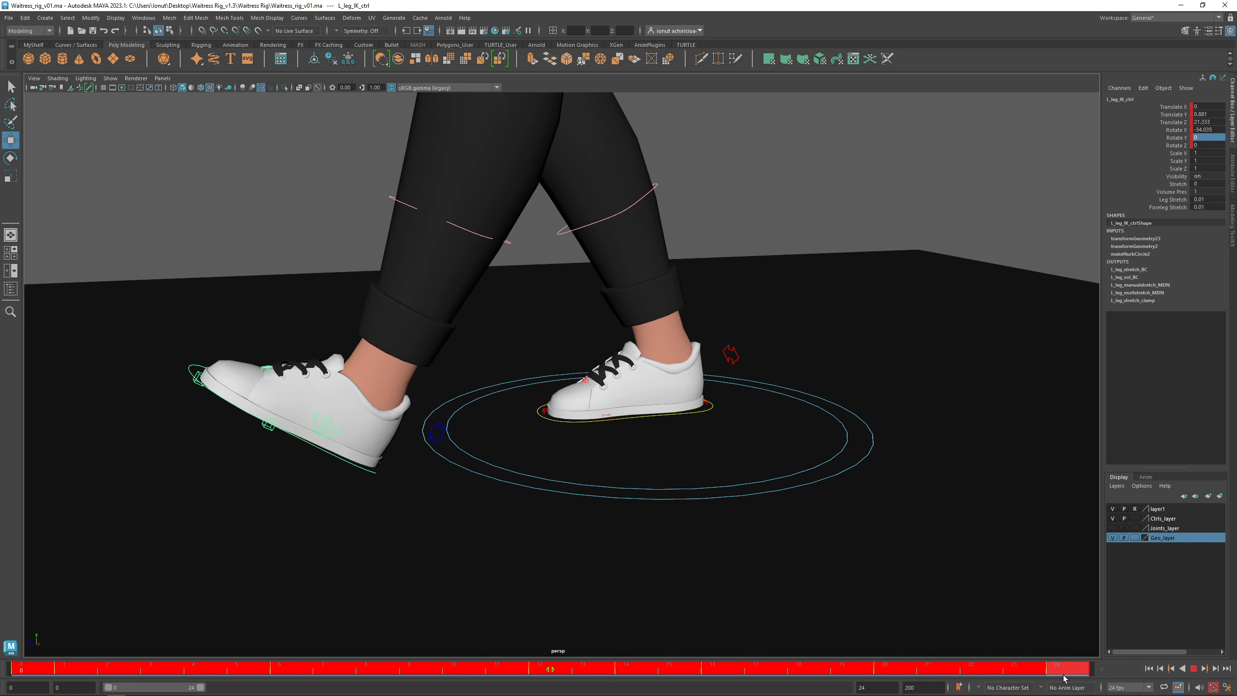
pyautogui.hotkey('alt', 'v')
pyautogui.rightClick(214, 674)
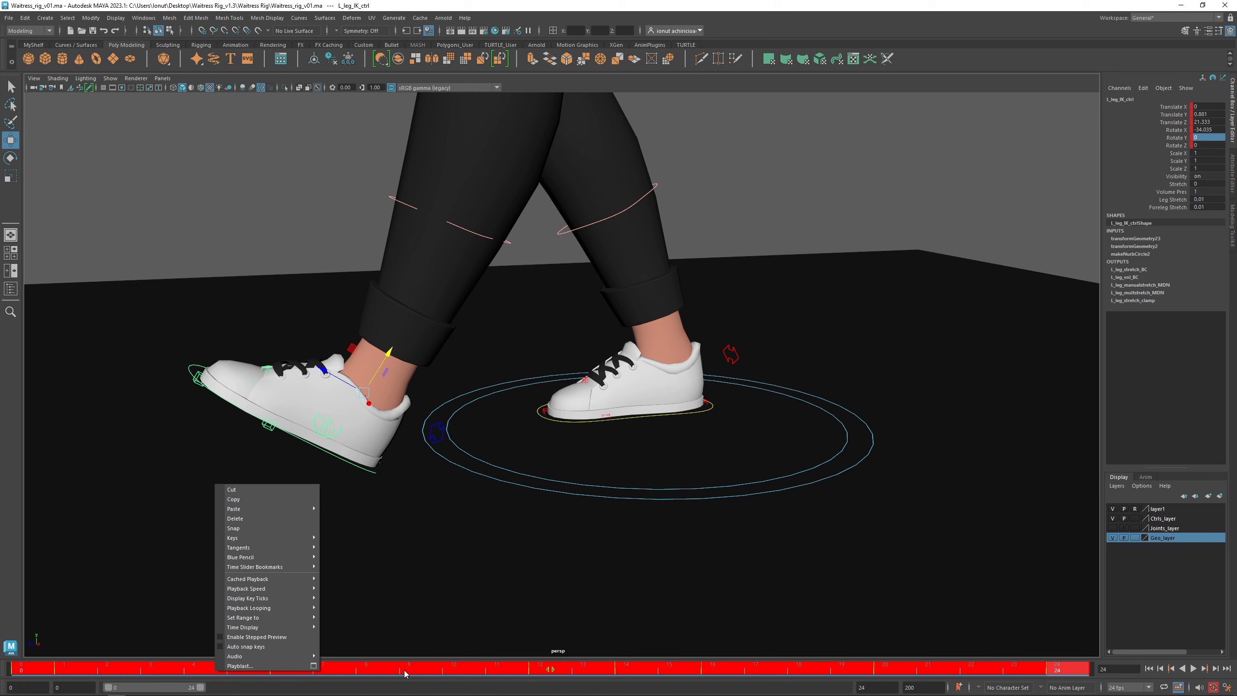
pyautogui.click(503, 671)
pyautogui.rightClick(504, 671)
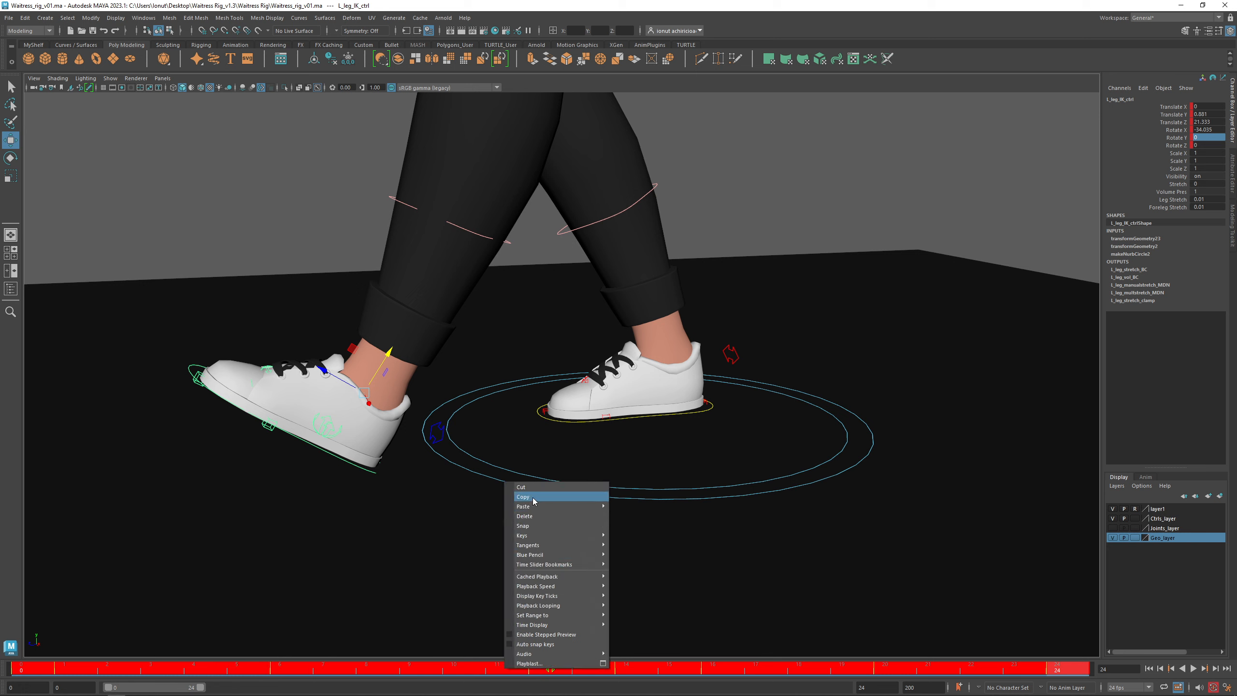
pyautogui.click(530, 497)
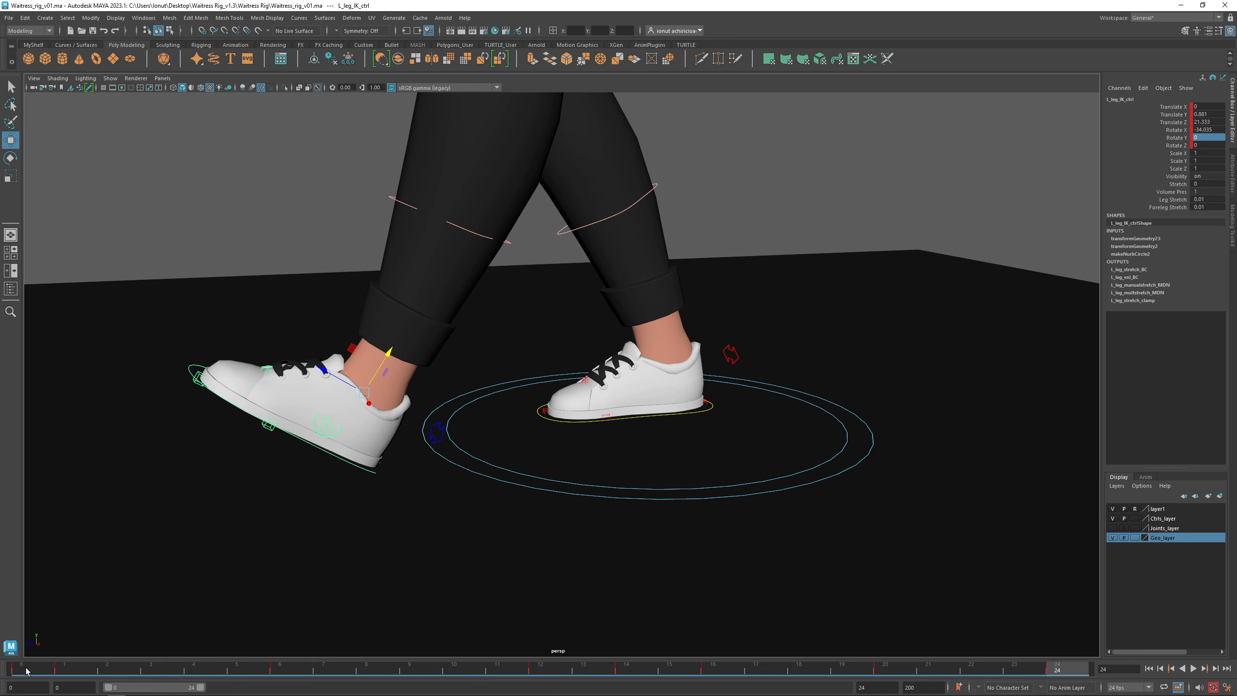
# Step: Go back to frame 0 and examine the left foot's pose, briefly consulting the Outliner
pyautogui.keyDown('alt'); pyautogui.moveTo(359, 469); pyautogui.dragTo(374, 475); pyautogui.keyUp('alt')
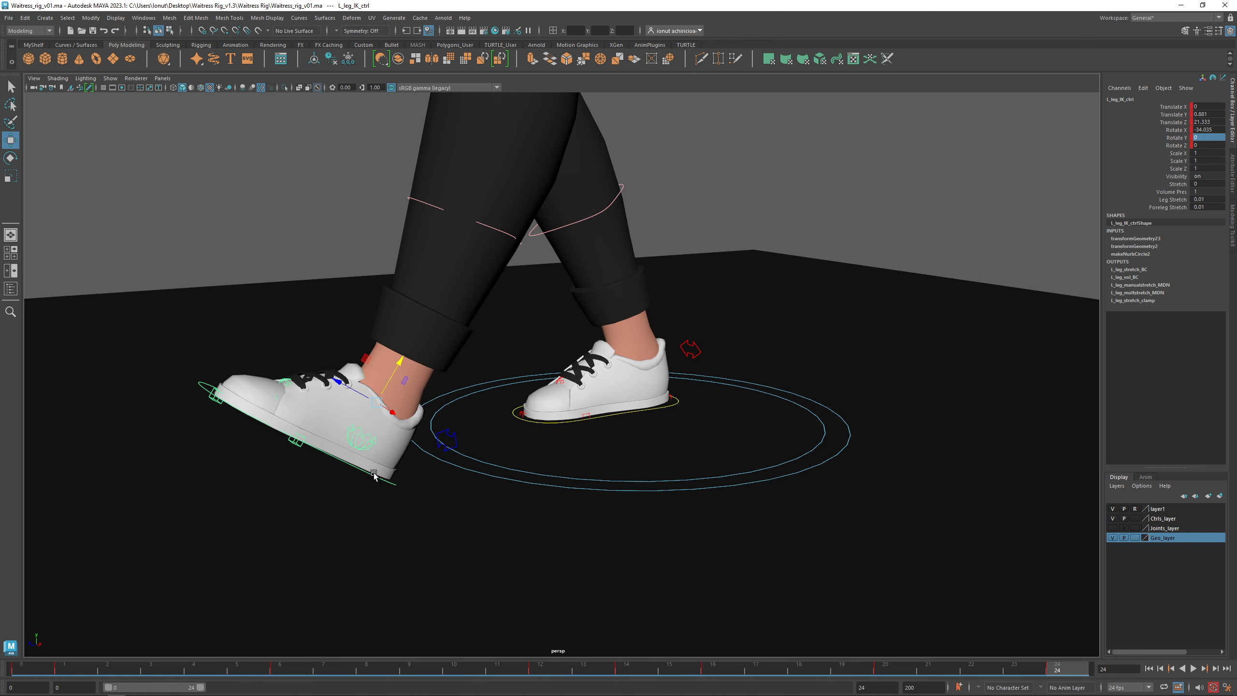
pyautogui.click(36, 673)
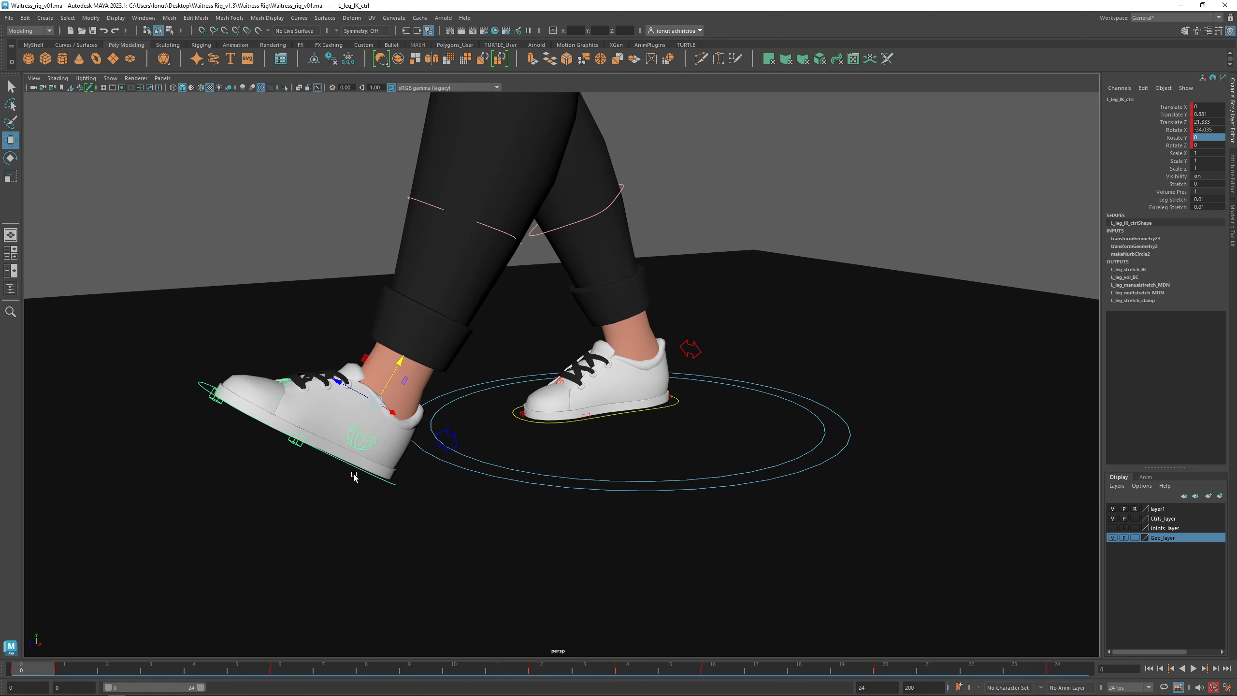
pyautogui.click(10, 289)
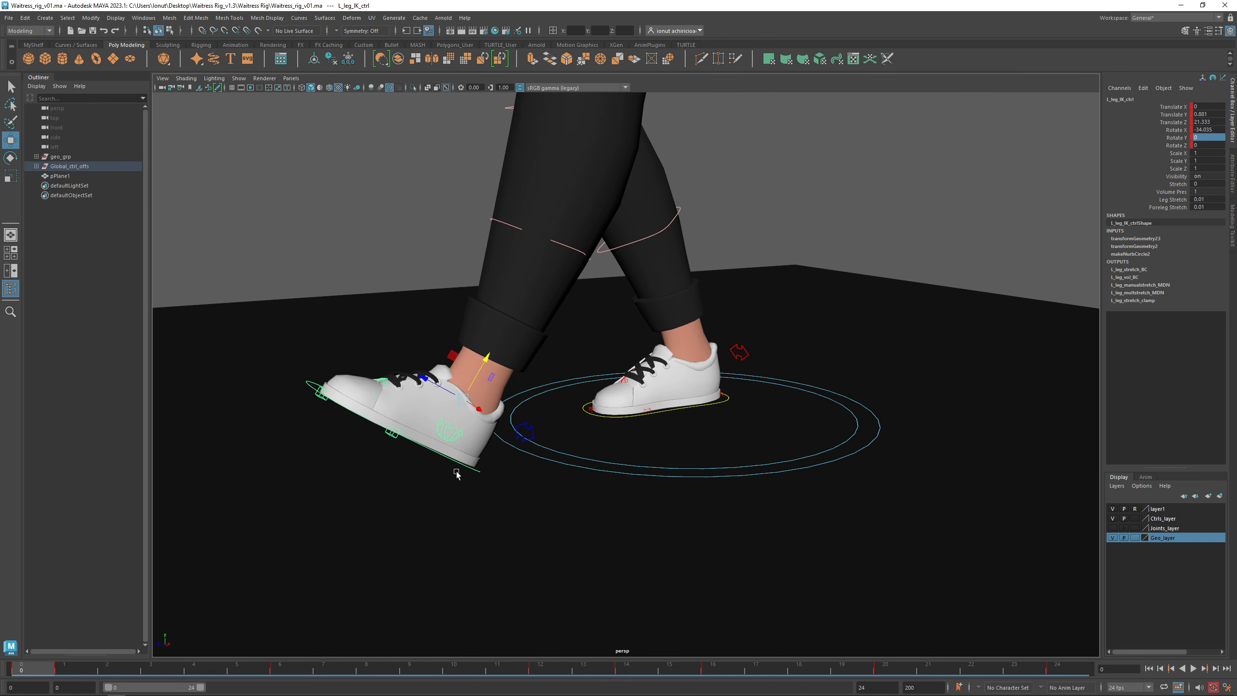
pyautogui.click(10, 289)
pyautogui.keyDown('alt'); pyautogui.moveTo(326, 444); pyautogui.dragTo(347, 465); pyautogui.keyUp('alt')
pyautogui.press('q')
pyautogui.keyDown('alt'); pyautogui.moveTo(406, 523); pyautogui.dragTo(566, 464, button='middle'); pyautogui.keyUp('alt')
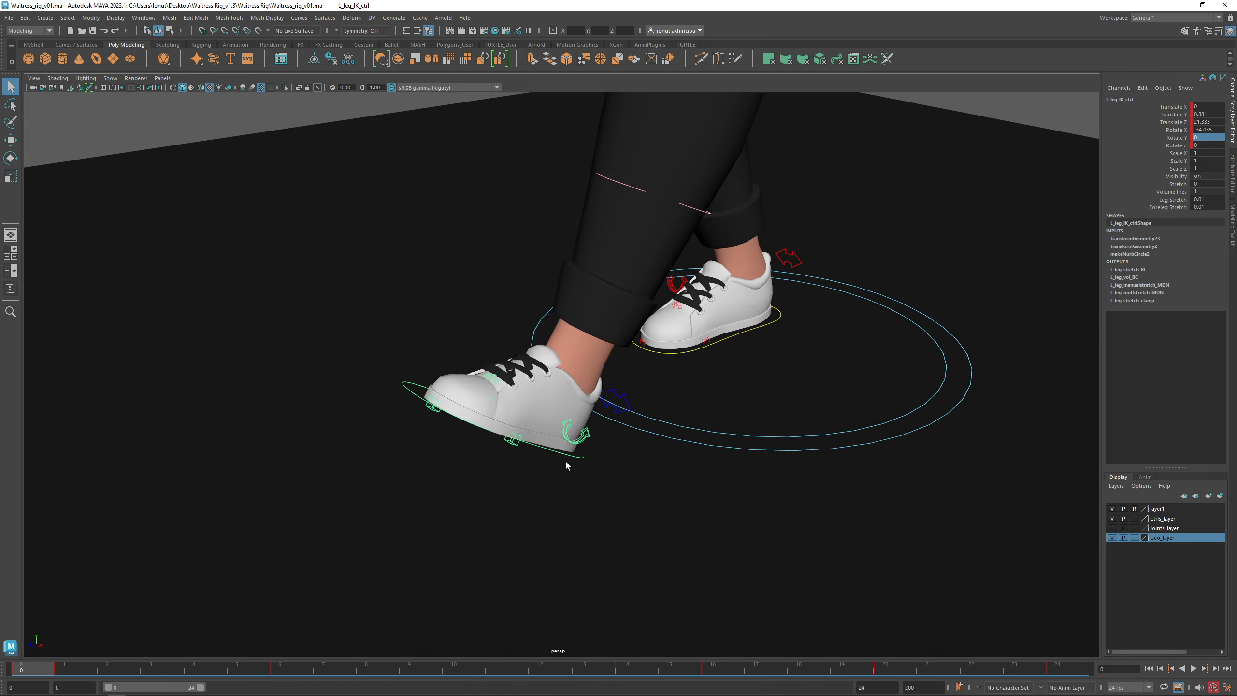
# Step: Switch the view to wireframe to expose all of the left foot's controls
pyautogui.keyDown('alt'); pyautogui.moveTo(566, 464); pyautogui.dragTo(604, 470, button='right'); pyautogui.keyUp('alt')
pyautogui.keyDown('alt'); pyautogui.moveTo(603, 470); pyautogui.dragTo(458, 449); pyautogui.keyUp('alt')
pyautogui.keyDown('alt'); pyautogui.moveTo(458, 449); pyautogui.dragTo(534, 429, button='middle'); pyautogui.keyUp('alt')
pyautogui.keyDown('alt'); pyautogui.moveTo(540, 436); pyautogui.dragTo(562, 431); pyautogui.keyUp('alt')
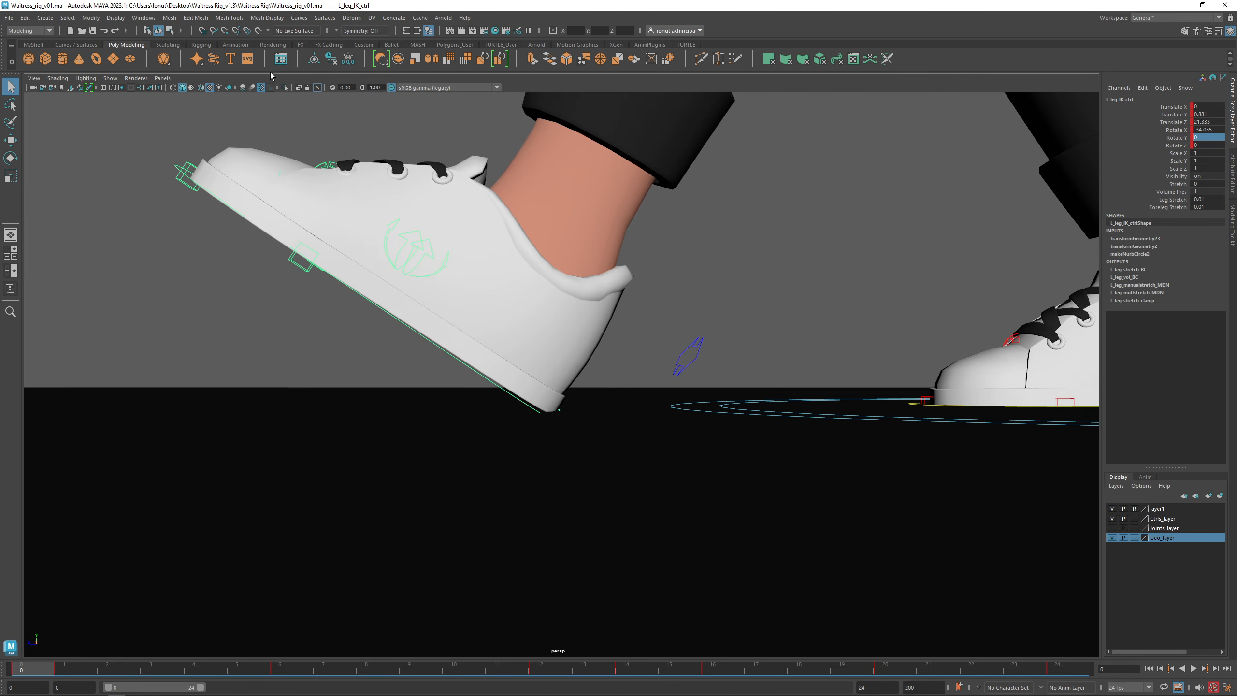
pyautogui.click(173, 88)
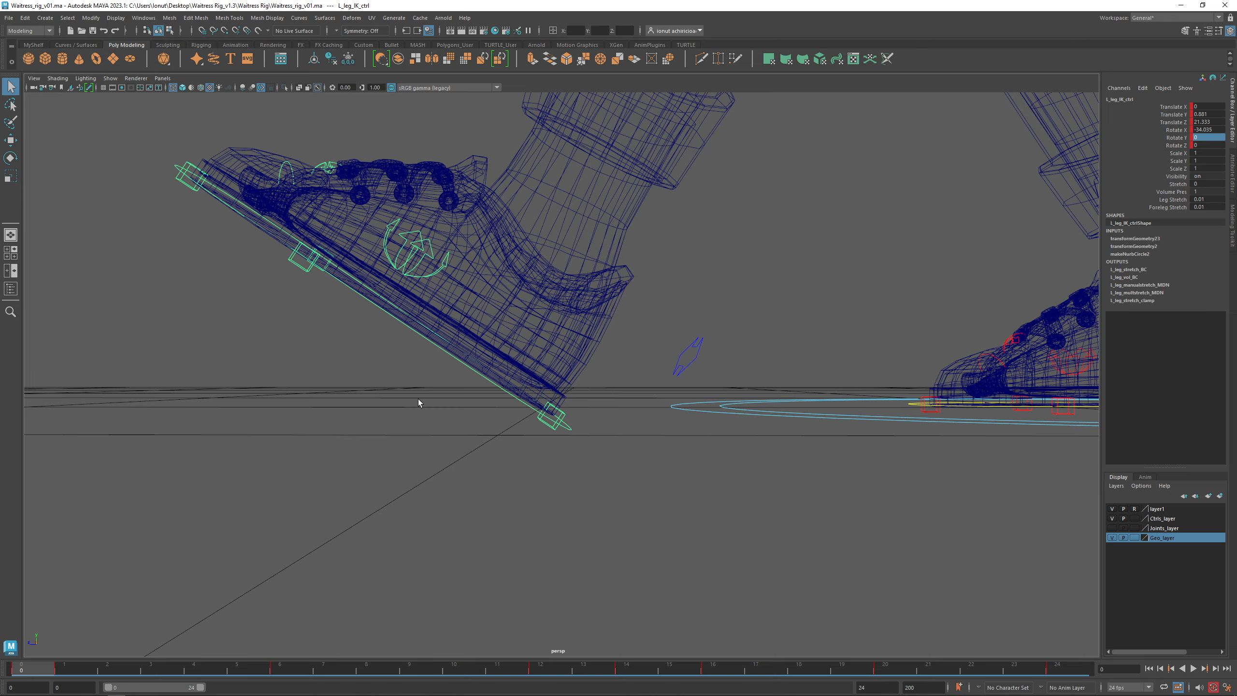
pyautogui.keyDown('alt'); pyautogui.moveTo(417, 399); pyautogui.dragTo(450, 462, button='middle'); pyautogui.keyUp('alt')
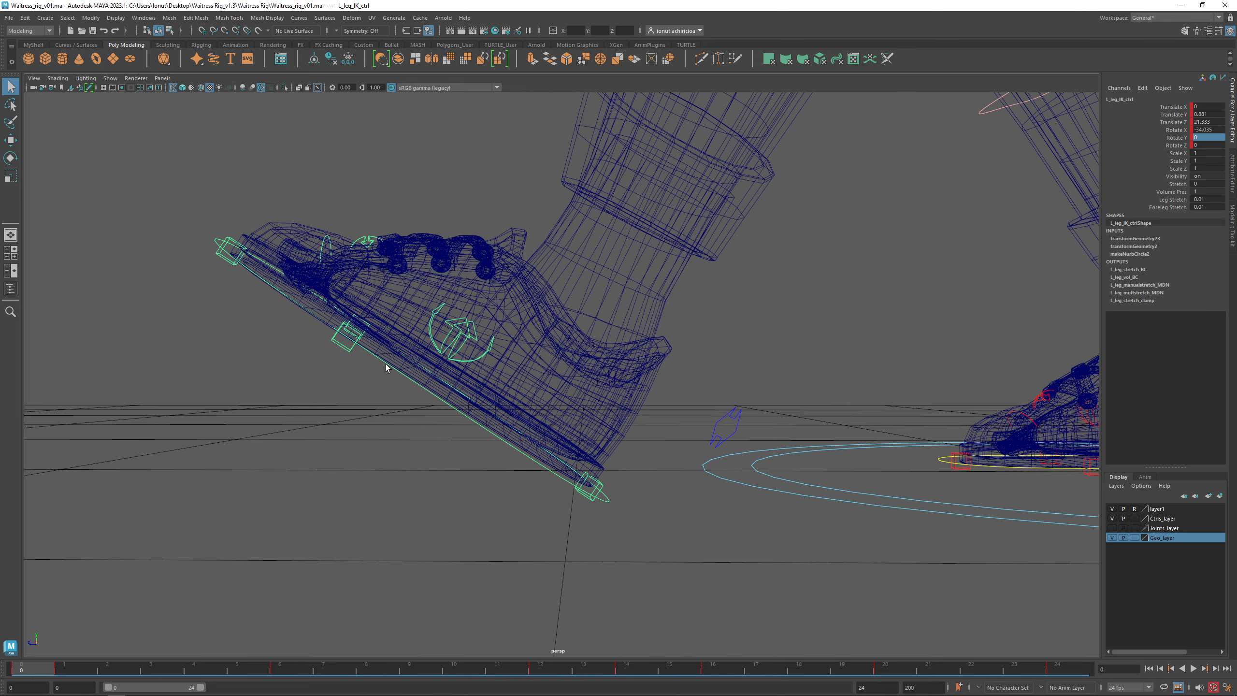
pyautogui.keyDown('alt'); pyautogui.moveTo(386, 364); pyautogui.dragTo(427, 411); pyautogui.keyUp('alt')
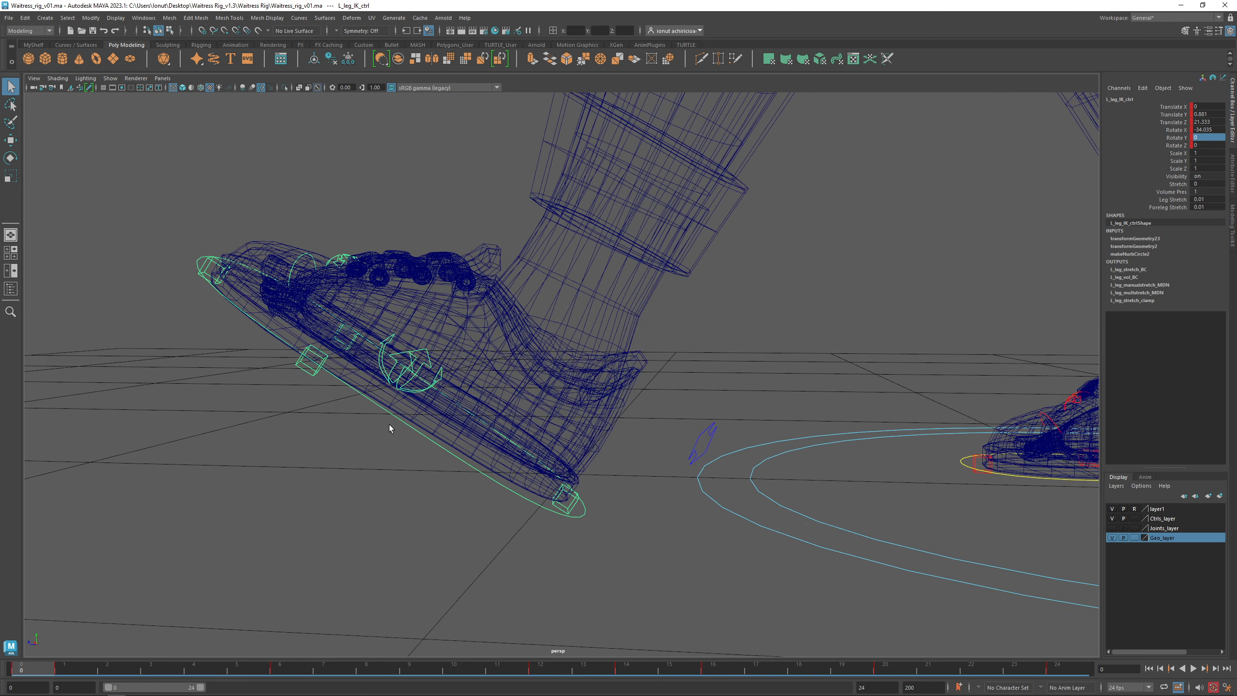
# Step: Select the left foot's main IK, RFC and Back RFC controls together and check the selection in the Outliner
pyautogui.click(748, 364)
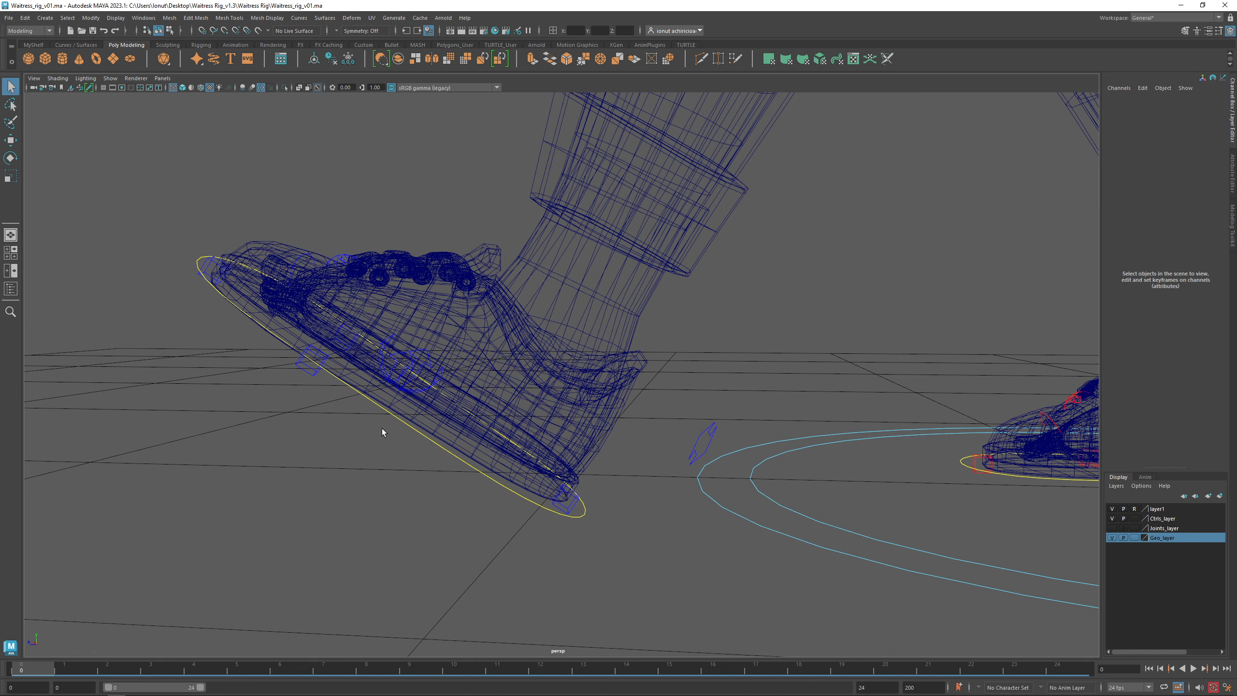
pyautogui.click(408, 425)
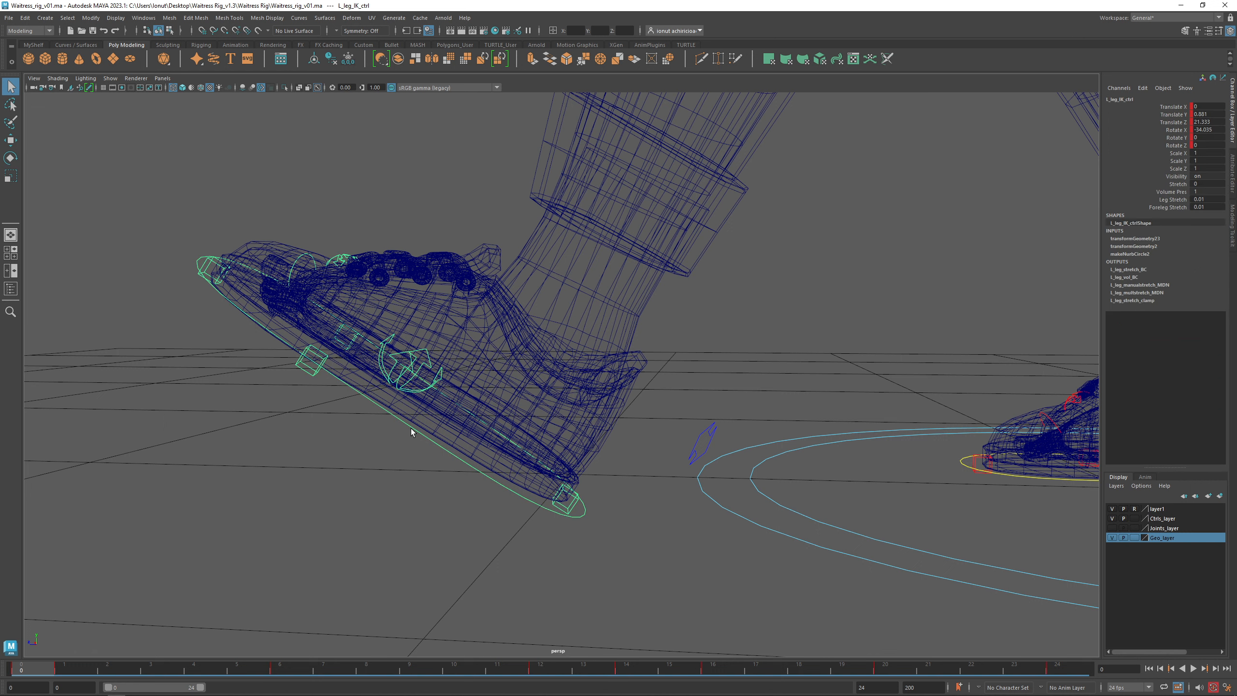
pyautogui.keyDown('alt'); pyautogui.moveTo(412, 428); pyautogui.dragTo(317, 452); pyautogui.keyUp('alt')
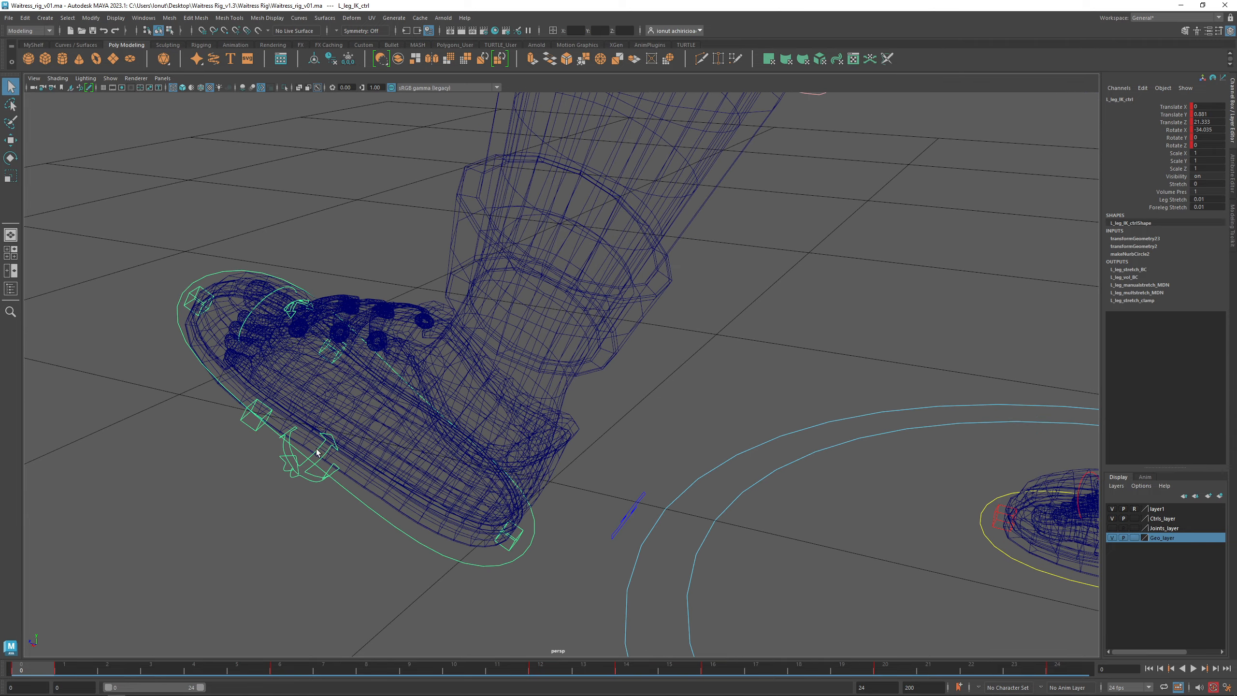
pyautogui.click(295, 459)
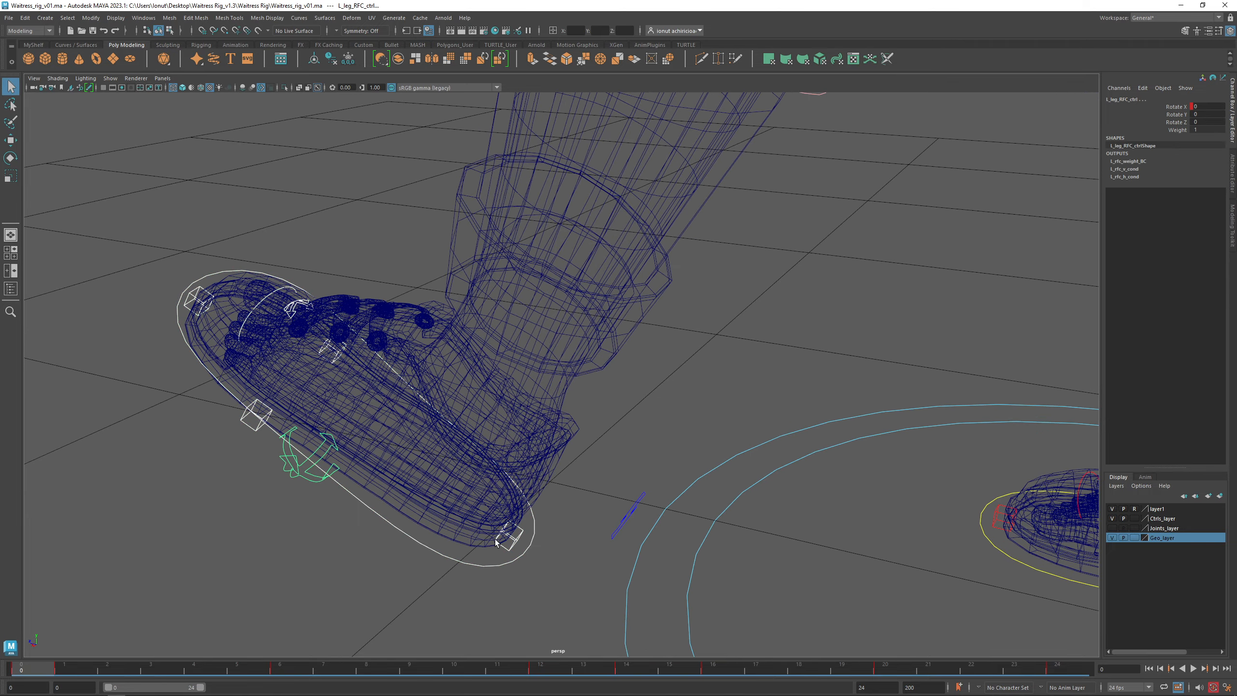
pyautogui.click(515, 541)
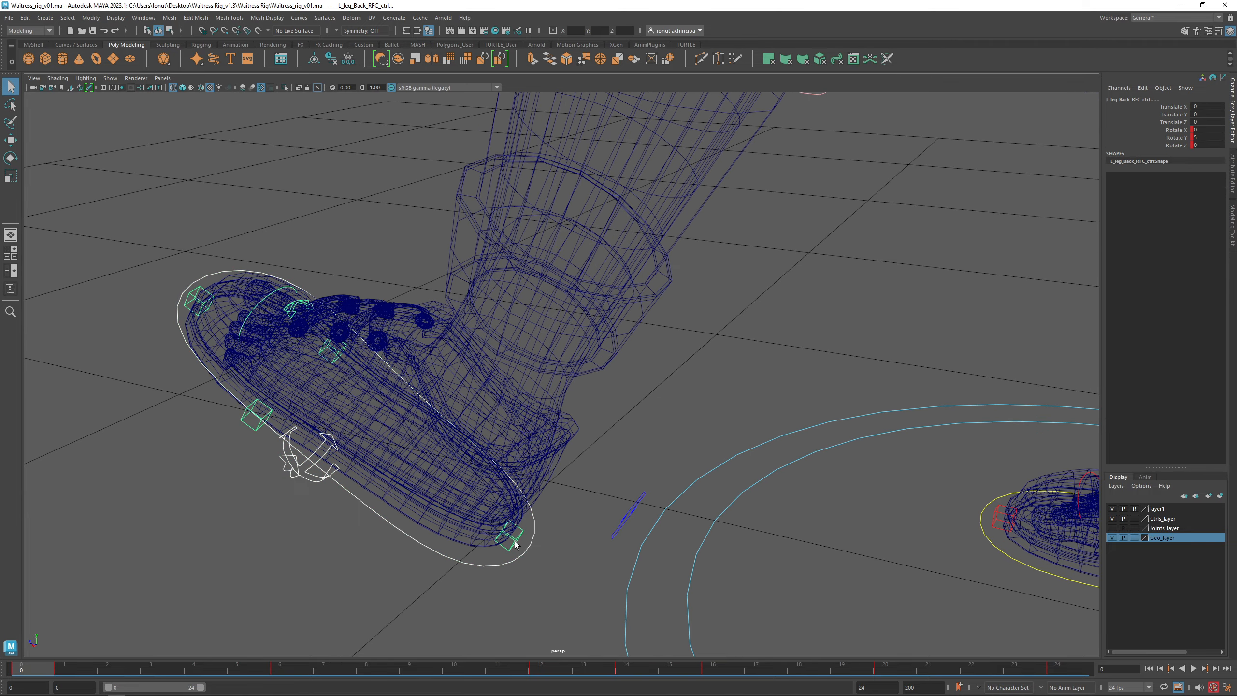
pyautogui.click(10, 288)
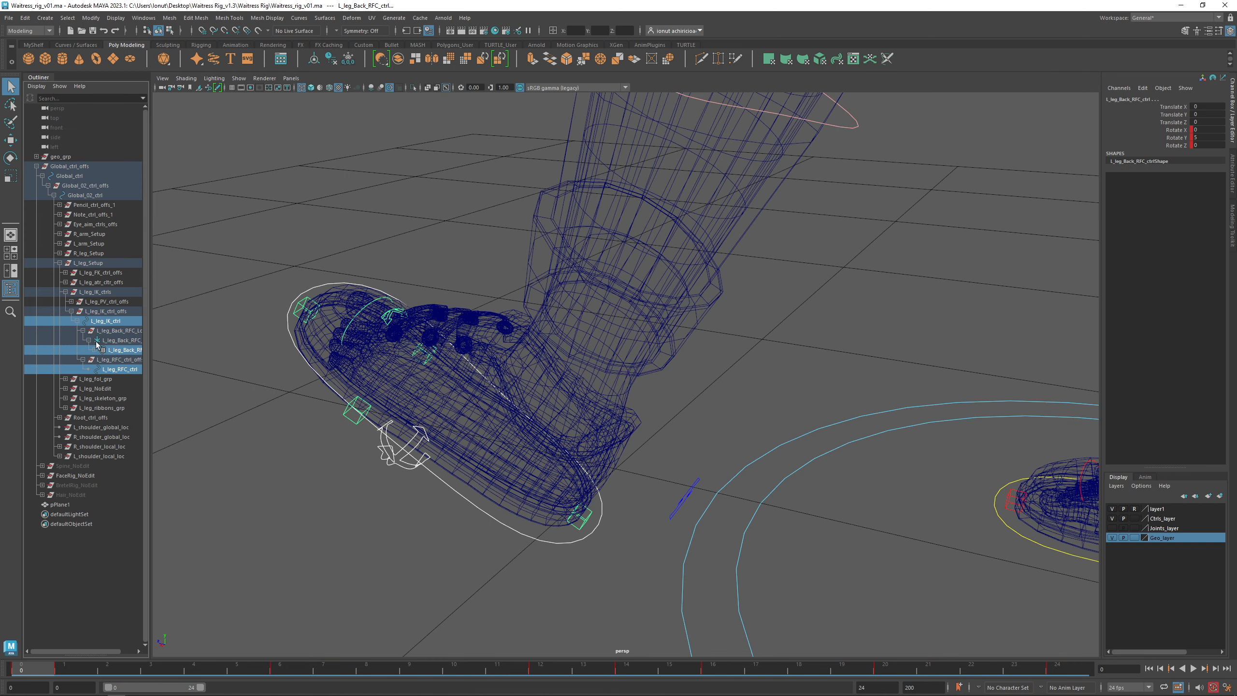
pyautogui.click(10, 288)
# Step: Copy the keys of the selected left foot controls across the whole range from frame 0 to 24
pyautogui.keyDown('alt'); pyautogui.moveTo(574, 419); pyautogui.dragTo(599, 394); pyautogui.keyUp('alt')
pyautogui.keyDown('alt'); pyautogui.moveTo(600, 395); pyautogui.dragTo(527, 395, button='right'); pyautogui.keyUp('alt')
pyautogui.keyDown('alt'); pyautogui.moveTo(526, 394); pyautogui.dragTo(370, 375, button='middle'); pyautogui.keyUp('alt')
pyautogui.keyDown('shift'); pyautogui.moveTo(47, 676); pyautogui.dragTo(1061, 675); pyautogui.keyUp('shift')
pyautogui.rightClick(1062, 677)
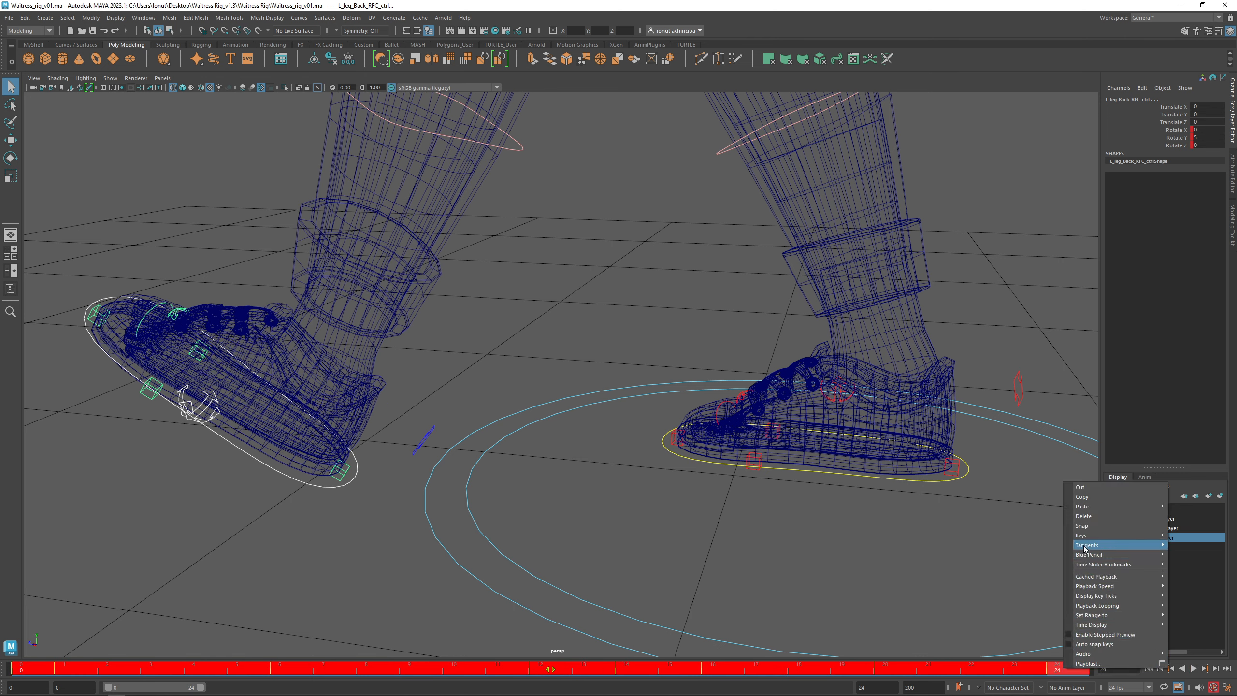
pyautogui.click(1084, 497)
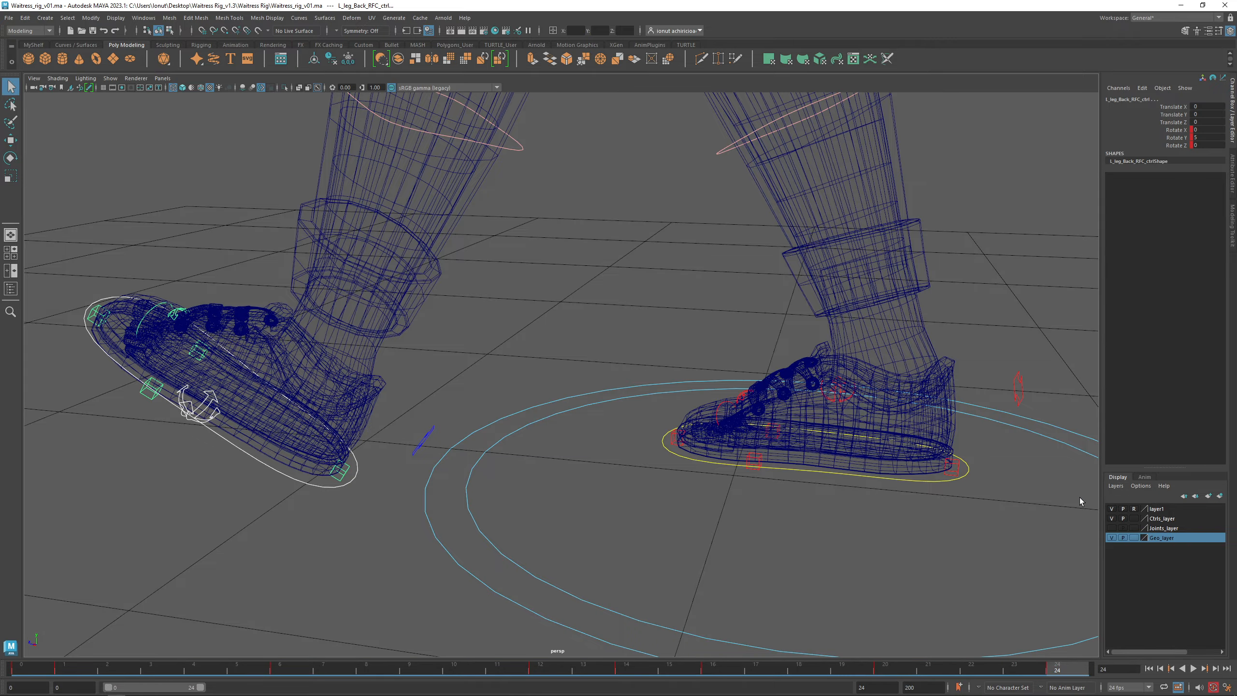
pyautogui.keyDown('alt'); pyautogui.moveTo(858, 482); pyautogui.dragTo(574, 503); pyautogui.keyUp('alt')
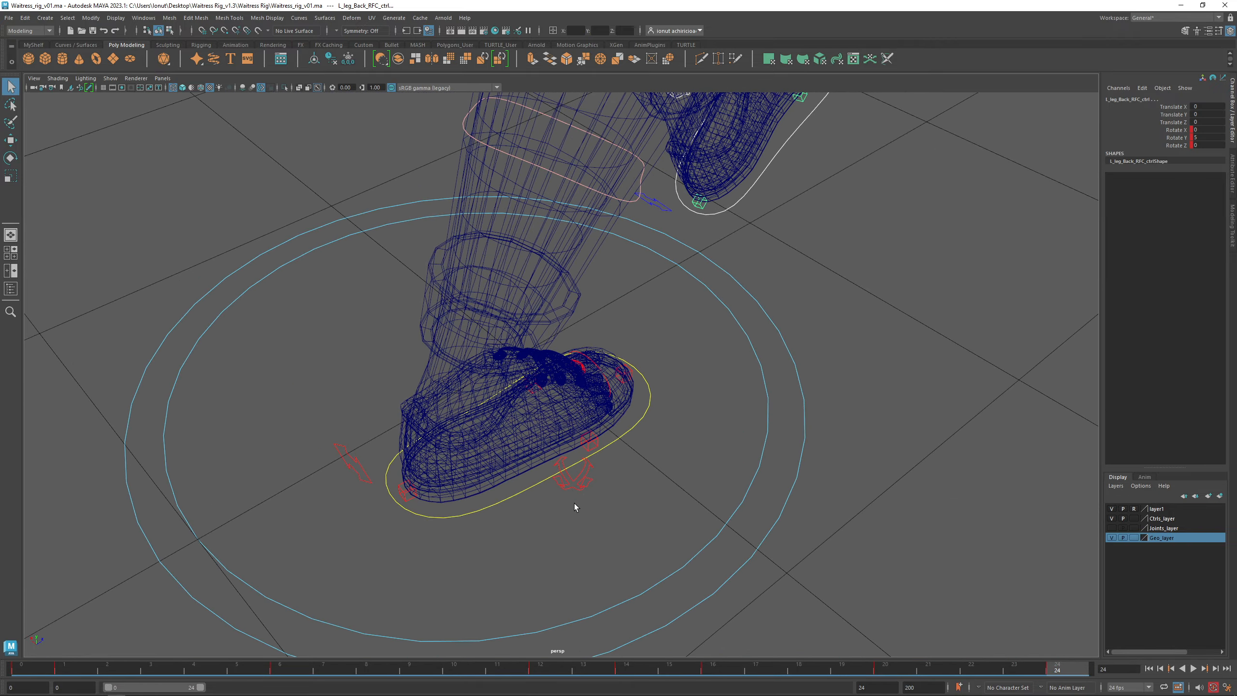
# Step: Select the right foot's main IK, RFC and Back RFC controls together
pyautogui.click(641, 495)
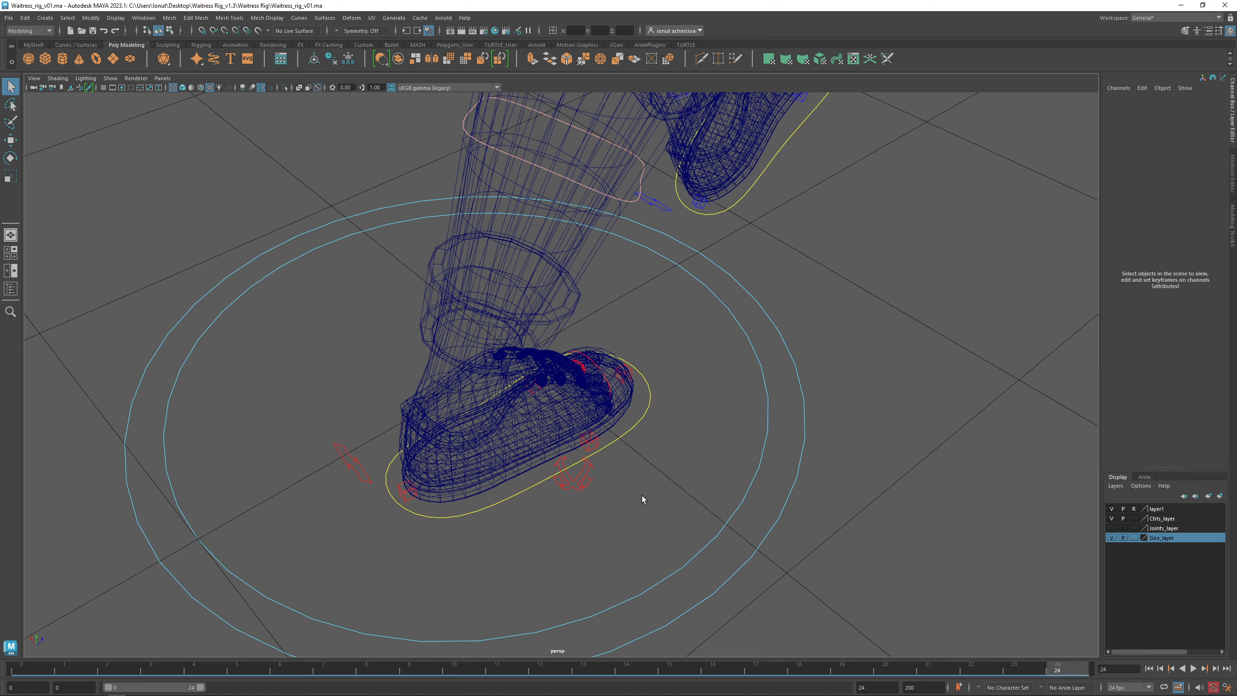
pyautogui.click(615, 441)
pyautogui.keyDown('alt'); pyautogui.moveTo(585, 487); pyautogui.dragTo(443, 486); pyautogui.keyUp('alt')
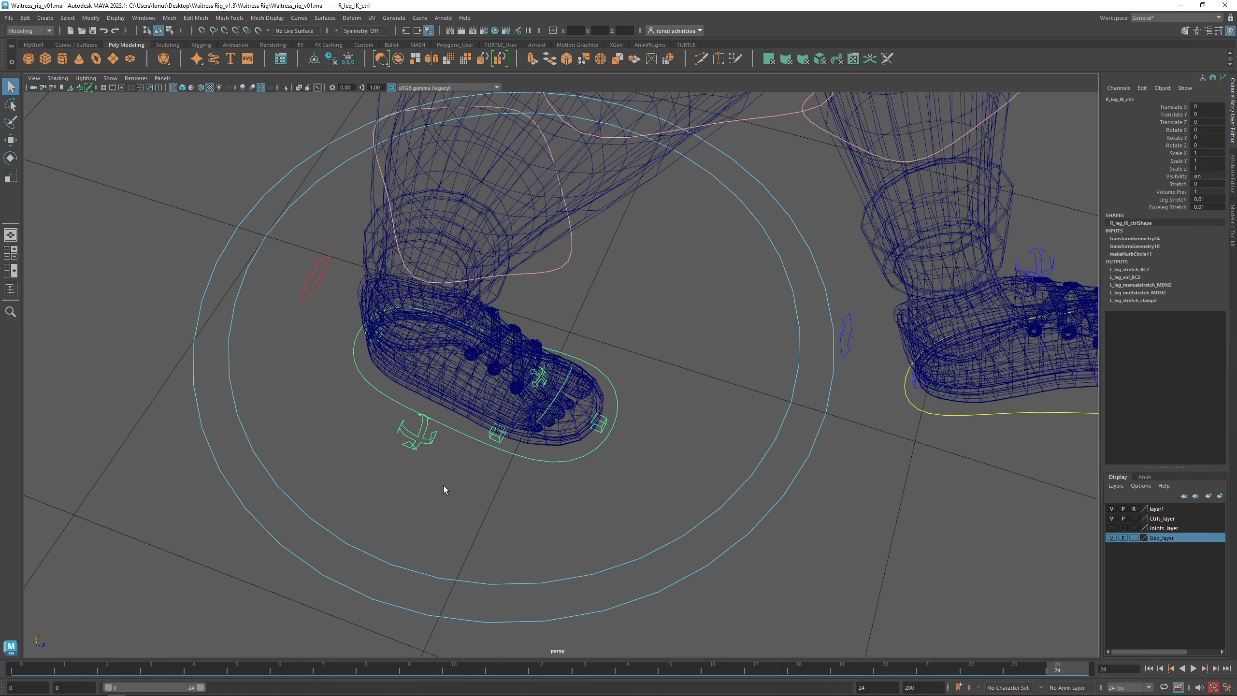
pyautogui.click(431, 441)
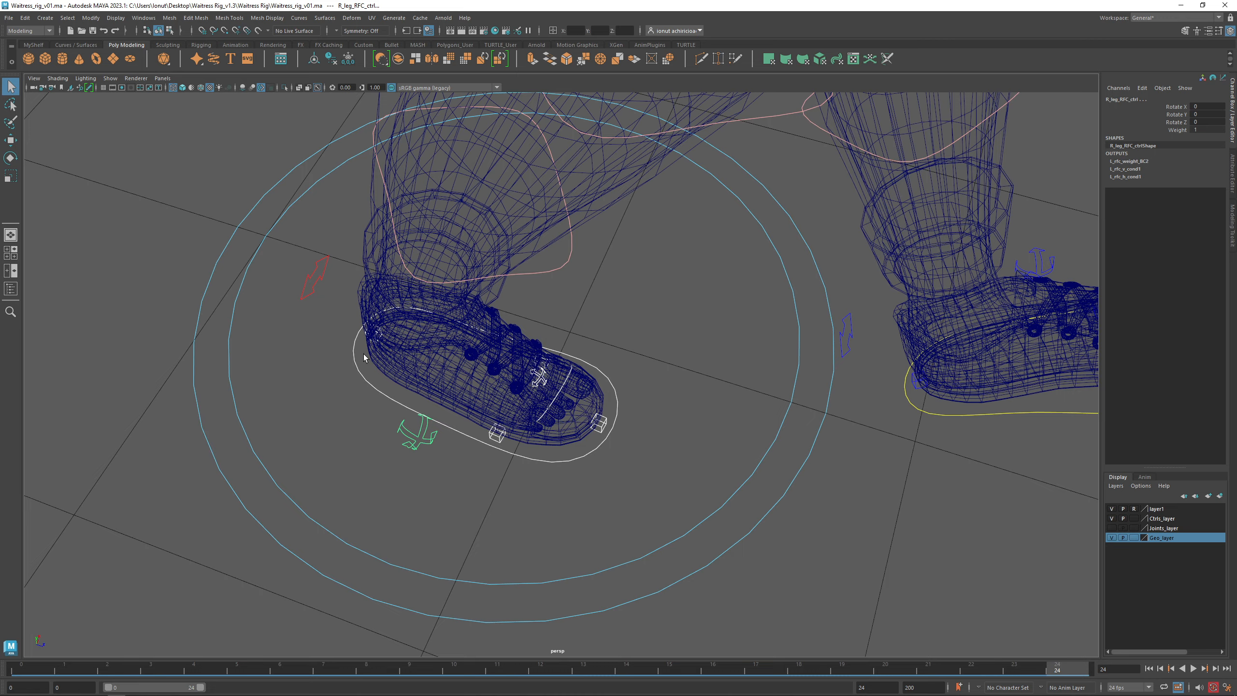
pyautogui.keyDown('alt'); pyautogui.moveTo(364, 358); pyautogui.dragTo(374, 410); pyautogui.keyUp('alt')
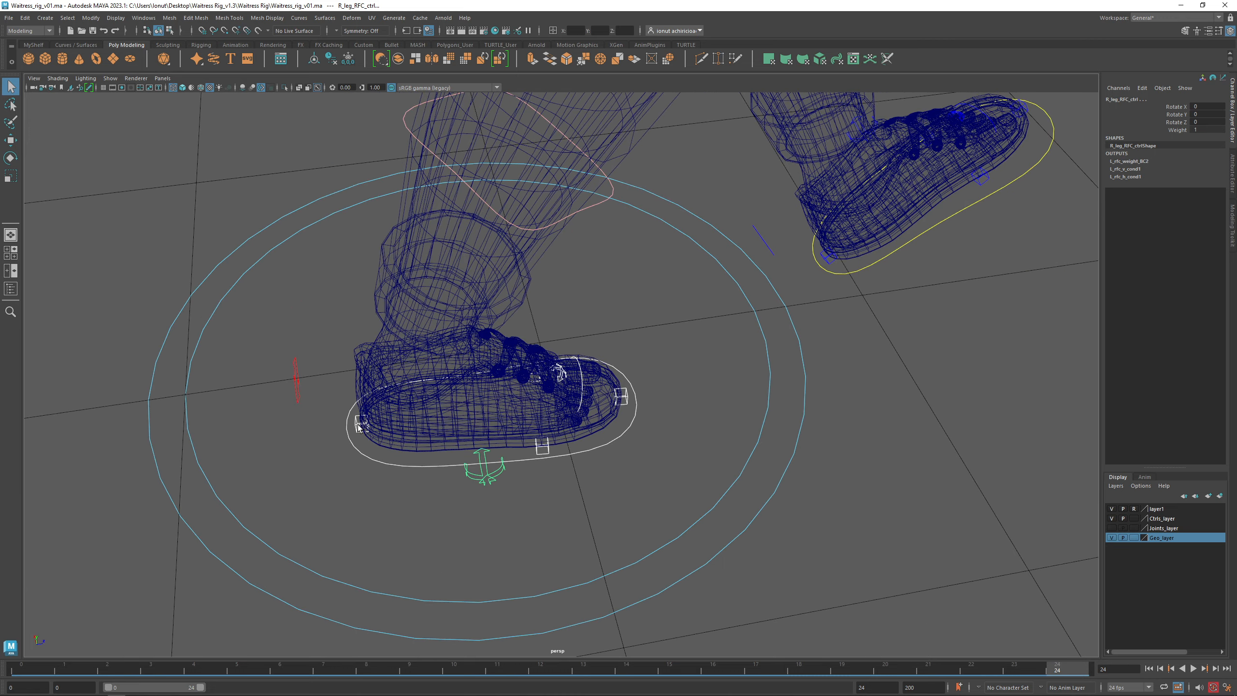
pyautogui.click(361, 424)
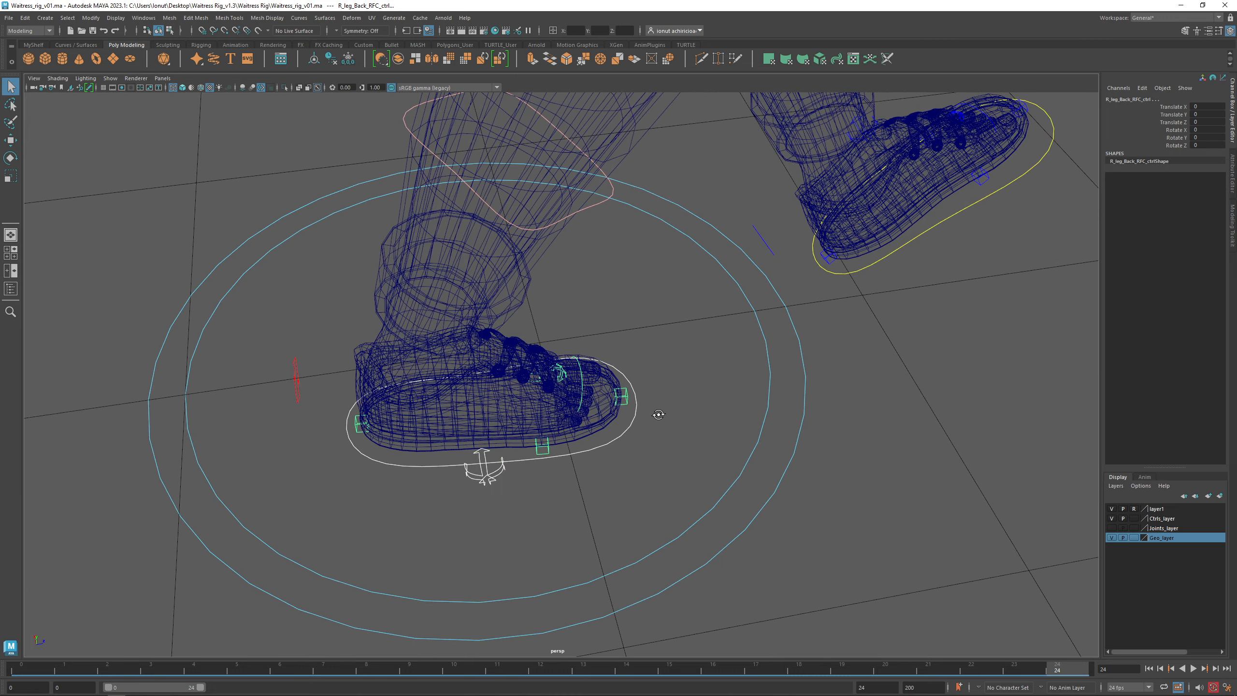
pyautogui.keyDown('alt'); pyautogui.moveTo(657, 414); pyautogui.dragTo(607, 478); pyautogui.keyUp('alt')
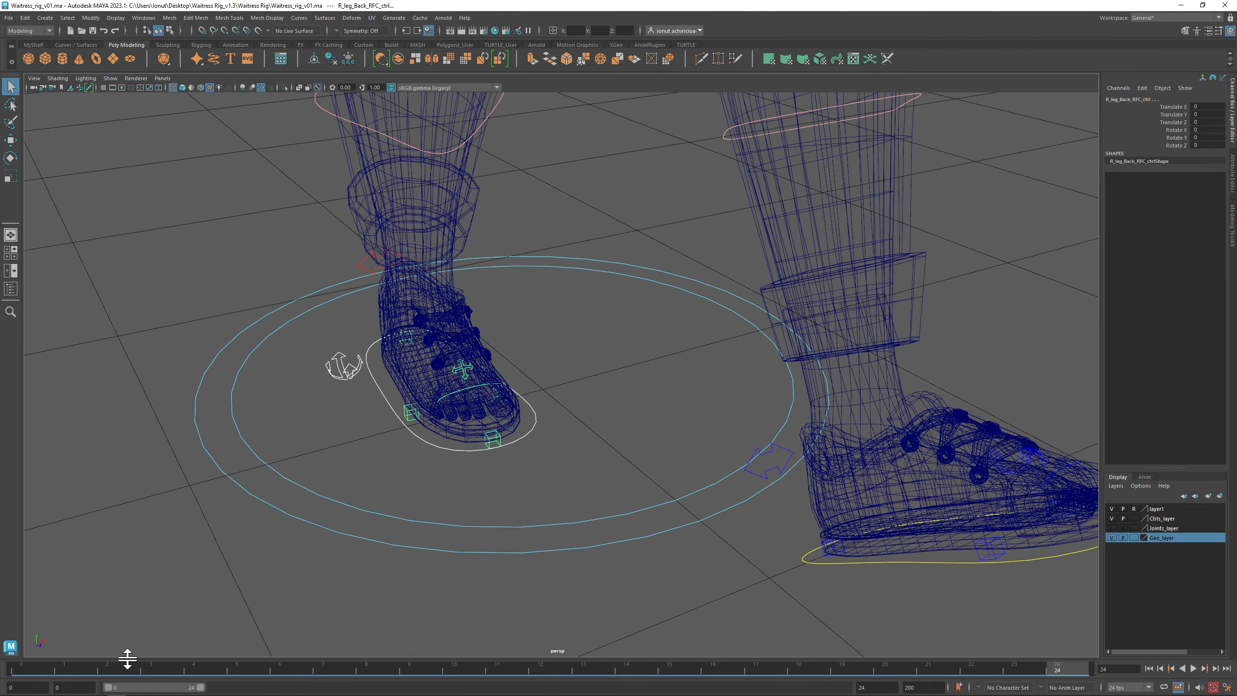
# Step: Paste the copied left foot keys onto the selected right foot controls at frame 0
pyautogui.click(27, 671)
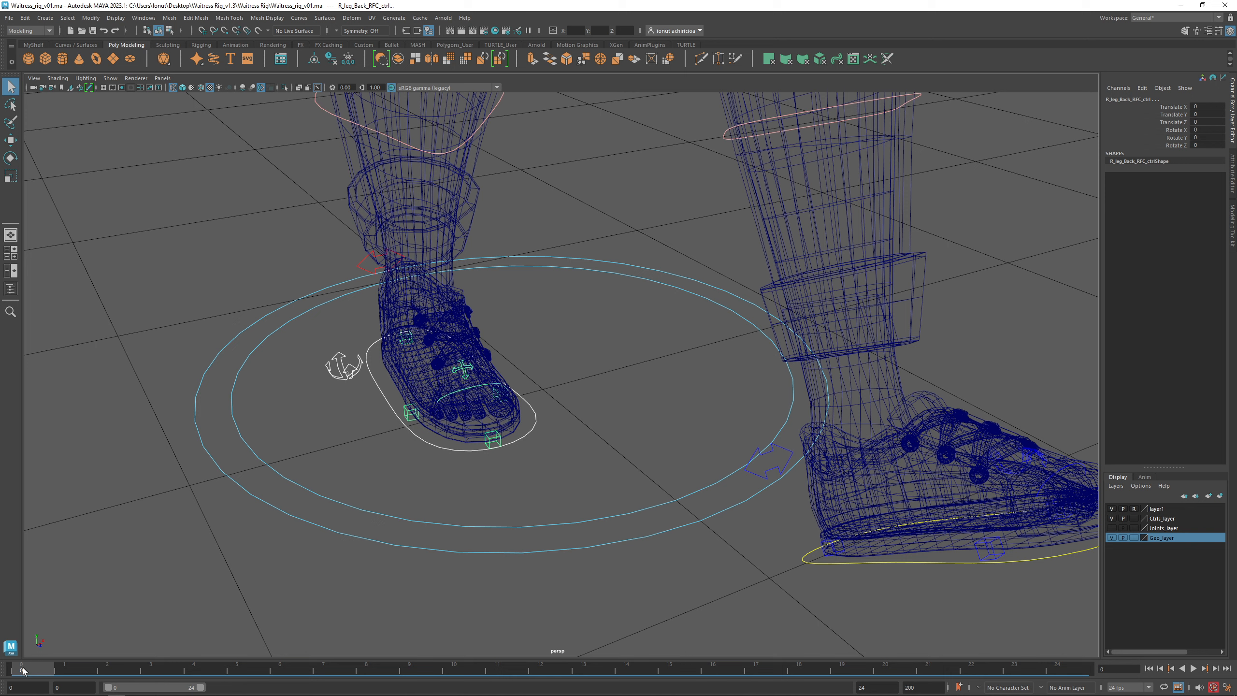
pyautogui.click(550, 670)
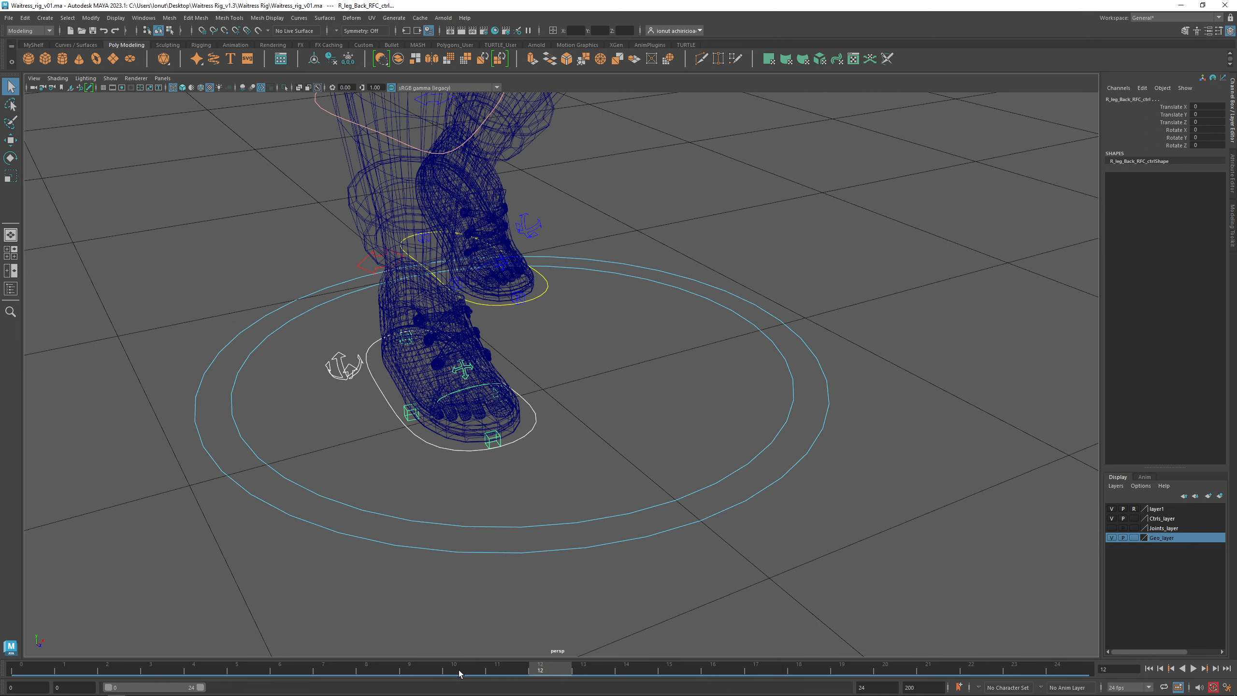
pyautogui.click(36, 671)
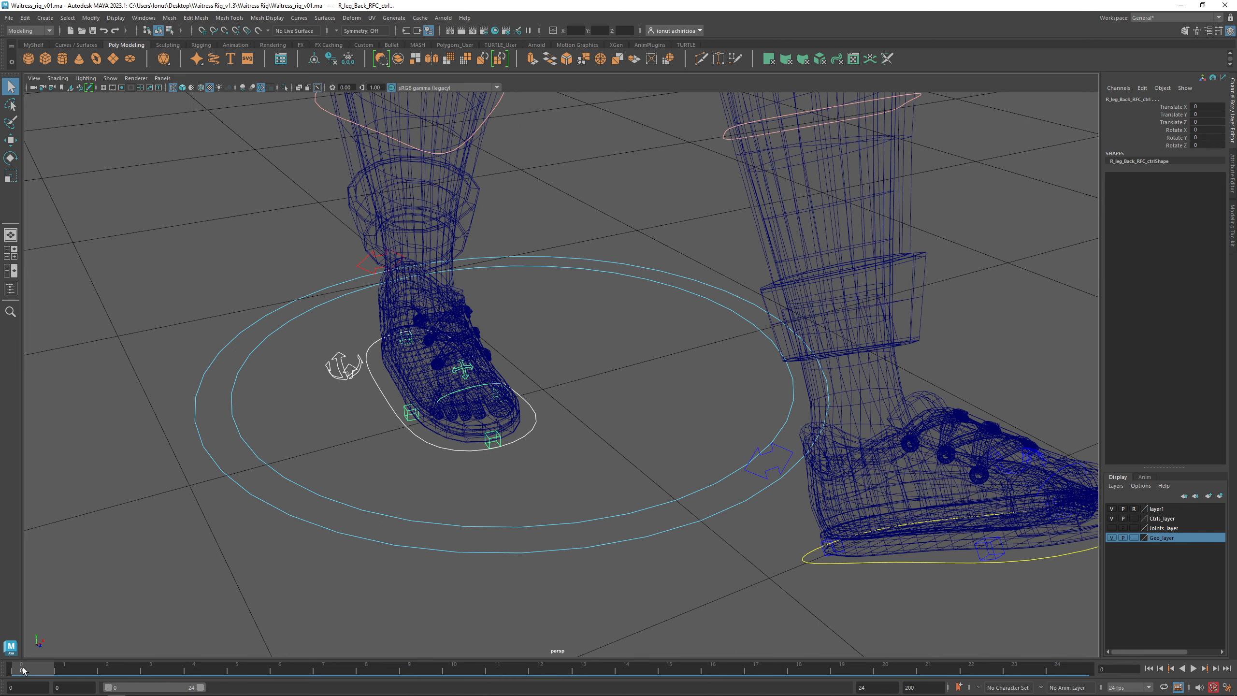
pyautogui.rightClick(23, 671)
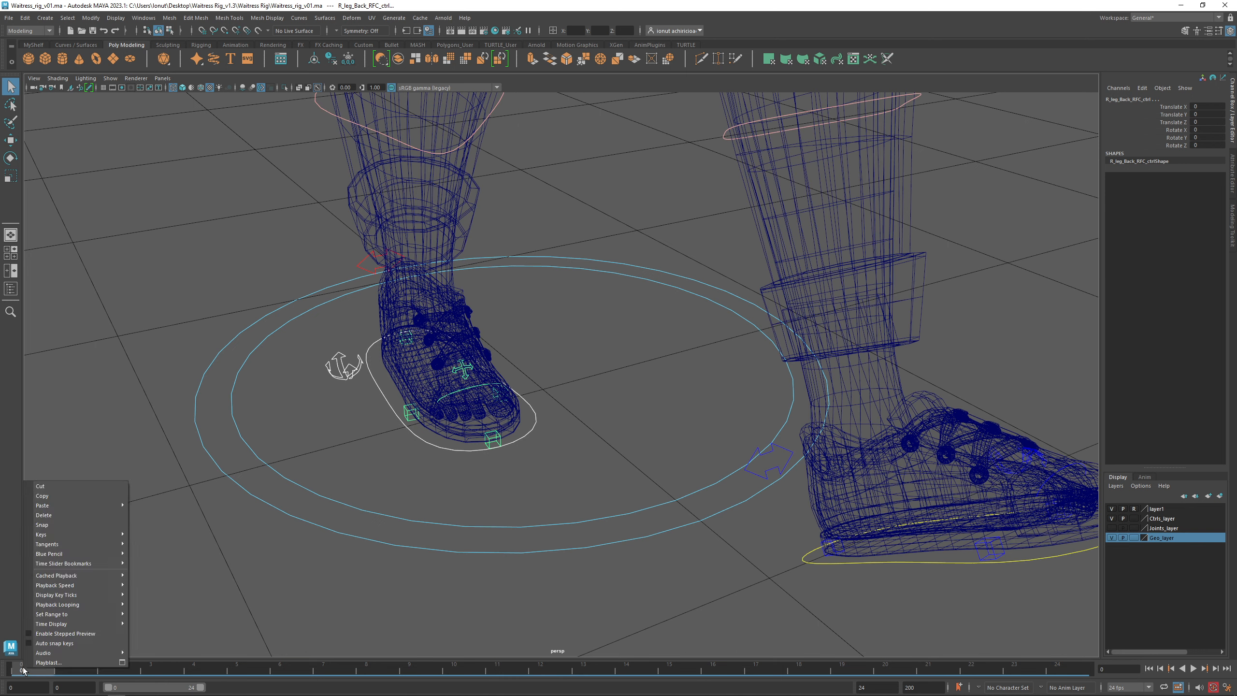
pyautogui.moveTo(61, 507)
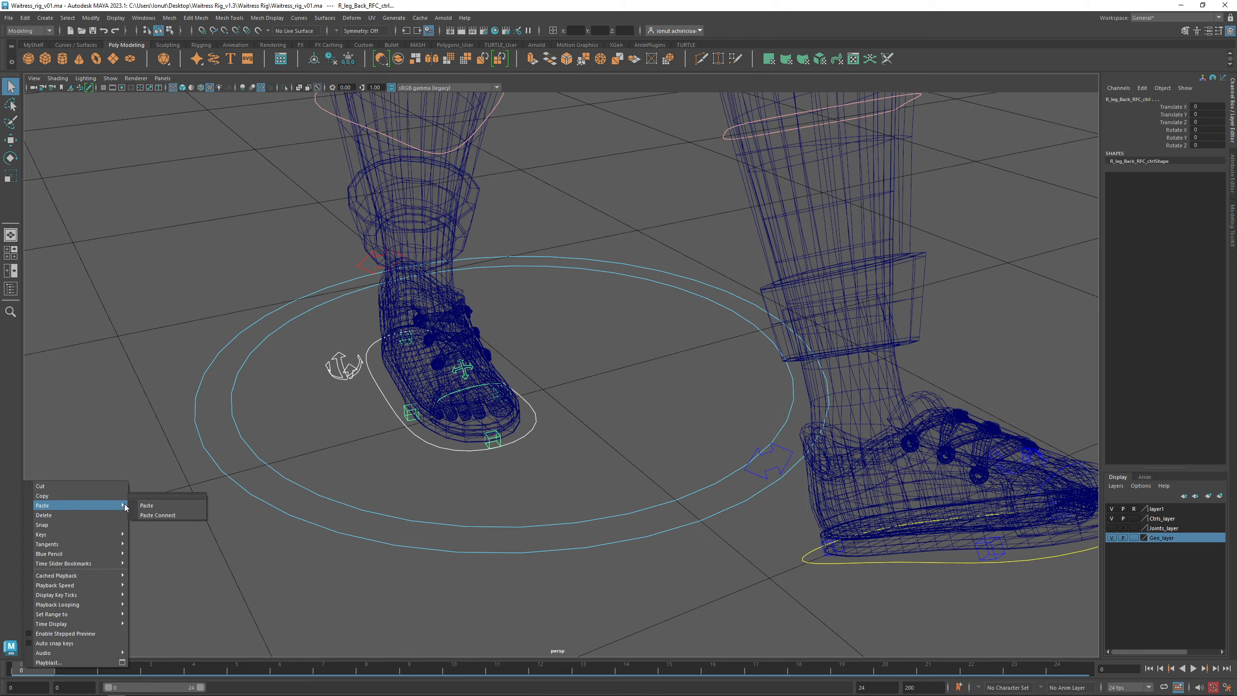
pyautogui.click(146, 505)
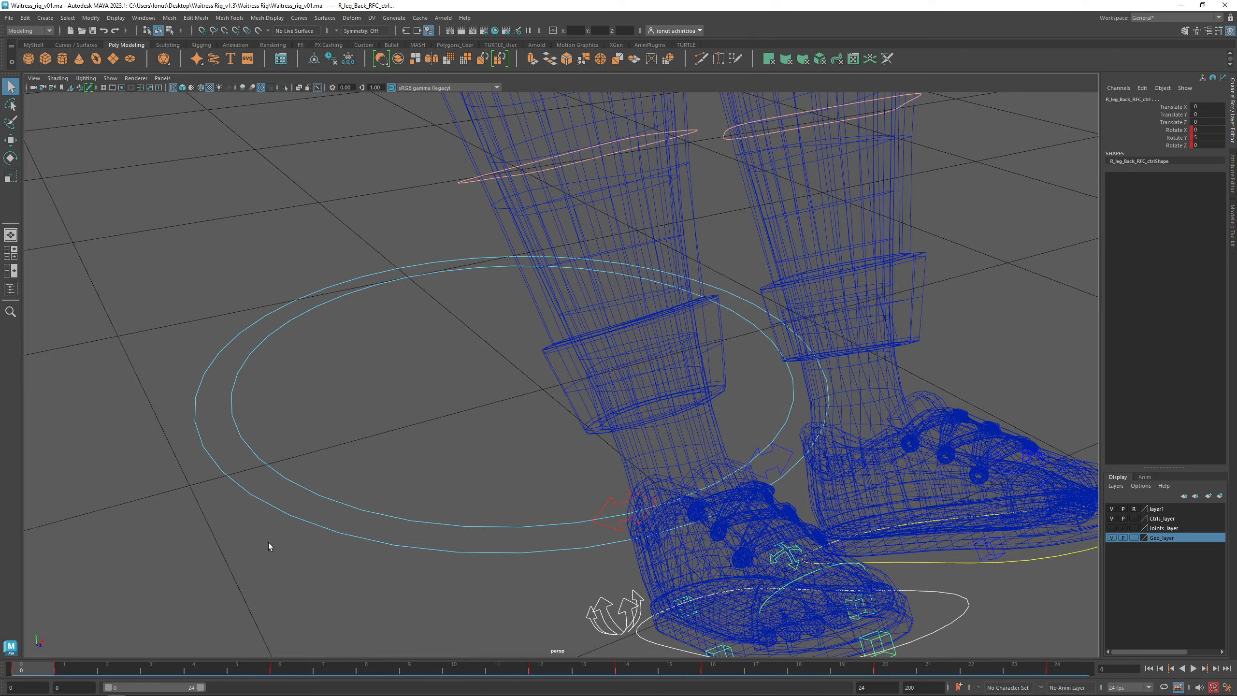
# Step: Scrub through the opening frames to check both feet and restore the textured display
pyautogui.keyDown('alt'); pyautogui.moveTo(268, 542); pyautogui.dragTo(560, 509); pyautogui.keyUp('alt')
pyautogui.moveTo(43, 667); pyautogui.dragTo(366, 694)
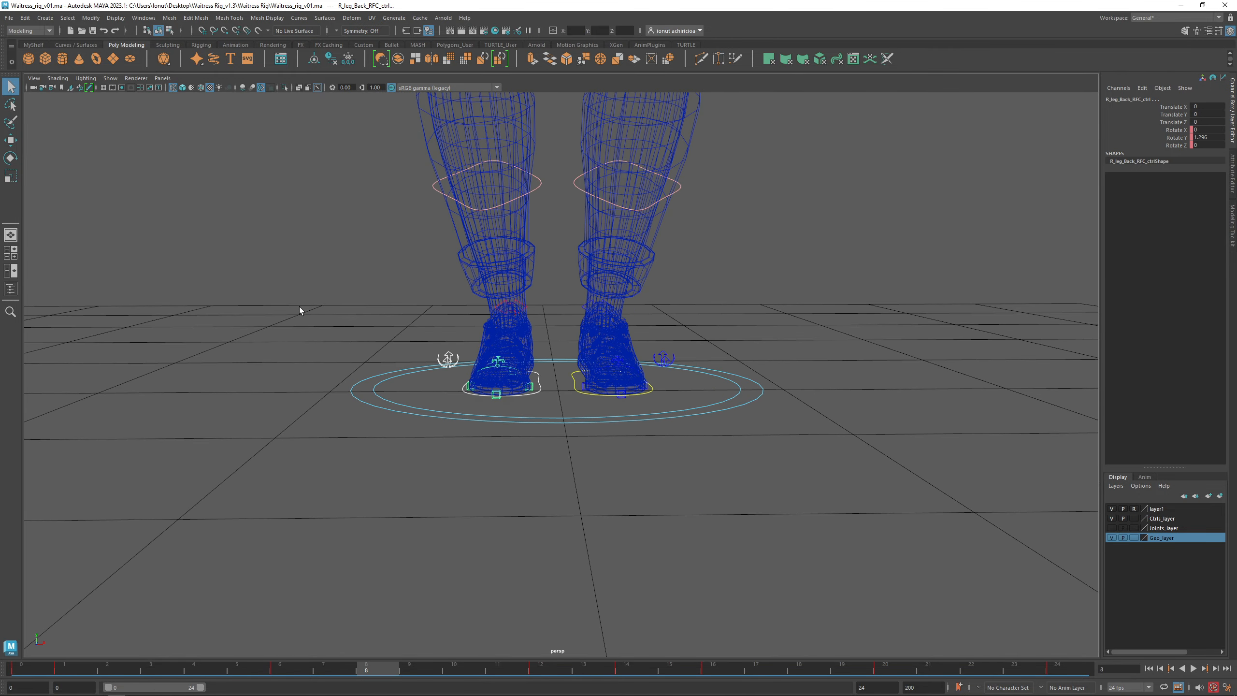
pyautogui.press('6')
pyautogui.moveTo(407, 409)
pyautogui.keyDown('alt'); pyautogui.mouseDown()
pyautogui.moveTo(552, 378)
pyautogui.moveTo(644, 501)
pyautogui.mouseUp(); pyautogui.keyUp('alt')
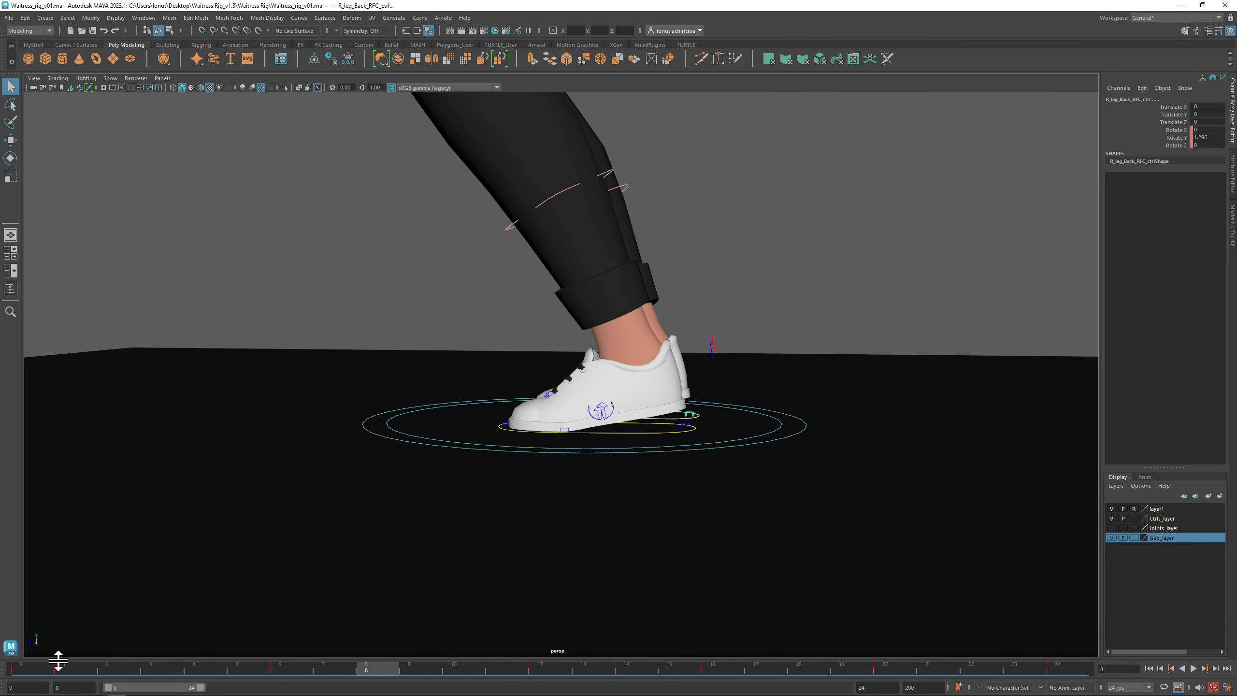
# Step: Play back the animation from the side, stop it, and examine both feet's matching pose at frame 0
pyautogui.hotkey('alt', 'v')
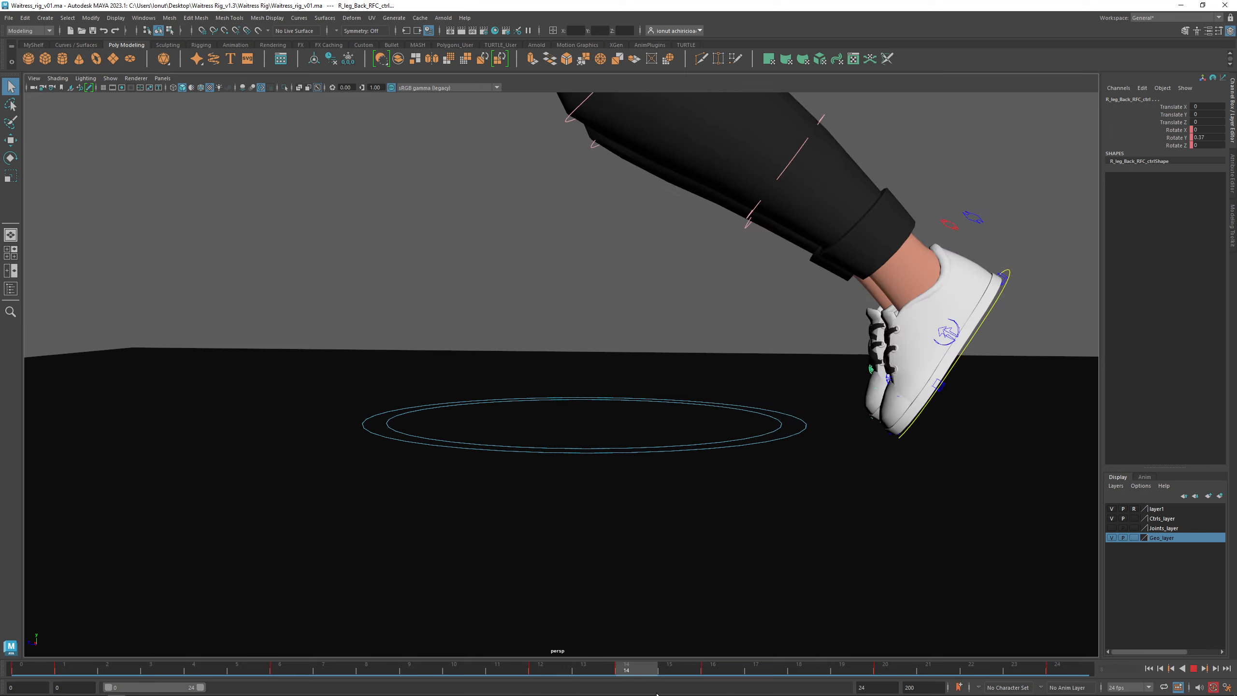
pyautogui.click(1182, 668)
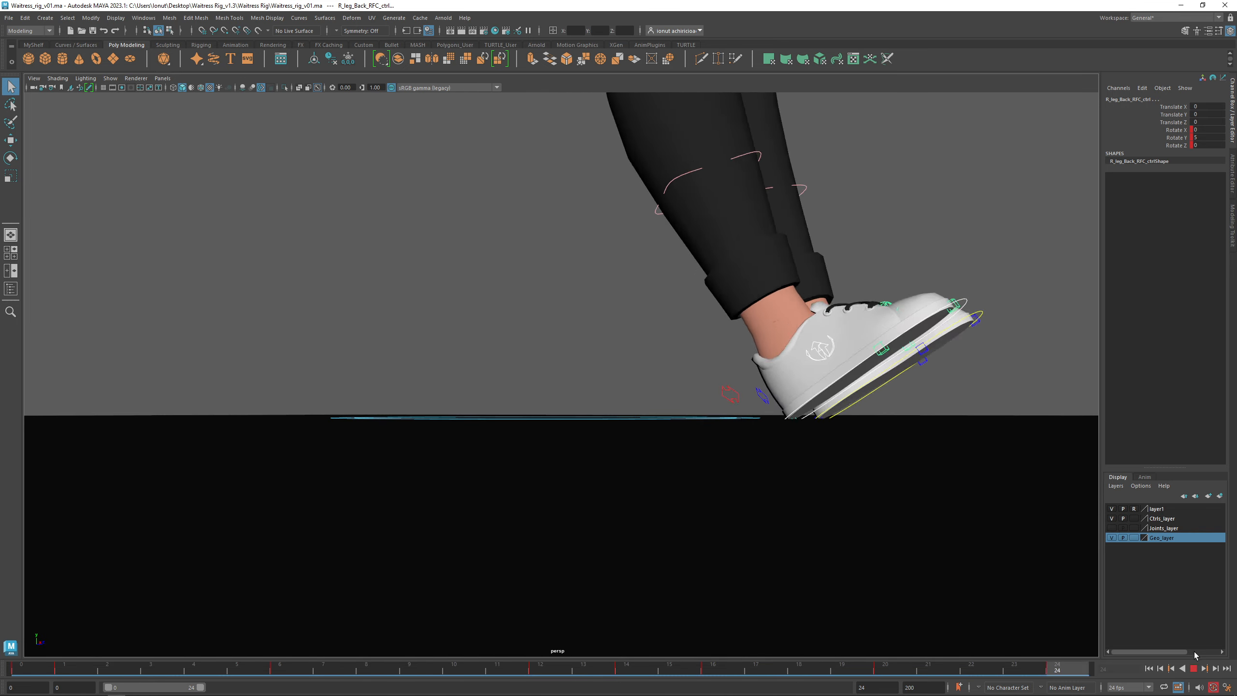
pyautogui.click(1194, 669)
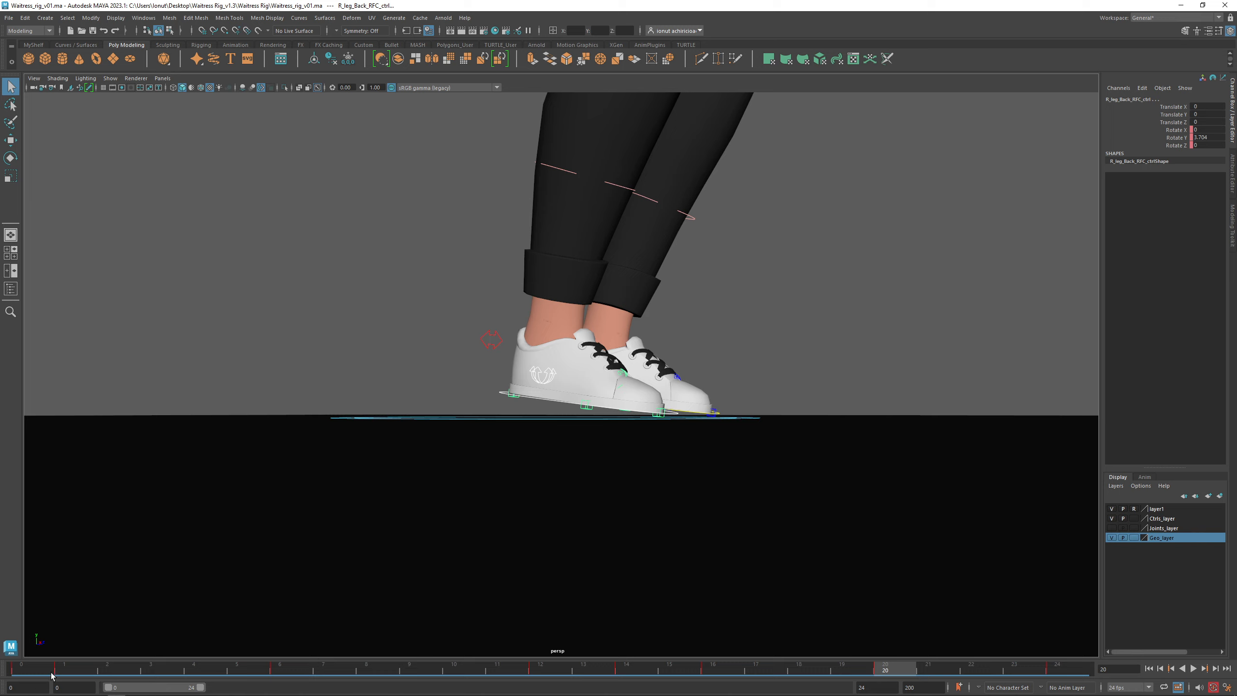
pyautogui.click(36, 670)
pyautogui.keyDown('alt'); pyautogui.moveTo(626, 425); pyautogui.dragTo(799, 413); pyautogui.keyUp('alt')
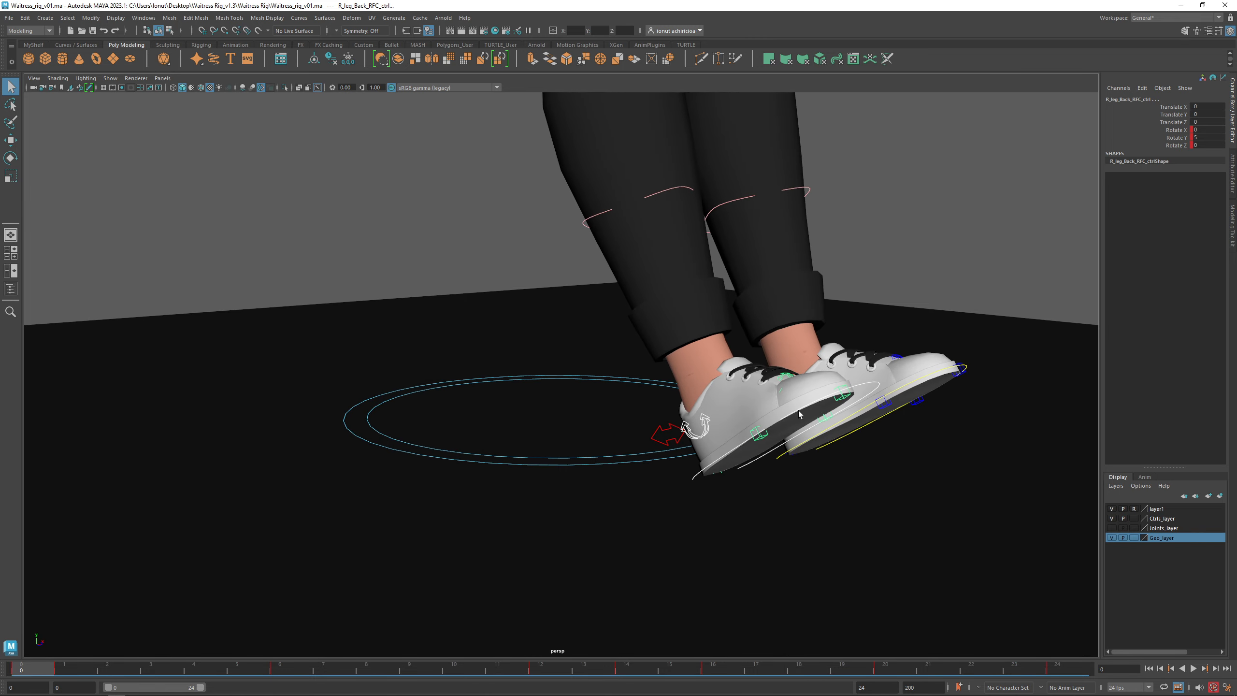
pyautogui.moveTo(722, 437)
pyautogui.keyDown('alt'); pyautogui.mouseDown()
pyautogui.moveTo(737, 443)
pyautogui.moveTo(699, 445)
pyautogui.moveTo(713, 451)
pyautogui.mouseUp(); pyautogui.keyUp('alt')
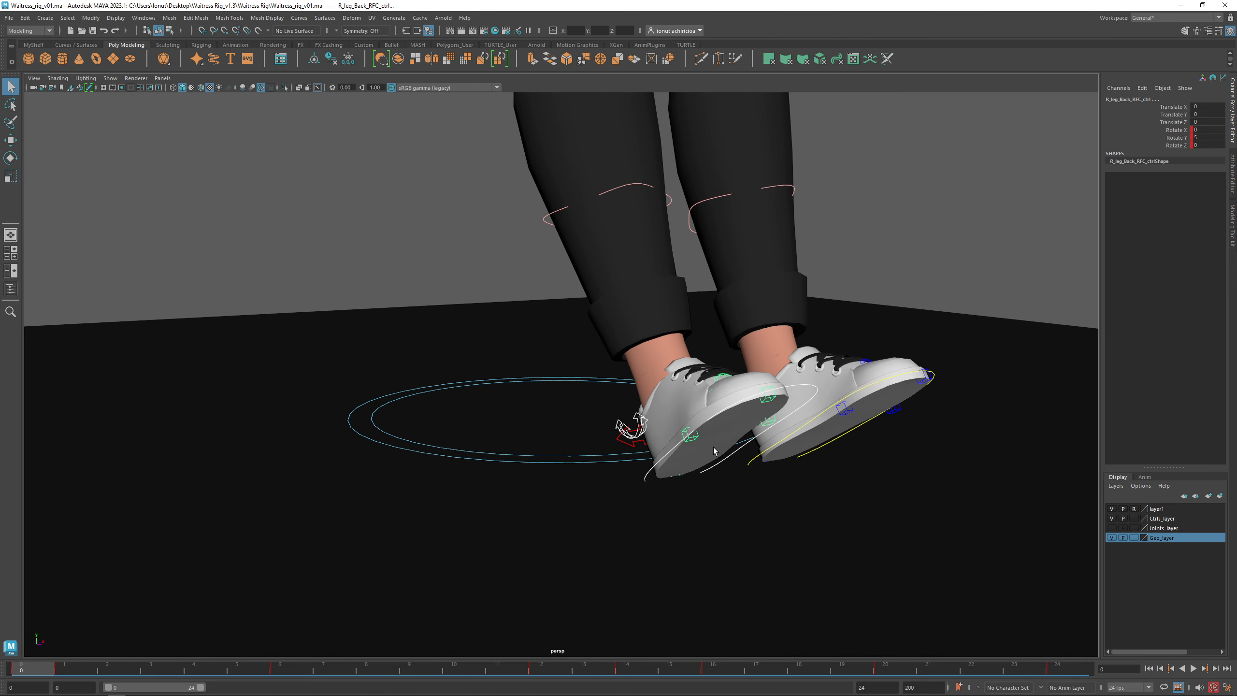
pyautogui.keyDown('alt'); pyautogui.moveTo(688, 487); pyautogui.dragTo(596, 458, button='middle'); pyautogui.keyUp('alt')
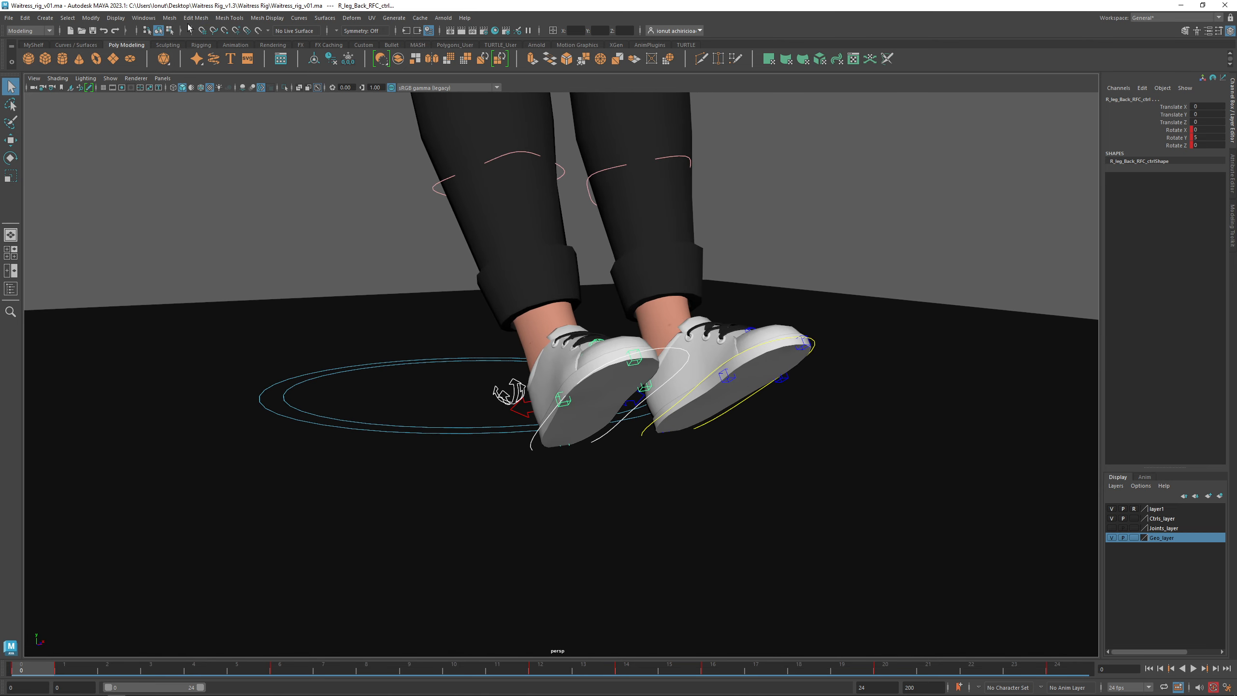
# Step: Open the Graph Editor at full-screen size for the right foot's curves and check that its Infinity display option is on
pyautogui.click(143, 17)
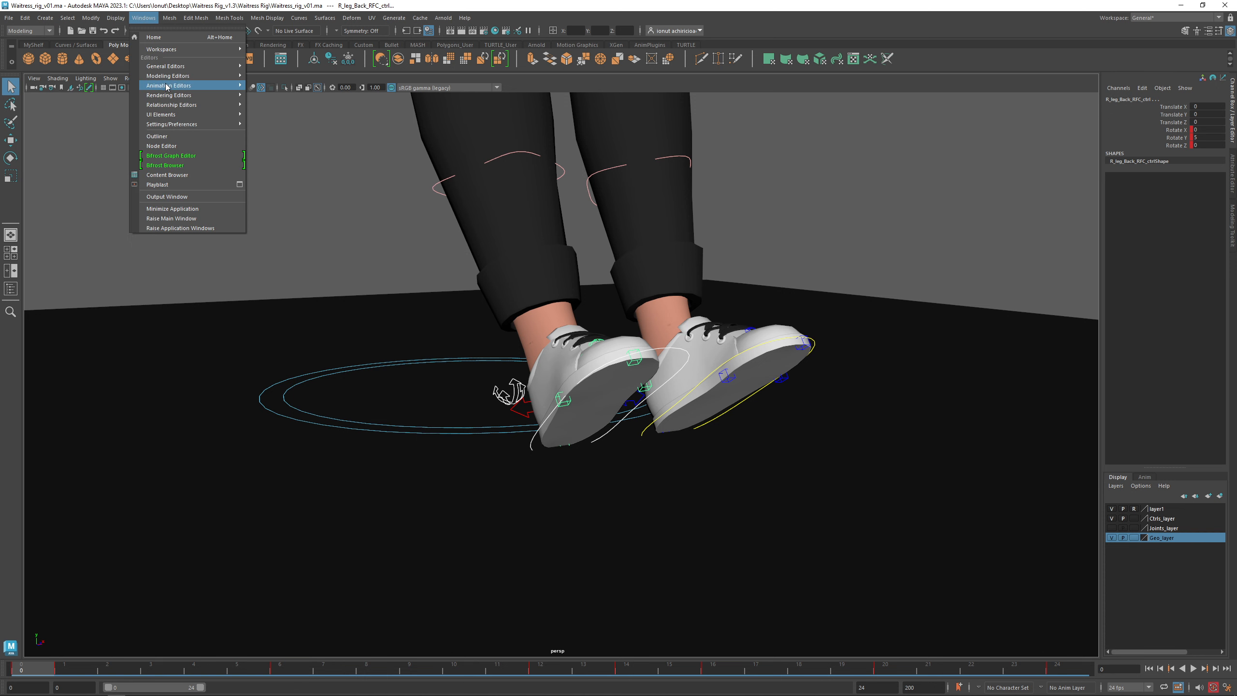
pyautogui.moveTo(226, 91)
pyautogui.click(273, 85)
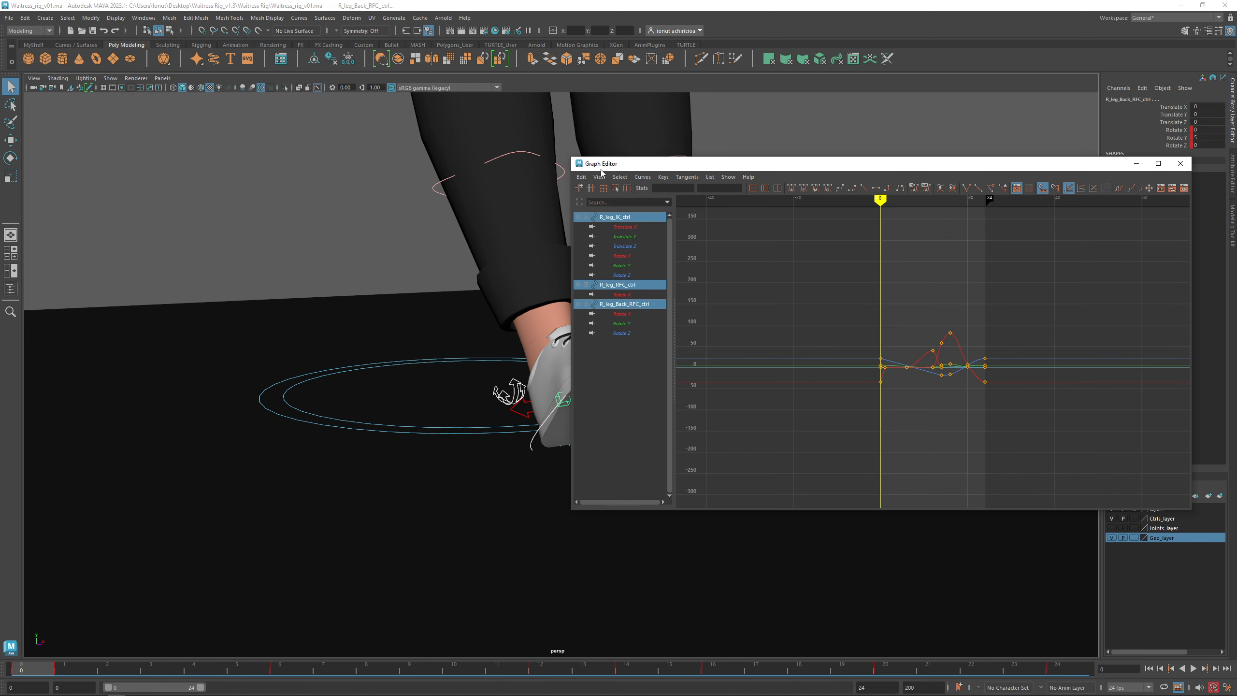
pyautogui.moveTo(602, 167); pyautogui.dragTo(460, 176)
pyautogui.doubleClick(460, 173)
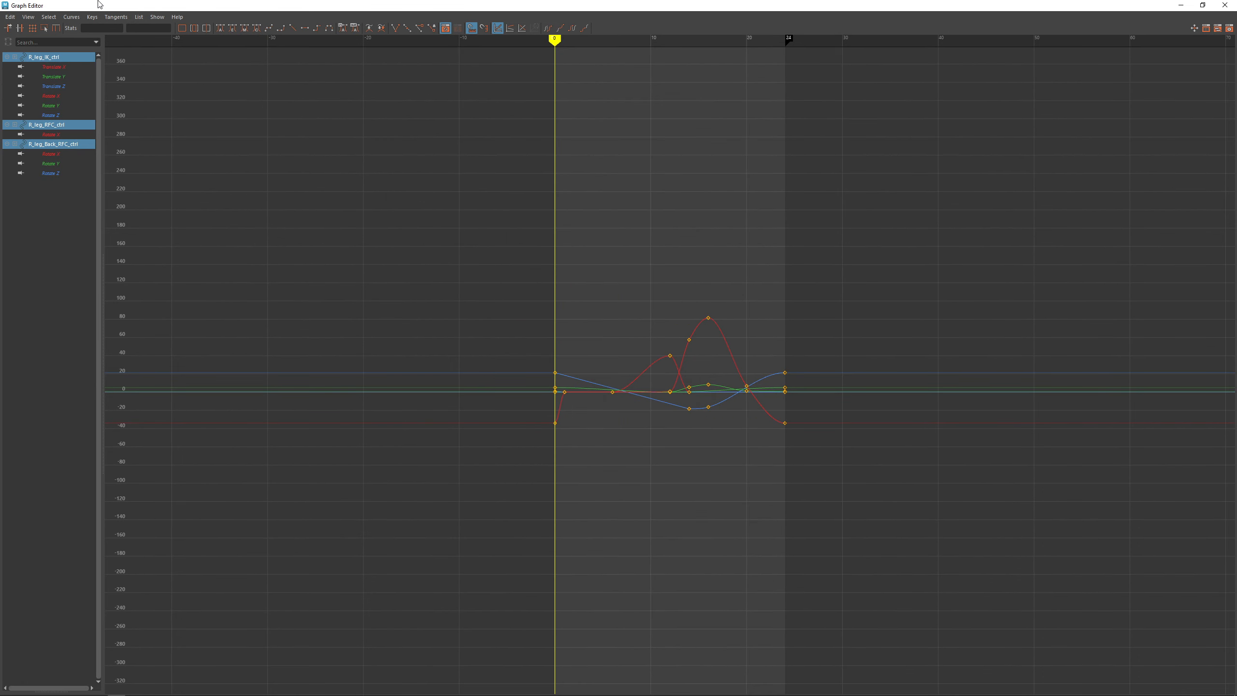
pyautogui.click(28, 17)
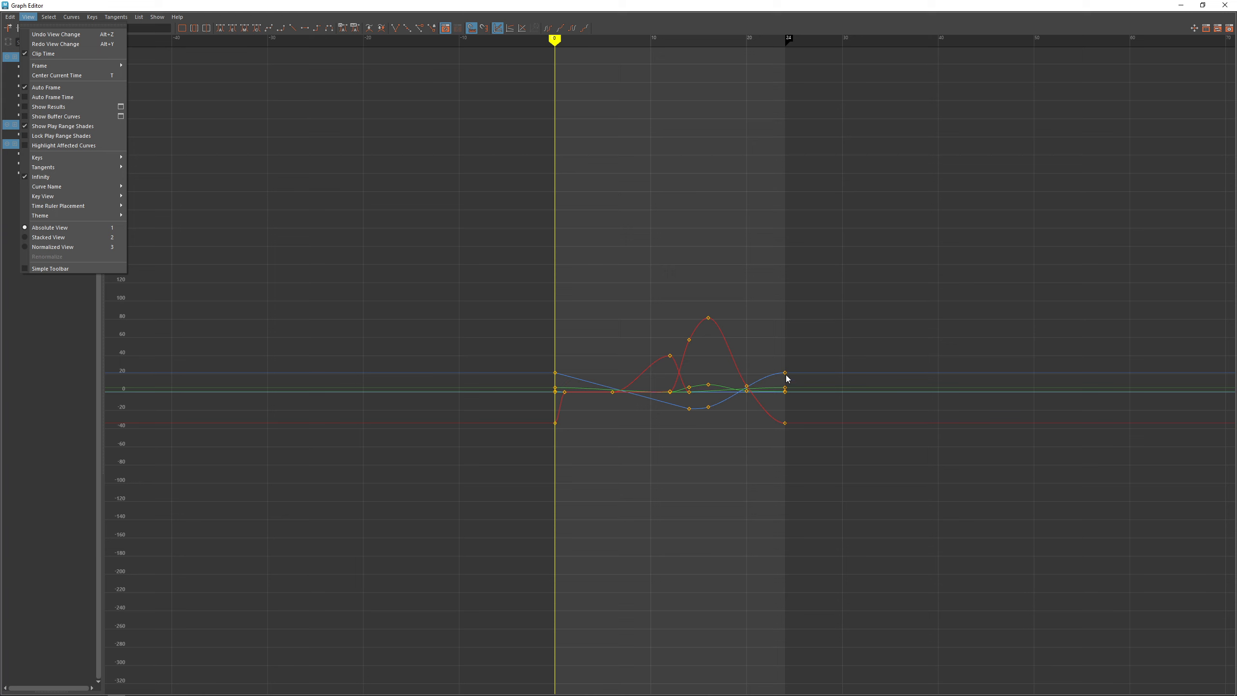
pyautogui.click(710, 8)
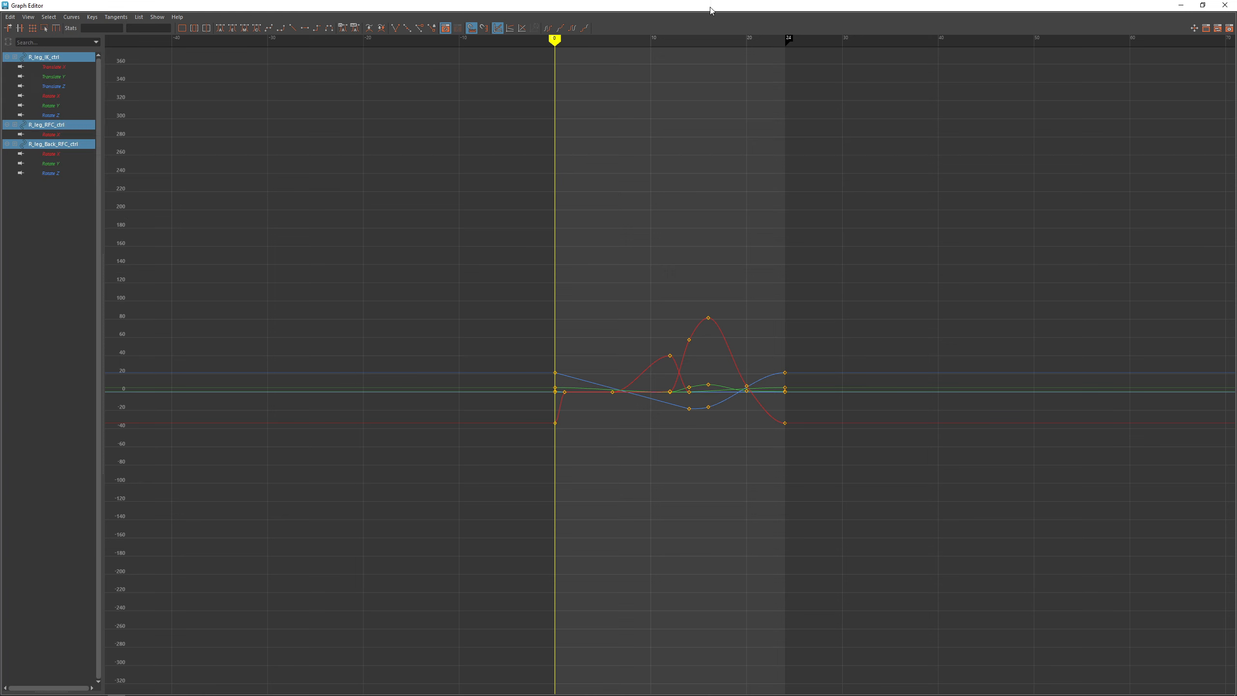
pyautogui.click(1202, 5)
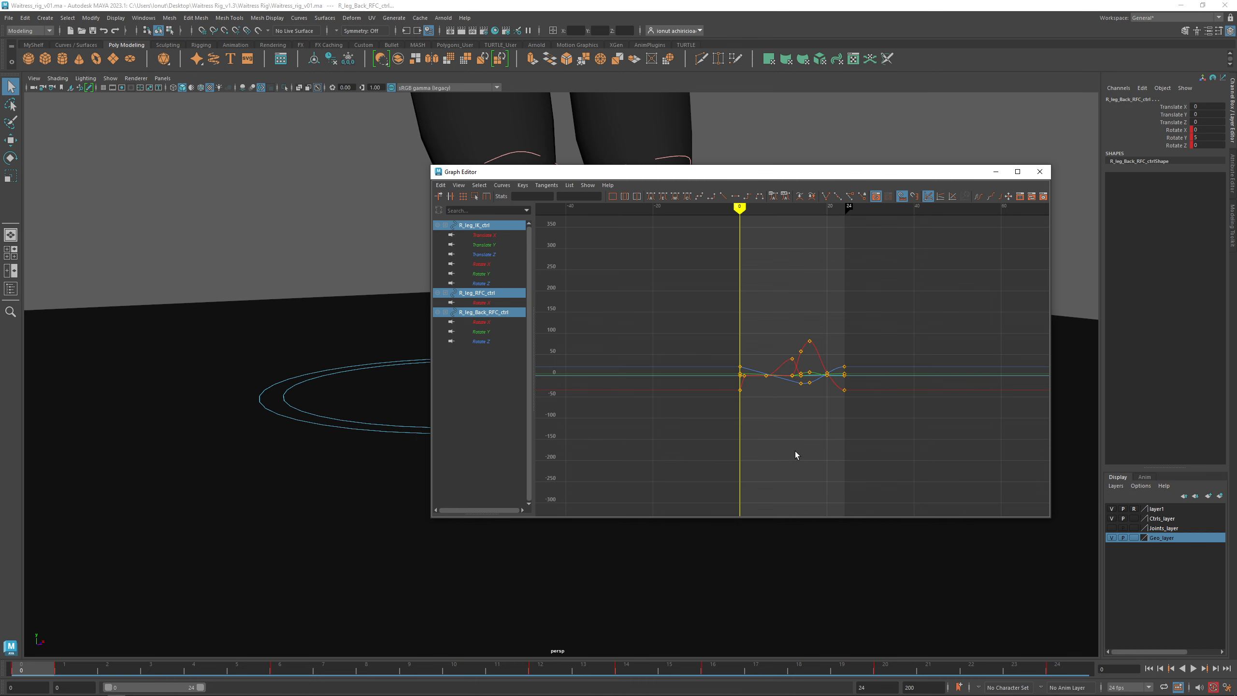
pyautogui.doubleClick(989, 170)
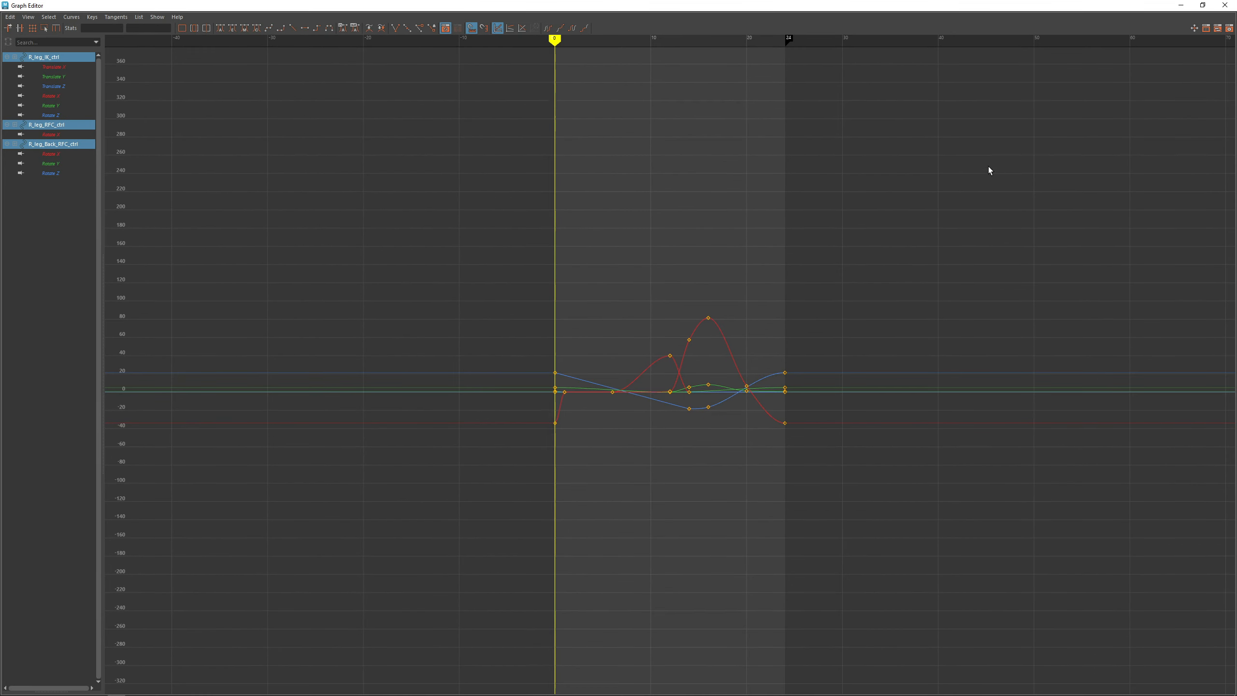
# Step: Set the pre-infinity and post-infinity of all the right foot's curves to cycle
pyautogui.click(71, 17)
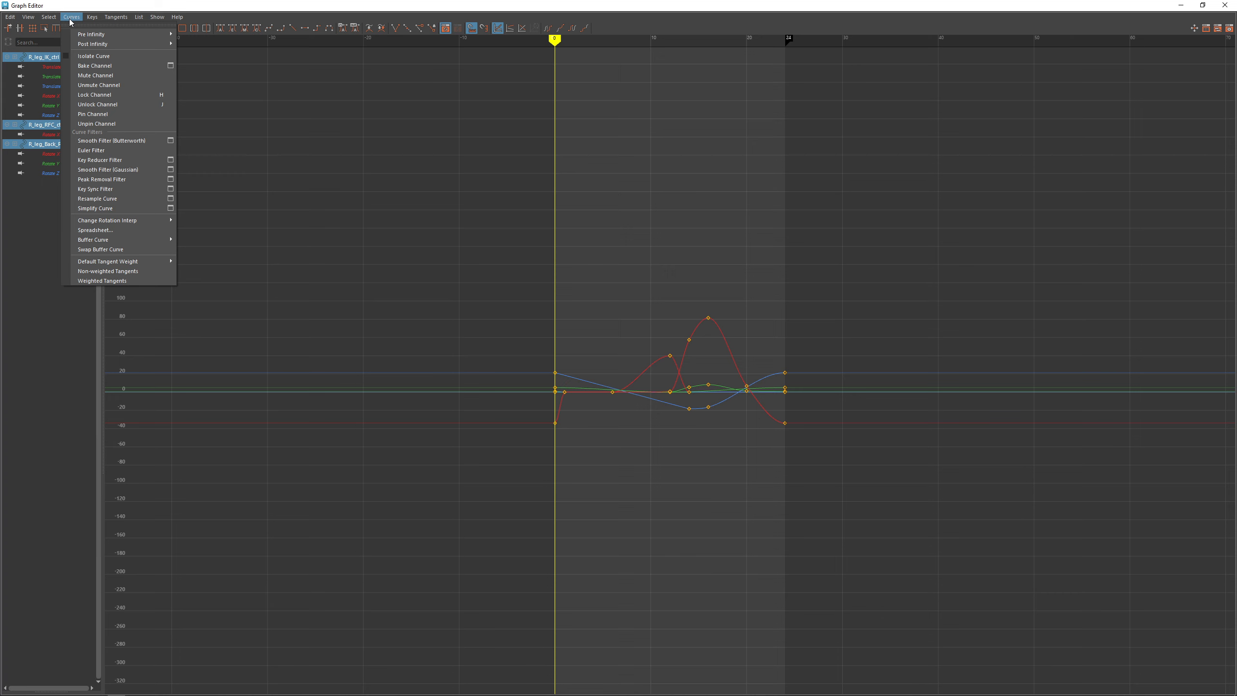
pyautogui.moveTo(97, 34)
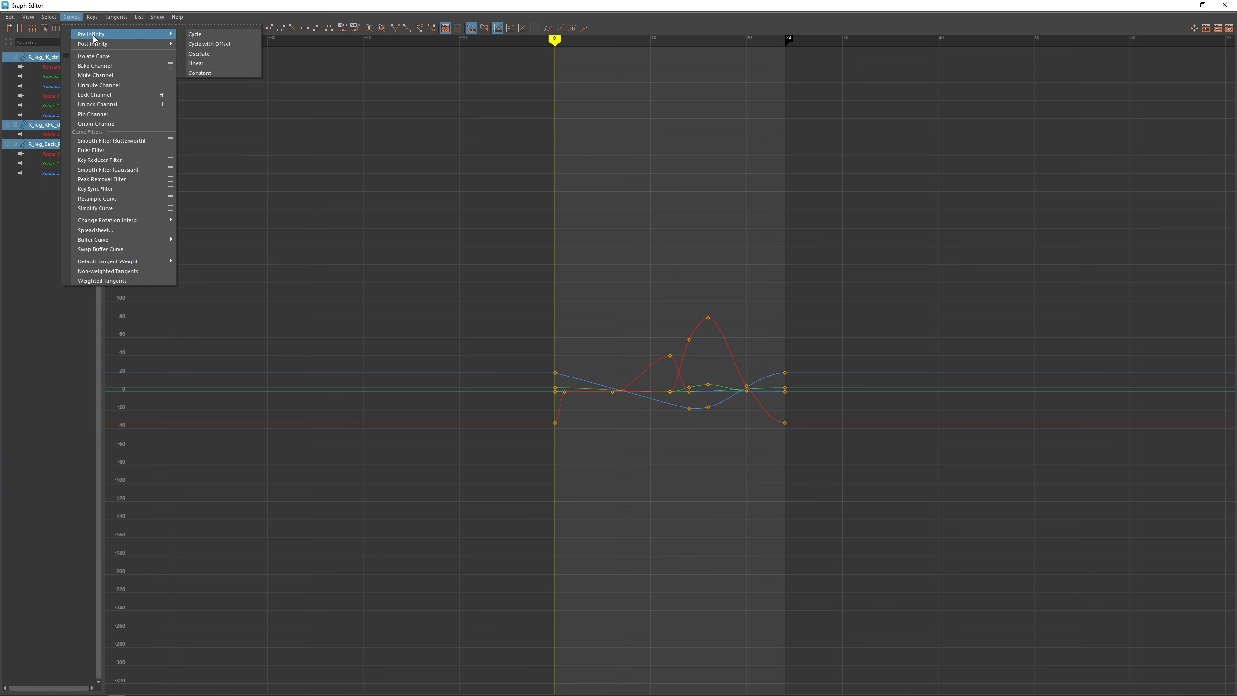
pyautogui.click(214, 43)
pyautogui.click(71, 17)
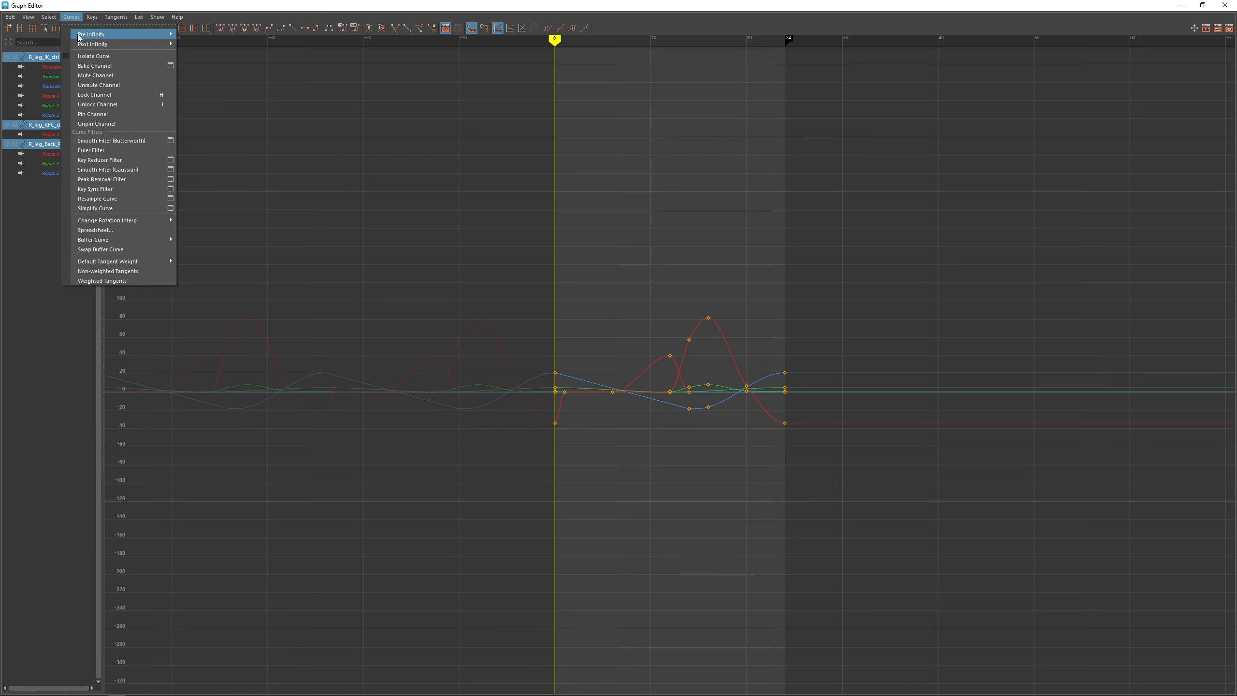
pyautogui.moveTo(89, 45)
pyautogui.click(204, 46)
pyautogui.click(71, 18)
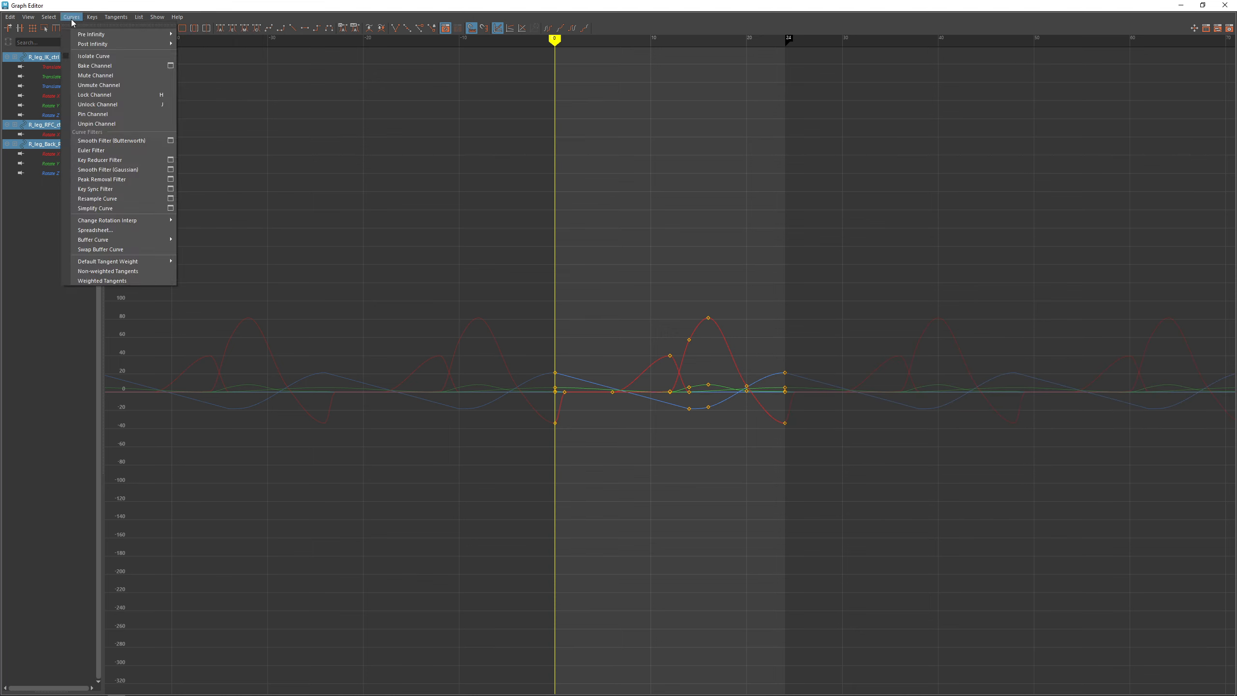
pyautogui.click(72, 18)
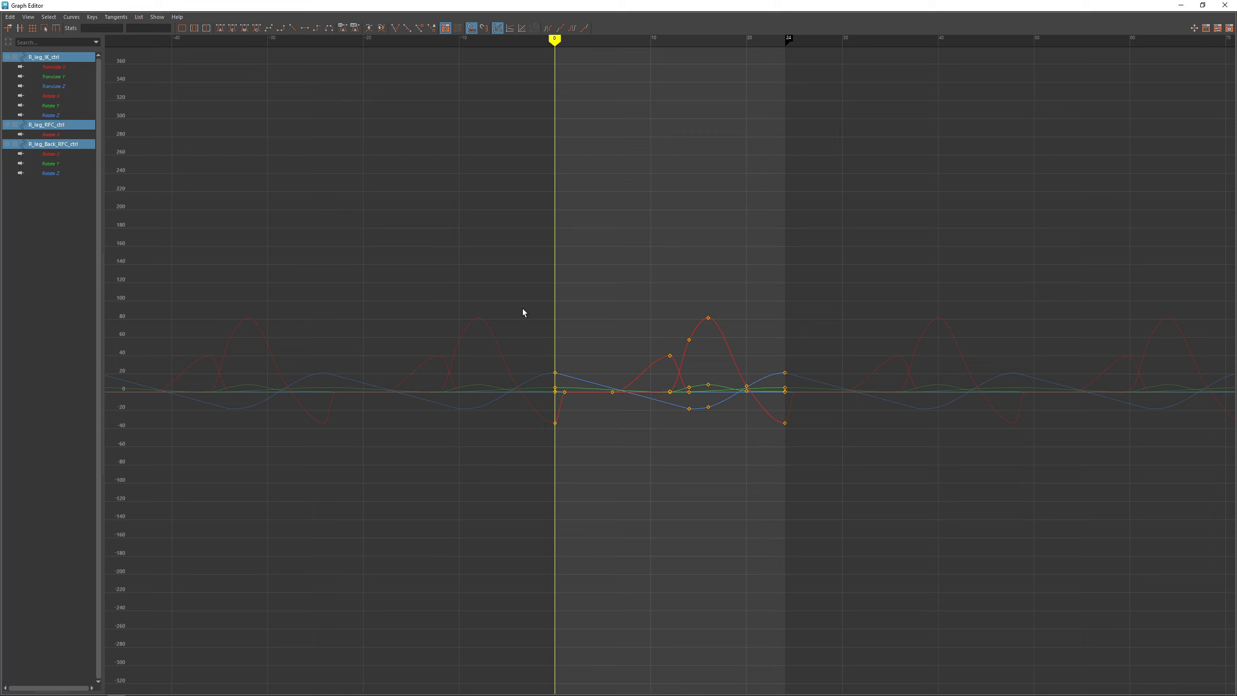
# Step: Select all the right foot's keys and shift them 12 frames later to start at frame 12, checking both legs' pose there
pyautogui.moveTo(507, 283); pyautogui.dragTo(873, 487)
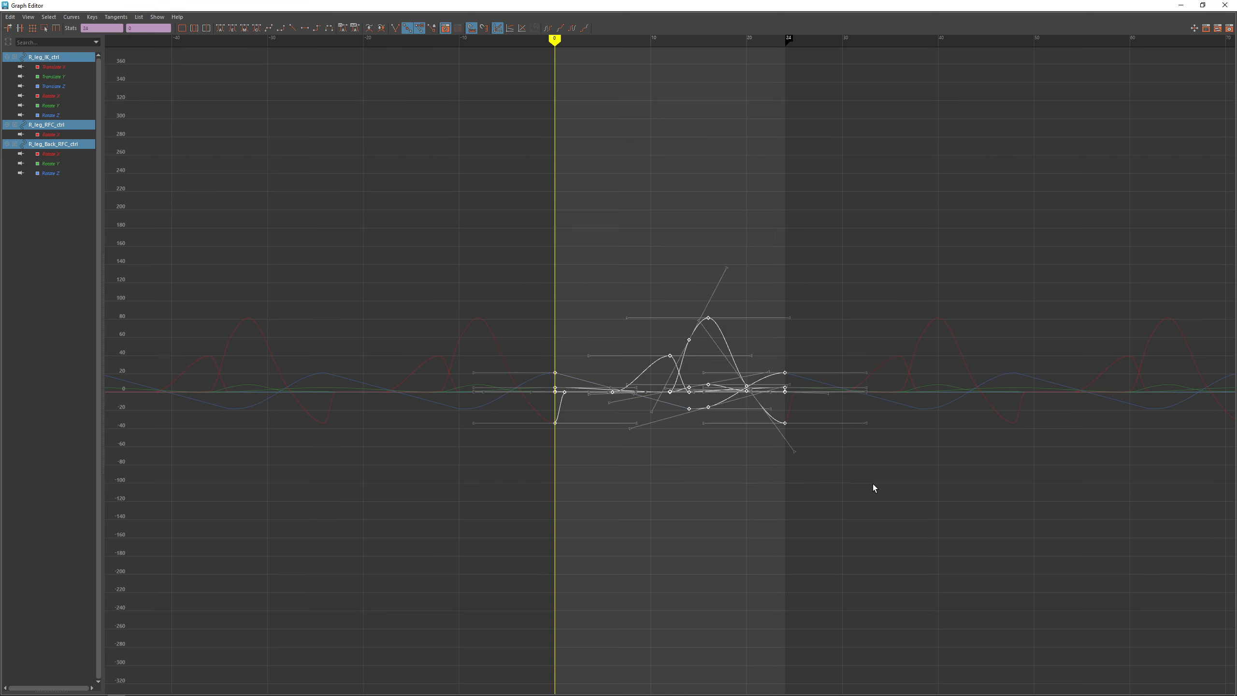
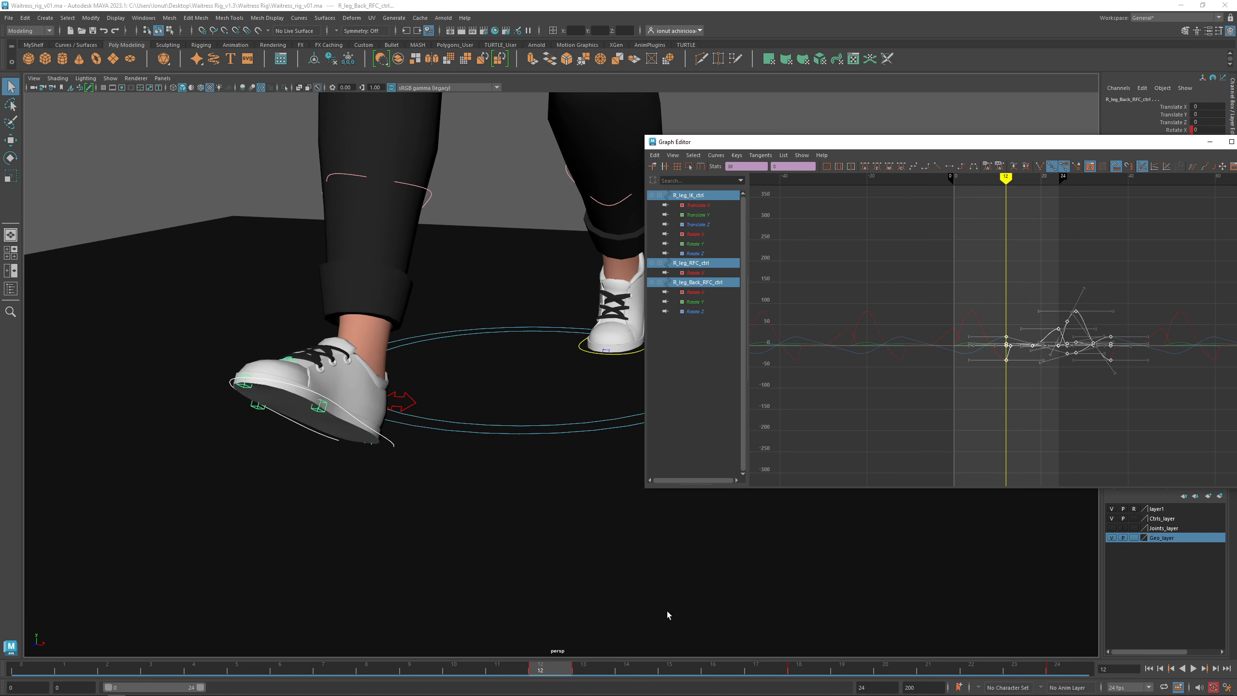
pyautogui.moveTo(459, 400)
pyautogui.keyDown('alt'); pyautogui.mouseDown()
pyautogui.moveTo(527, 401)
pyautogui.moveTo(434, 425)
pyautogui.moveTo(462, 382)
pyautogui.mouseUp(); pyautogui.keyUp('alt')
pyautogui.scroll(-3, 462, 381)
pyautogui.keyDown('alt'); pyautogui.moveTo(540, 316); pyautogui.dragTo(338, 480, button='middle'); pyautogui.keyUp('alt')
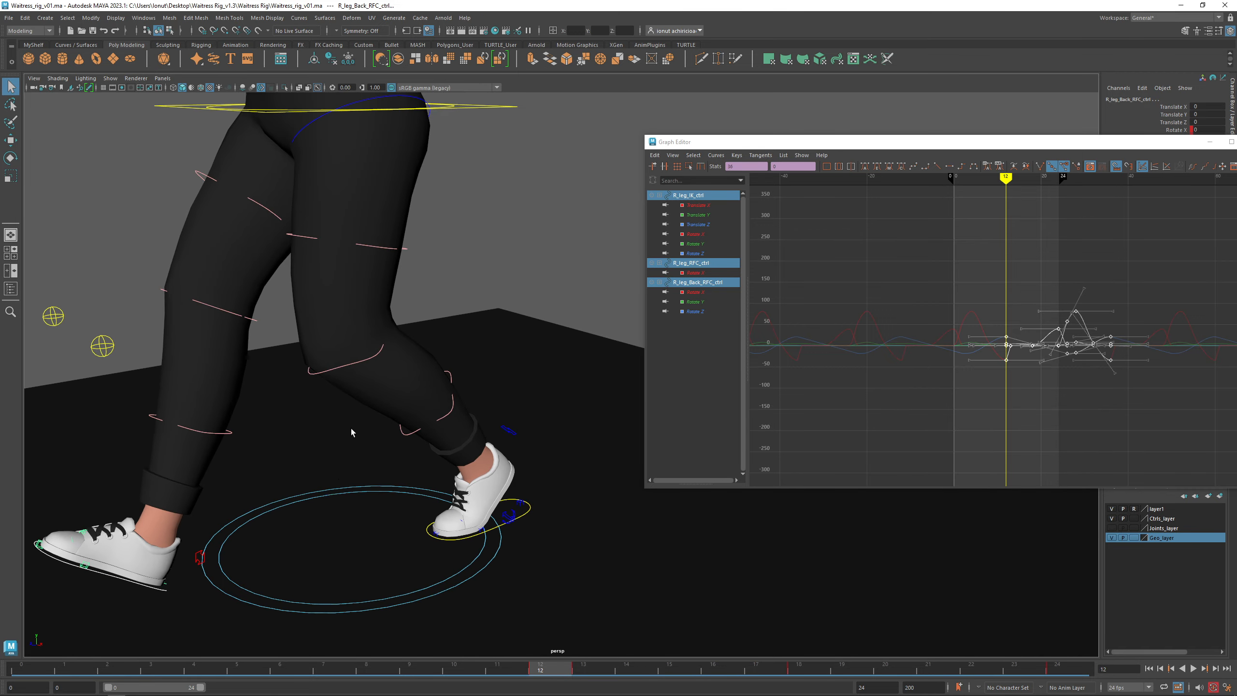
# Step: Play back the walk animation with both legs in view, stop it, and examine the pose at frame 0
pyautogui.keyDown('alt'); pyautogui.moveTo(350, 428); pyautogui.dragTo(464, 442, button='middle'); pyautogui.keyUp('alt')
pyautogui.keyDown('alt'); pyautogui.moveTo(465, 442); pyautogui.dragTo(430, 441); pyautogui.keyUp('alt')
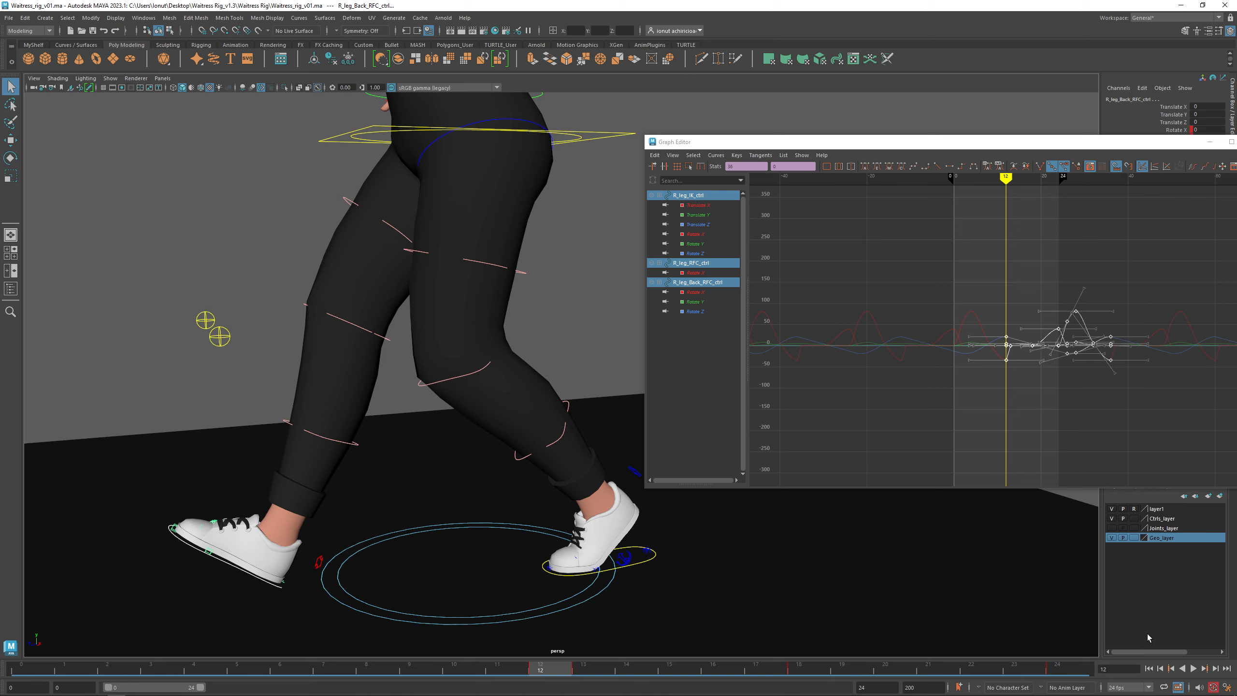
pyautogui.click(1193, 669)
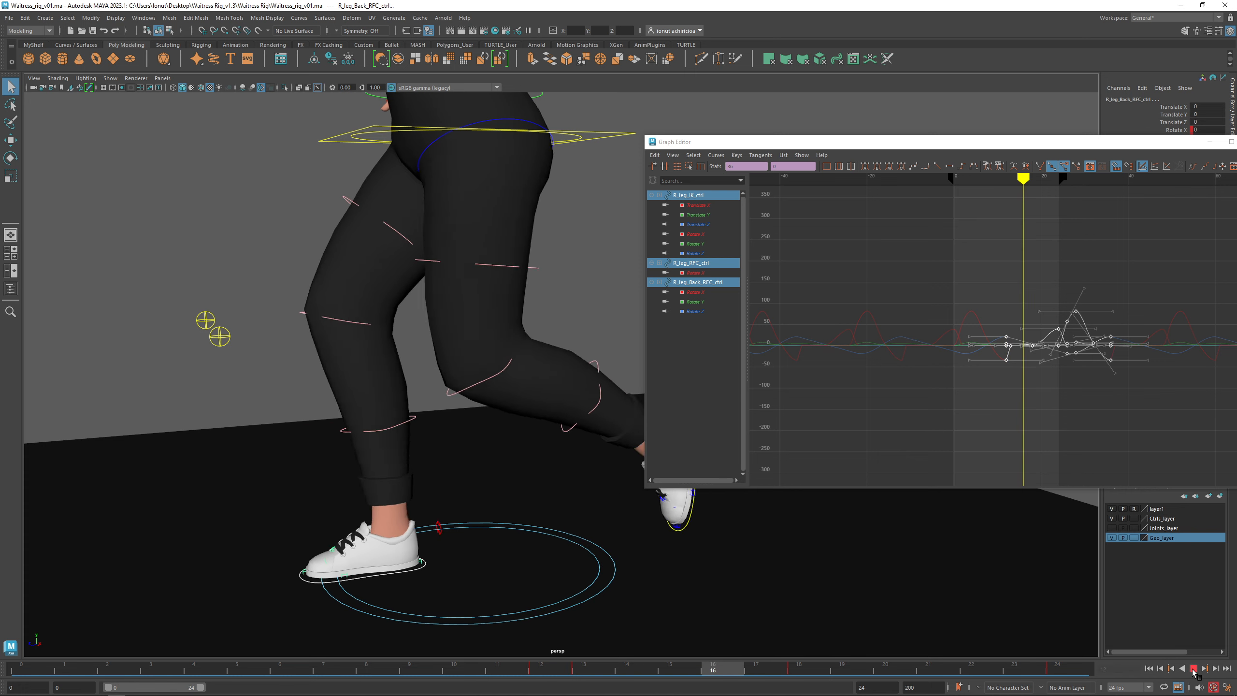
pyautogui.click(1193, 669)
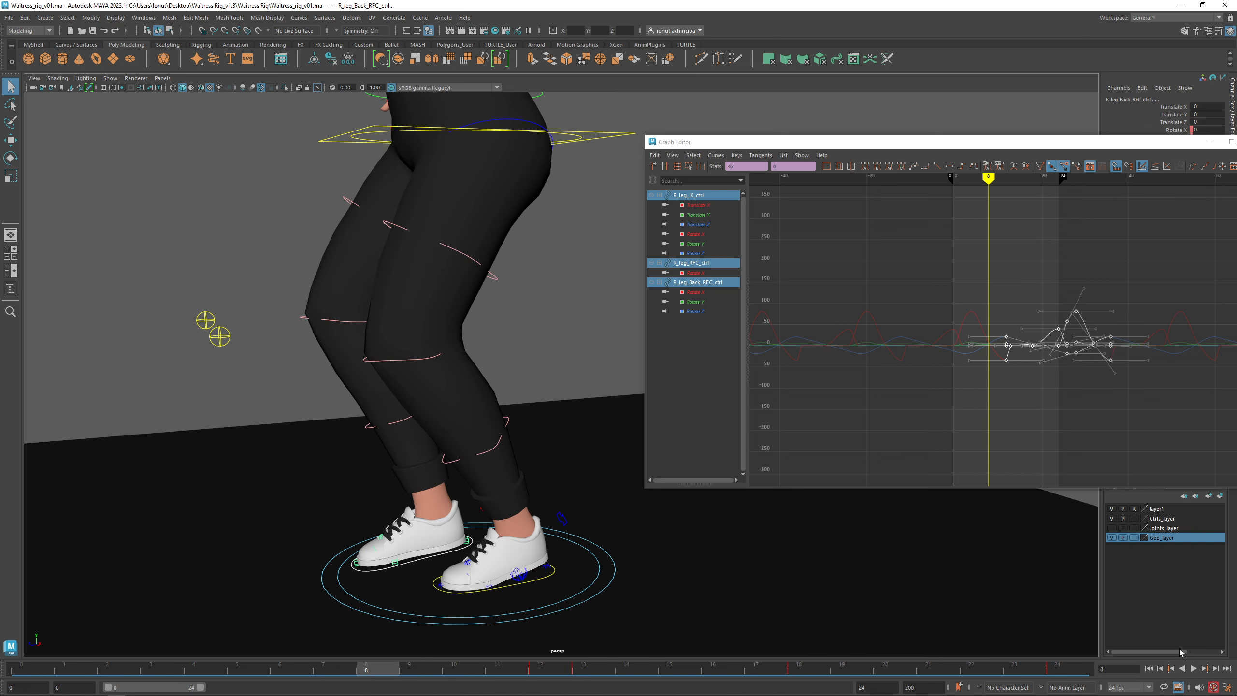
pyautogui.moveTo(493, 265)
pyautogui.keyDown('alt'); pyautogui.mouseDown()
pyautogui.moveTo(546, 287)
pyautogui.moveTo(495, 267)
pyautogui.mouseUp(); pyautogui.keyUp('alt')
pyautogui.click(30, 668)
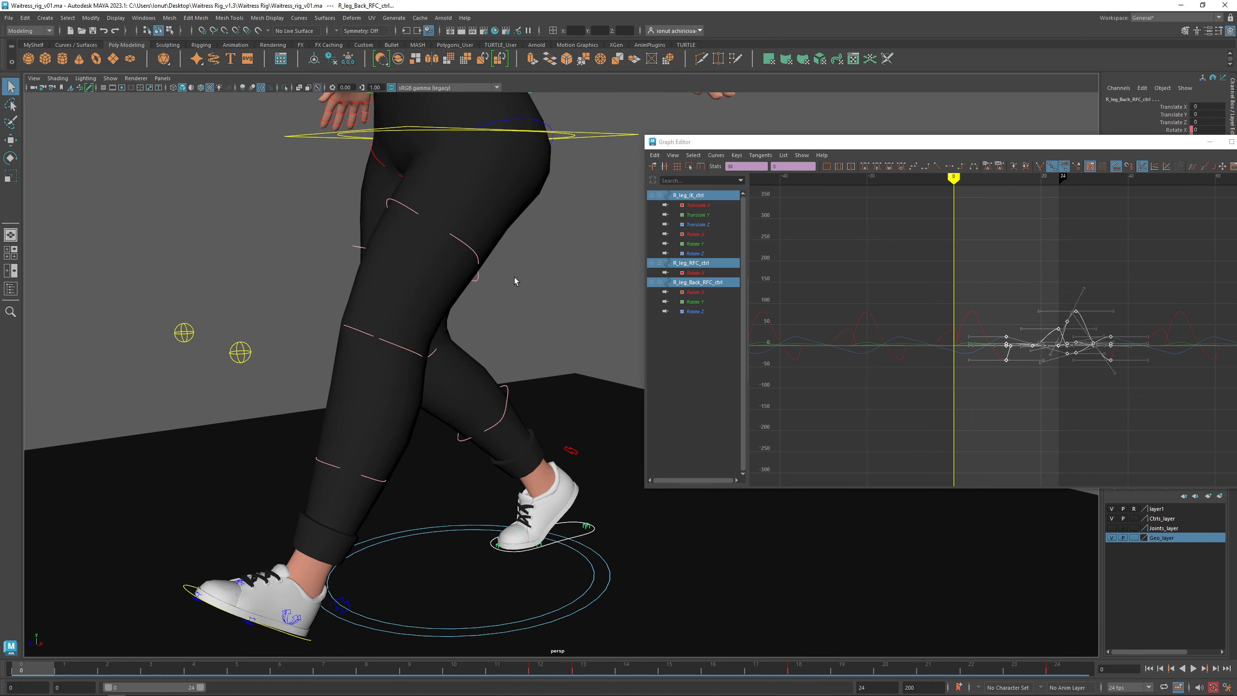
# Step: Minimize the Graph Editor and select the root control around the waitress's hips
pyautogui.moveTo(1145, 146); pyautogui.dragTo(935, 155)
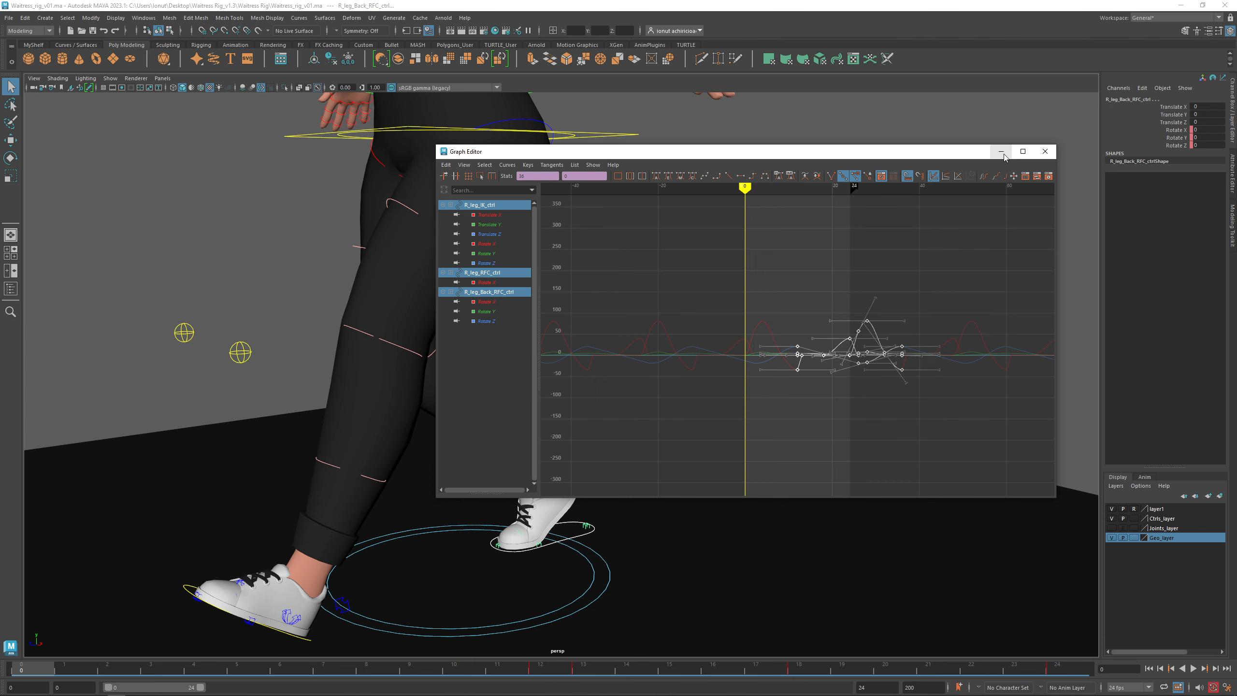
pyautogui.click(1001, 152)
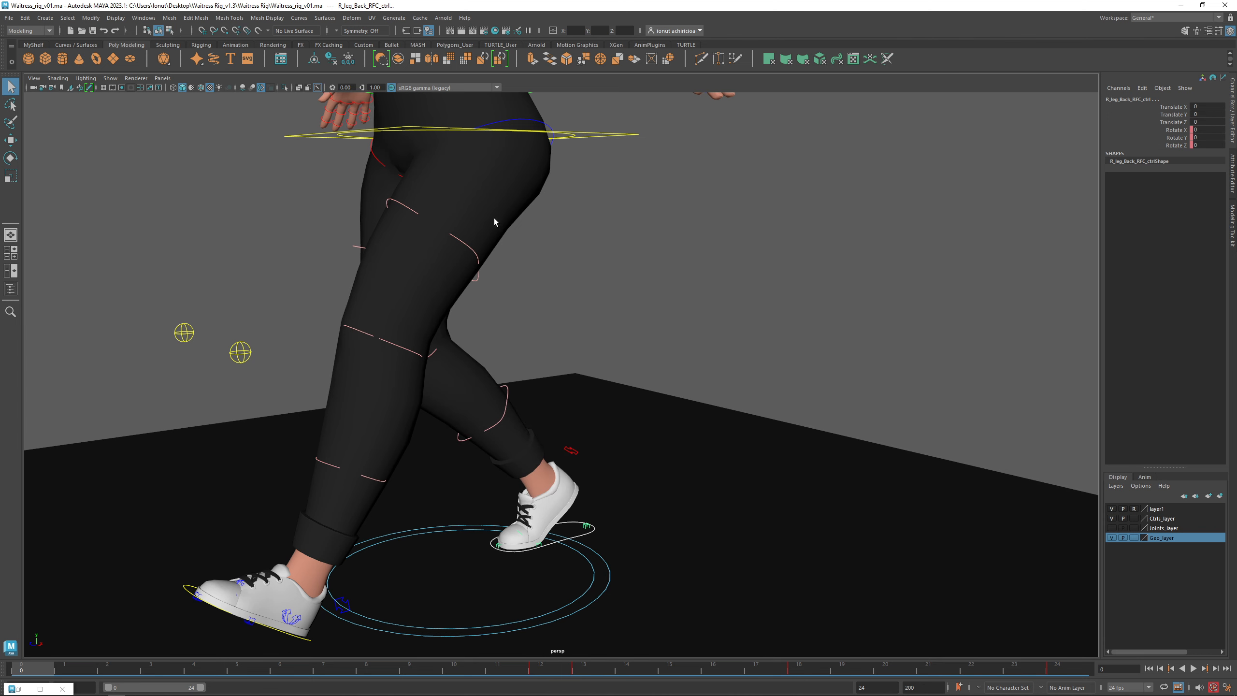
pyautogui.keyDown('alt'); pyautogui.moveTo(493, 218); pyautogui.dragTo(589, 174); pyautogui.keyUp('alt')
pyautogui.keyDown('alt'); pyautogui.moveTo(549, 288); pyautogui.dragTo(562, 509, button='right'); pyautogui.keyUp('alt')
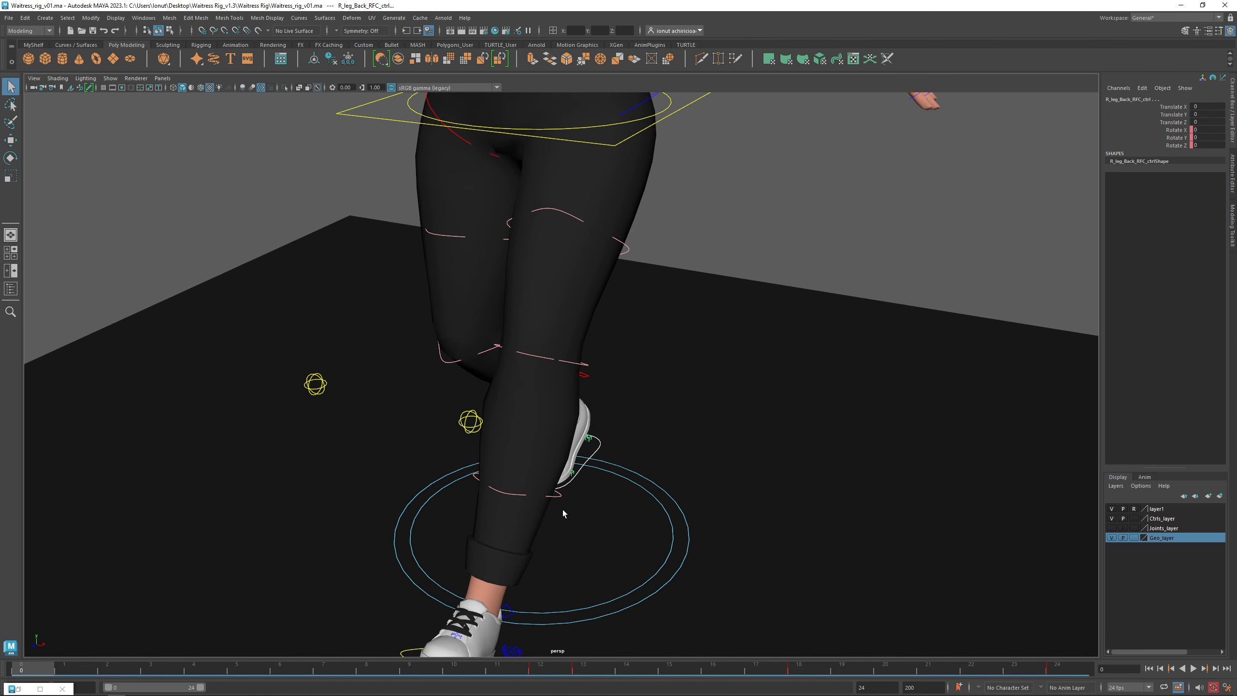
pyautogui.keyDown('alt'); pyautogui.moveTo(535, 604); pyautogui.dragTo(501, 518, button='right'); pyautogui.keyUp('alt')
pyautogui.keyDown('alt'); pyautogui.moveTo(611, 375); pyautogui.dragTo(618, 522, button='middle'); pyautogui.keyUp('alt')
pyautogui.moveTo(593, 259)
pyautogui.keyDown('alt'); pyautogui.mouseDown(button='middle')
pyautogui.moveTo(604, 408)
pyautogui.moveTo(603, 270)
pyautogui.mouseUp(button='middle'); pyautogui.keyUp('alt')
pyautogui.keyDown('alt'); pyautogui.moveTo(619, 424); pyautogui.dragTo(582, 409); pyautogui.keyUp('alt')
pyautogui.keyDown('alt'); pyautogui.moveTo(569, 395); pyautogui.dragTo(640, 409, button='middle'); pyautogui.keyUp('alt')
pyautogui.keyDown('alt'); pyautogui.moveTo(667, 397); pyautogui.dragTo(771, 361, button='right'); pyautogui.keyUp('alt')
pyautogui.moveTo(751, 311); pyautogui.dragTo(739, 374)
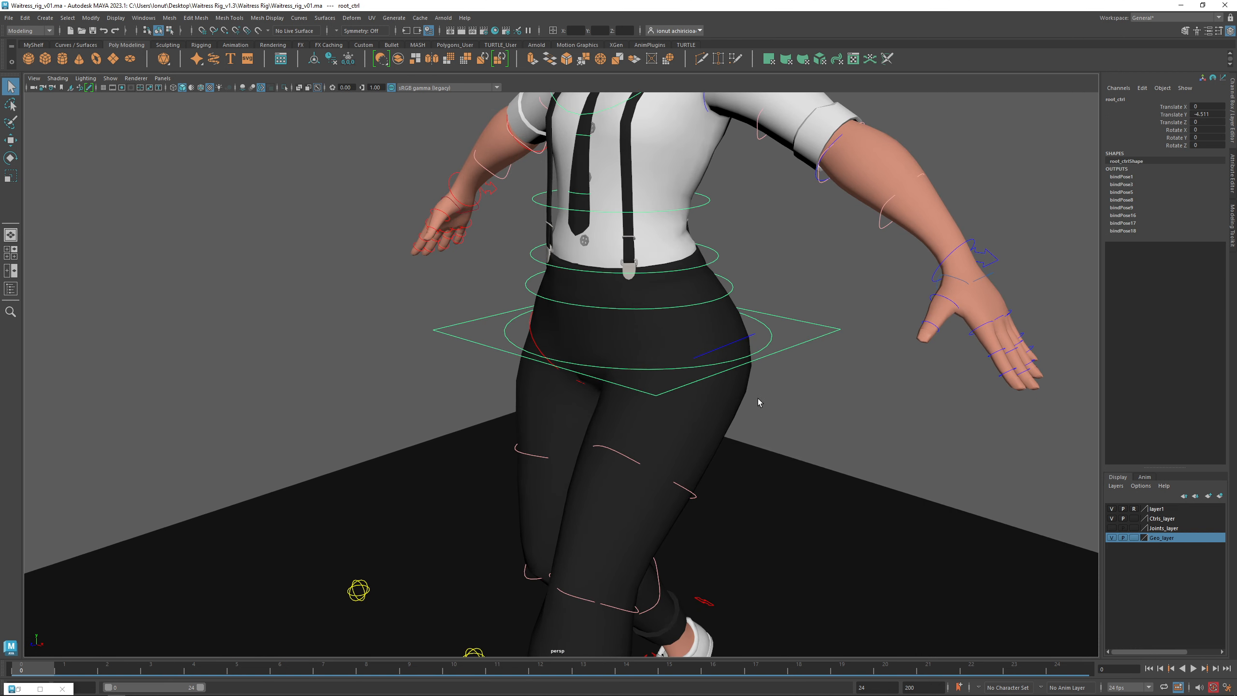
# Step: Try lowering the root control slightly with the Move tool, and undo the move
pyautogui.press('w')
pyautogui.moveTo(638, 288); pyautogui.dragTo(641, 303)
pyautogui.hotkey('ctrl', 'z')
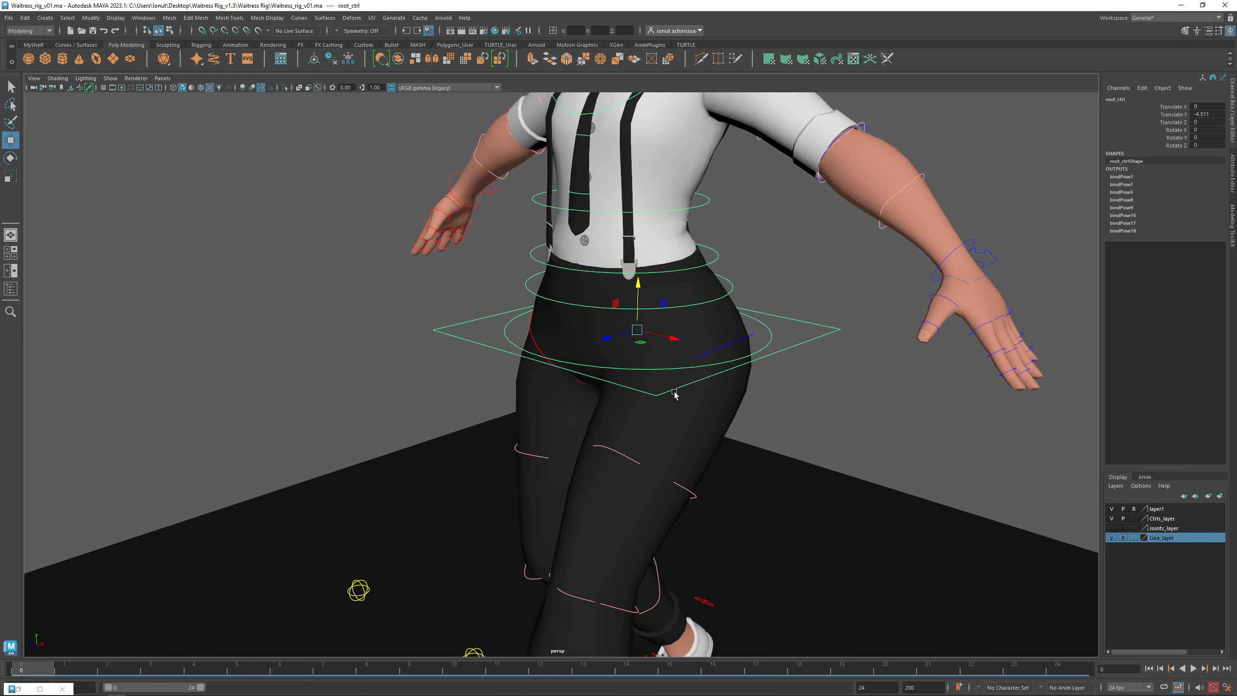
# Step: Key the root control's translation and rotation at the contact poses on frames 0, 24 and 12
pyautogui.keyDown('alt'); pyautogui.moveTo(674, 393); pyautogui.dragTo(697, 325, button='middle'); pyautogui.keyUp('alt')
pyautogui.keyDown('alt'); pyautogui.moveTo(769, 319); pyautogui.dragTo(721, 287); pyautogui.keyUp('alt')
pyautogui.keyDown('alt'); pyautogui.moveTo(677, 376); pyautogui.dragTo(760, 254, button='middle'); pyautogui.keyUp('alt')
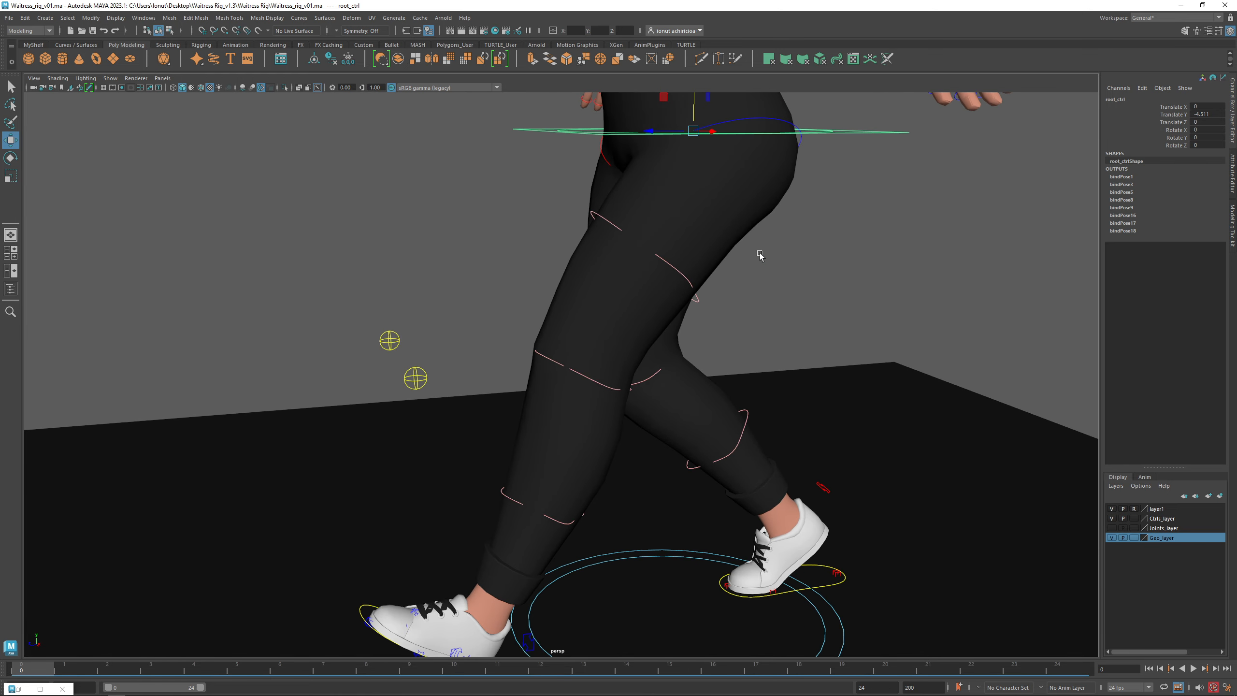
pyautogui.keyDown('alt'); pyautogui.moveTo(664, 301); pyautogui.dragTo(661, 413, button='middle'); pyautogui.keyUp('alt')
pyautogui.keyDown('alt'); pyautogui.moveTo(662, 413); pyautogui.dragTo(560, 390, button='right'); pyautogui.keyUp('alt')
pyautogui.keyDown('alt'); pyautogui.moveTo(578, 427); pyautogui.dragTo(581, 391, button='middle'); pyautogui.keyUp('alt')
pyautogui.keyDown('alt'); pyautogui.moveTo(655, 243); pyautogui.dragTo(674, 242); pyautogui.keyUp('alt')
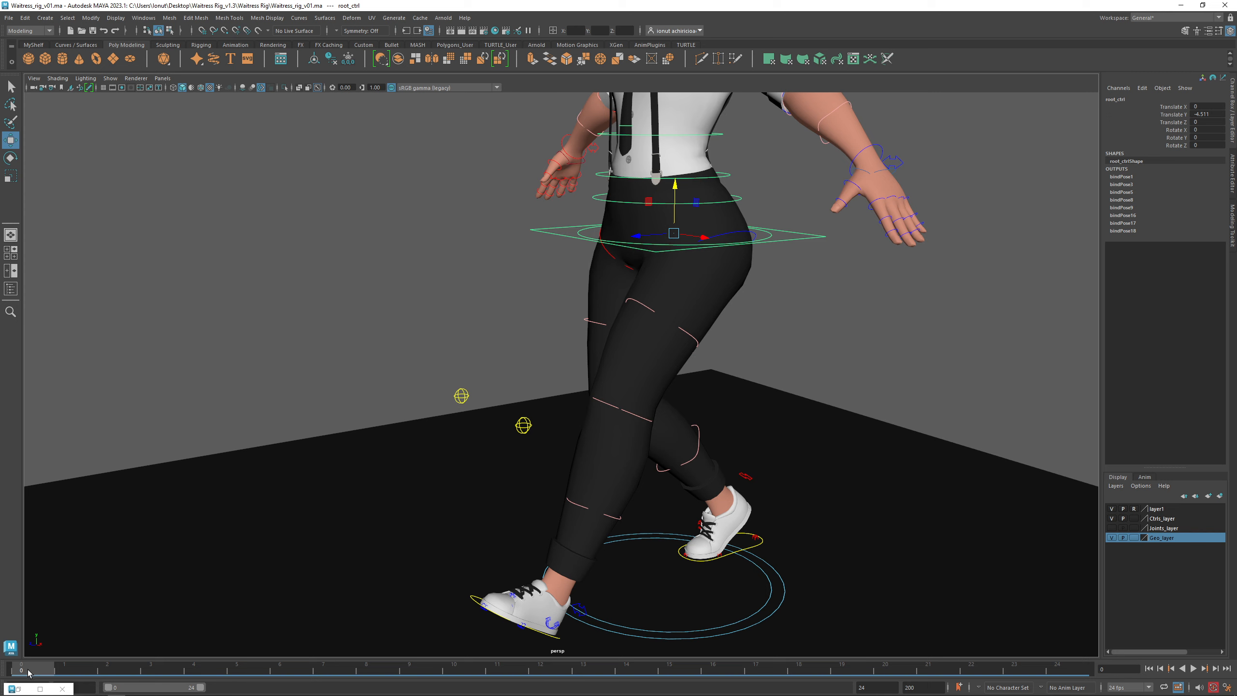
pyautogui.hotkey('shift', 'w')
pyautogui.hotkey('shift', 'e')
pyautogui.click(1047, 676)
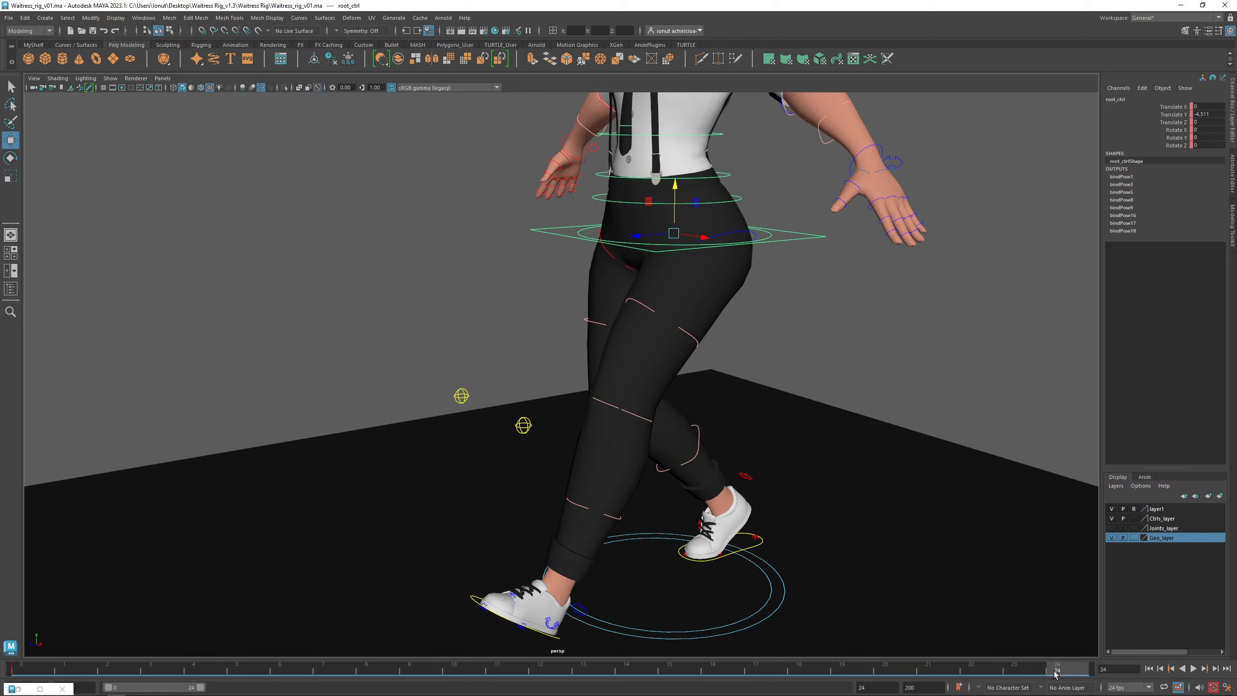
pyautogui.click(540, 673)
pyautogui.hotkey('shift', 'e')
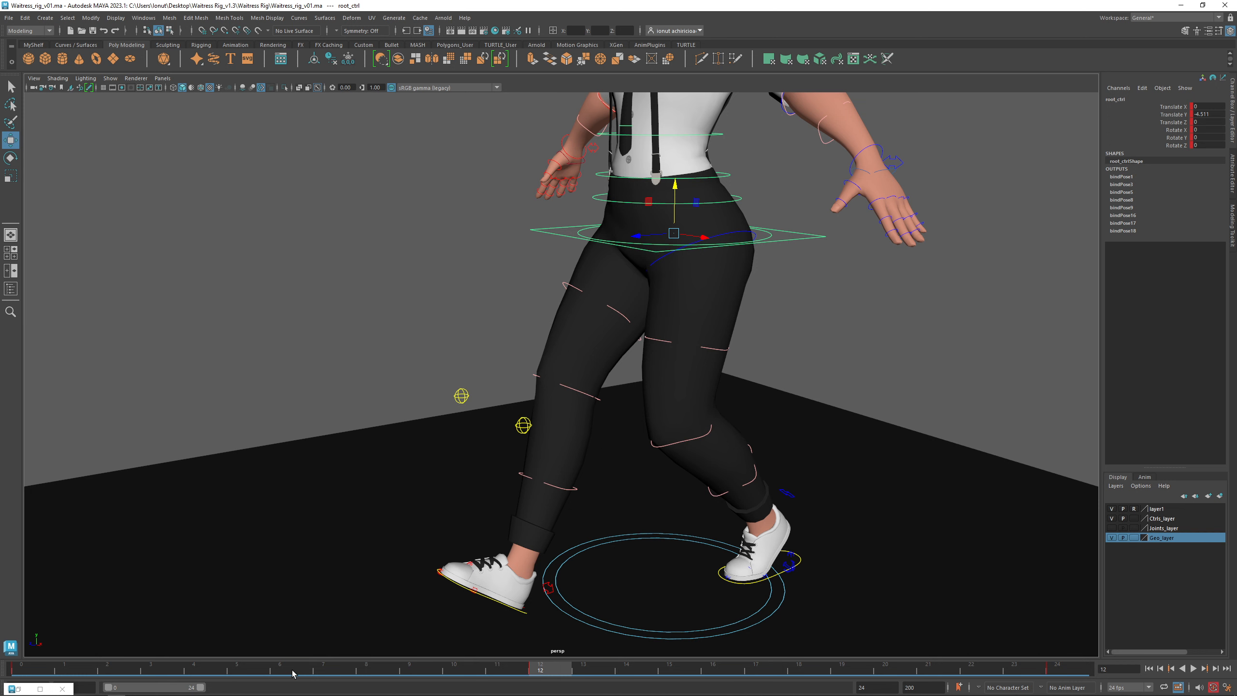
# Step: Switch to the Animator's Survival Kit PDF in Adobe Acrobat and examine the contact, down, passing and up poses
pyautogui.hotkey('alt', 'Tab')
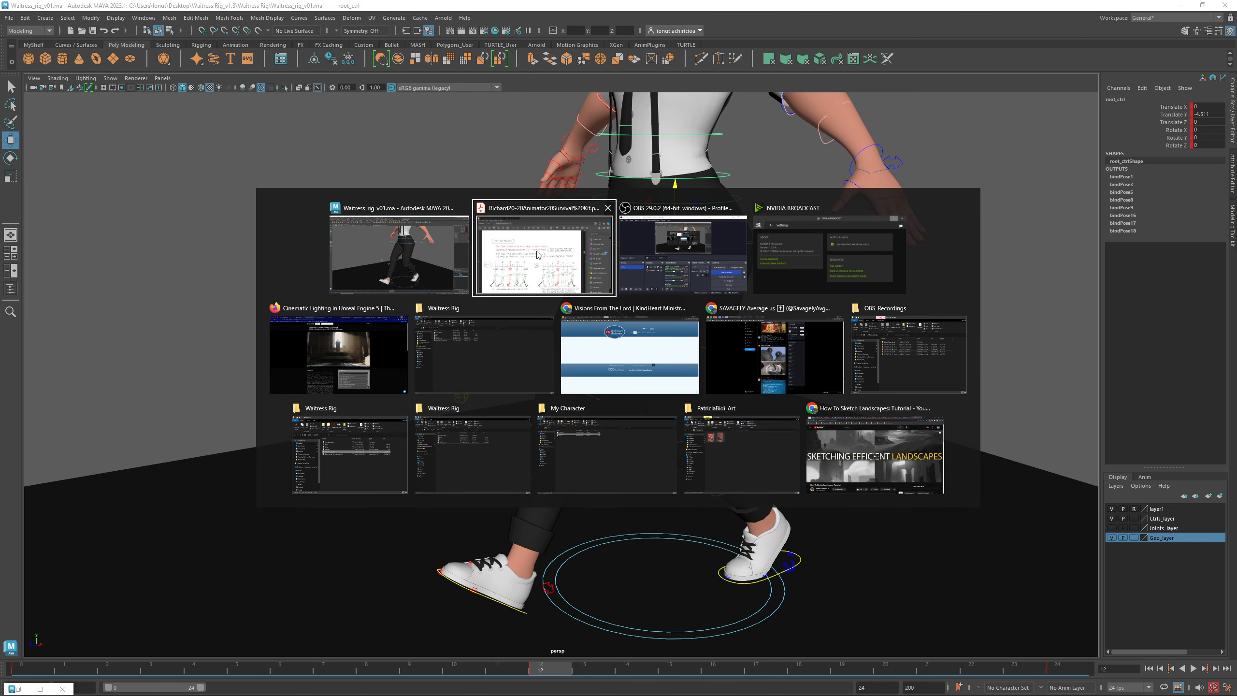
pyautogui.press('Escape')
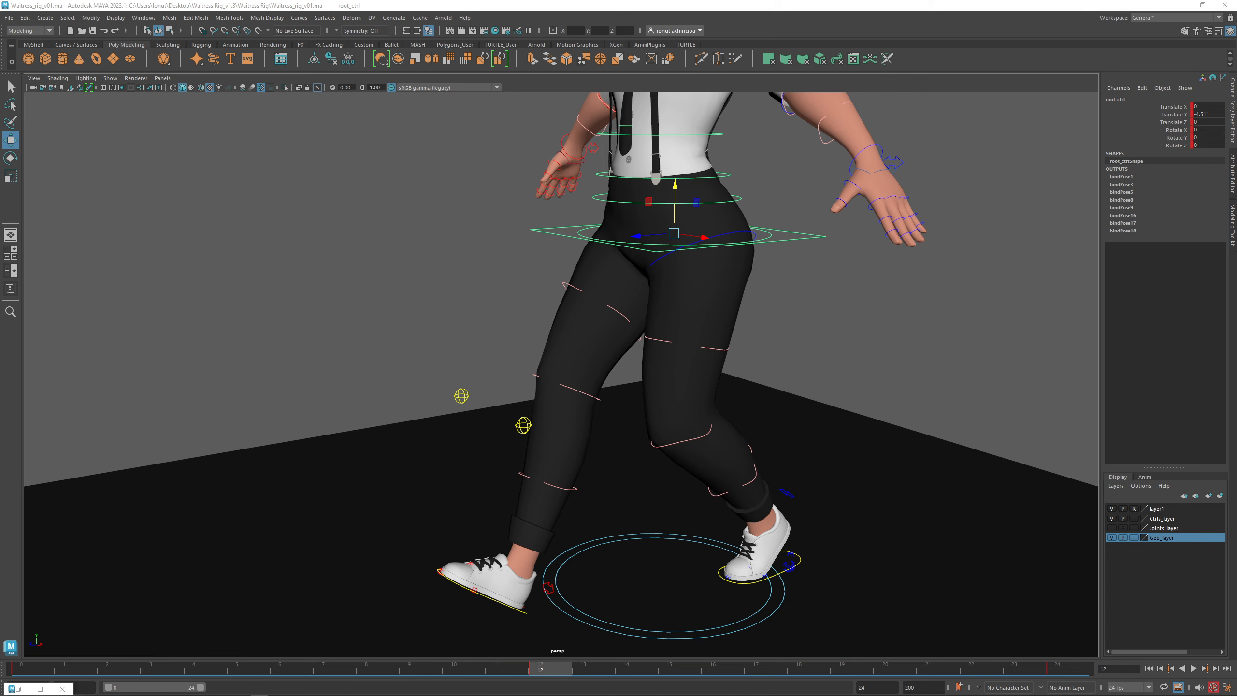
pyautogui.moveTo(1236, 243); pyautogui.dragTo(603, 234)
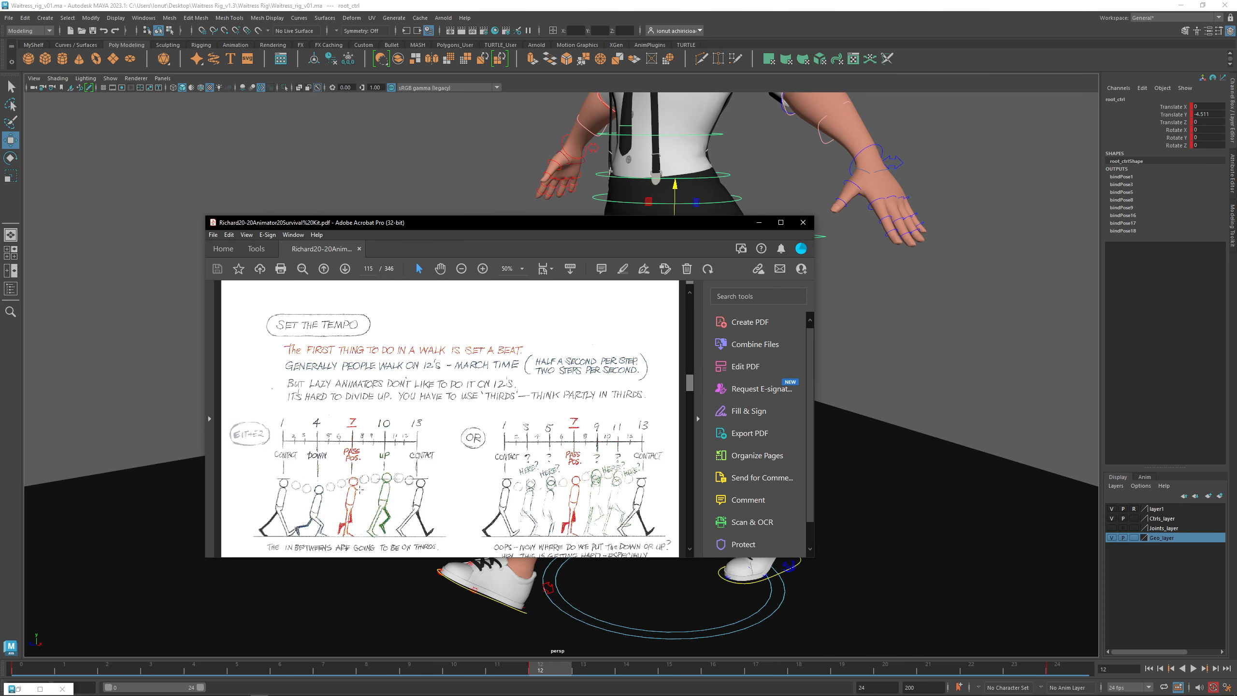
pyautogui.scroll(-3, 359, 489)
pyautogui.scroll(6, 335, 500)
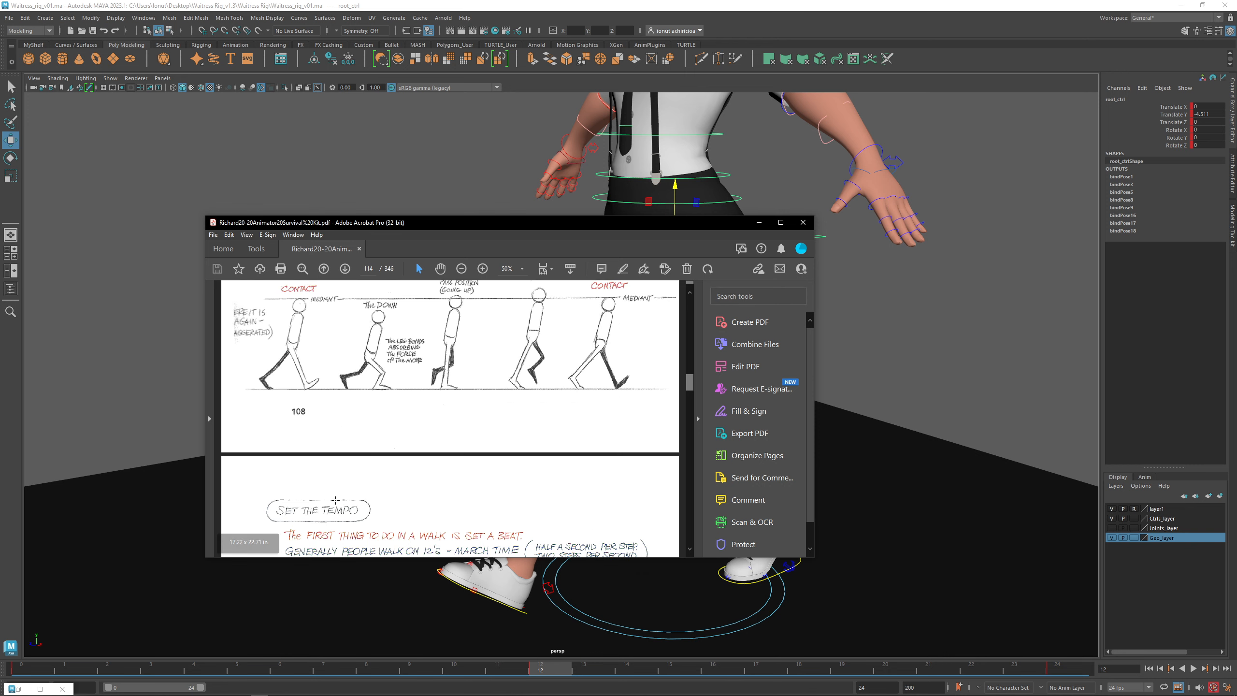
pyautogui.scroll(-8, 335, 499)
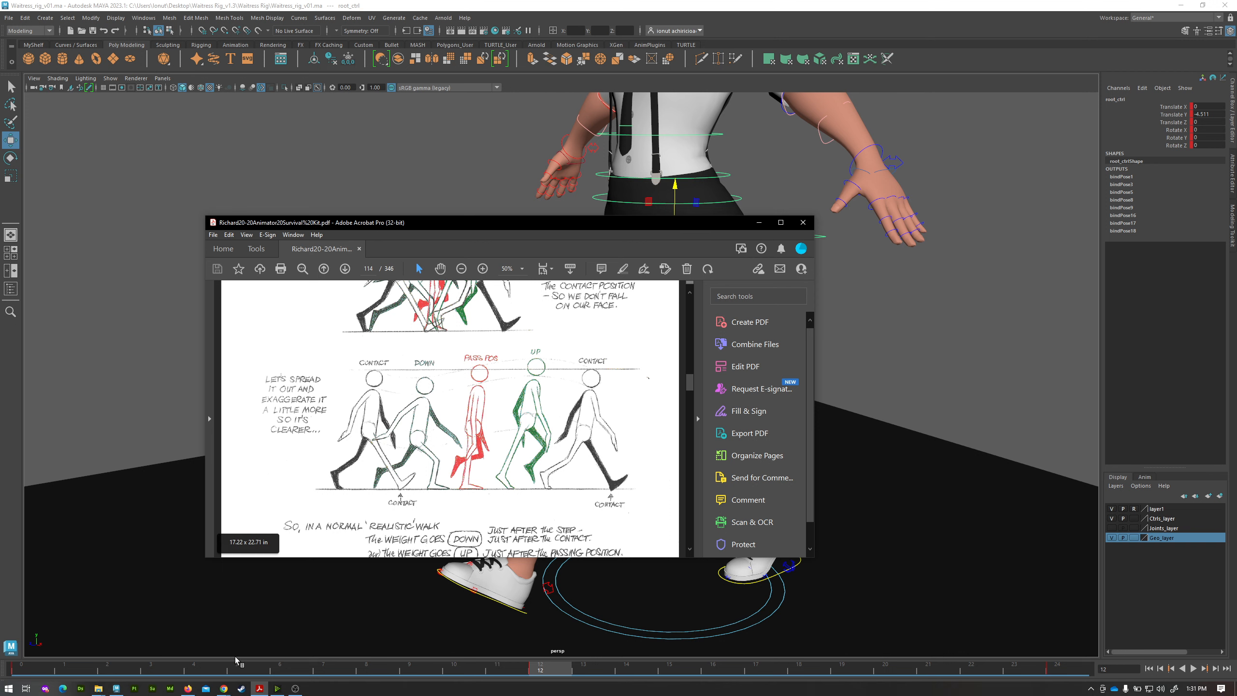
# Step: Return to Maya and key the root control's translation and rotation at frames 6 and 18
pyautogui.click(283, 672)
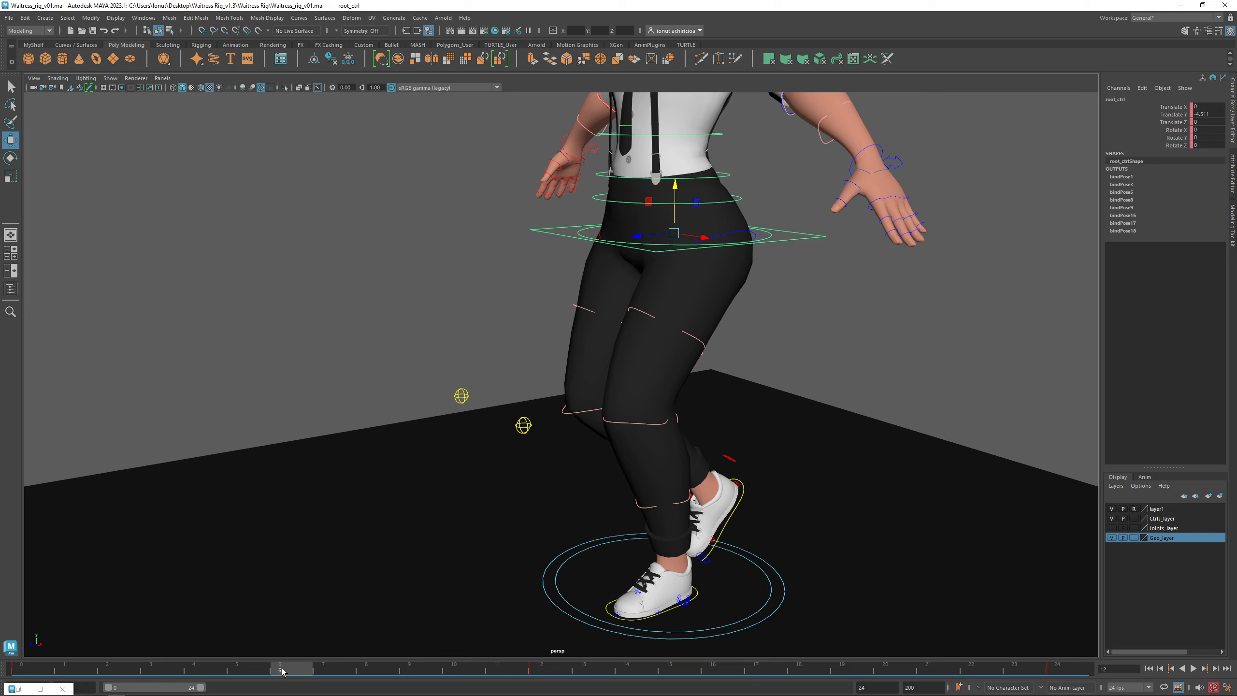
pyautogui.hotkey('shift', 'w')
pyautogui.hotkey('shift', 'e')
pyautogui.click(803, 674)
pyautogui.hotkey('shift', 'w')
pyautogui.hotkey('shift', 'e')
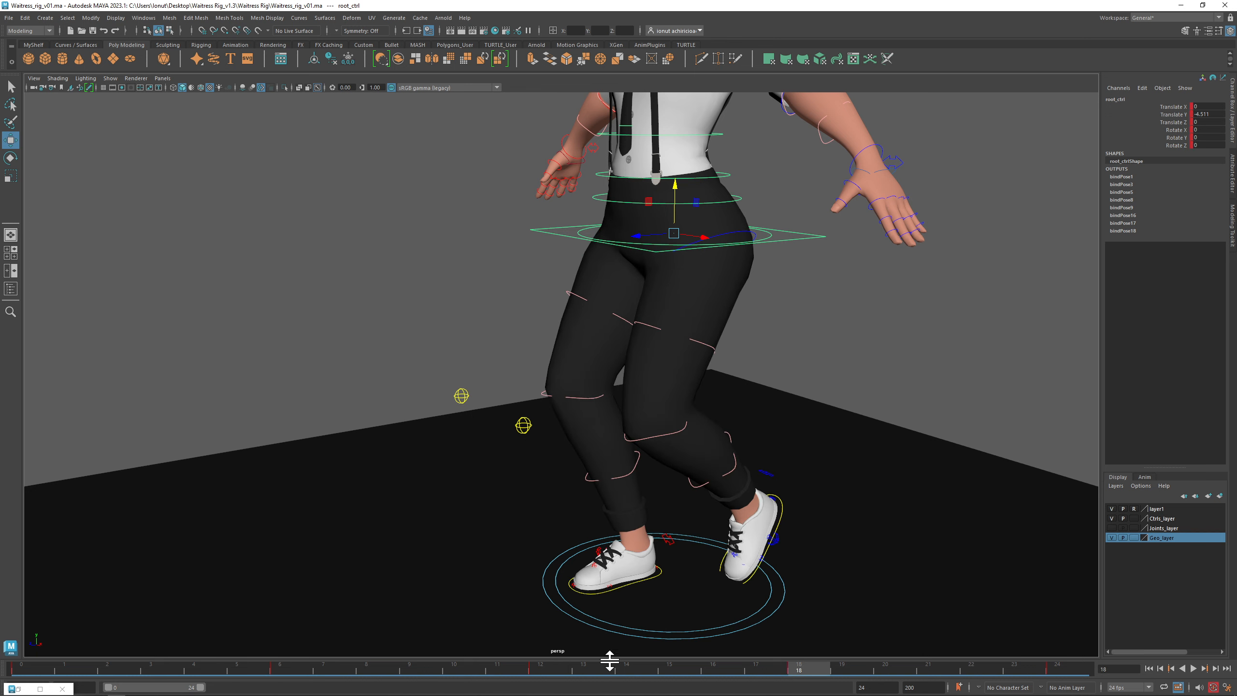
# Step: Lower the root control at frame 6 to a Translate Y of -6.047, and give frame 18 the same height
pyautogui.click(286, 671)
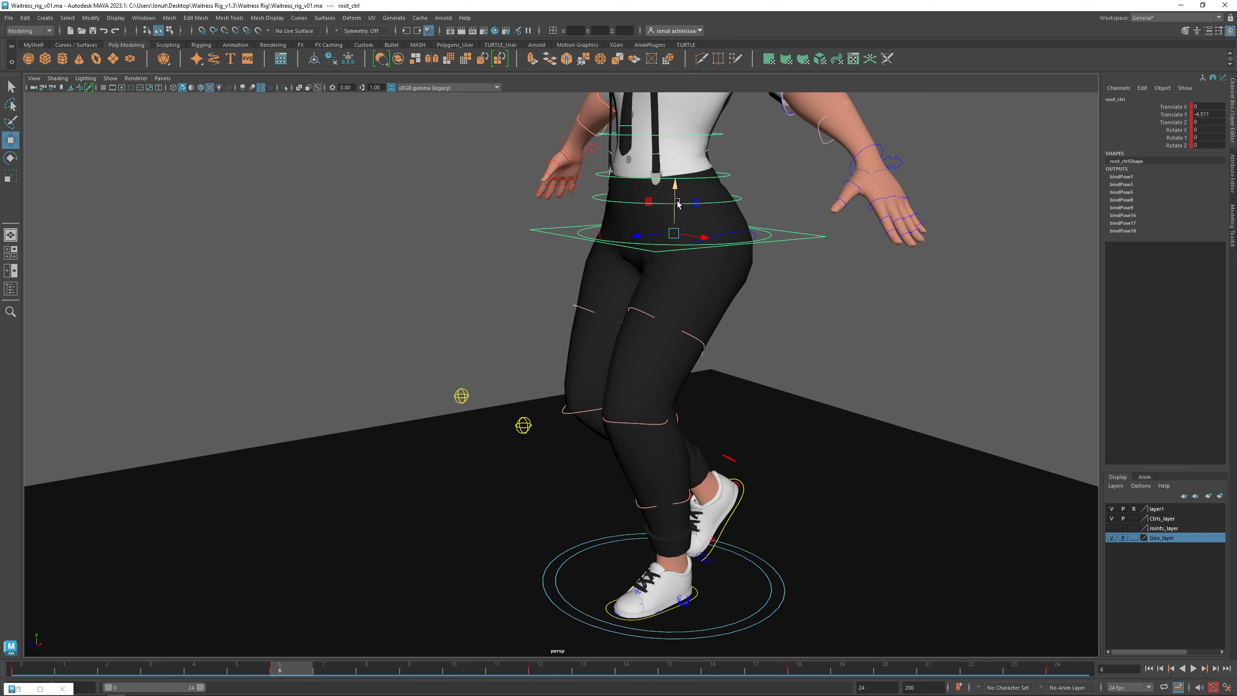
pyautogui.moveTo(675, 186); pyautogui.dragTo(677, 206)
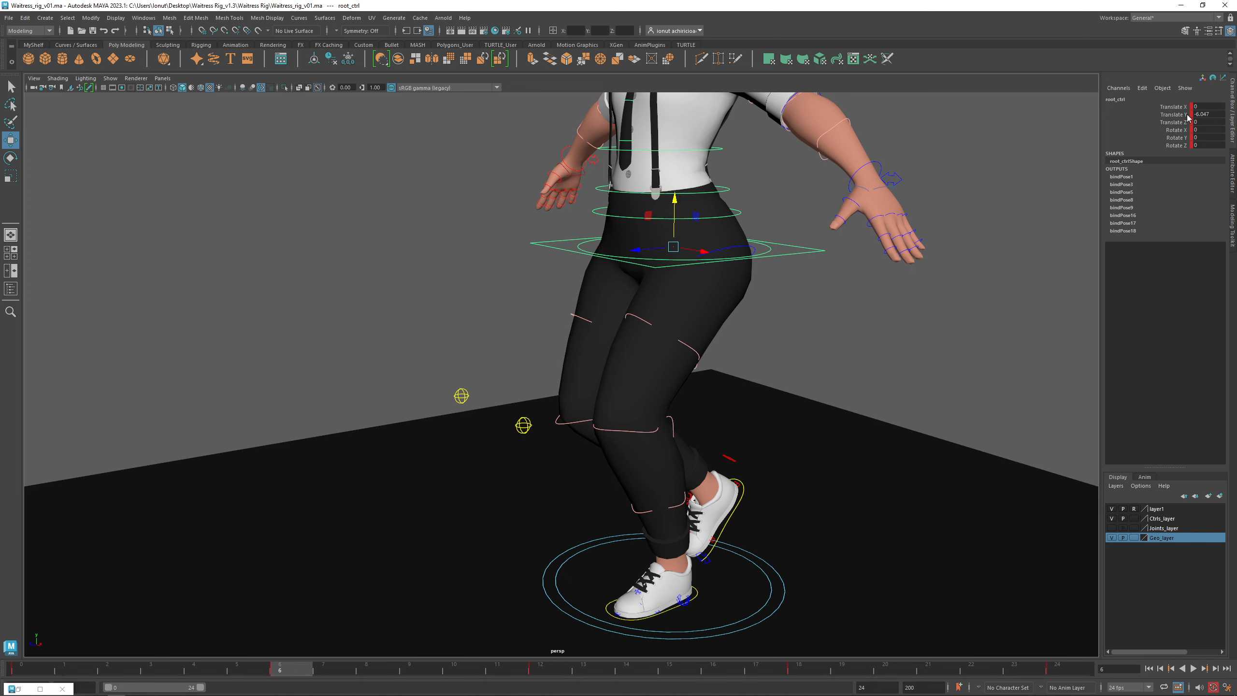
pyautogui.moveTo(305, 669); pyautogui.dragTo(981, 674)
# Step: Play back the hip motion from the side, stop it, and scrub from the start to frame 6
pyautogui.click(1193, 670)
pyautogui.keyDown('alt'); pyautogui.moveTo(735, 517); pyautogui.dragTo(677, 506); pyautogui.keyUp('alt')
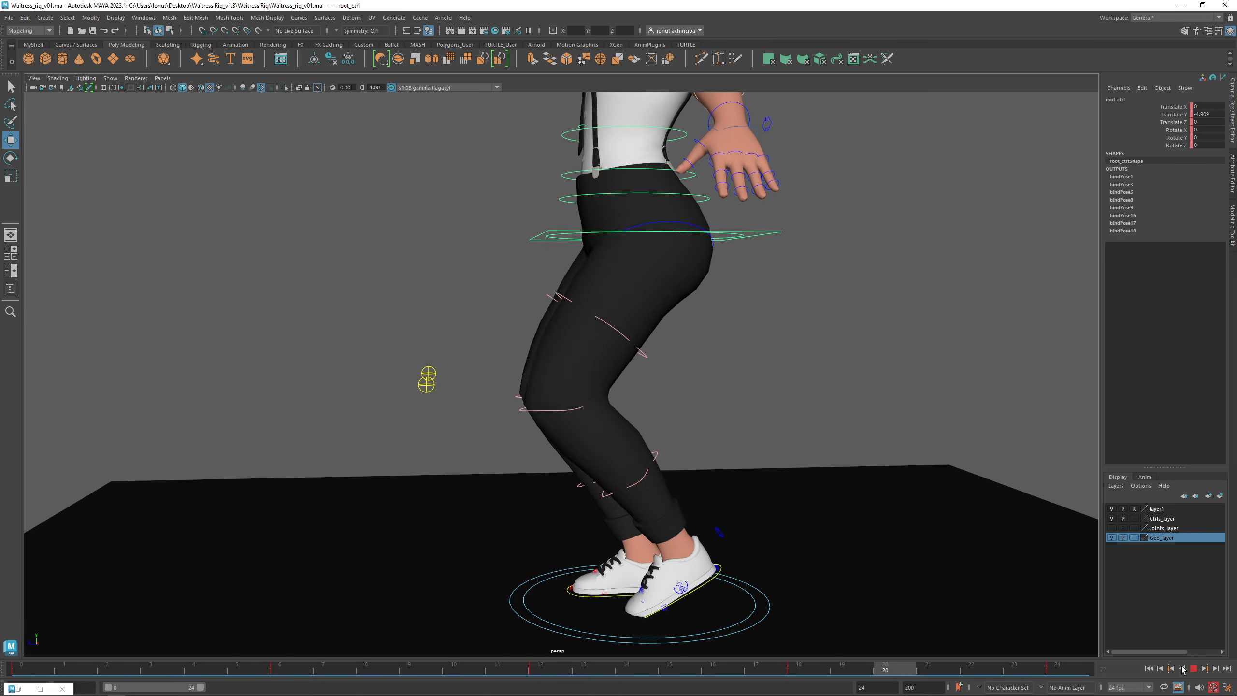
pyautogui.click(1193, 669)
pyautogui.moveTo(47, 671); pyautogui.dragTo(309, 673)
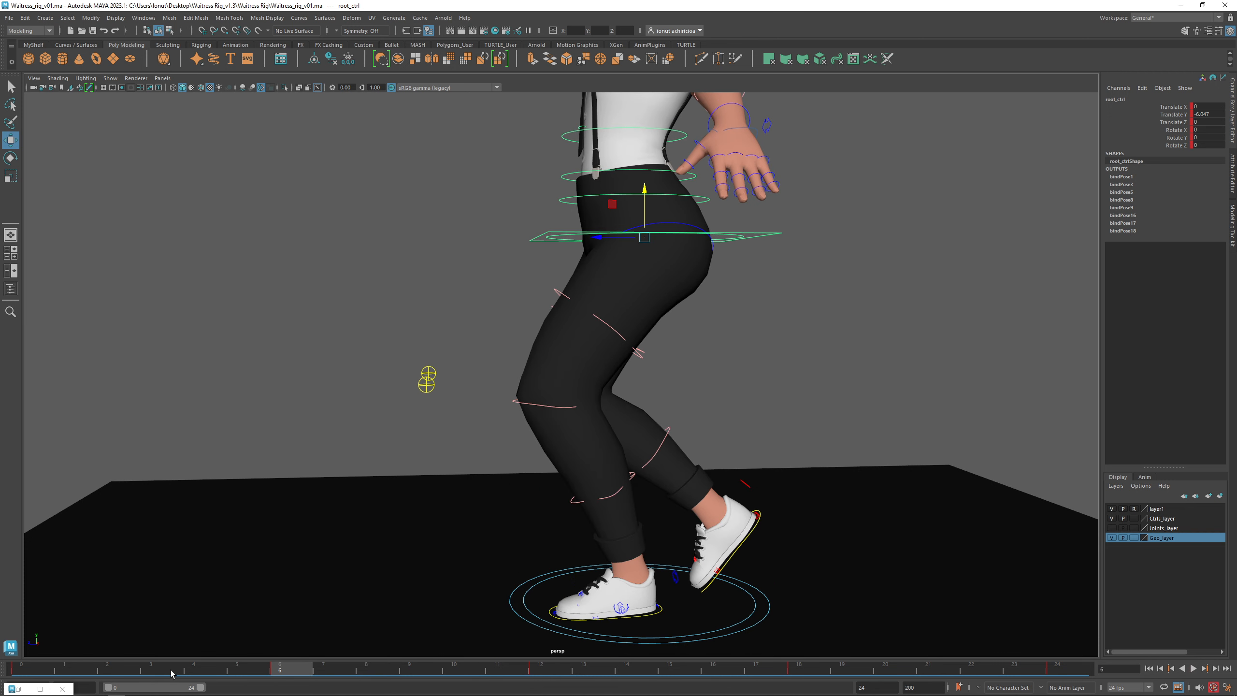
# Step: Restore the Graph Editor, isolate the root control's Translate Y curve, and select and frame all its keys
pyautogui.click(18, 689)
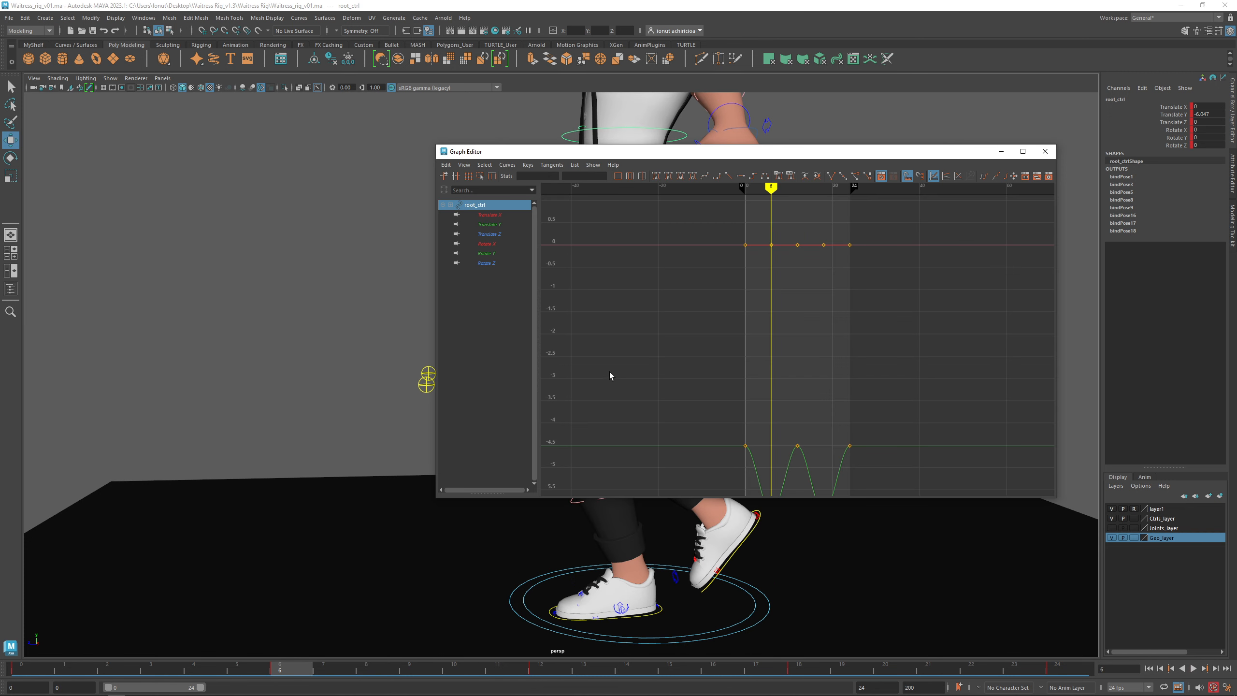
pyautogui.keyDown('alt'); pyautogui.moveTo(712, 412); pyautogui.dragTo(702, 356, button='middle'); pyautogui.keyUp('alt')
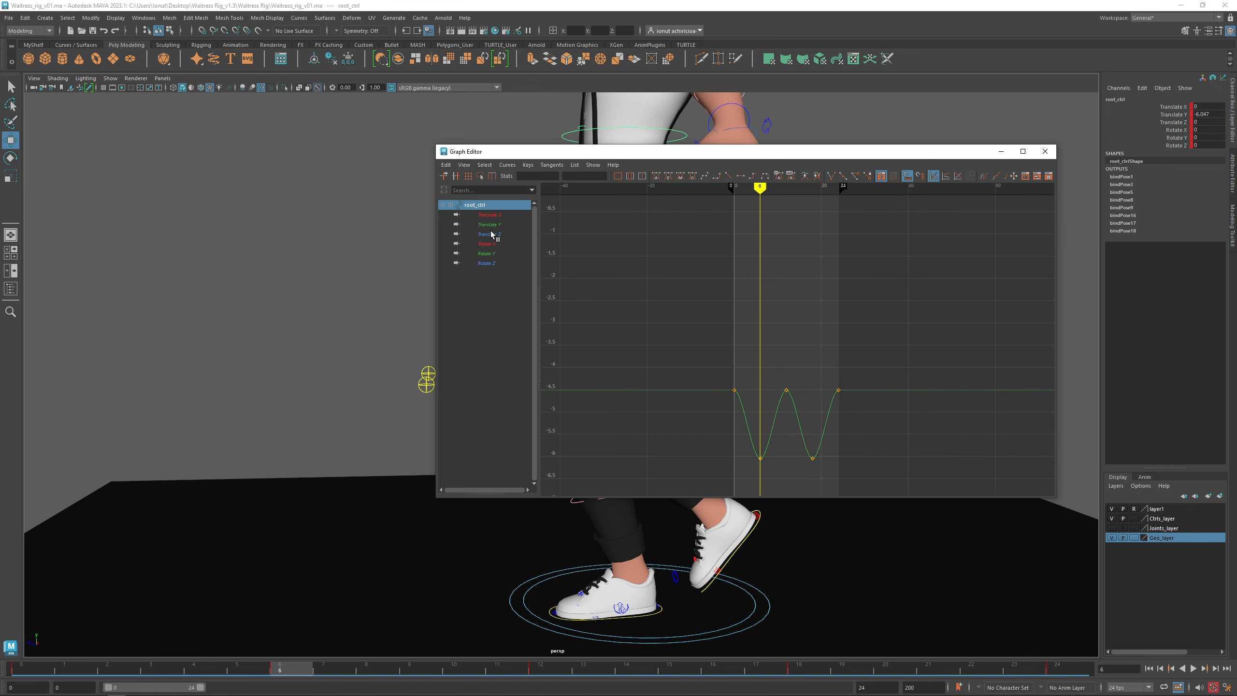
pyautogui.click(494, 223)
pyautogui.moveTo(769, 306); pyautogui.dragTo(885, 461)
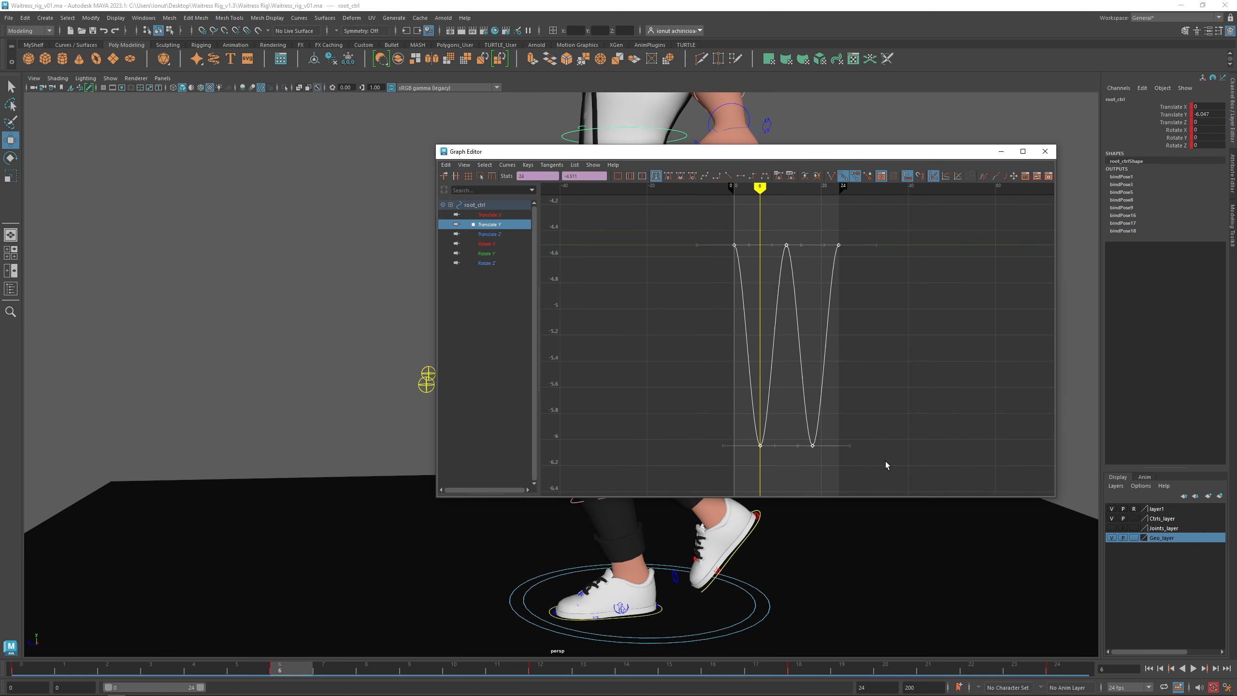
pyautogui.press('f')
pyautogui.keyDown('alt'); pyautogui.moveTo(846, 455); pyautogui.dragTo(838, 446, button='right'); pyautogui.keyUp('alt')
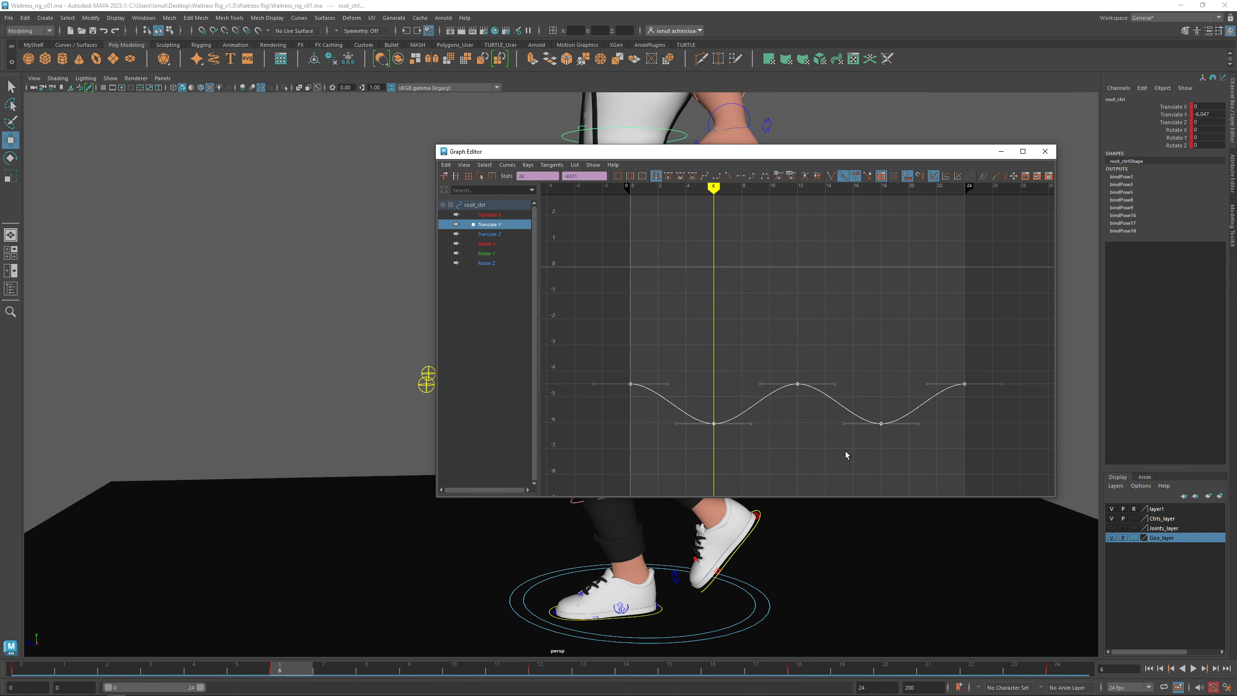
pyautogui.keyDown('alt'); pyautogui.moveTo(811, 463); pyautogui.dragTo(804, 409, button='middle'); pyautogui.keyUp('alt')
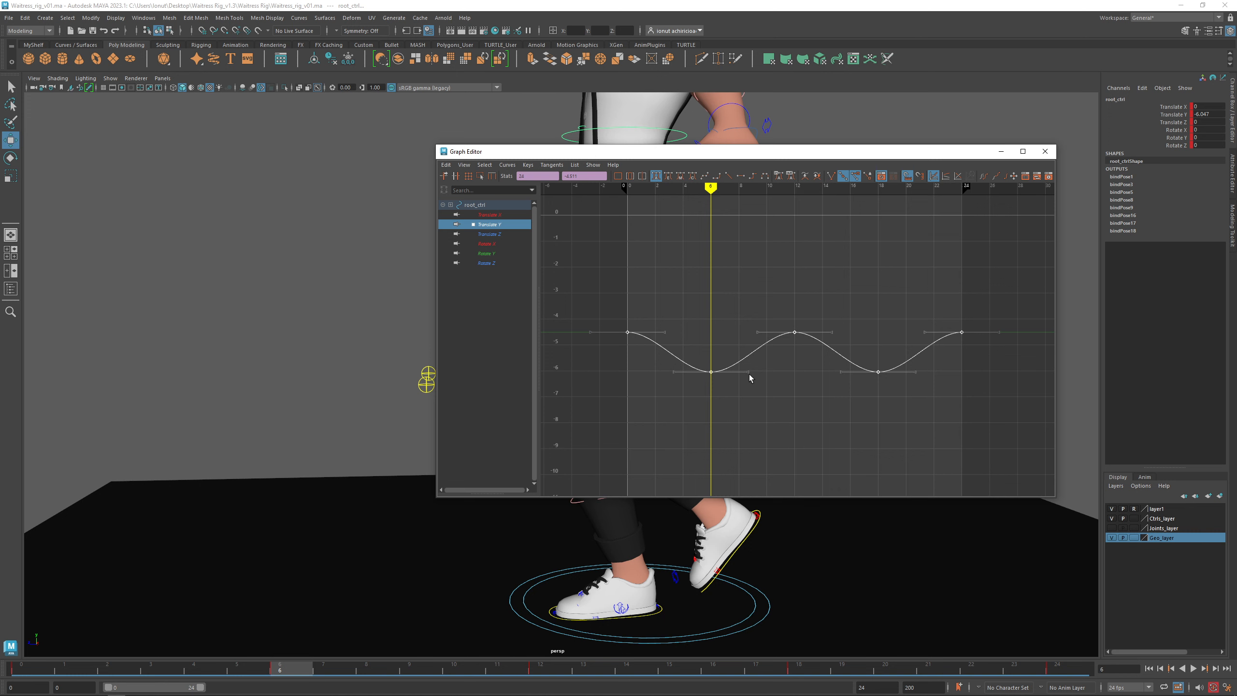
# Step: Switch to the walk reference PDF, compare its body heights with the Translate Y curve, and minimize it
pyautogui.hotkey('alt', 'Tab')
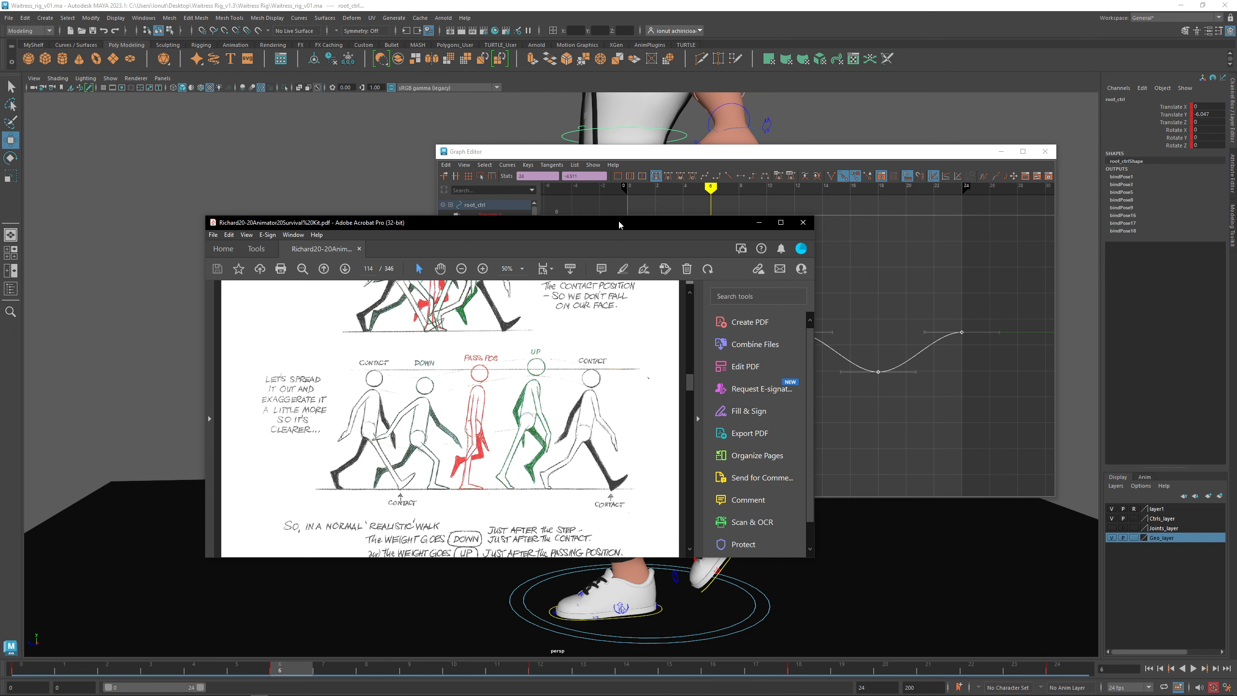
pyautogui.moveTo(621, 224); pyautogui.dragTo(552, 216)
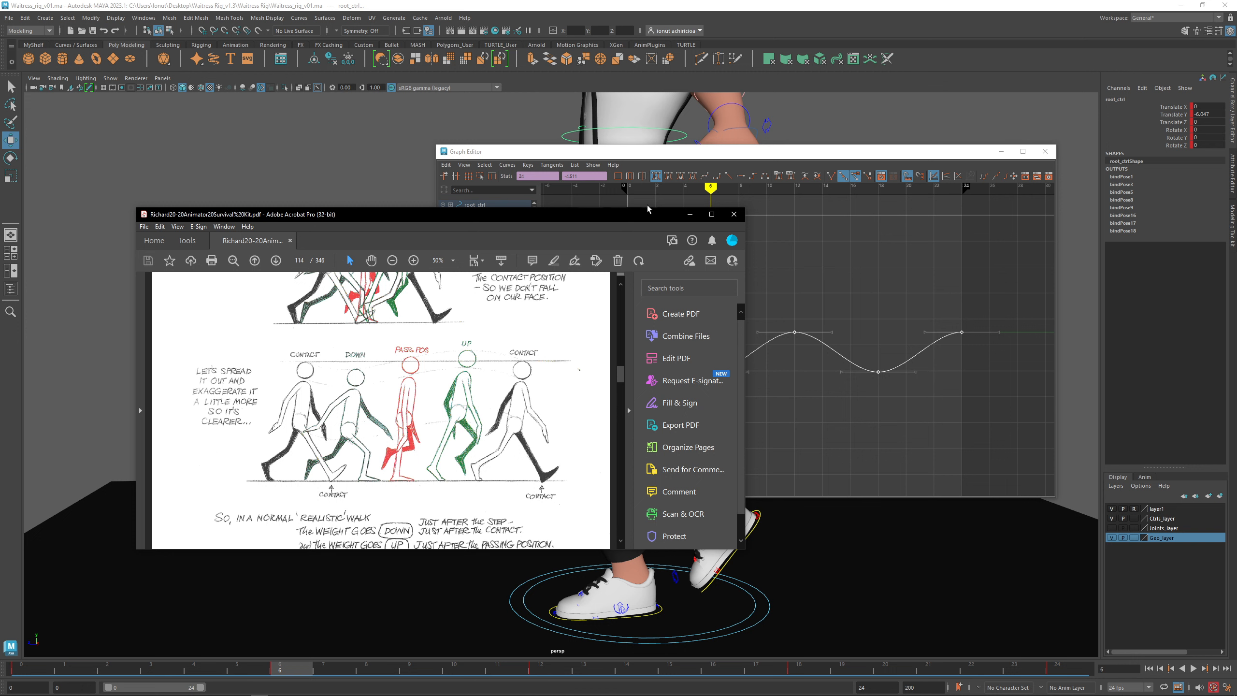
pyautogui.click(691, 215)
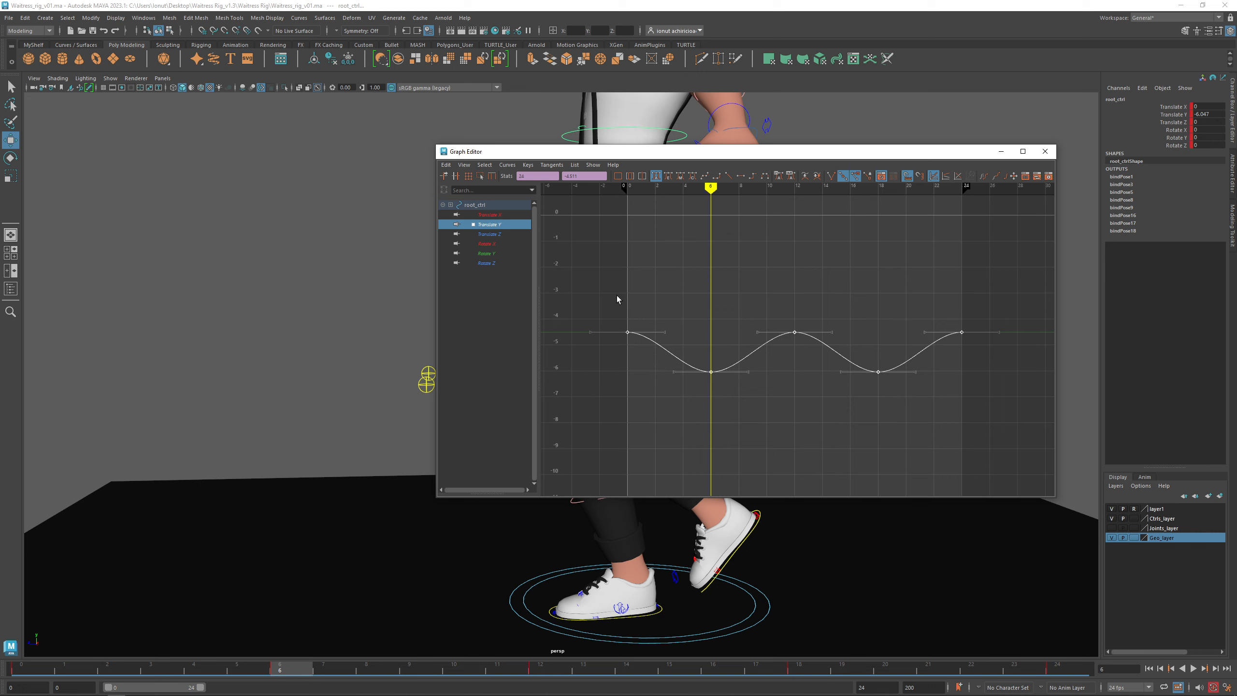
# Step: Set the pre-infinity and post-infinity of the root control's Translate Y curve to cycle
pyautogui.click(511, 167)
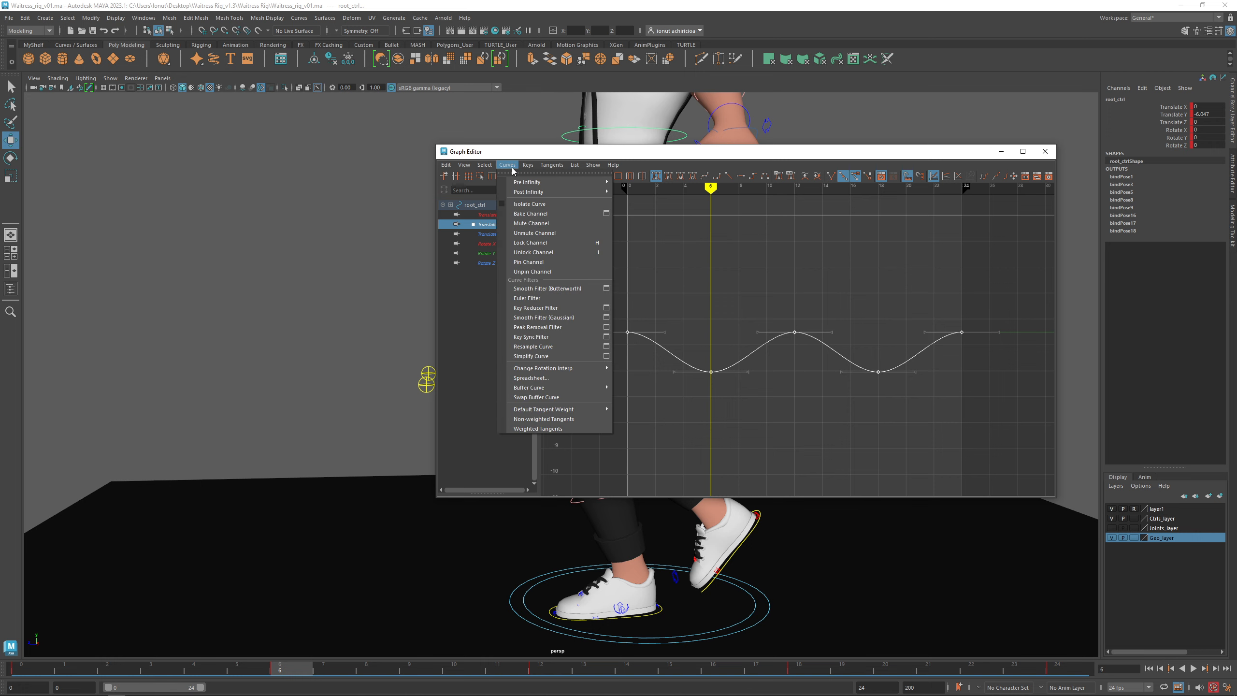
pyautogui.moveTo(527, 182)
pyautogui.click(648, 182)
pyautogui.click(509, 166)
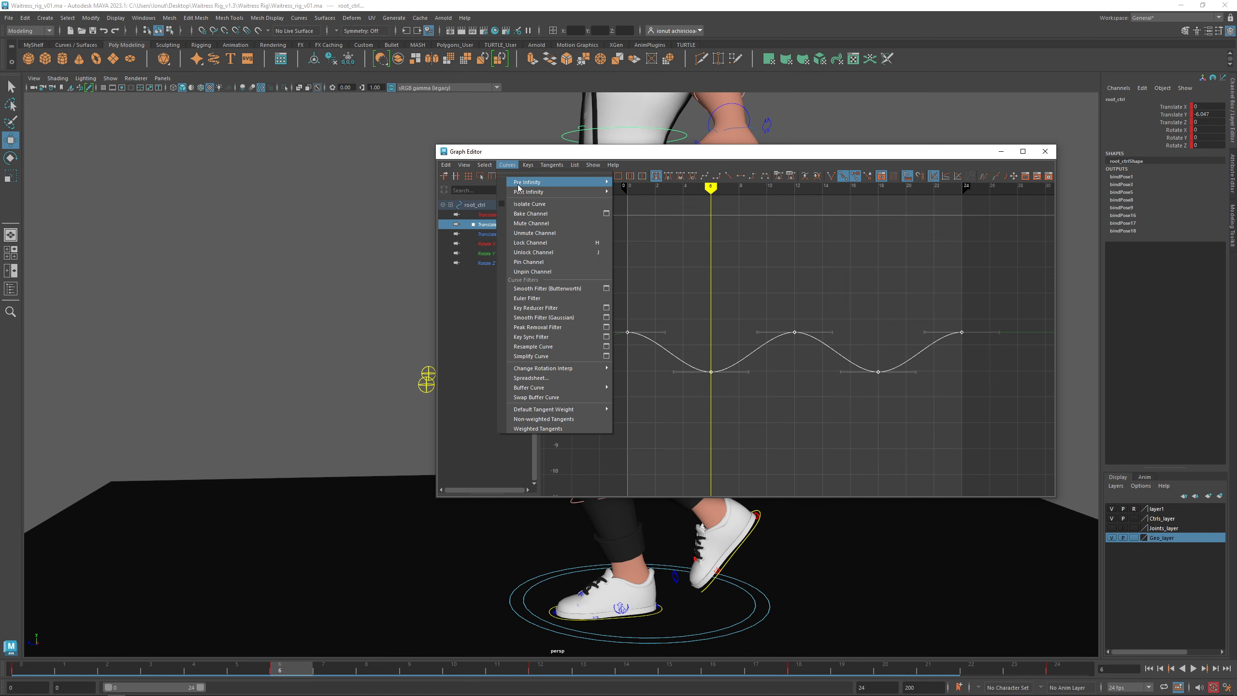
pyautogui.click(664, 215)
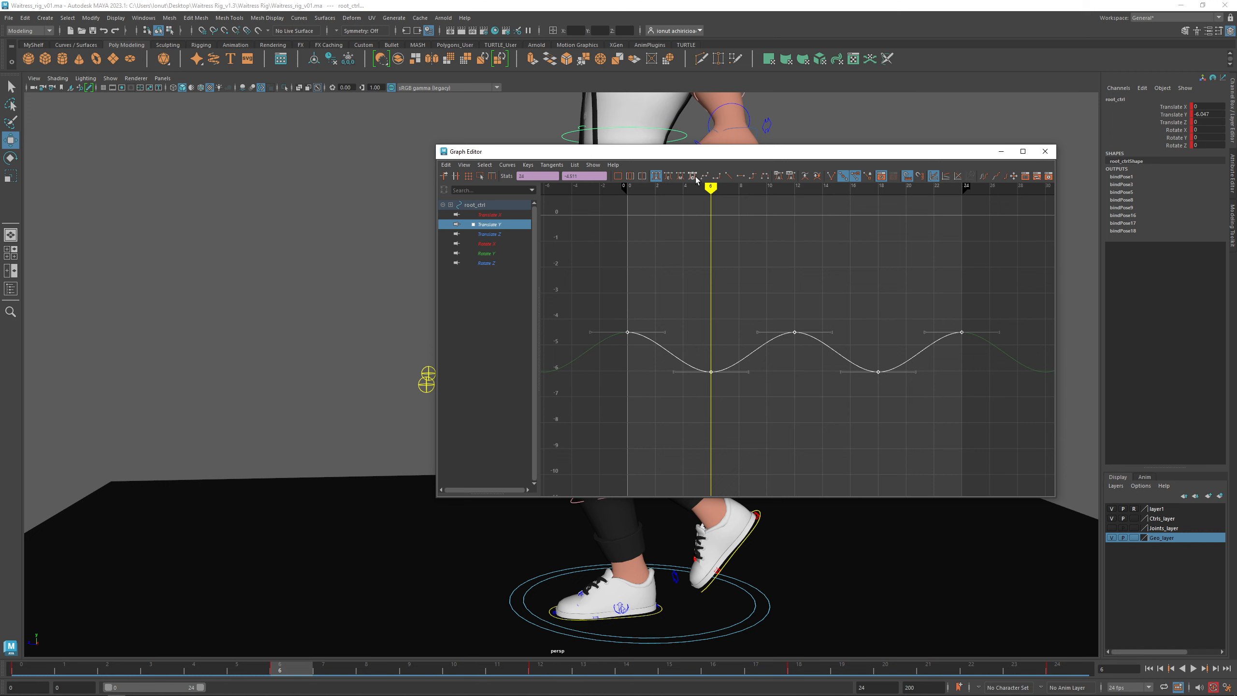
# Step: Shift the root control's Translate Y keys two frames earlier so the first low point falls on frame 4
pyautogui.click(673, 197)
pyautogui.moveTo(674, 198)
pyautogui.mouseDown()
pyautogui.moveTo(615, 206)
pyautogui.moveTo(670, 214)
pyautogui.mouseUp()
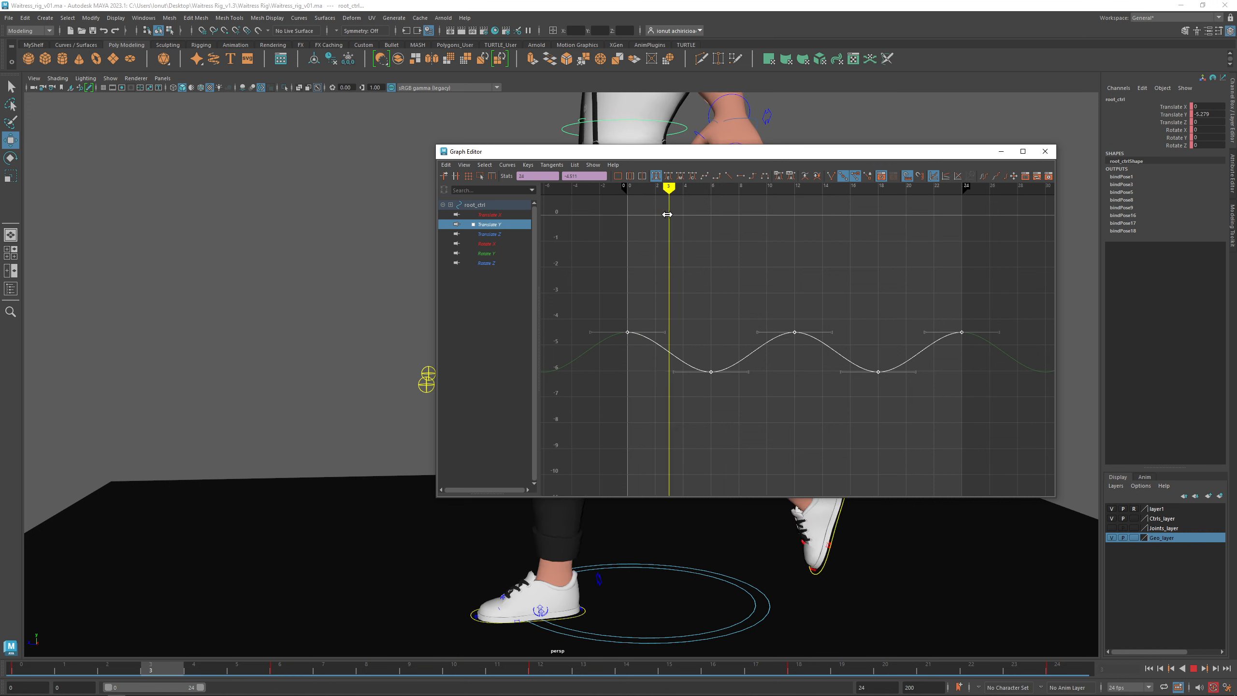
pyautogui.moveTo(667, 215); pyautogui.dragTo(681, 215)
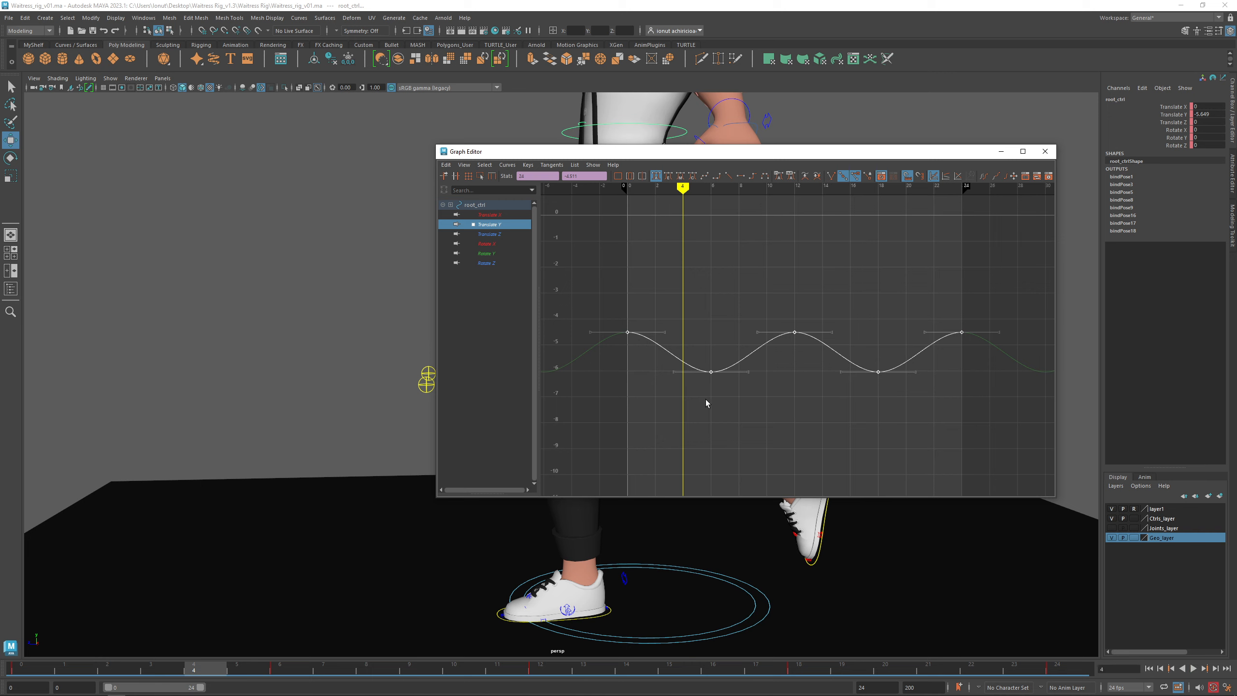
pyautogui.keyDown('shift'); pyautogui.moveTo(718, 396); pyautogui.dragTo(691, 395, button='middle'); pyautogui.keyUp('shift')
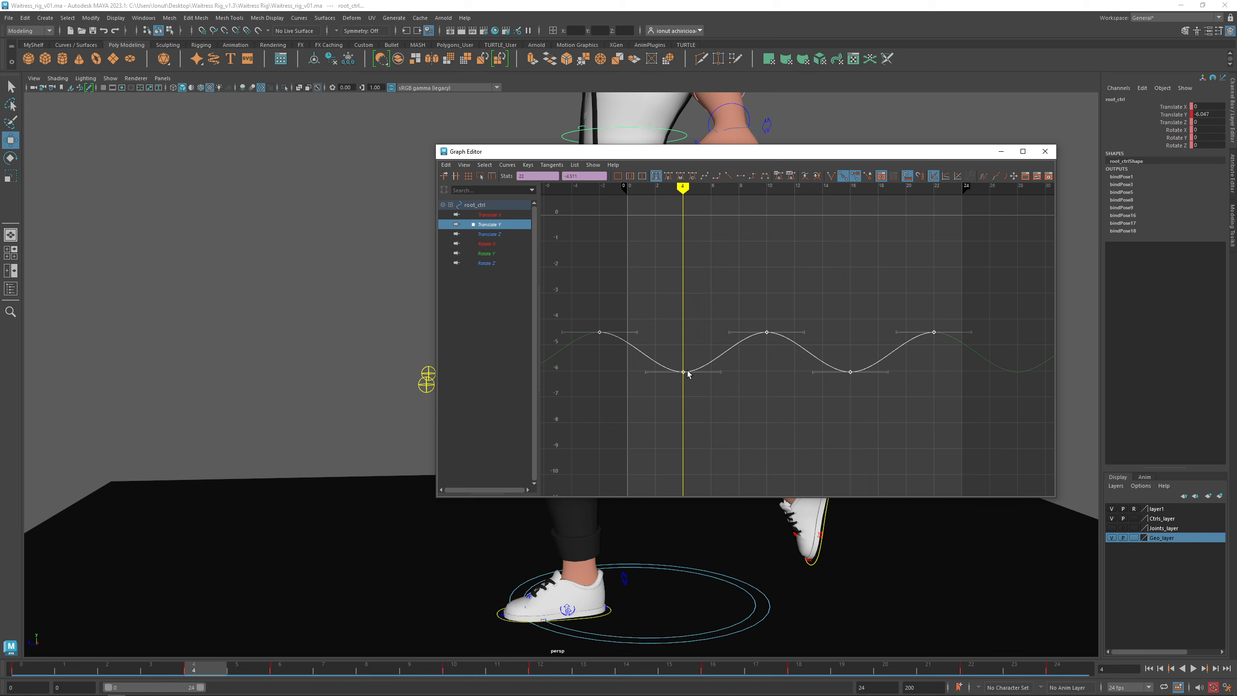
# Step: Go to frame 10 and raise the three peak keys of the root control's Translate Y curve to about -3.24
pyautogui.moveTo(217, 670); pyautogui.dragTo(450, 675)
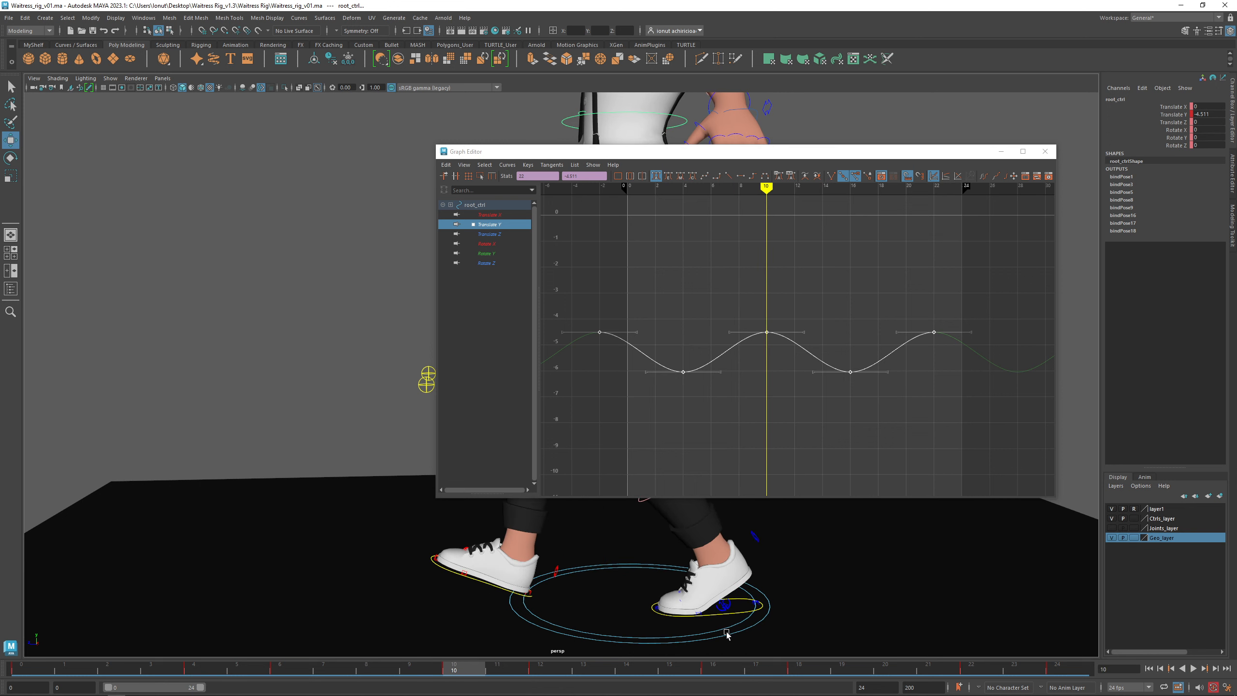
pyautogui.moveTo(781, 157); pyautogui.dragTo(975, 156)
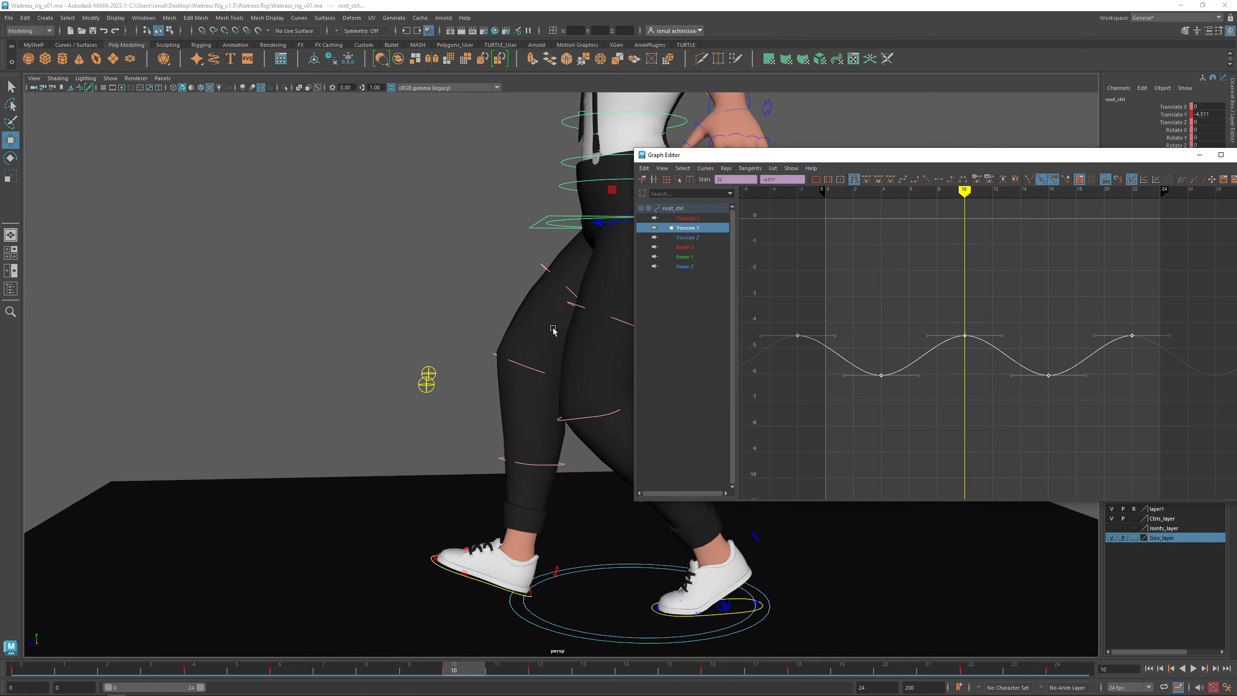
pyautogui.keyDown('alt'); pyautogui.moveTo(552, 329); pyautogui.dragTo(450, 329, button='middle'); pyautogui.keyUp('alt')
pyautogui.keyDown('alt'); pyautogui.moveTo(450, 329); pyautogui.dragTo(429, 314, button='right'); pyautogui.keyUp('alt')
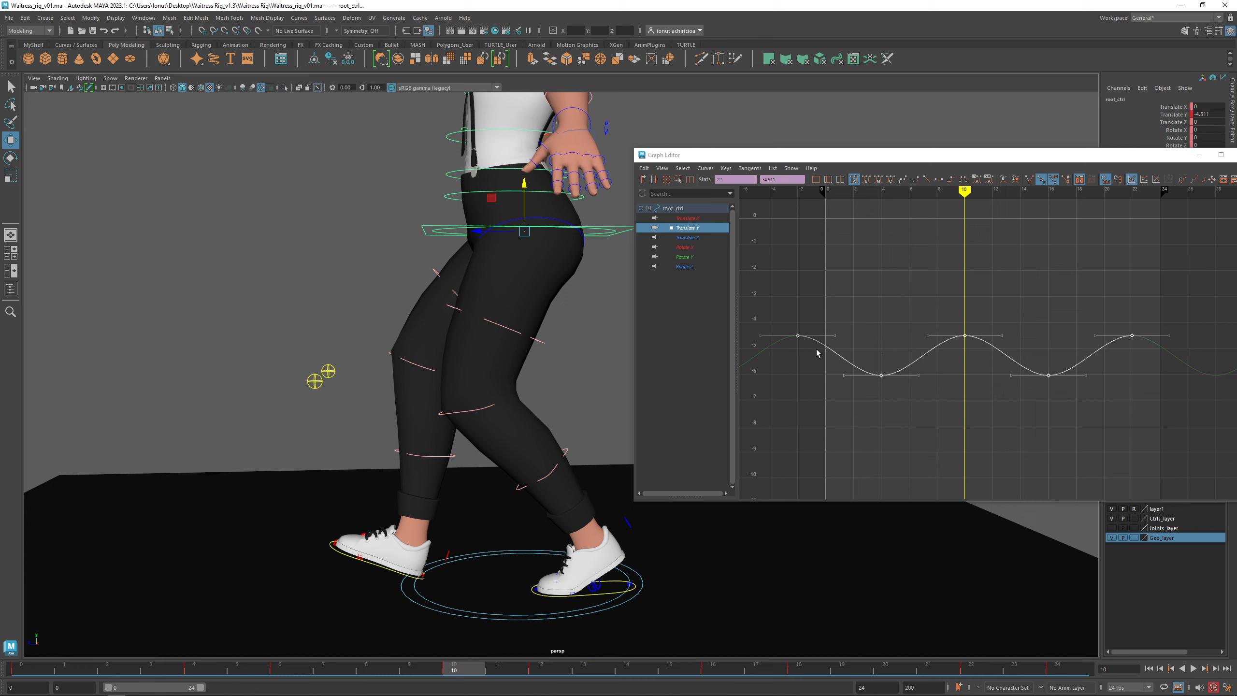
pyautogui.moveTo(778, 316); pyautogui.dragTo(1173, 354)
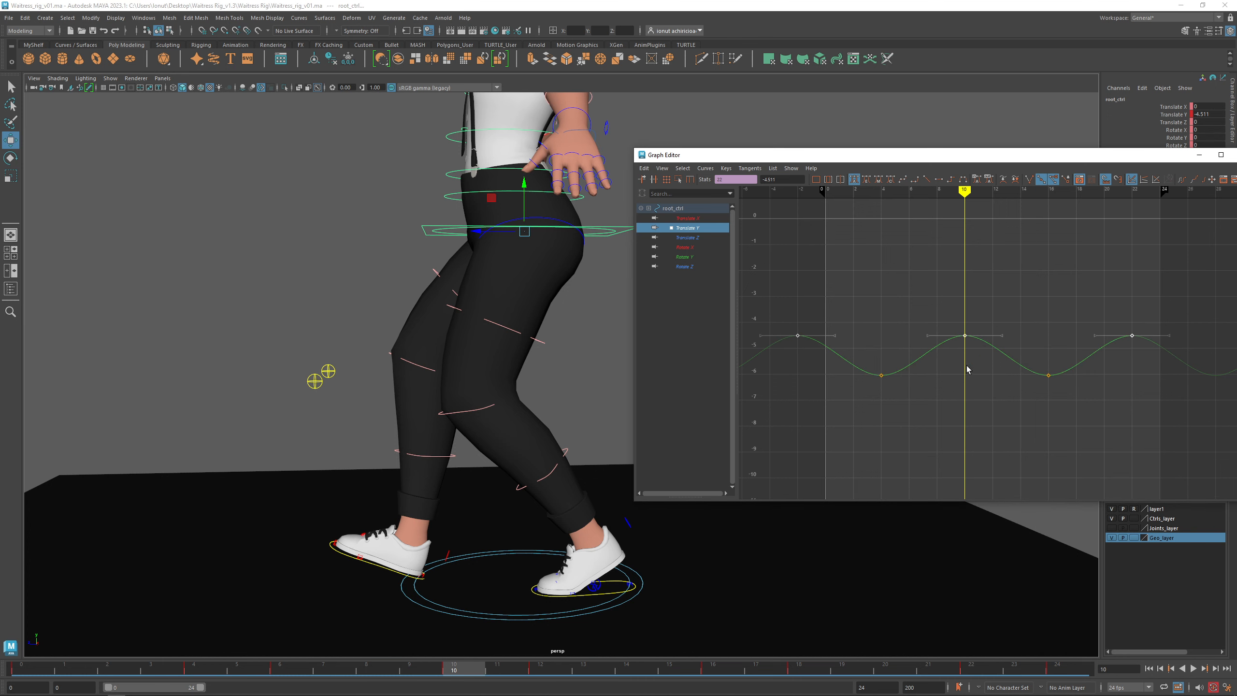
pyautogui.keyDown('shift'); pyautogui.moveTo(963, 414); pyautogui.dragTo(954, 386, button='middle'); pyautogui.keyUp('shift')
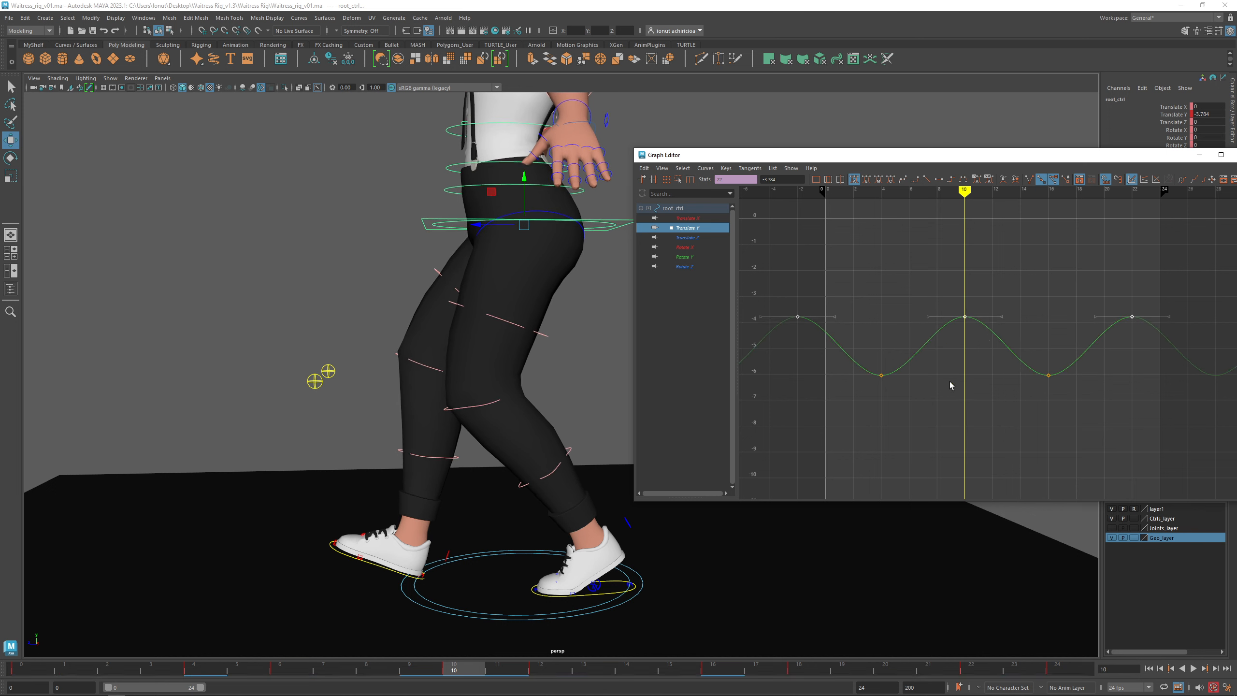
pyautogui.moveTo(783, 300); pyautogui.dragTo(1162, 348)
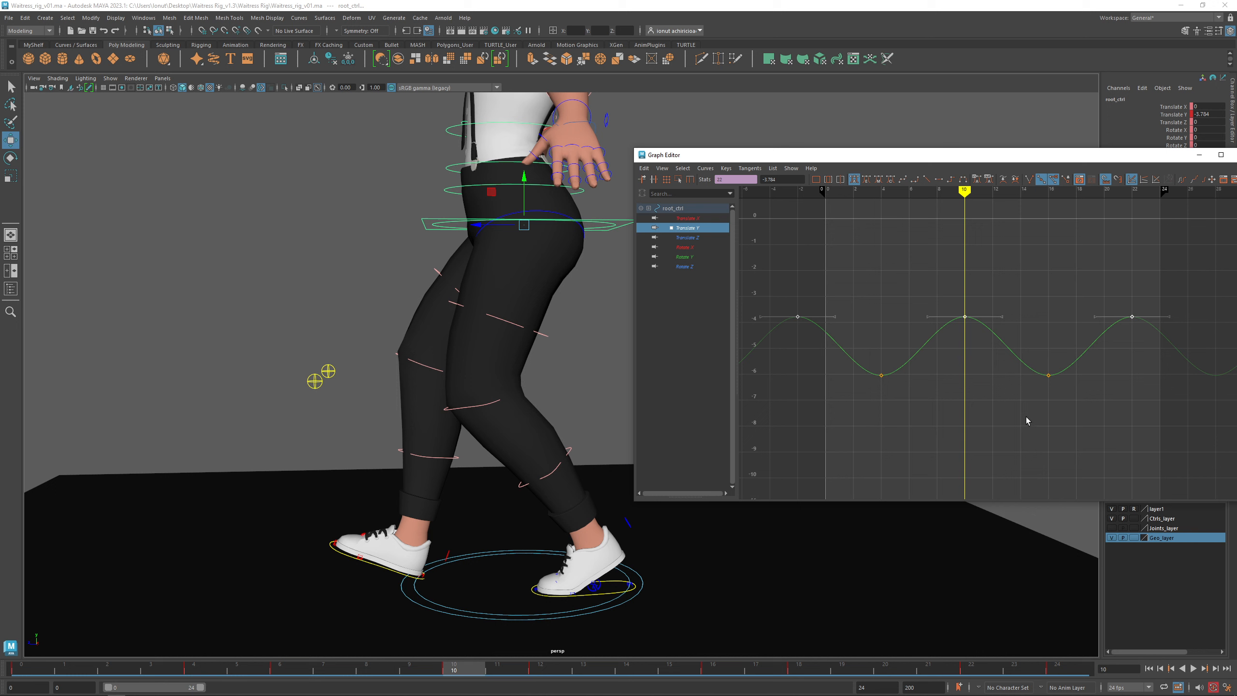
pyautogui.keyDown('shift'); pyautogui.moveTo(1032, 400); pyautogui.dragTo(1033, 387, button='middle'); pyautogui.keyUp('shift')
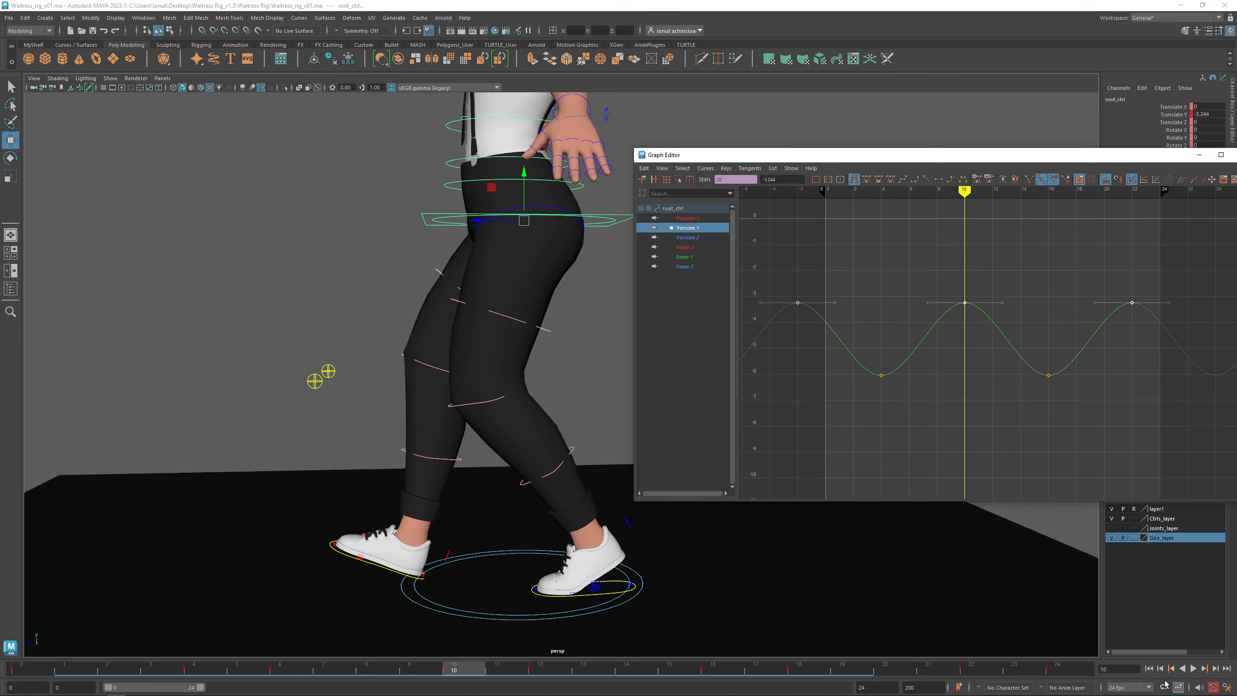
# Step: Play back the walk, stop it, and inspect the legs and hips from a three-quarter angle
pyautogui.click(1193, 669)
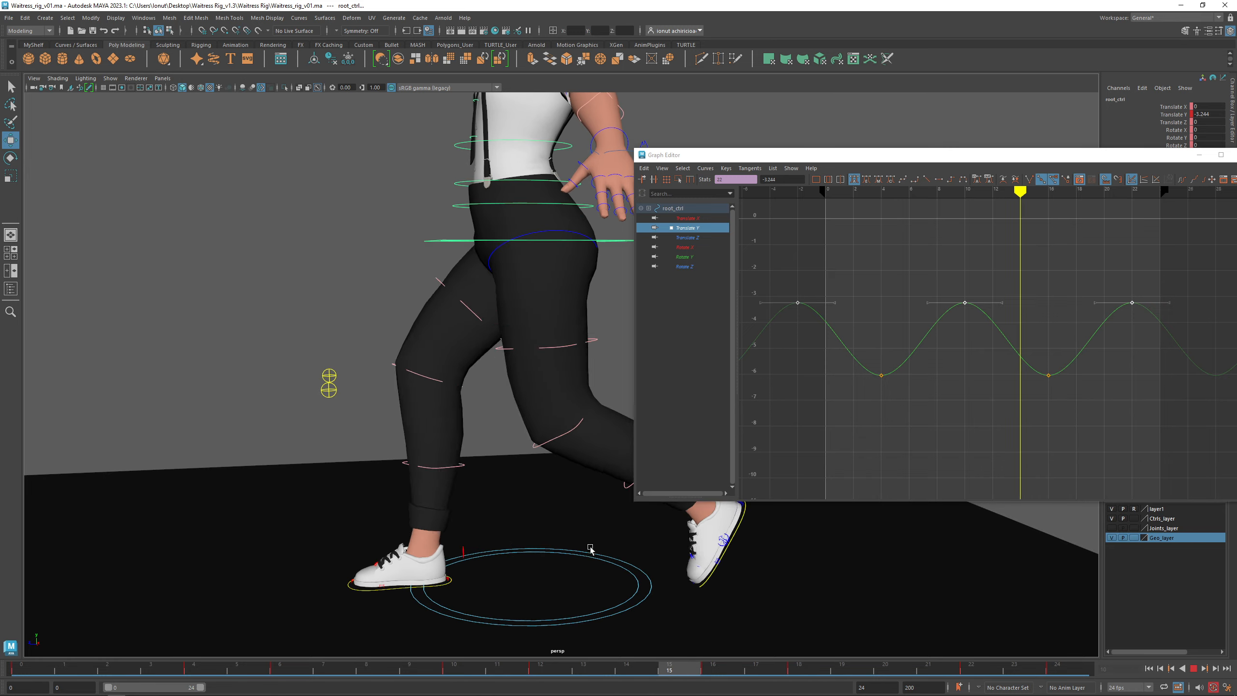
pyautogui.click(1193, 668)
pyautogui.keyDown('alt'); pyautogui.moveTo(535, 524); pyautogui.dragTo(499, 462); pyautogui.keyUp('alt')
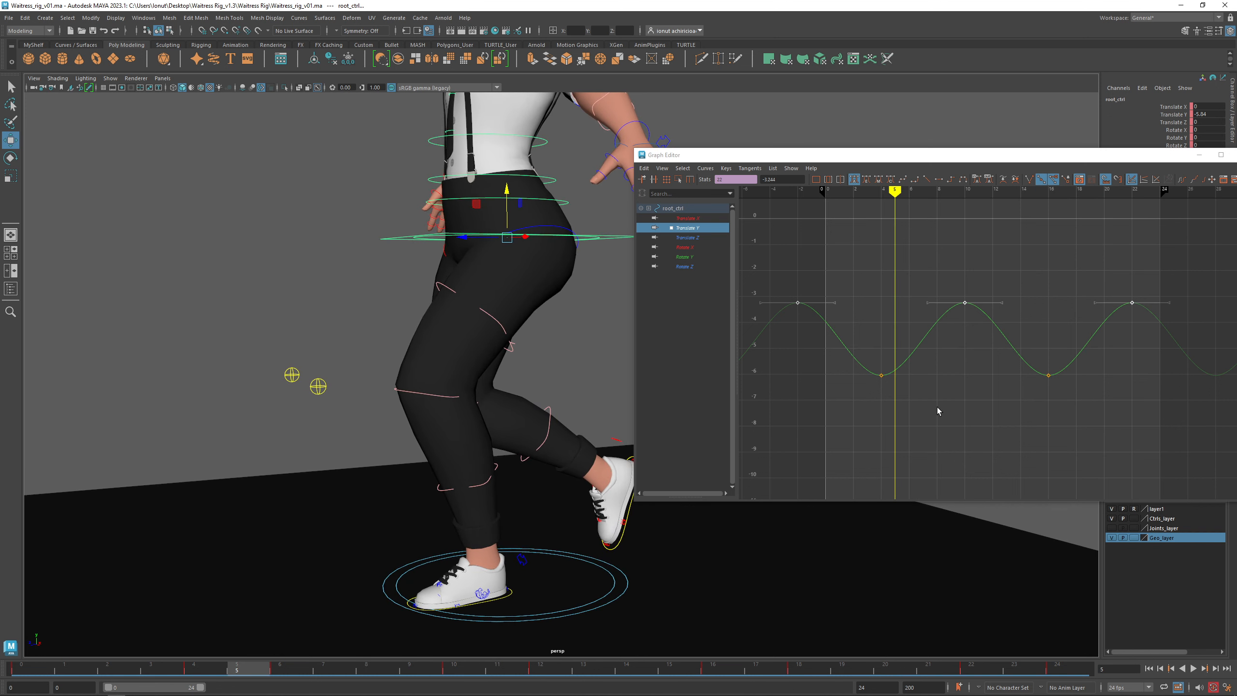
pyautogui.keyDown('alt'); pyautogui.moveTo(535, 390); pyautogui.dragTo(520, 391); pyautogui.keyUp('alt')
pyautogui.keyDown('alt'); pyautogui.moveTo(521, 391); pyautogui.dragTo(493, 434, button='middle'); pyautogui.keyUp('alt')
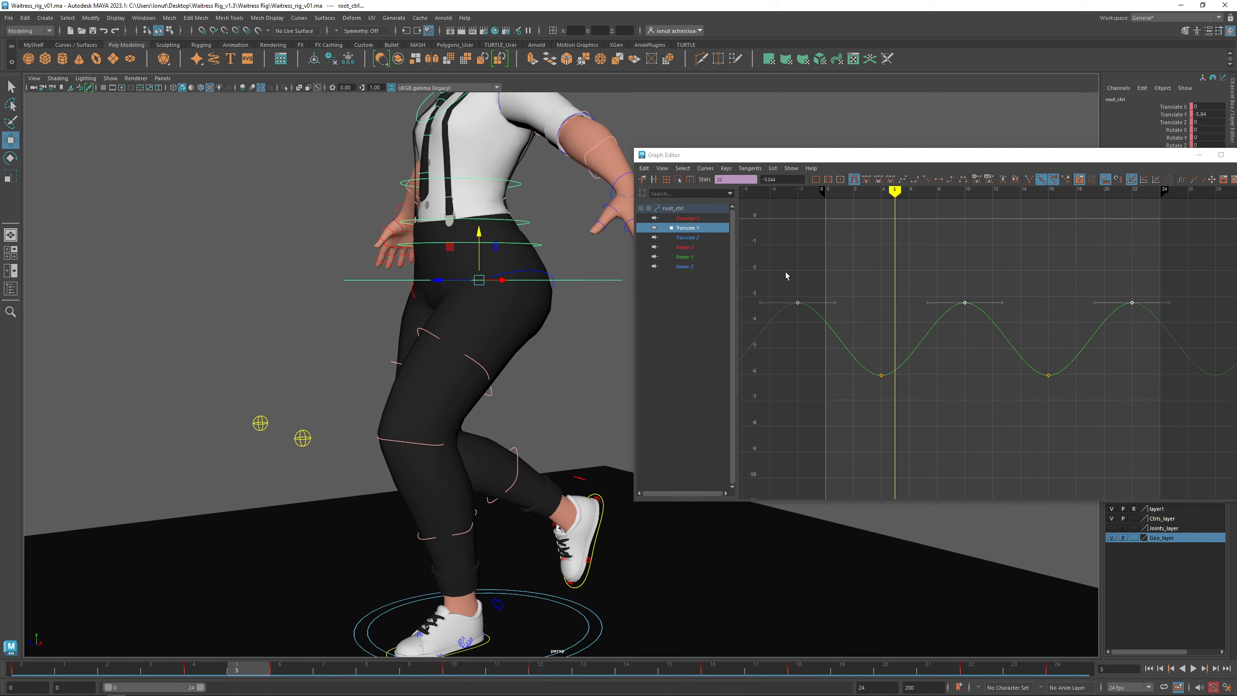
# Step: Select the three peak keys and convert the root control's Translate Y curve to weighted tangents
pyautogui.moveTo(778, 280); pyautogui.dragTo(1191, 335)
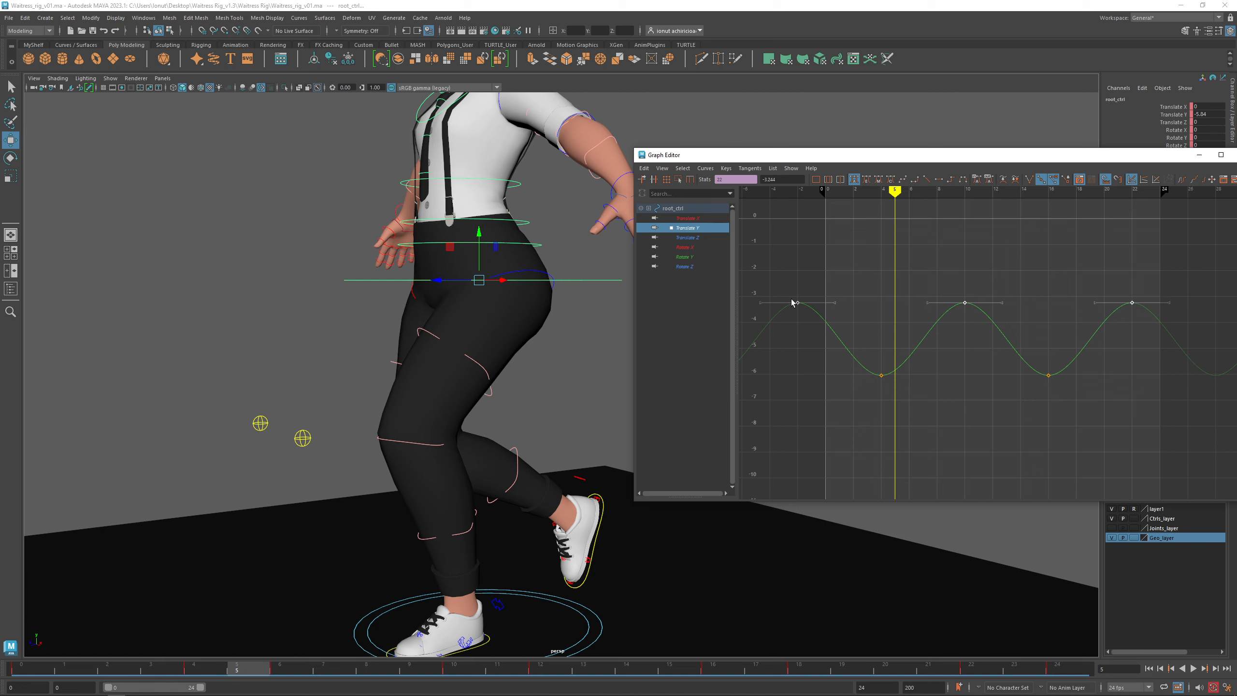
pyautogui.moveTo(780, 292); pyautogui.dragTo(1159, 323)
pyautogui.click(666, 172)
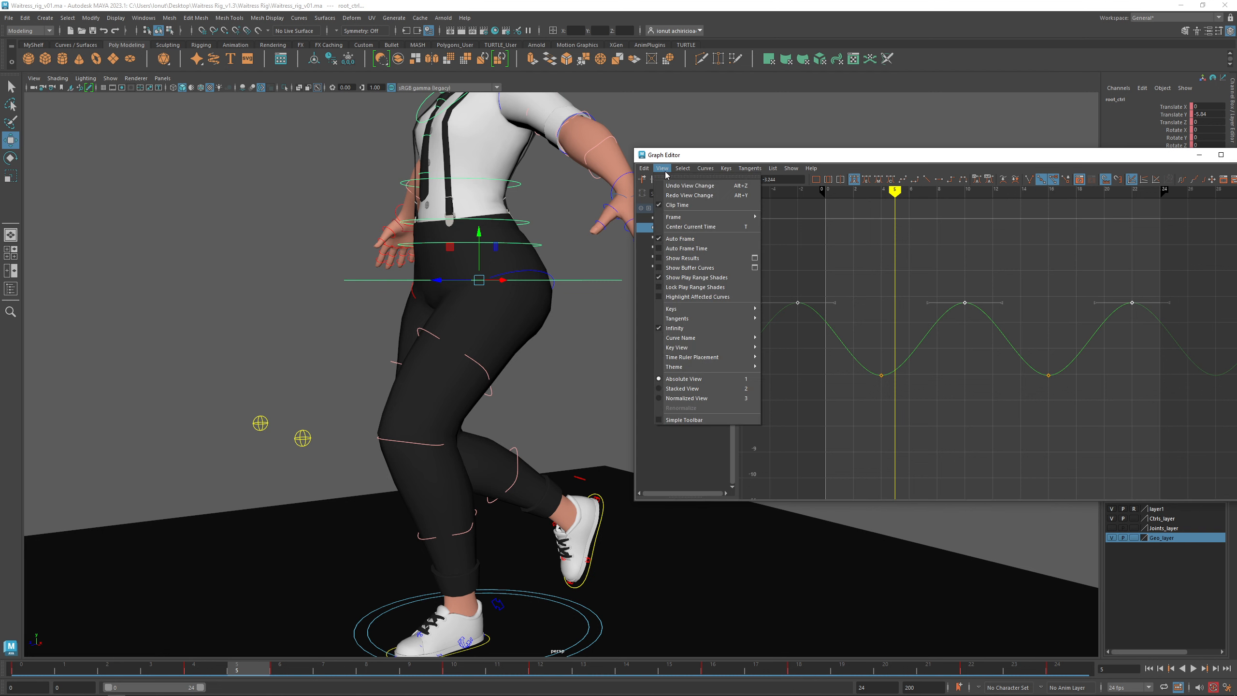
pyautogui.moveTo(690, 172)
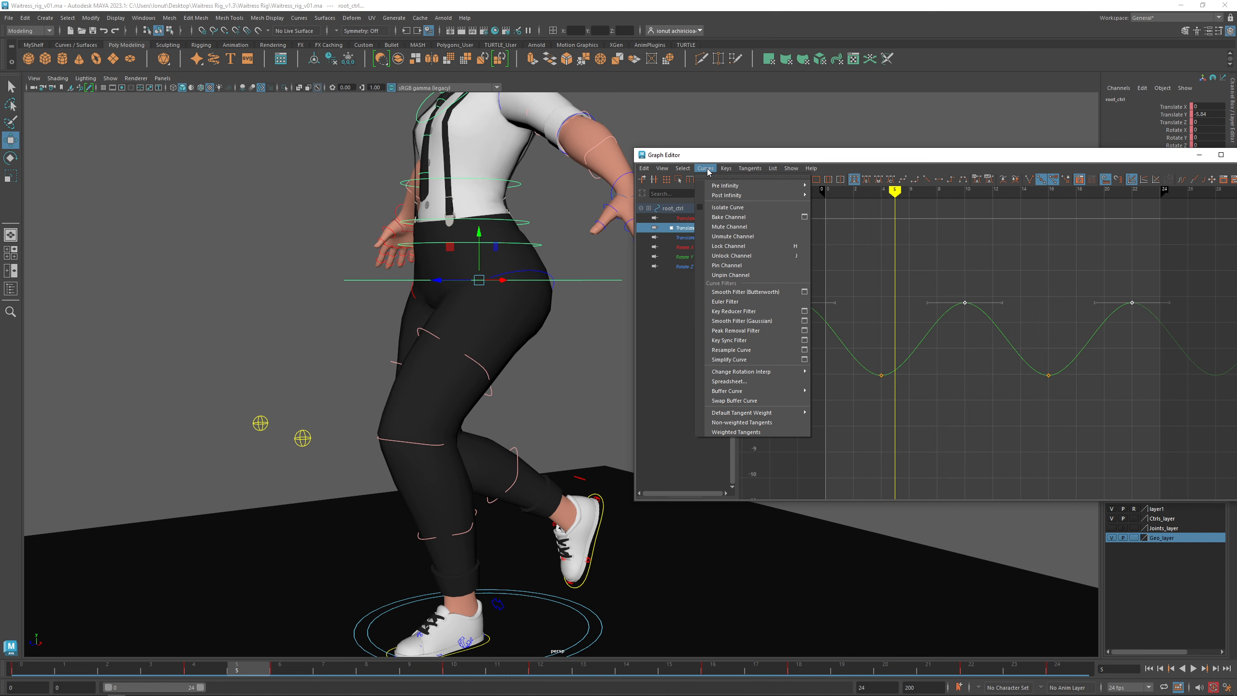
pyautogui.moveTo(749, 172)
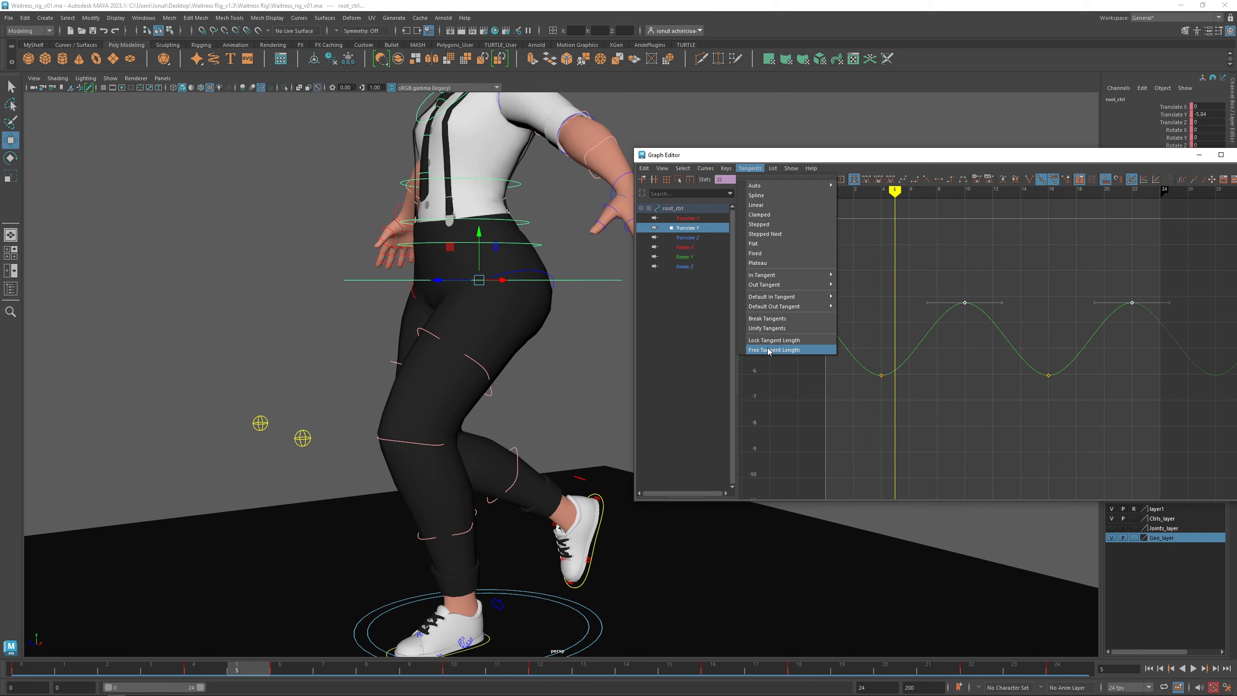
pyautogui.click(768, 350)
pyautogui.click(749, 168)
pyautogui.click(768, 352)
pyautogui.click(705, 168)
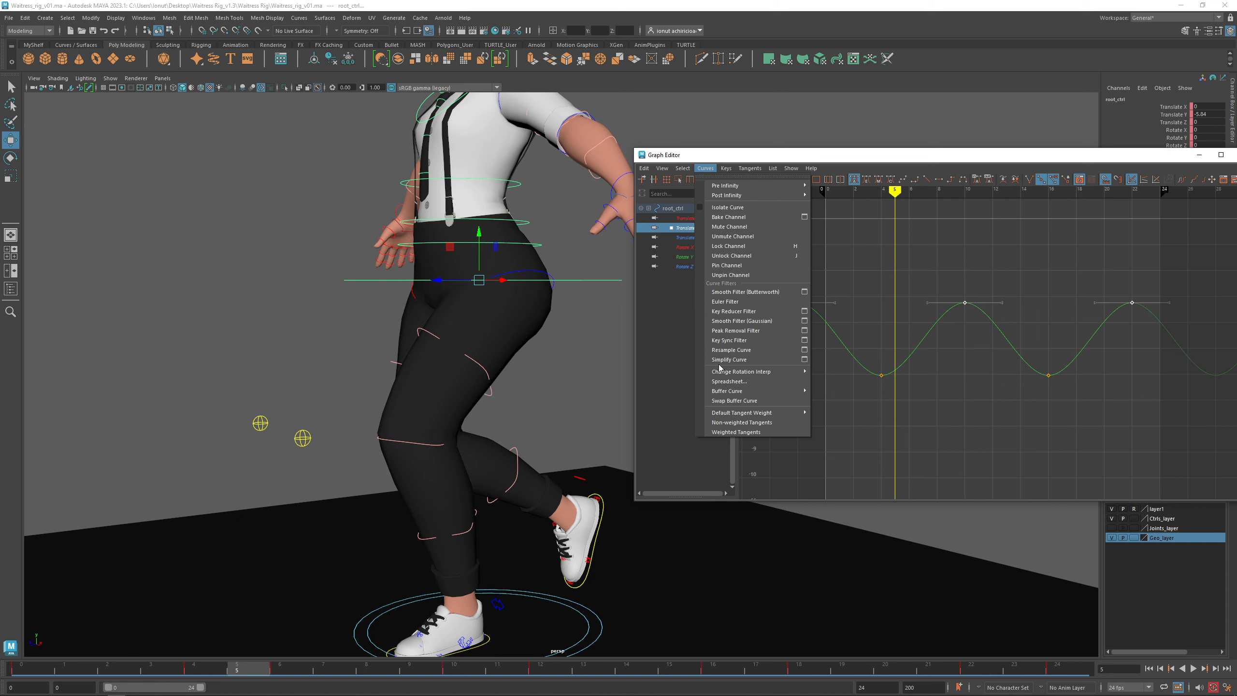
pyautogui.click(728, 429)
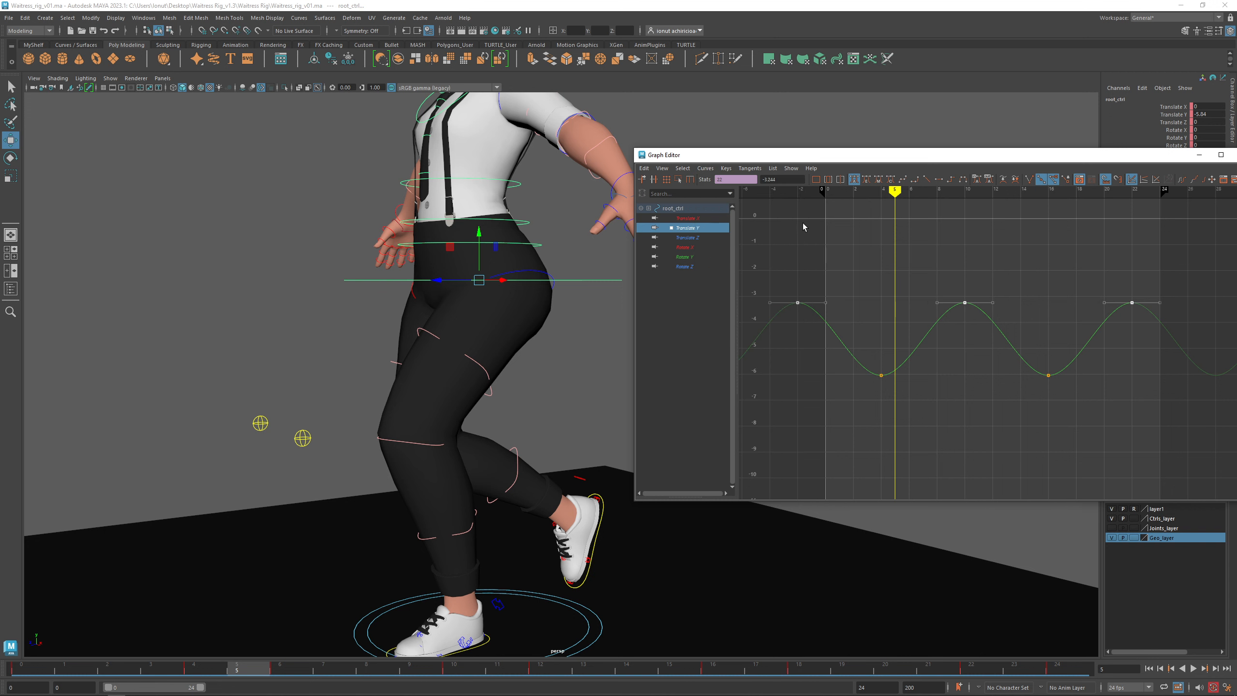
pyautogui.click(705, 168)
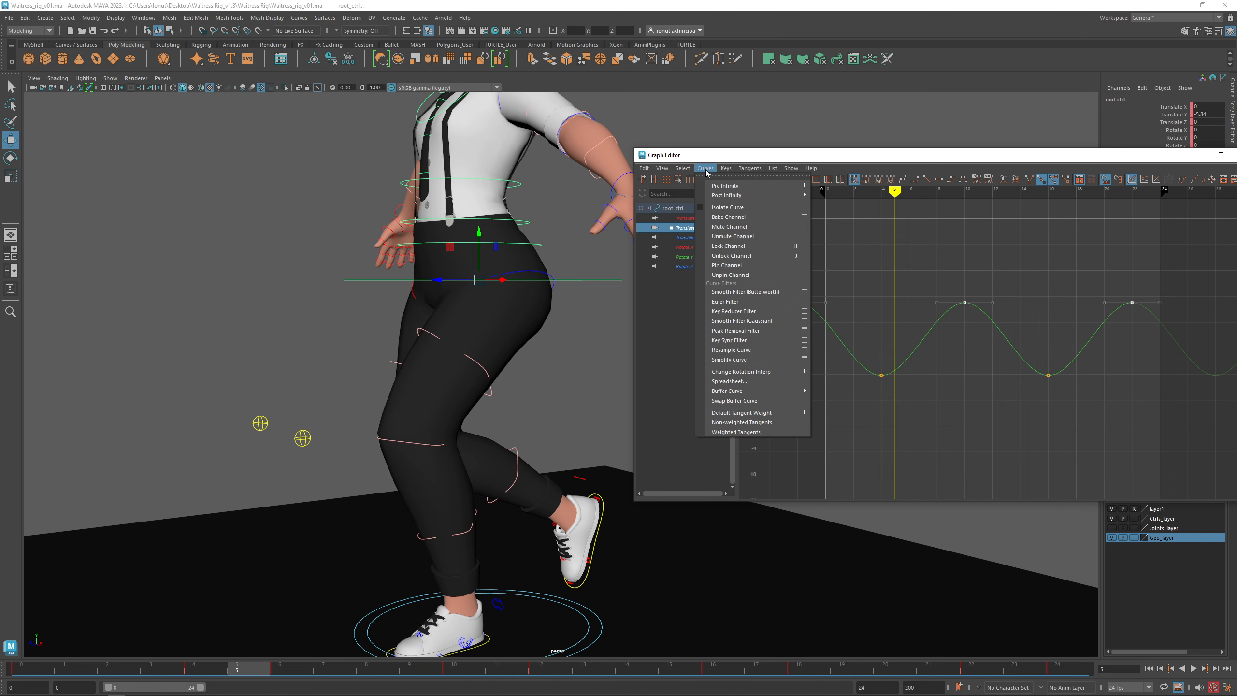
pyautogui.click(749, 431)
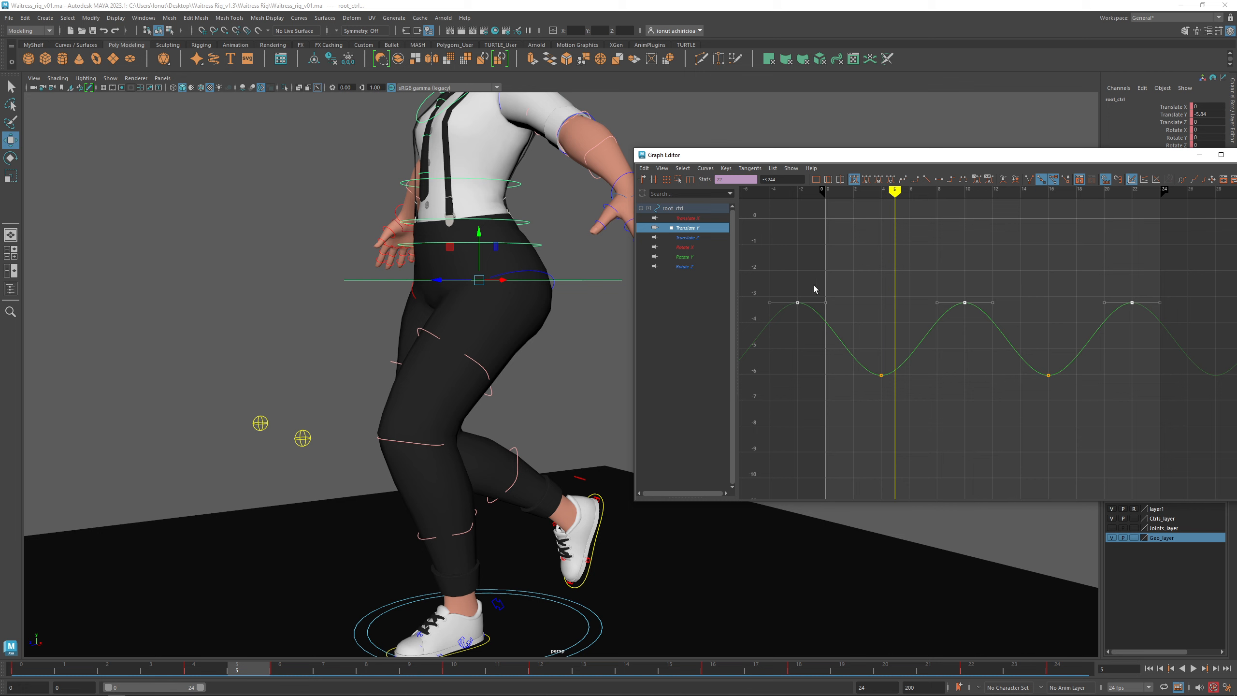
# Step: Try to lengthen the outgoing tangent handle of the Translate Y peak key at frame 10
pyautogui.click(993, 302)
pyautogui.moveTo(994, 303); pyautogui.dragTo(1009, 300)
pyautogui.hotkey('ctrl', 'z')
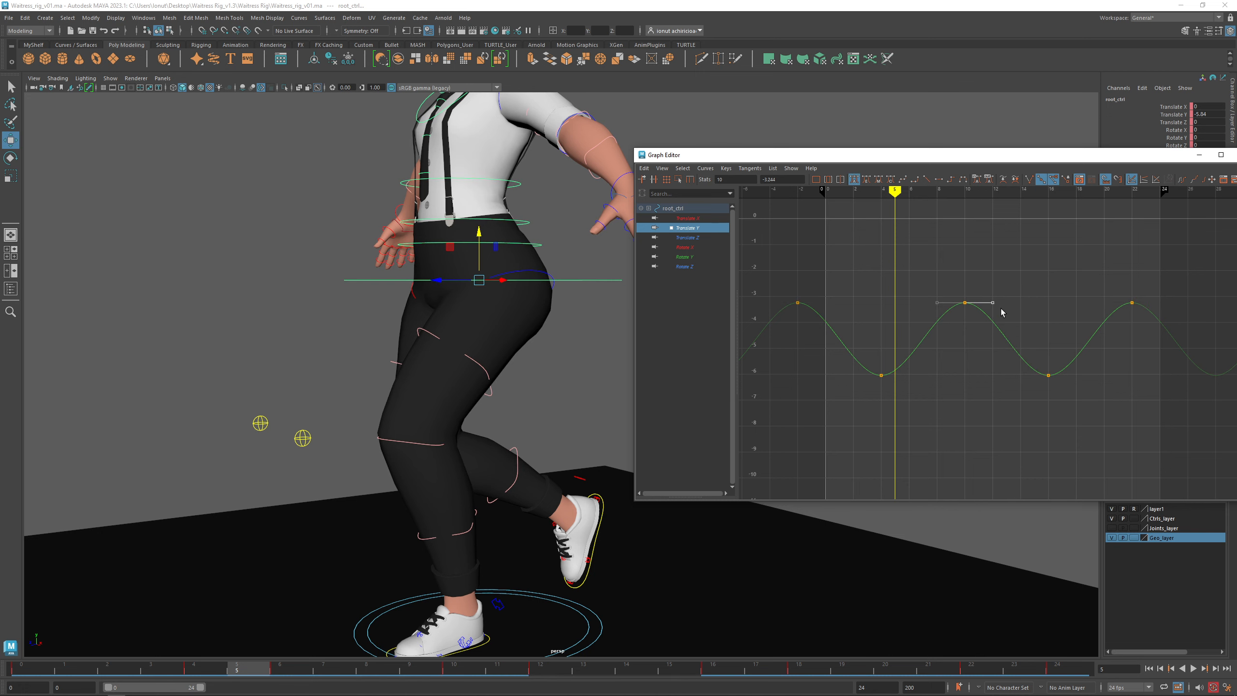
pyautogui.moveTo(987, 292); pyautogui.dragTo(1019, 300)
pyautogui.click(1022, 296)
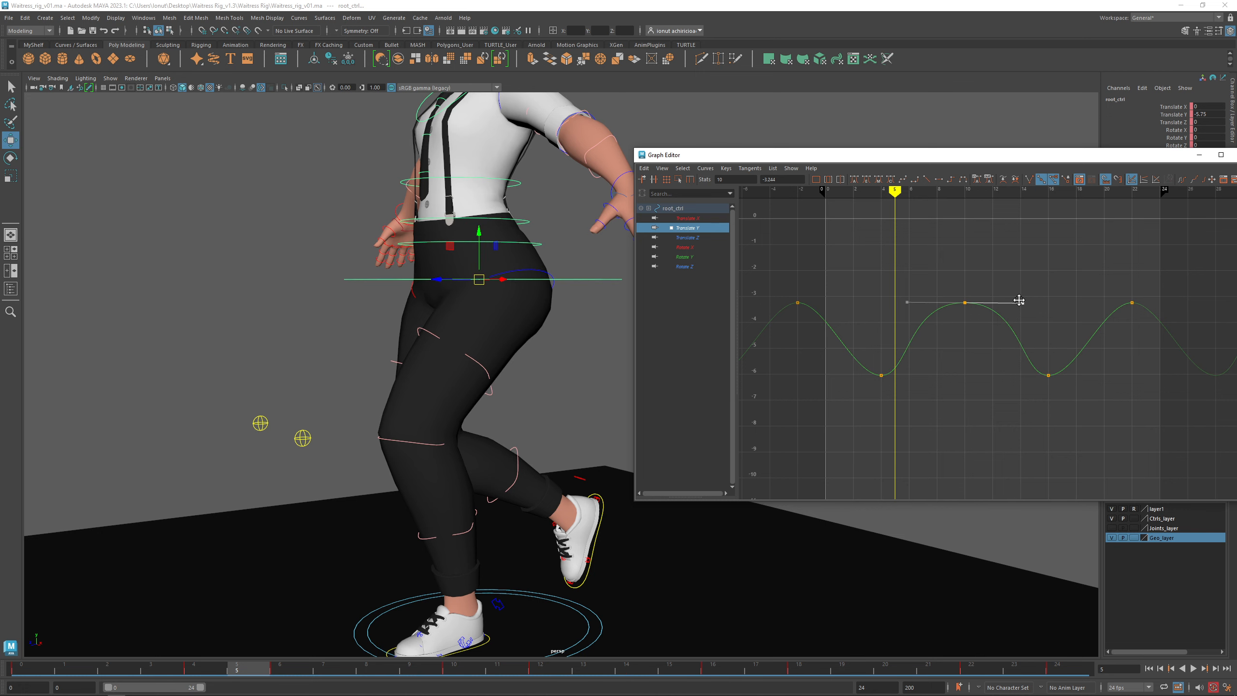
pyautogui.hotkey('ctrl', 'z')
pyautogui.press('e')
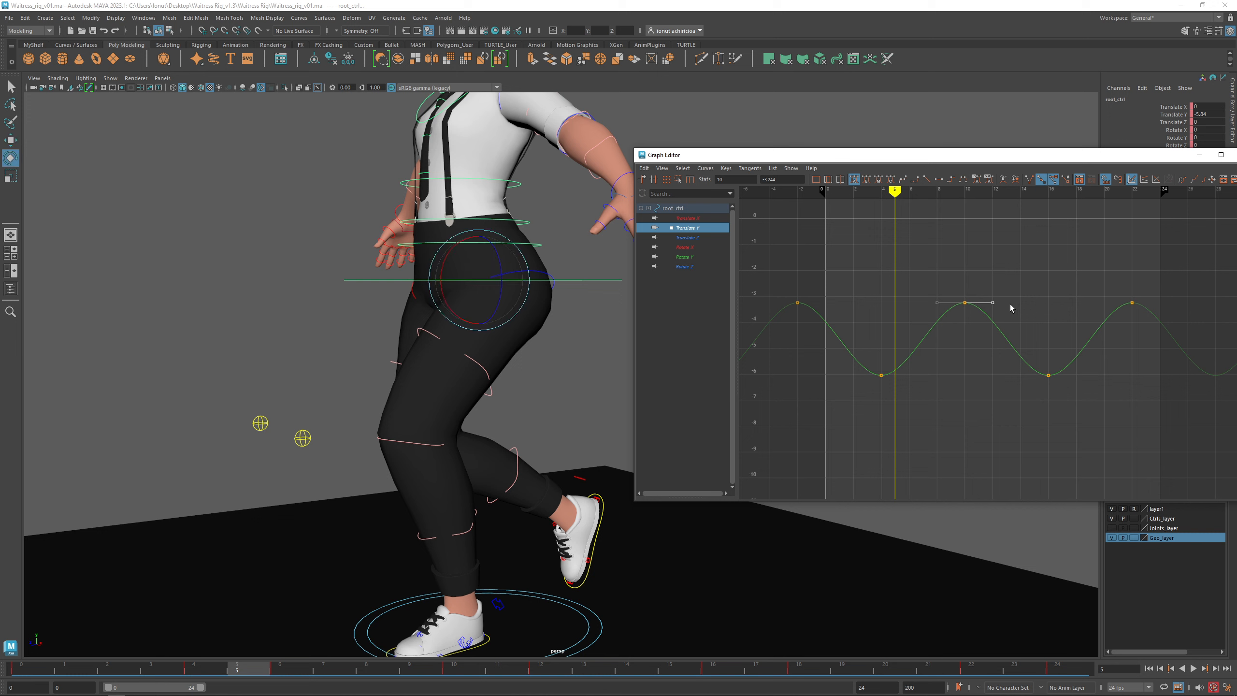
pyautogui.moveTo(992, 303); pyautogui.dragTo(1025, 304)
pyautogui.hotkey('ctrl', 'z')
pyautogui.press('w')
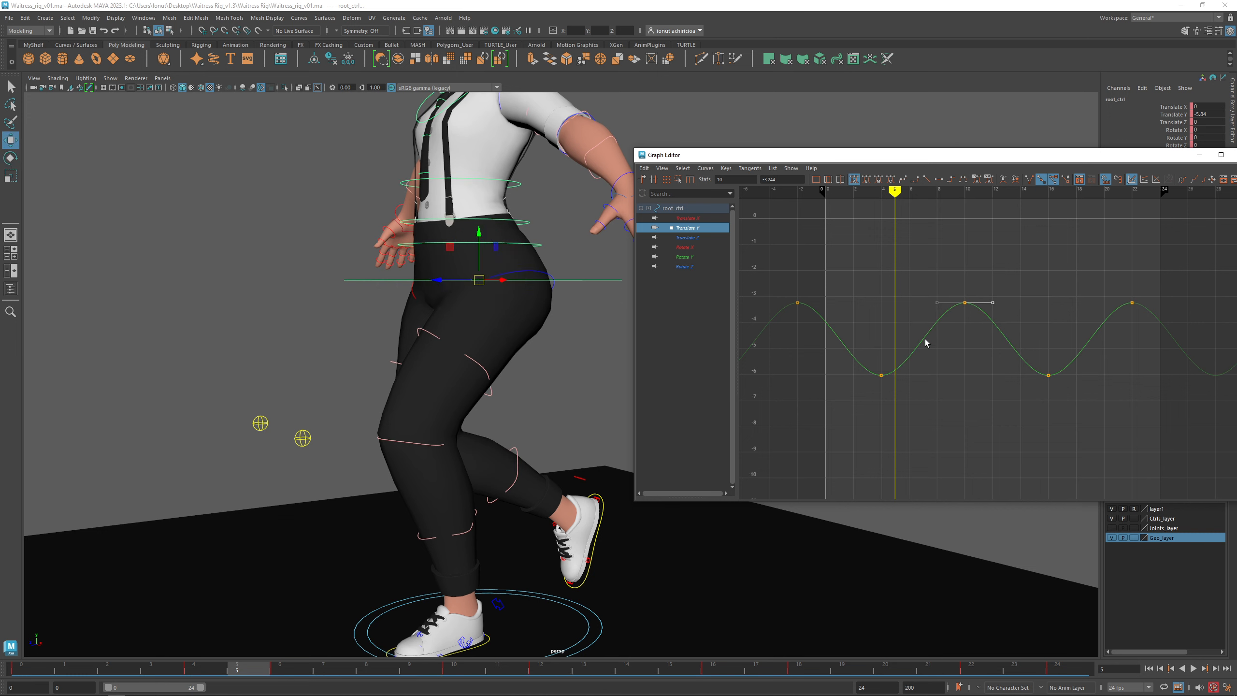
# Step: Select the outgoing tangent handles of all three Translate Y peak keys and lengthen them horizontally to broaden the peaks
pyautogui.click(942, 269)
pyautogui.moveTo(781, 298); pyautogui.dragTo(1139, 342)
pyautogui.click(750, 168)
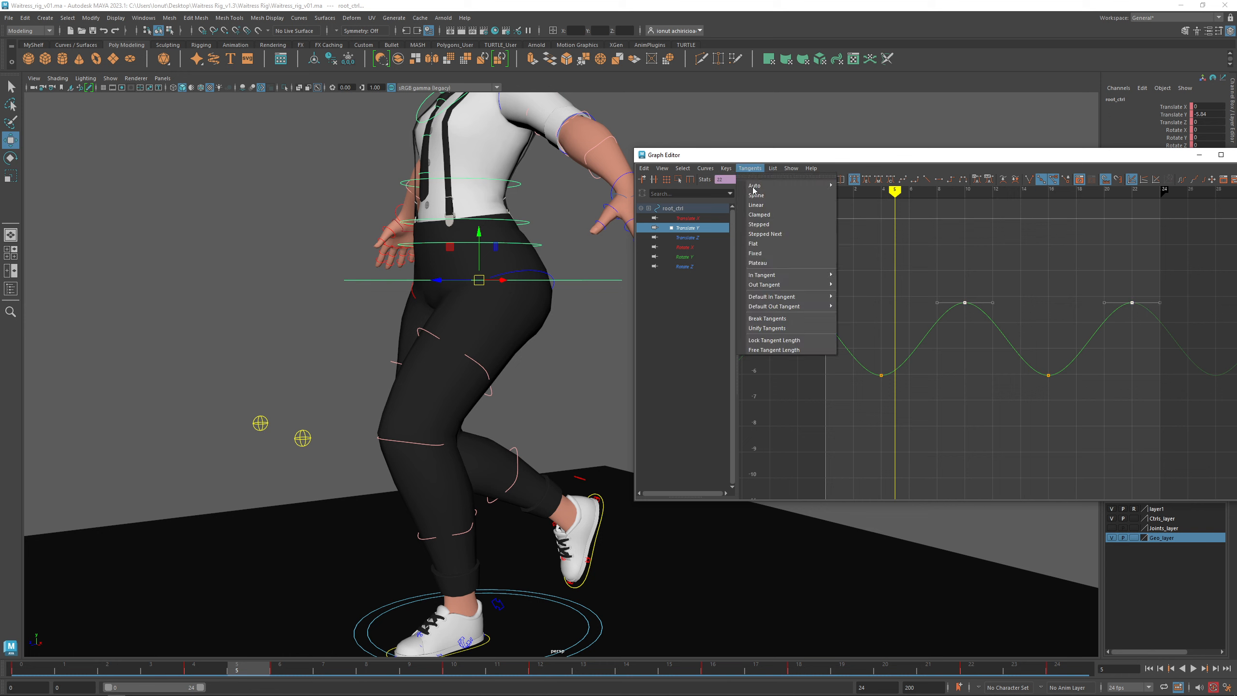
pyautogui.moveTo(705, 168)
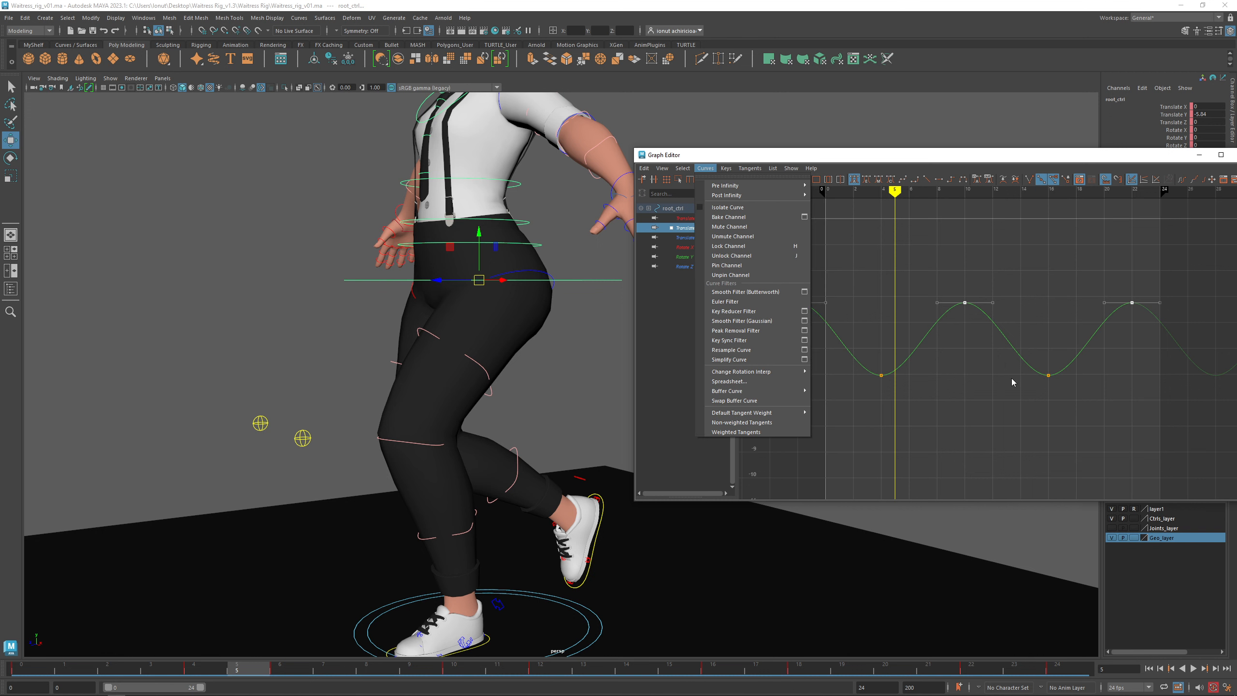
pyautogui.click(992, 377)
pyautogui.moveTo(821, 302); pyautogui.dragTo(1178, 344)
pyautogui.keyDown('shift'); pyautogui.click(827, 303); pyautogui.keyUp('shift')
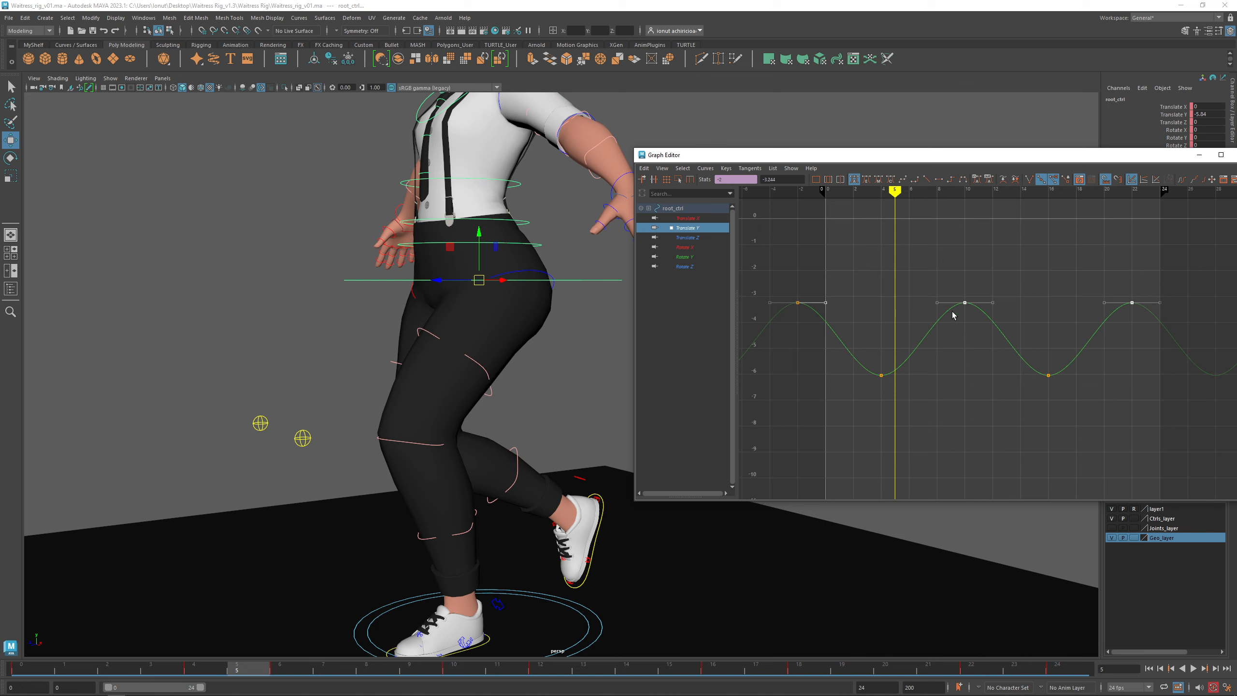
pyautogui.keyDown('shift'); pyautogui.click(993, 303); pyautogui.keyUp('shift')
pyautogui.keyDown('shift'); pyautogui.moveTo(1167, 298); pyautogui.dragTo(1151, 319); pyautogui.keyUp('shift')
pyautogui.keyDown('shift'); pyautogui.moveTo(970, 288); pyautogui.dragTo(987, 287, button='middle'); pyautogui.keyUp('shift')
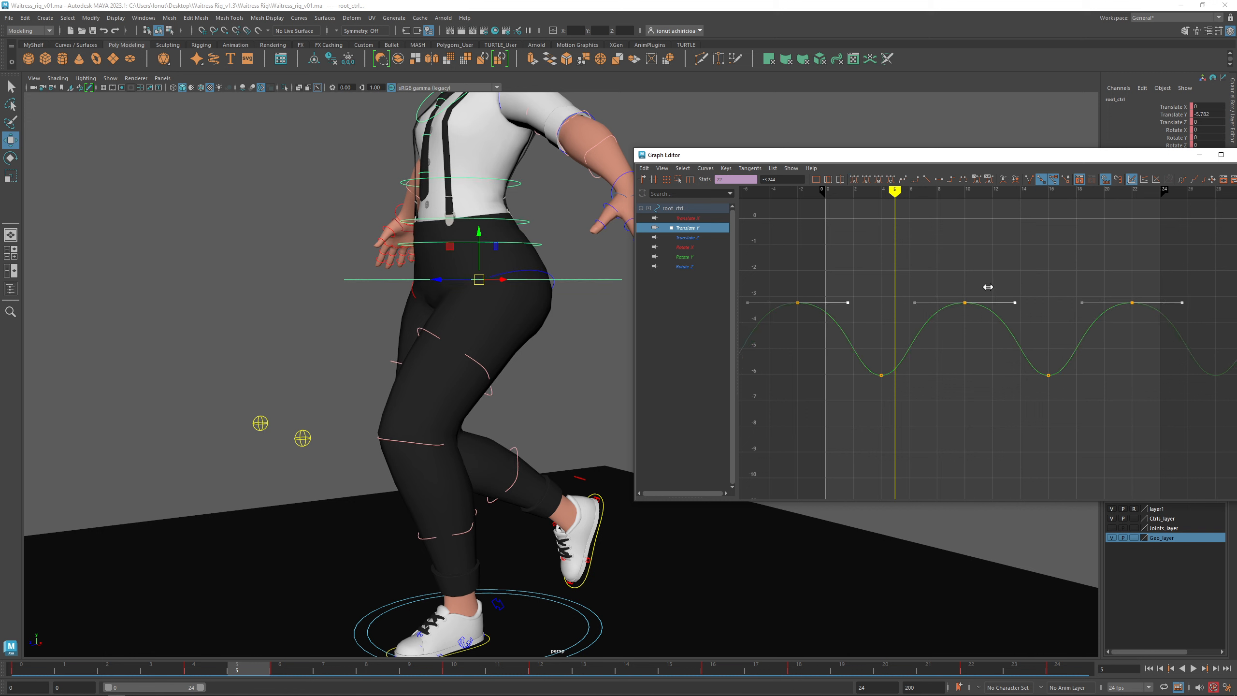
# Step: While the walk plays, lower the Translate Y curve's peak keys and raise its low keys slightly, then stop playback
pyautogui.click(1192, 671)
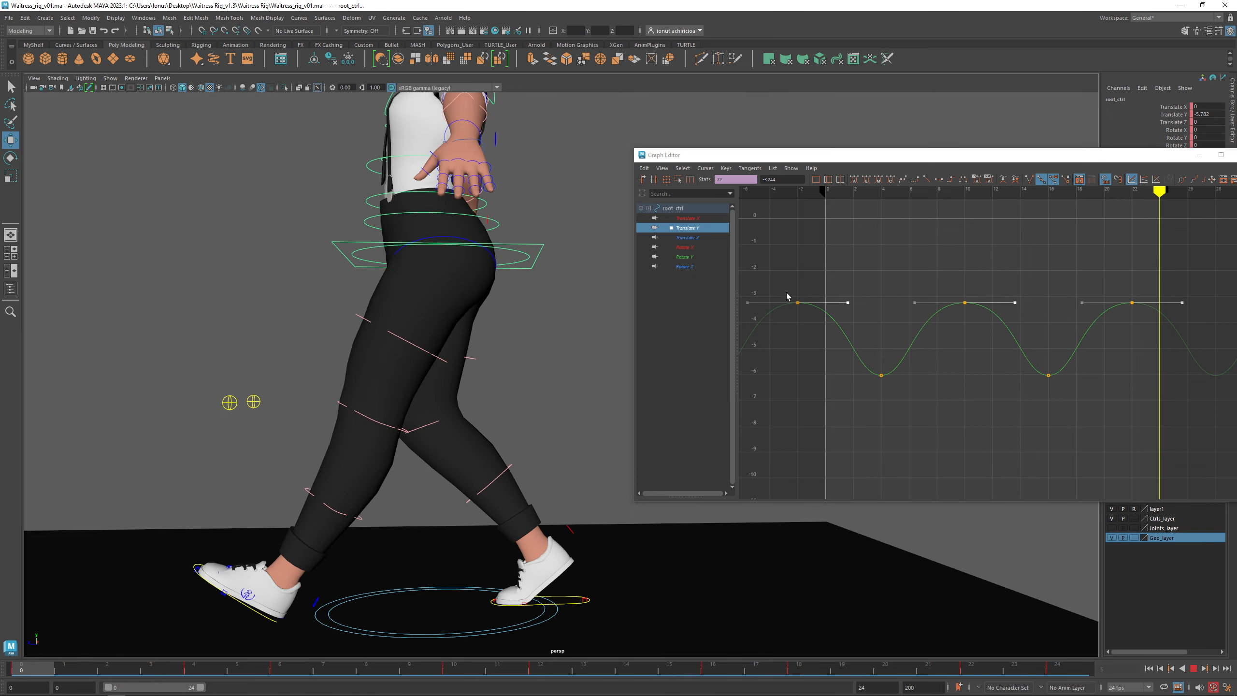
pyautogui.moveTo(786, 292); pyautogui.dragTo(1169, 325)
pyautogui.keyDown('shift'); pyautogui.moveTo(1086, 319); pyautogui.dragTo(1086, 332, button='middle'); pyautogui.keyUp('shift')
pyautogui.moveTo(848, 349); pyautogui.dragTo(1089, 401)
pyautogui.keyDown('shift'); pyautogui.moveTo(1066, 390); pyautogui.dragTo(1066, 382, button='middle'); pyautogui.keyUp('shift')
pyautogui.moveTo(506, 417)
pyautogui.keyDown('alt'); pyautogui.mouseDown()
pyautogui.moveTo(585, 442)
pyautogui.moveTo(514, 424)
pyautogui.mouseUp(); pyautogui.keyUp('alt')
pyautogui.keyDown('shift'); pyautogui.moveTo(924, 388); pyautogui.dragTo(924, 385, button='middle'); pyautogui.keyUp('shift')
pyautogui.hotkey('alt', 'v')
# Step: Select the hips control with the Rotate tool and go to frame 0
pyautogui.keyDown('alt'); pyautogui.moveTo(302, 311); pyautogui.dragTo(399, 350); pyautogui.keyUp('alt')
pyautogui.press('q')
pyautogui.click(506, 342)
pyautogui.press('e')
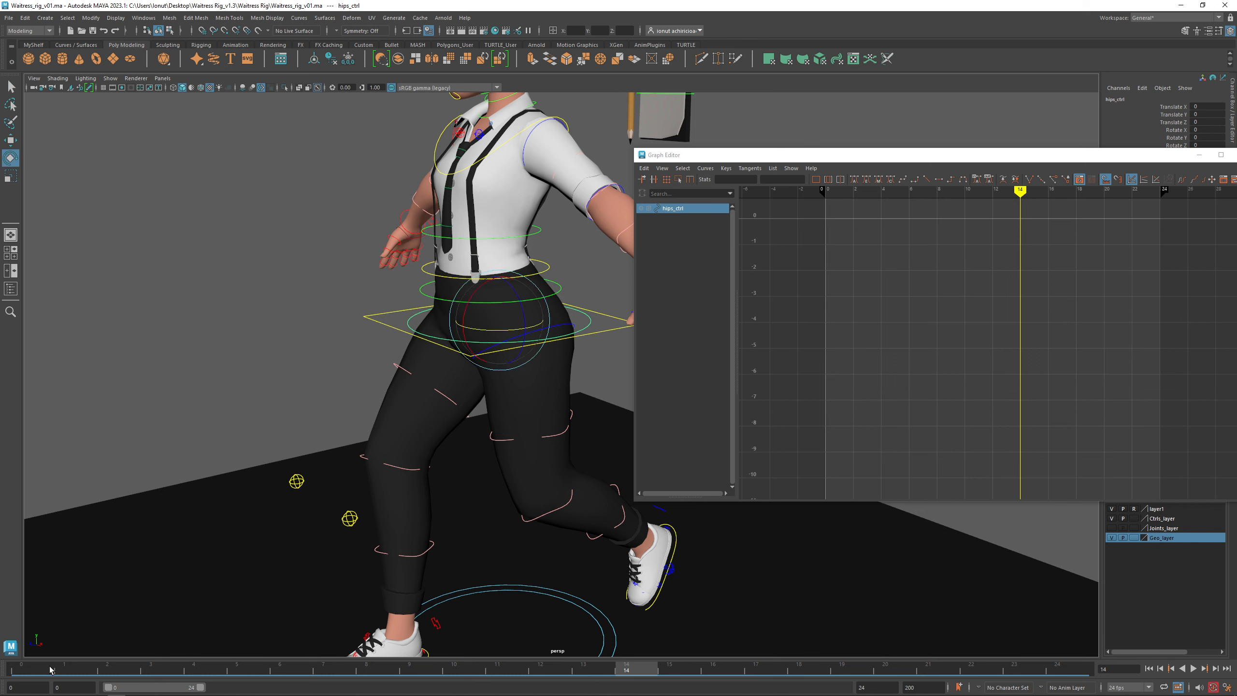
pyautogui.click(28, 671)
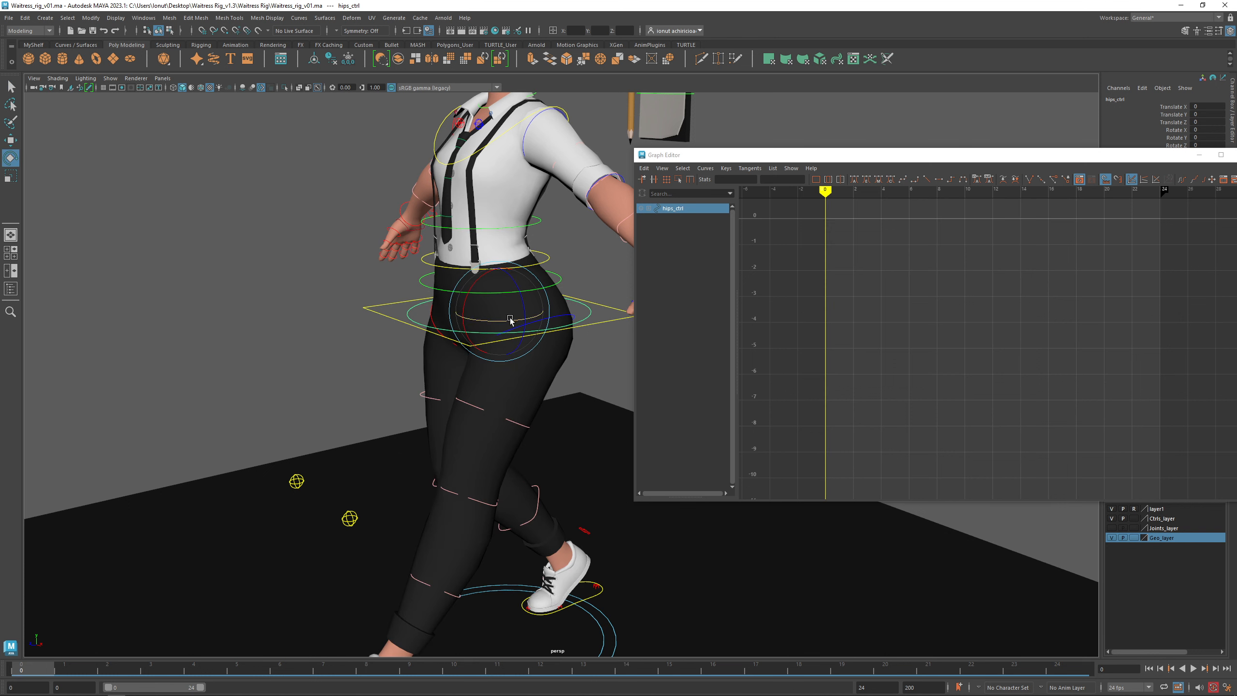
pyautogui.moveTo(510, 321); pyautogui.dragTo(491, 323)
pyautogui.hotkey('ctrl', 'z')
pyautogui.hotkey('ctrl', 'z')
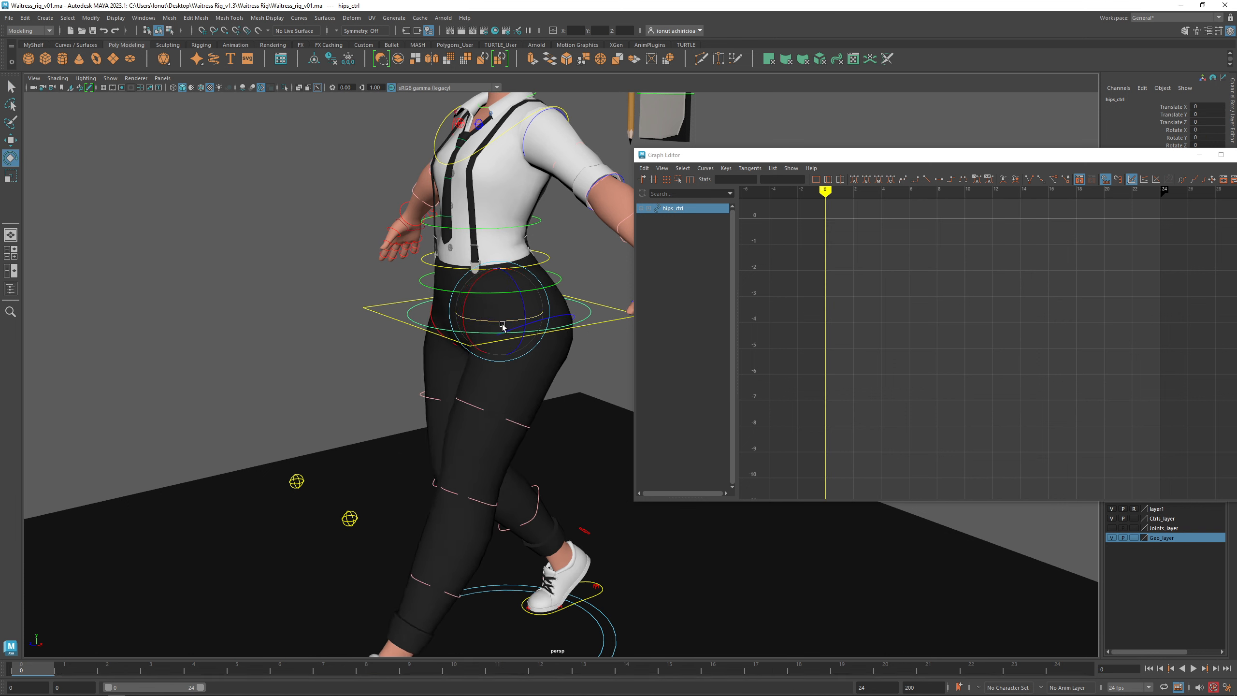